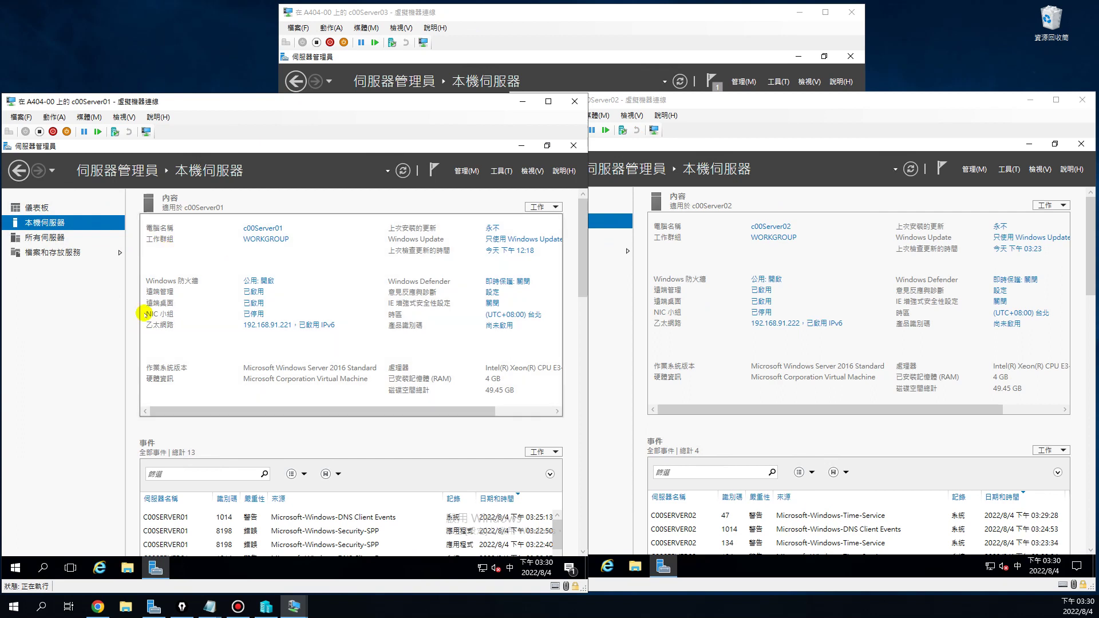
# Minimise the c00Server02 and c00Server01 console windows
pyautogui.click(844, 203)
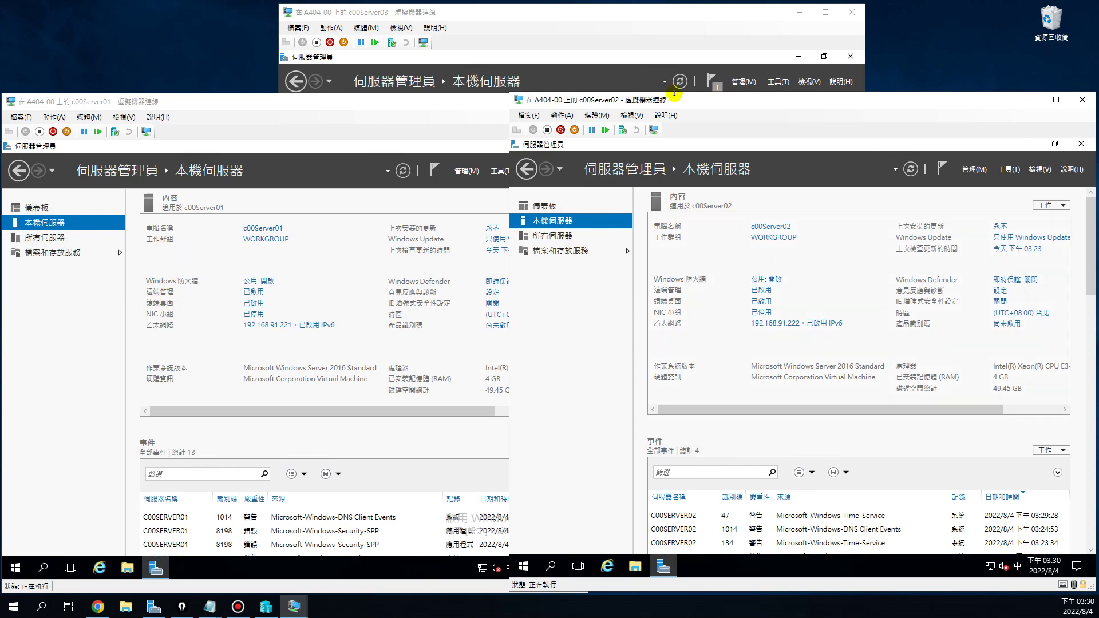
pyautogui.click(564, 10)
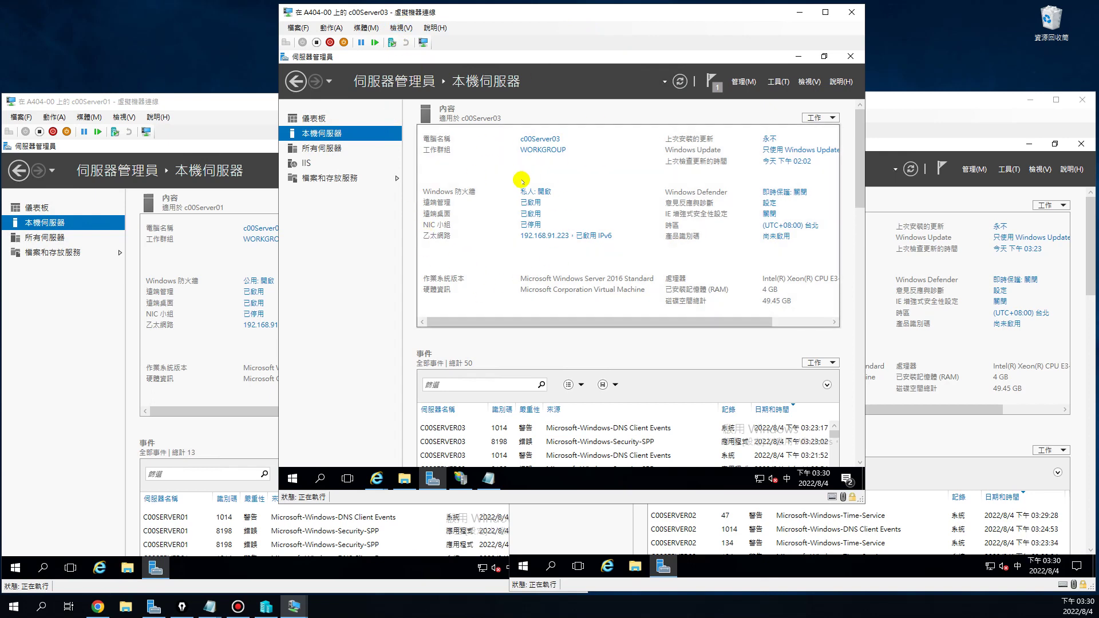
pyautogui.click(960, 102)
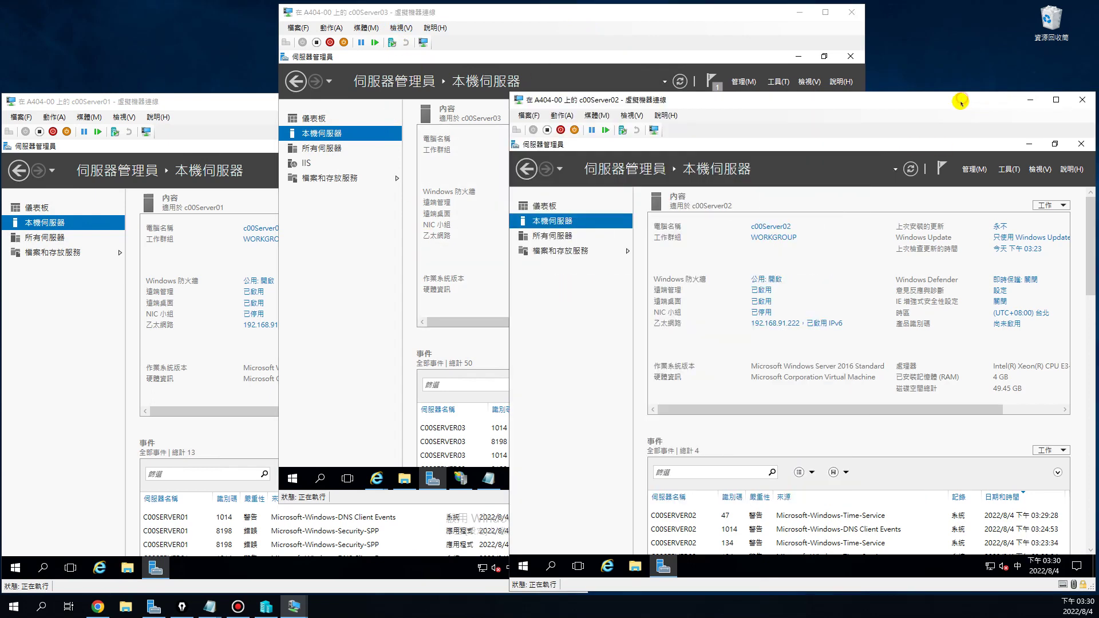
pyautogui.click(254, 103)
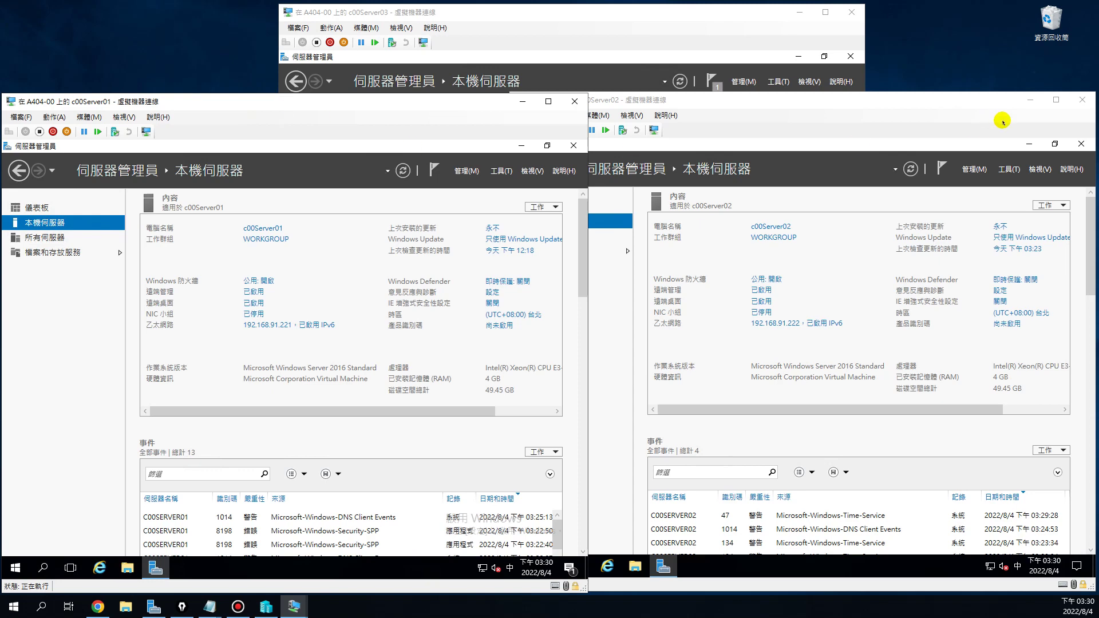
pyautogui.click(950, 101)
pyautogui.moveTo(928, 102); pyautogui.dragTo(975, 99)
pyautogui.click(1023, 97)
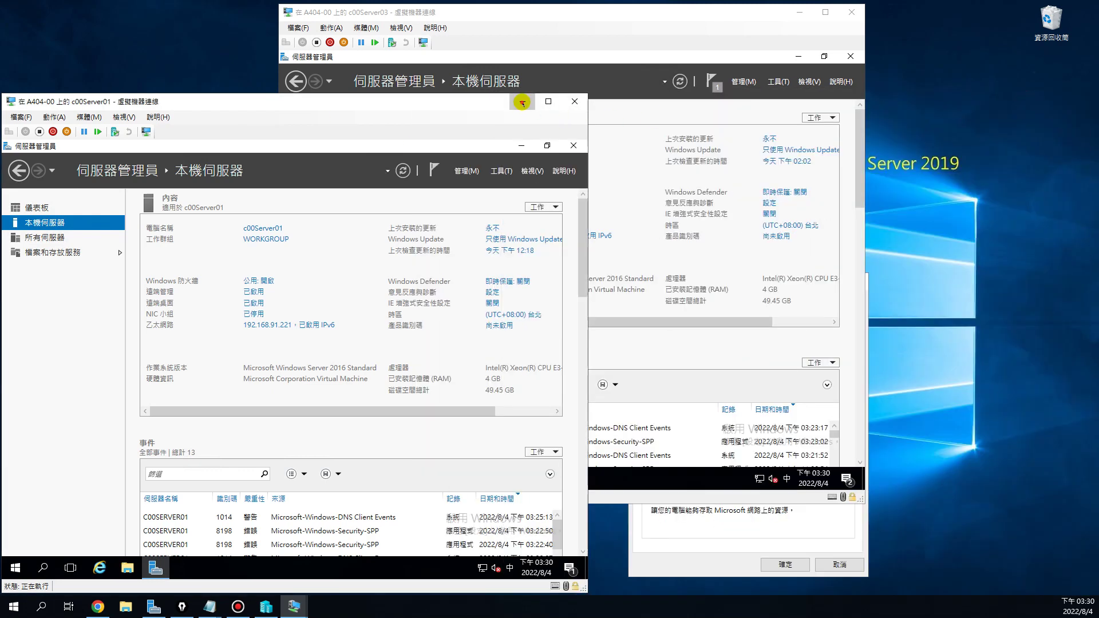
pyautogui.click(518, 101)
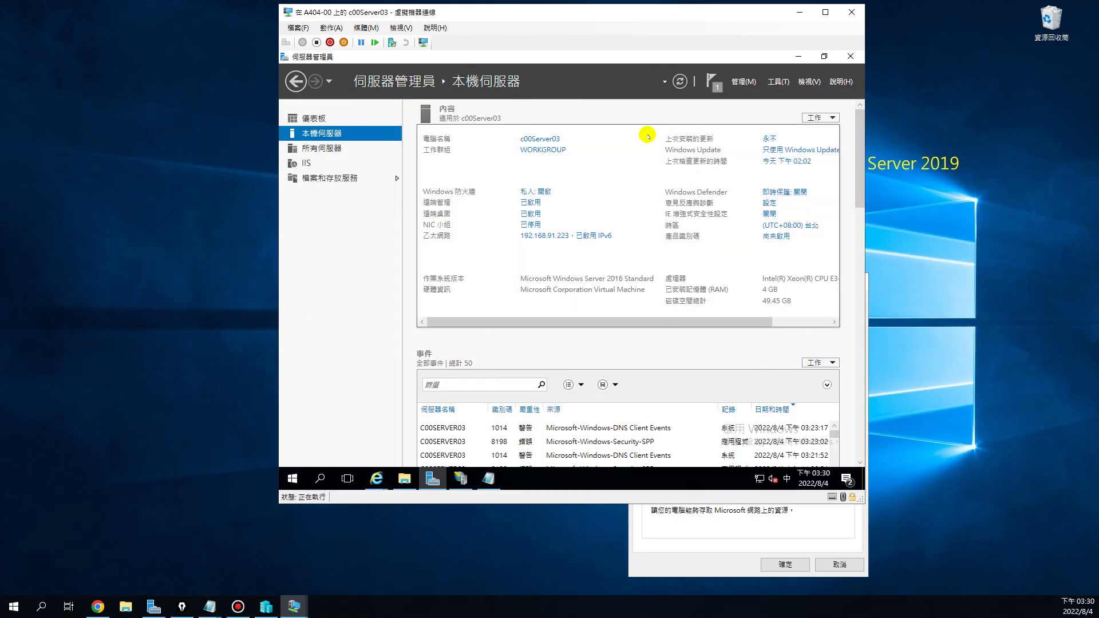
# Cancel the vEthernet properties dialog and move the c00Server03 console further left
pyautogui.click(659, 553)
pyautogui.click(828, 566)
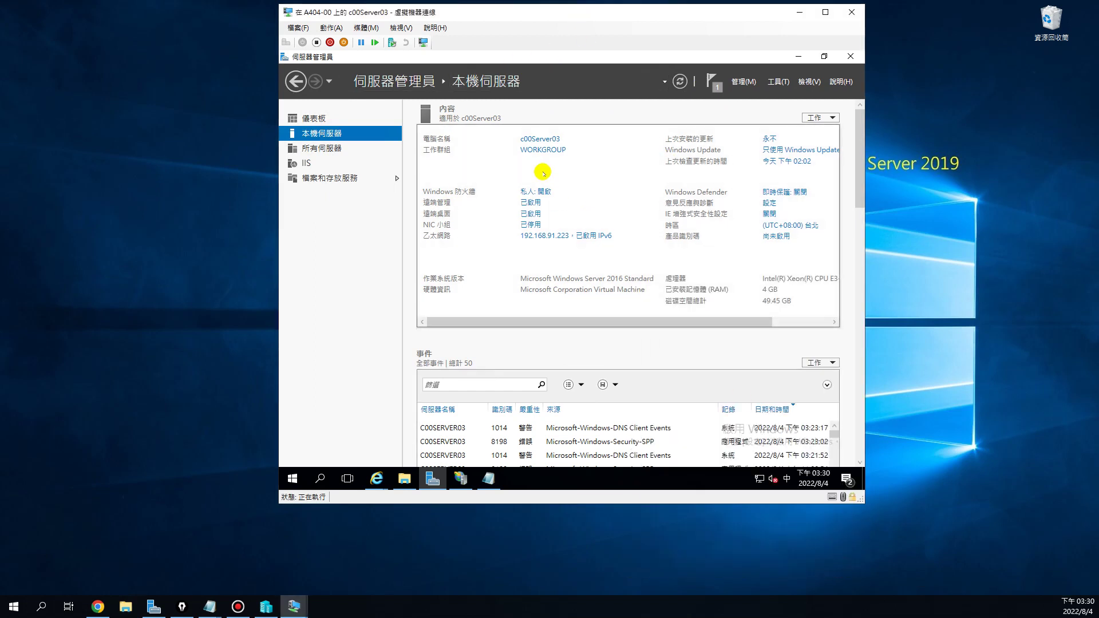
pyautogui.moveTo(579, 15); pyautogui.dragTo(574, 35)
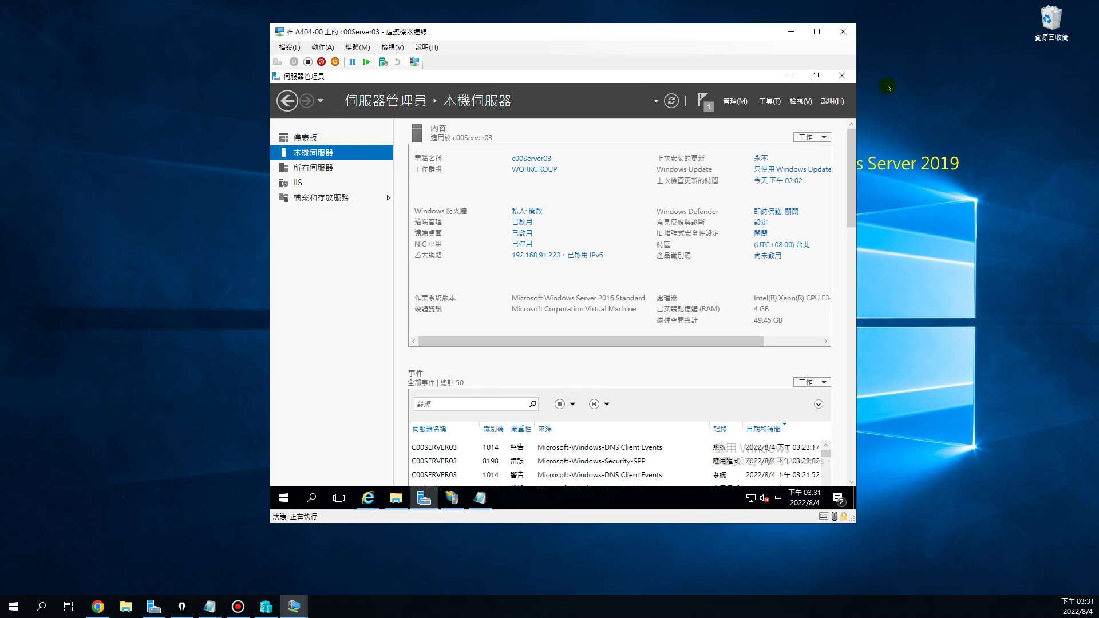
pyautogui.moveTo(748, 32); pyautogui.dragTo(651, 28)
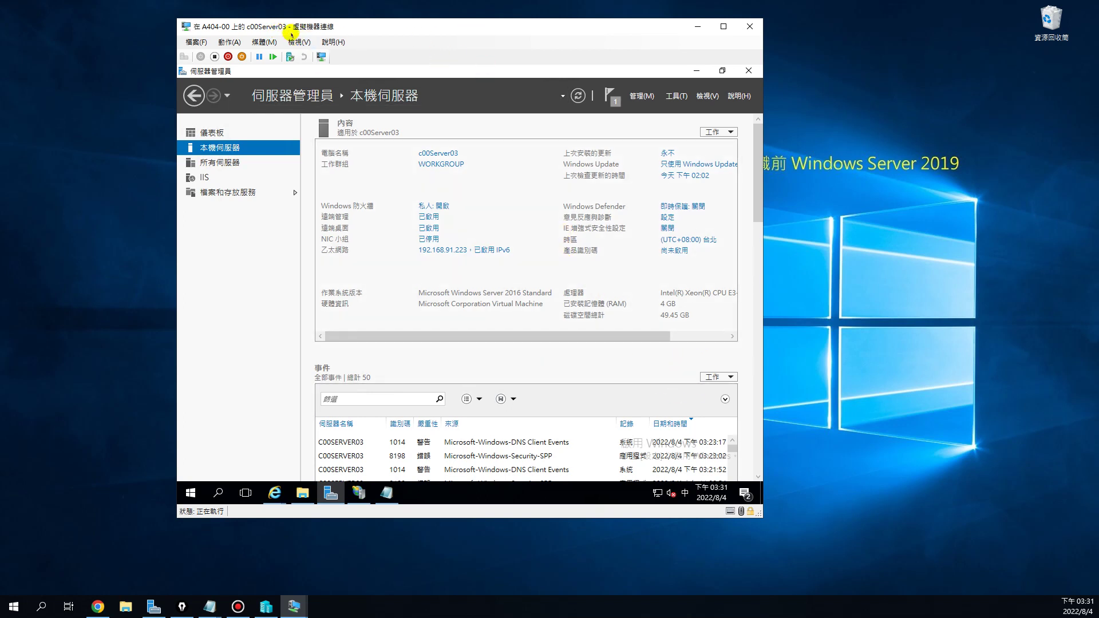
pyautogui.click(125, 607)
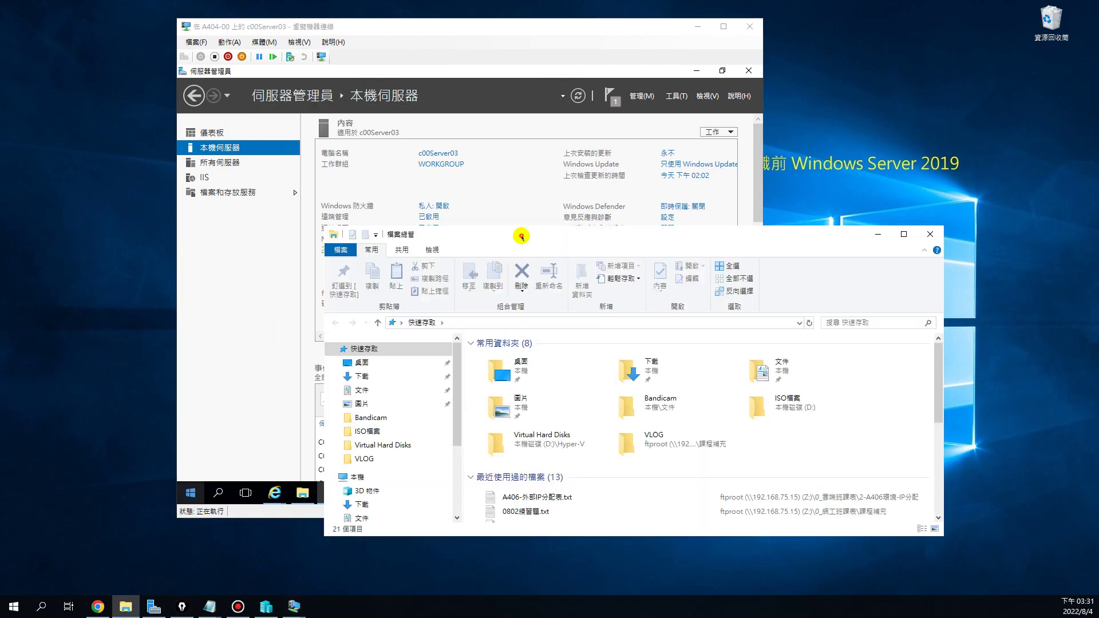
pyautogui.moveTo(517, 232); pyautogui.dragTo(541, 138)
pyautogui.scroll(-3, 480, 339)
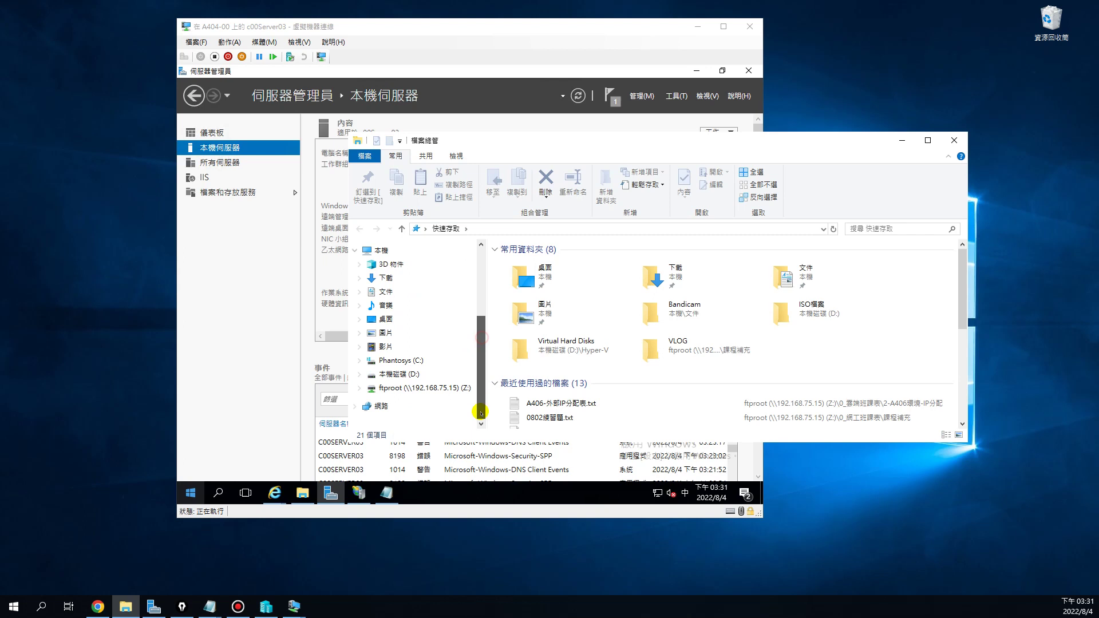
pyautogui.click(413, 374)
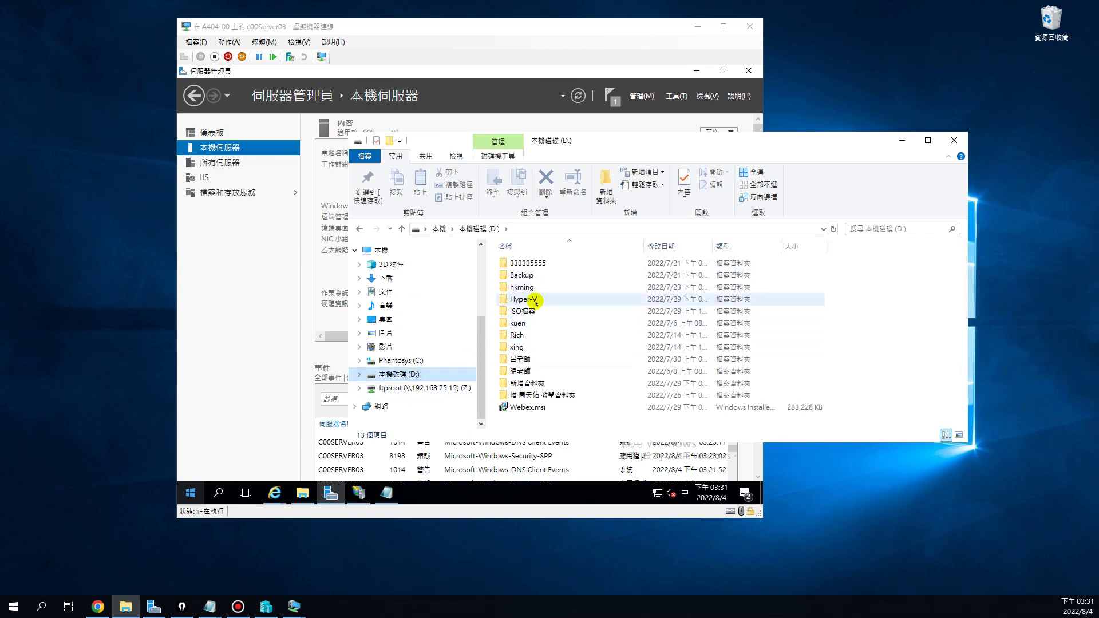
pyautogui.doubleClick(532, 288)
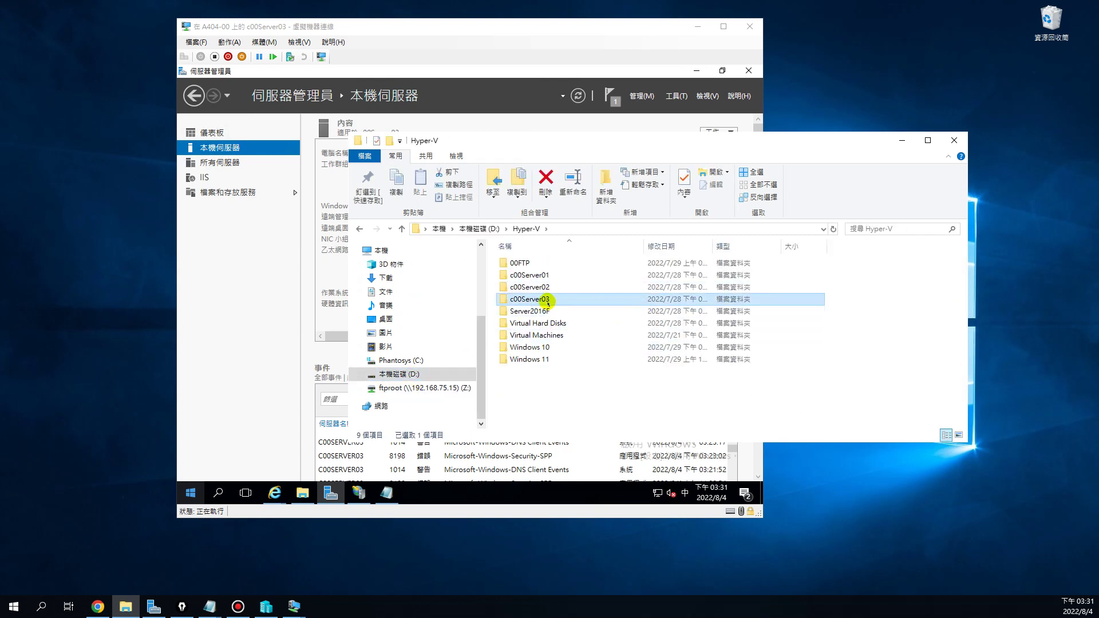
pyautogui.rightClick(546, 300)
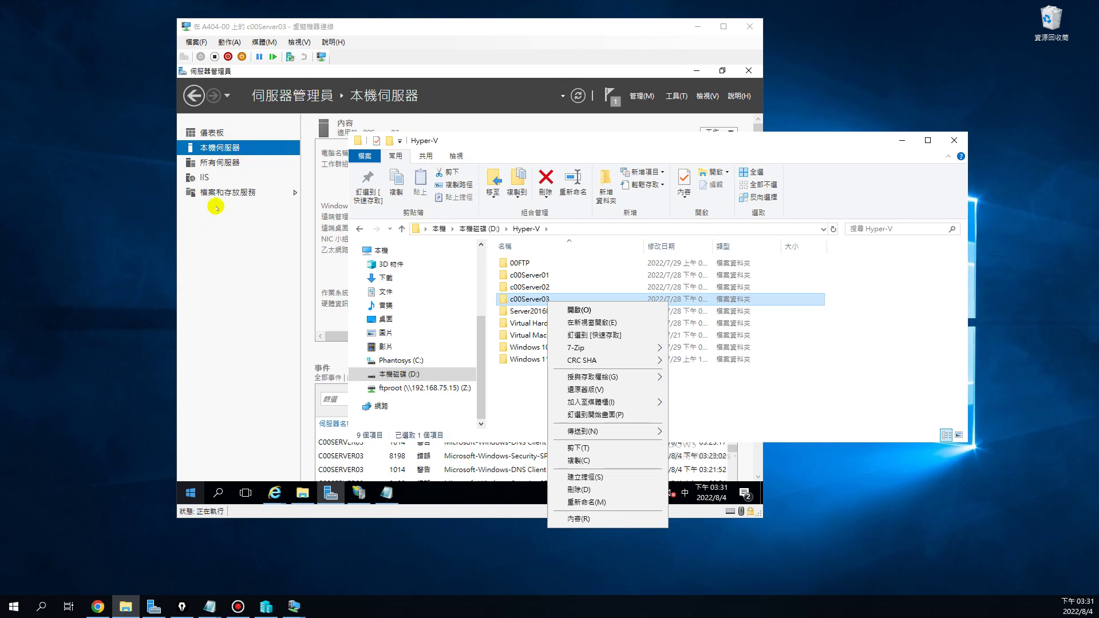
pyautogui.click(869, 389)
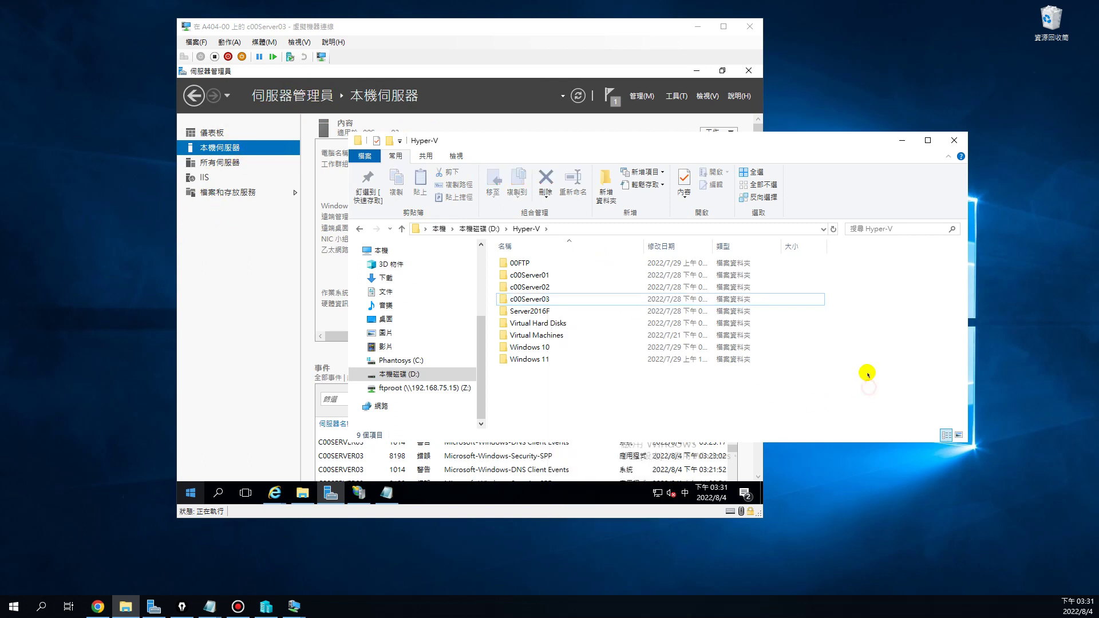
pyautogui.click(901, 140)
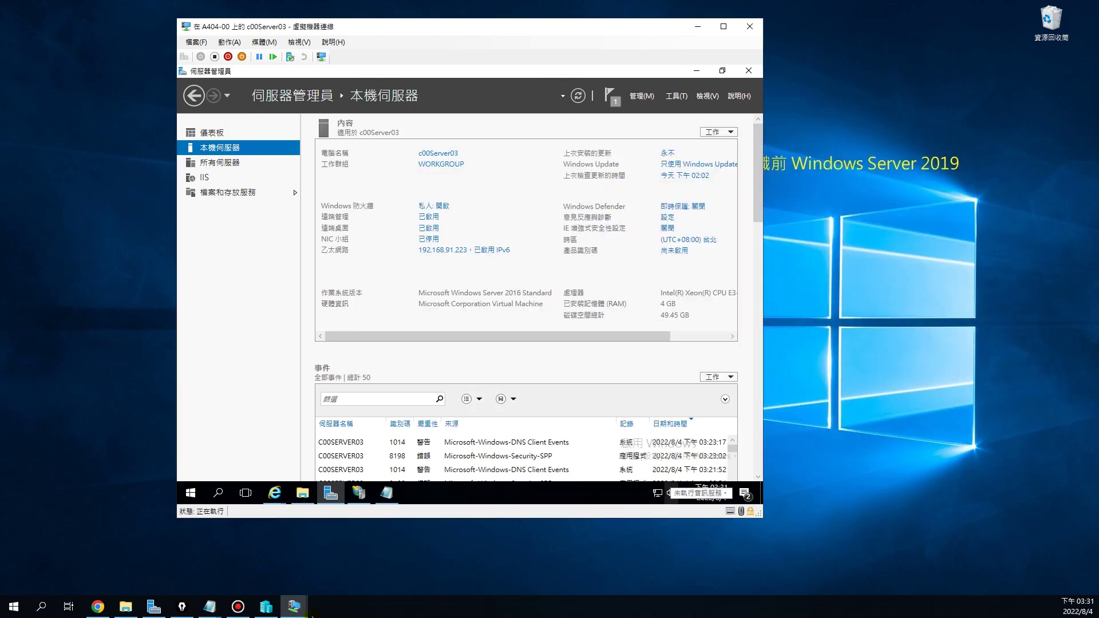
# Minimise c00Server03 and restore the c00Server01 and c00Server02 consoles from the taskbar
pyautogui.click(699, 30)
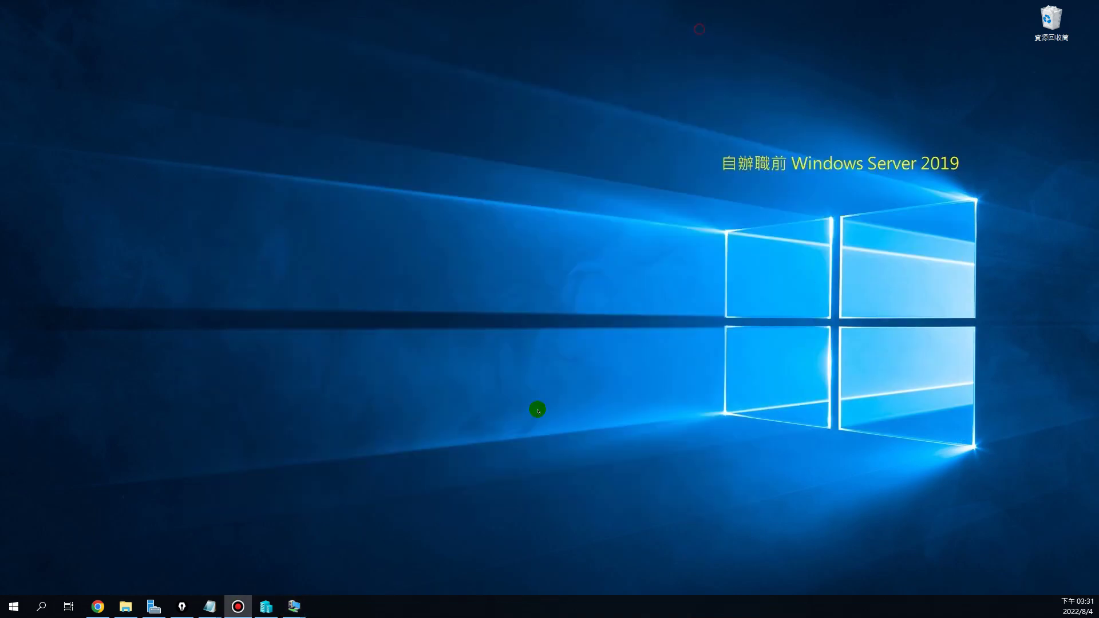
pyautogui.moveTo(266, 606)
pyautogui.click(224, 570)
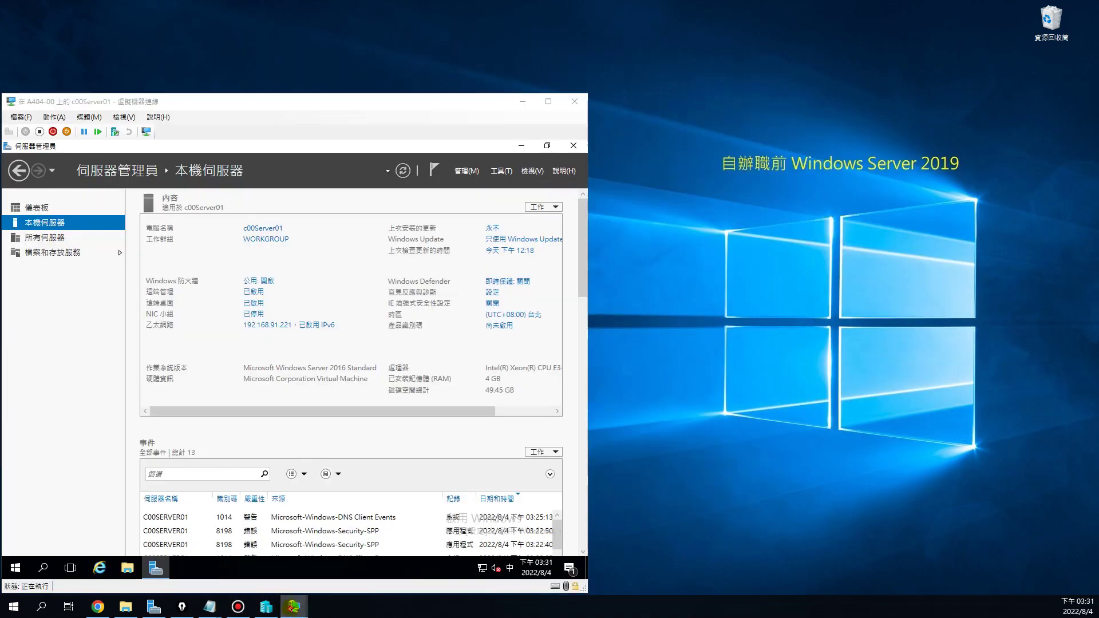
pyautogui.click(304, 546)
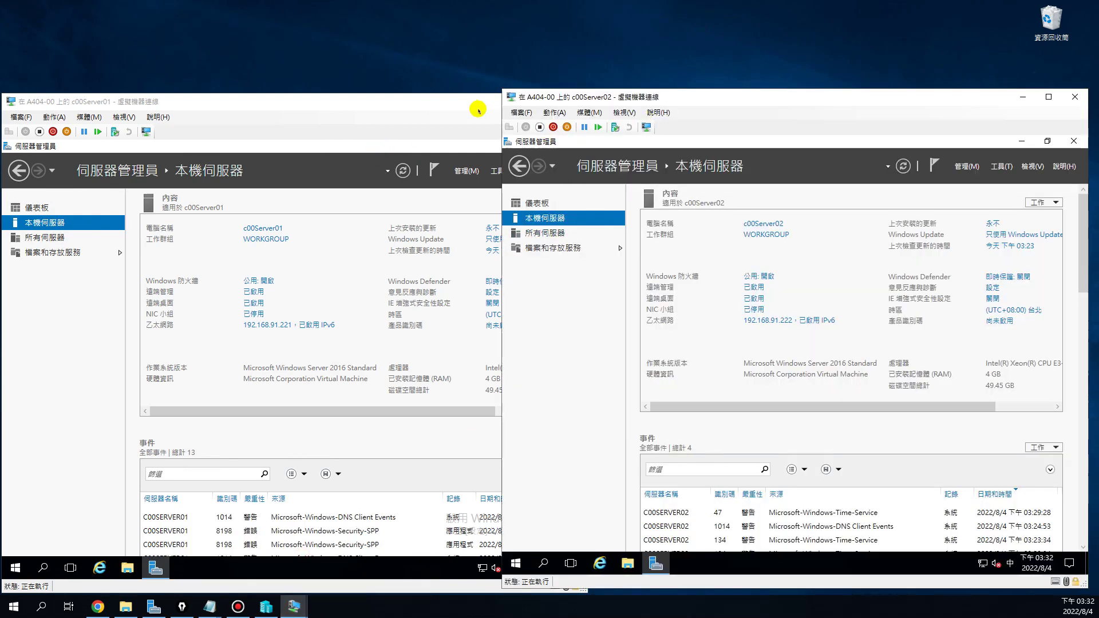
# Arrange the c00Server01 and c00Server02 consoles side by side
pyautogui.click(462, 97)
pyautogui.moveTo(461, 97); pyautogui.dragTo(461, 92)
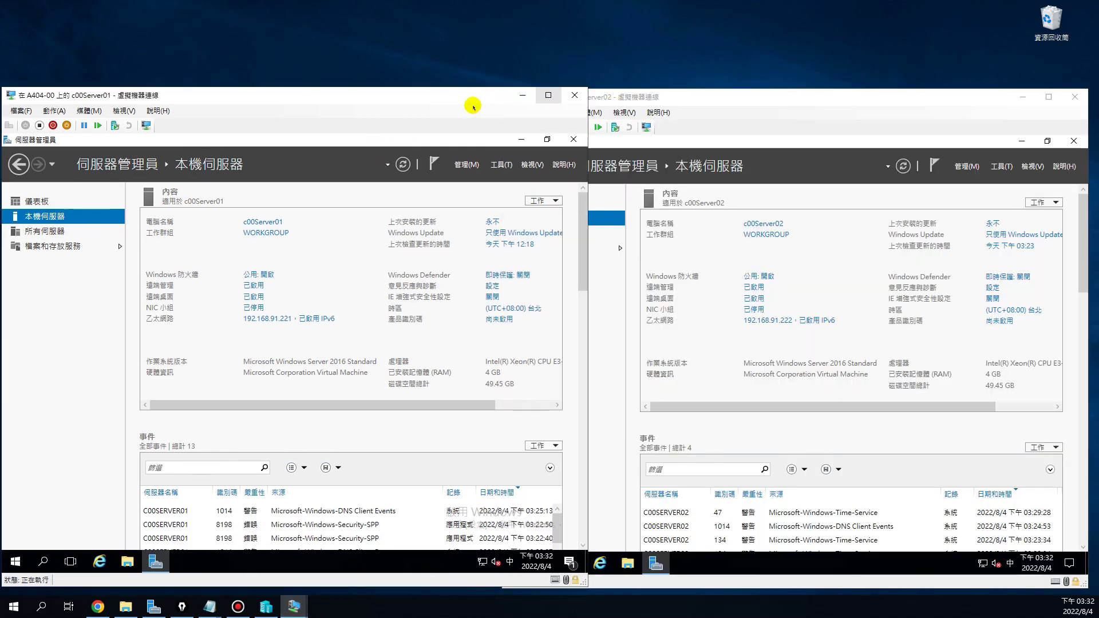
pyautogui.click(677, 97)
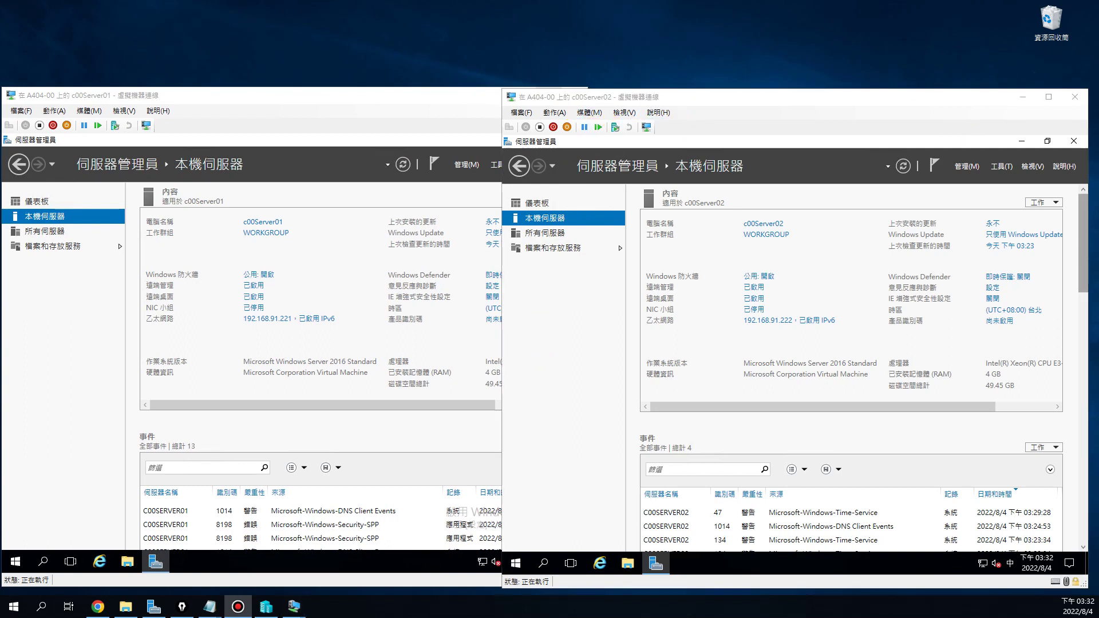
pyautogui.click(366, 98)
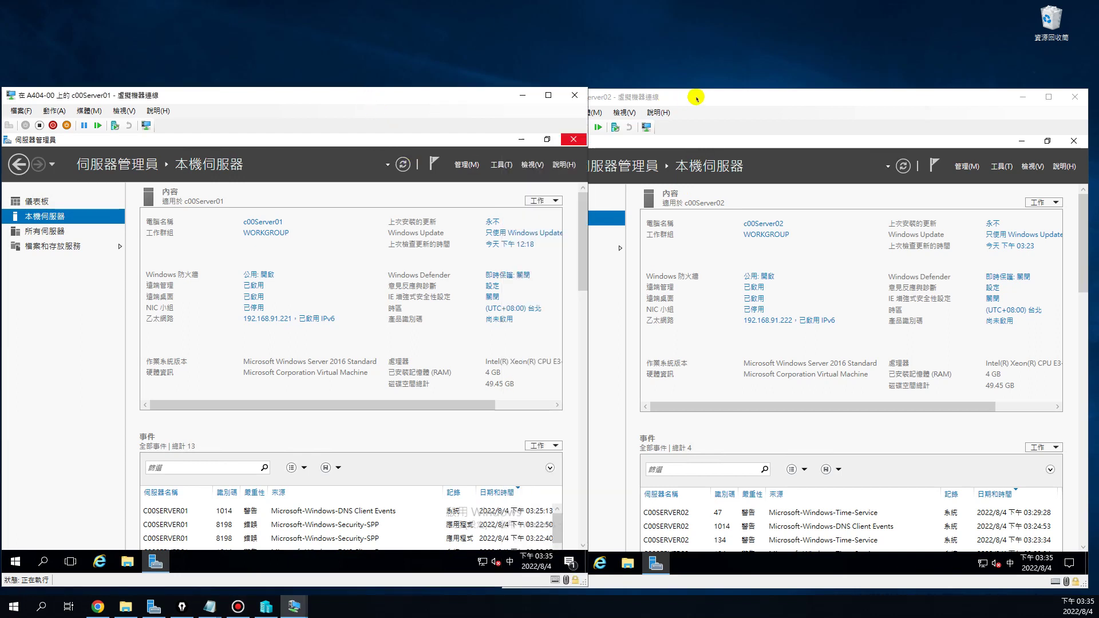
pyautogui.moveTo(697, 98); pyautogui.dragTo(610, 98)
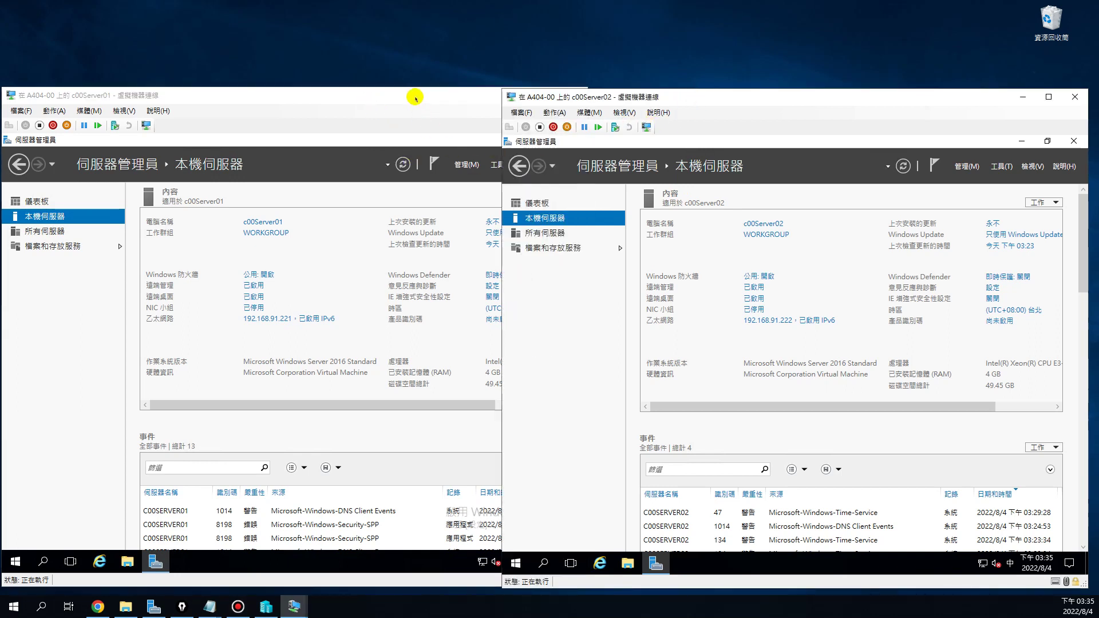
pyautogui.click(332, 232)
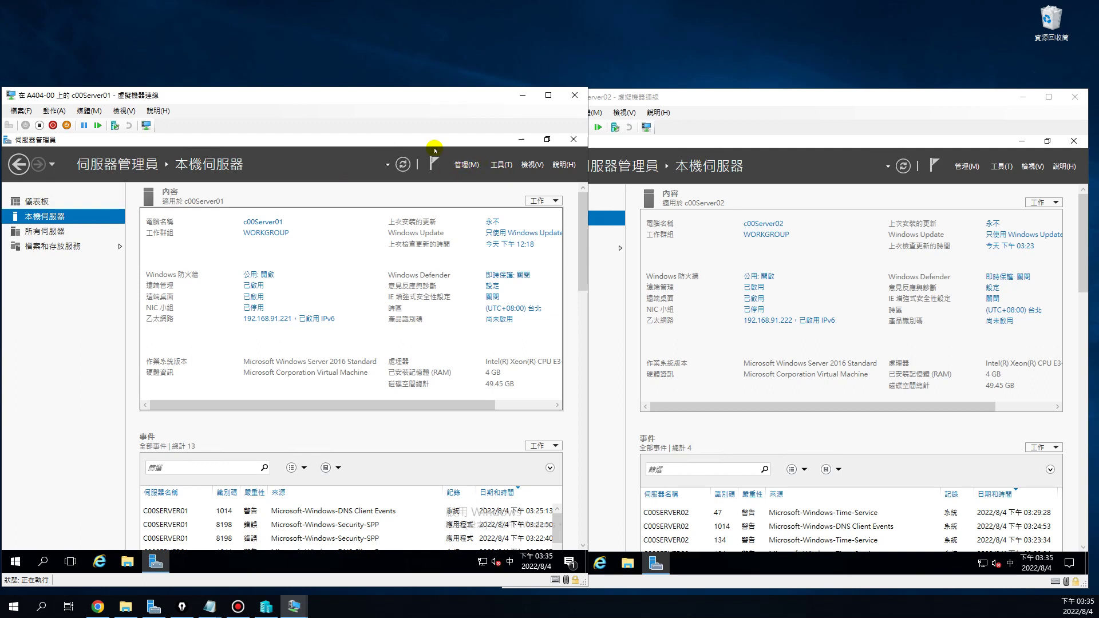
# On c00Server01, start Add Roles and Features and advance to Server Roles
pyautogui.click(461, 165)
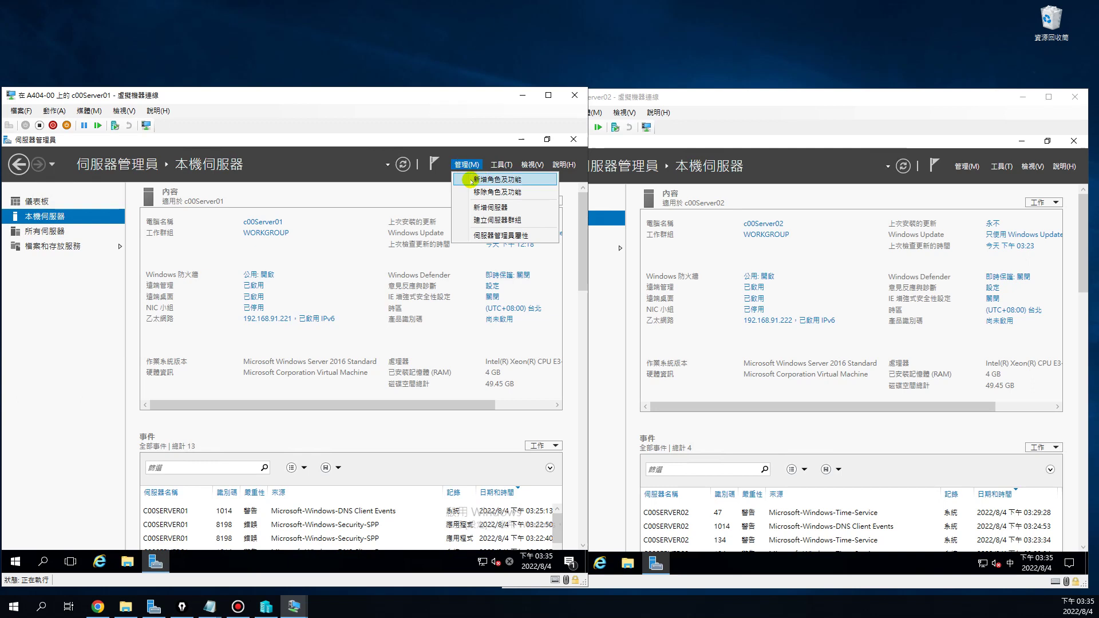
pyautogui.click(470, 181)
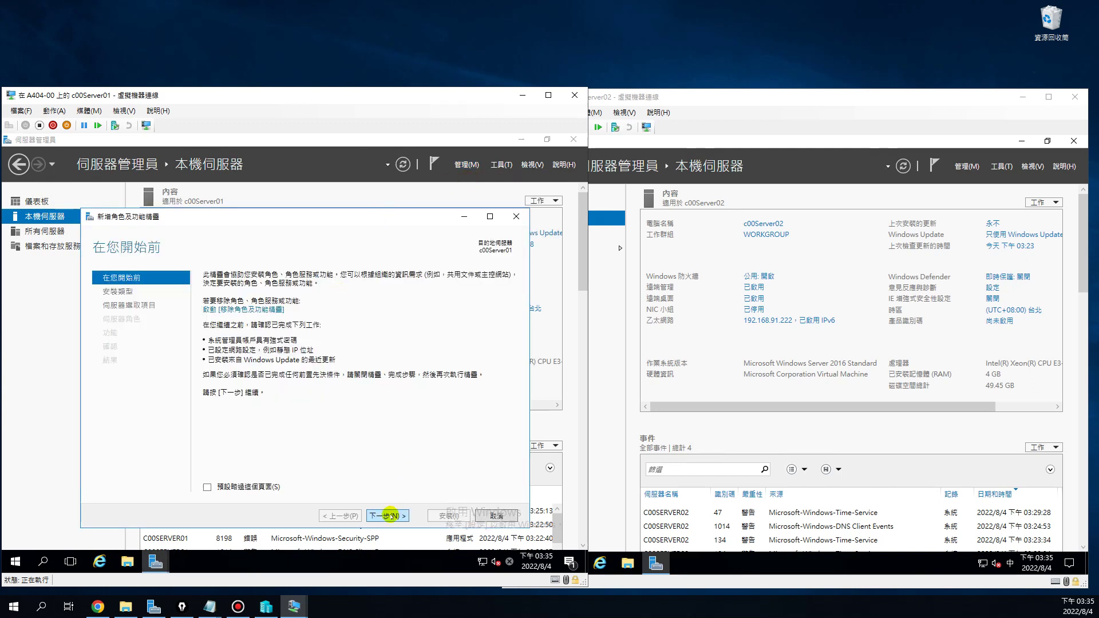
pyautogui.click(388, 515)
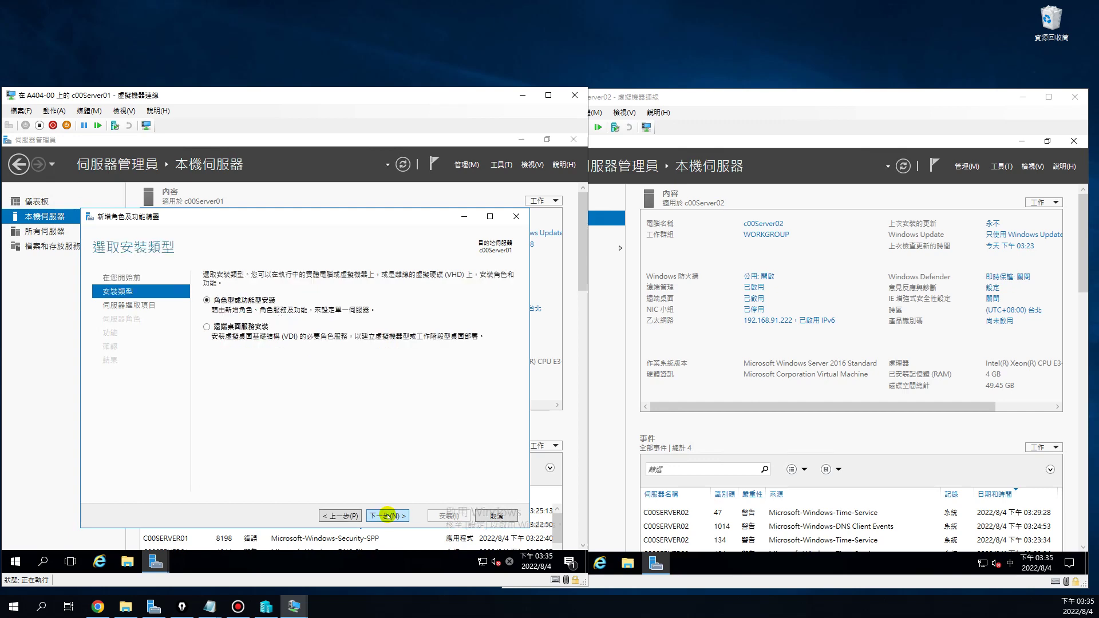
pyautogui.click(388, 515)
pyautogui.click(384, 514)
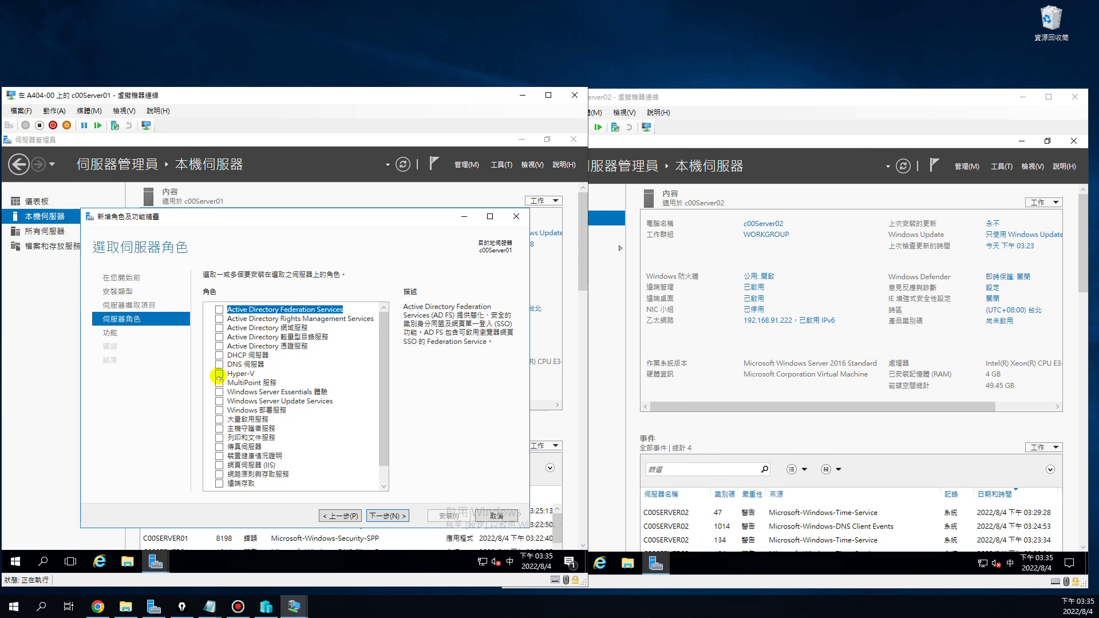
# Tick Hyper-V with its management tools and acknowledge the virtualization-support validation error
pyautogui.click(218, 375)
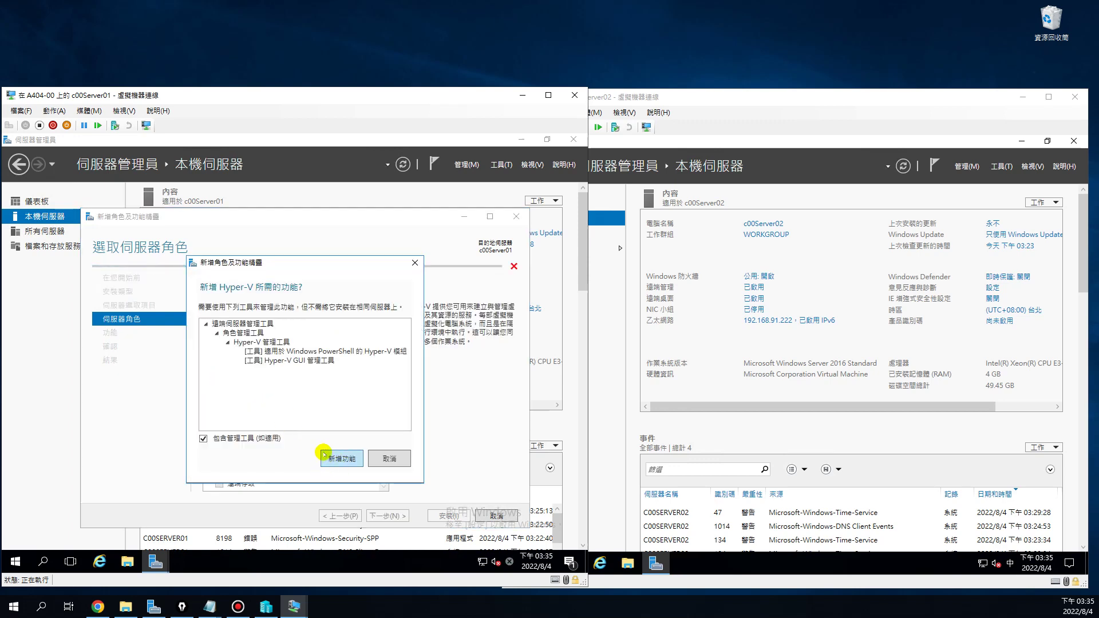
pyautogui.click(326, 456)
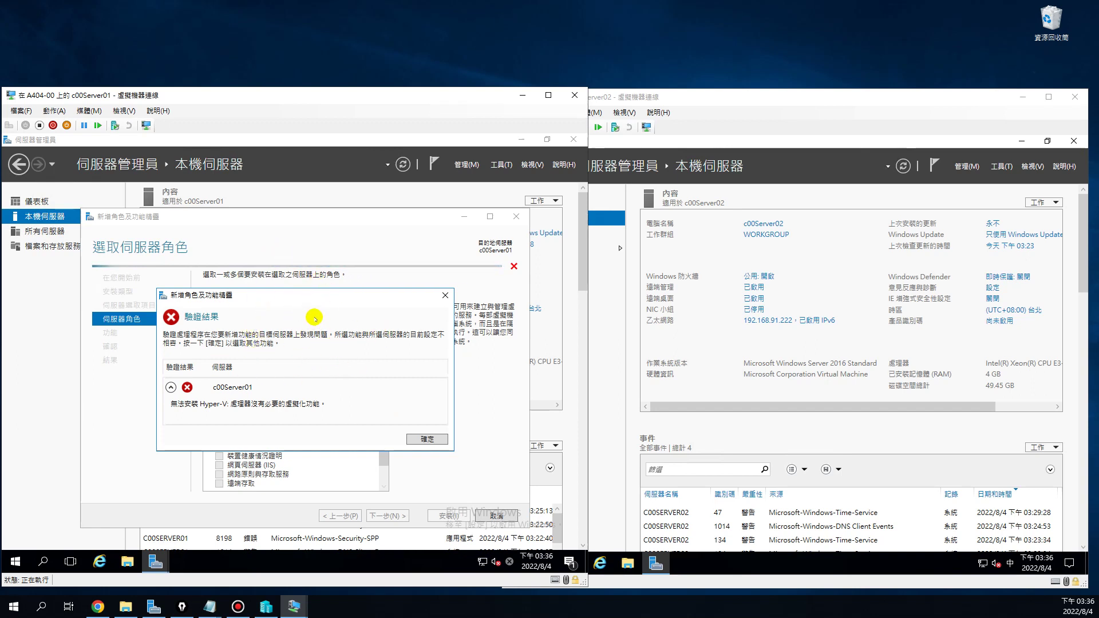
pyautogui.click(427, 439)
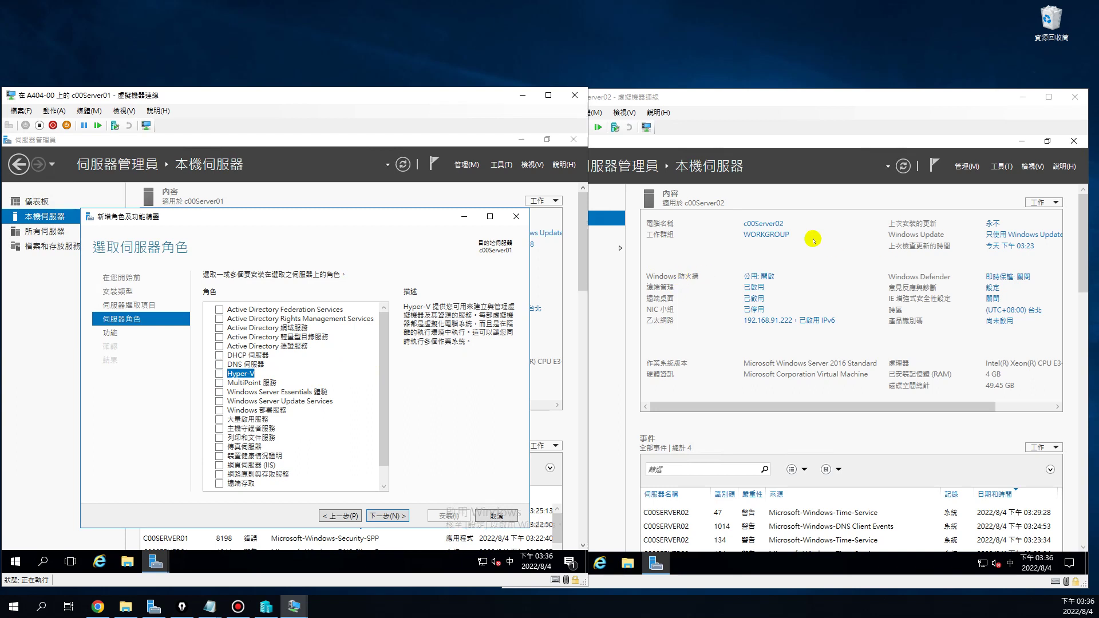
pyautogui.hotkey('ctrl', 'alt', 'Left')
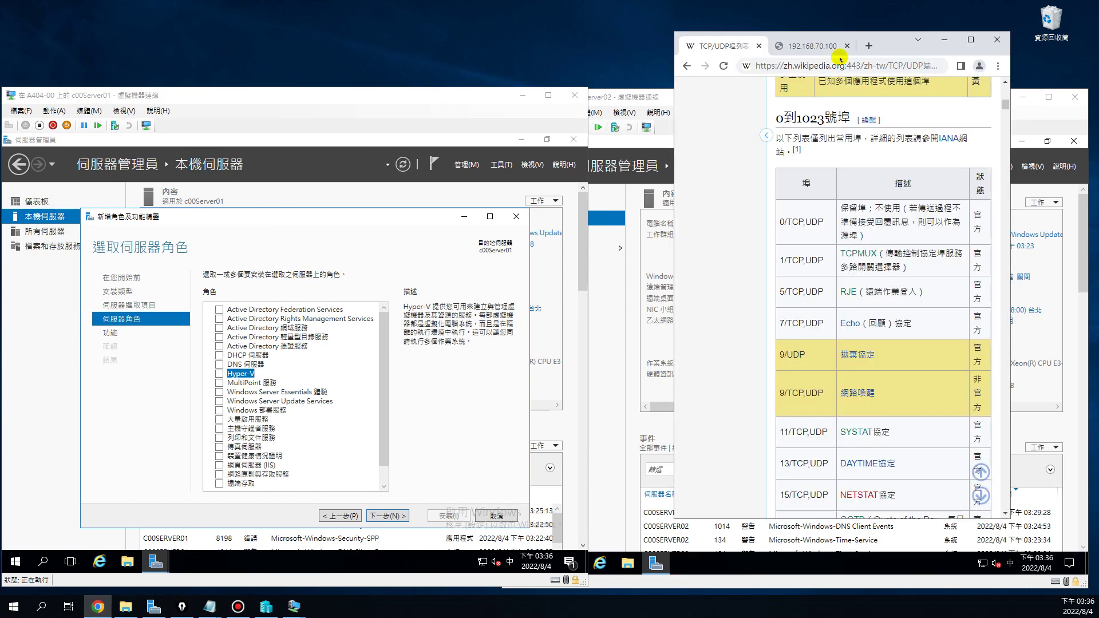
# Maximise Chrome and switch to the connection-error tab's address bar
pyautogui.click(970, 39)
pyautogui.click(201, 9)
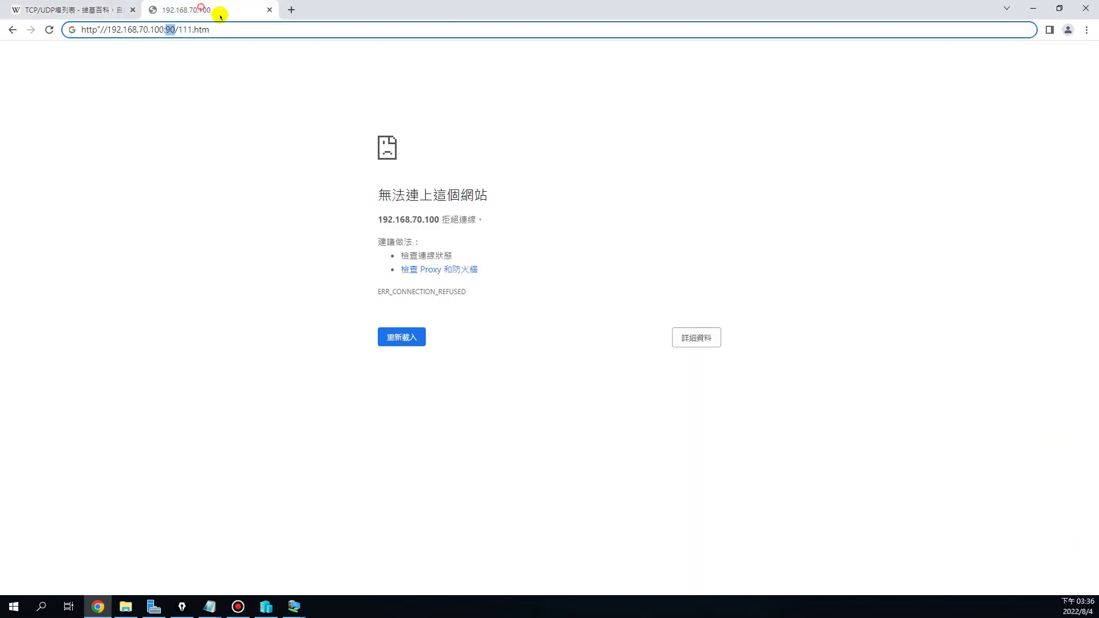
pyautogui.click(245, 29)
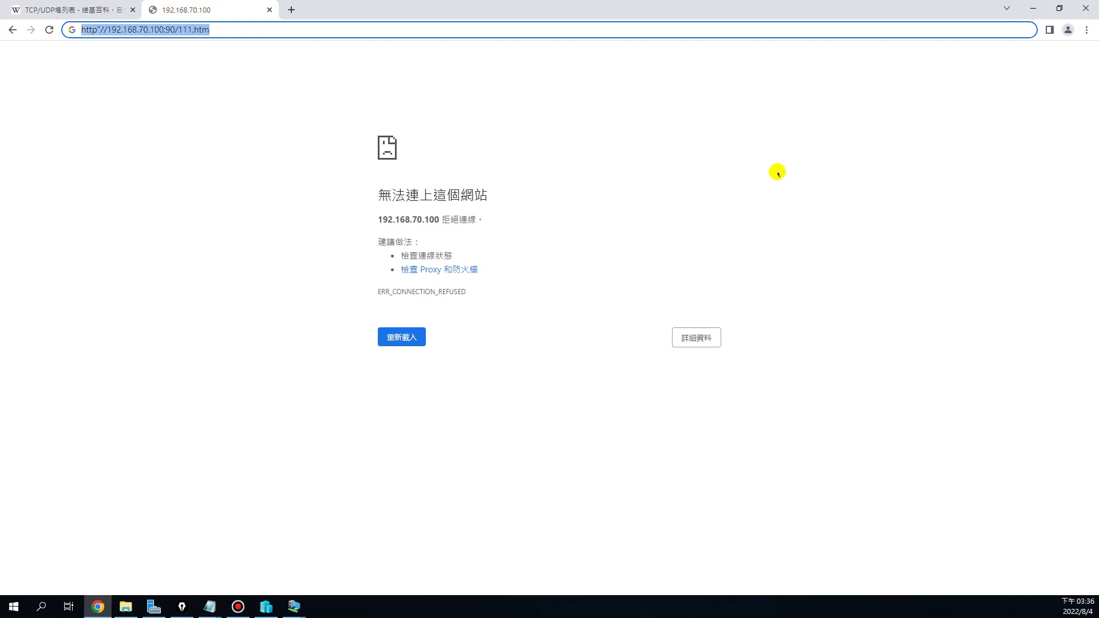
# Search Google for 巢狀虛擬化 and open the Microsoft Docs nested virtualization article
pyautogui.write('t;')
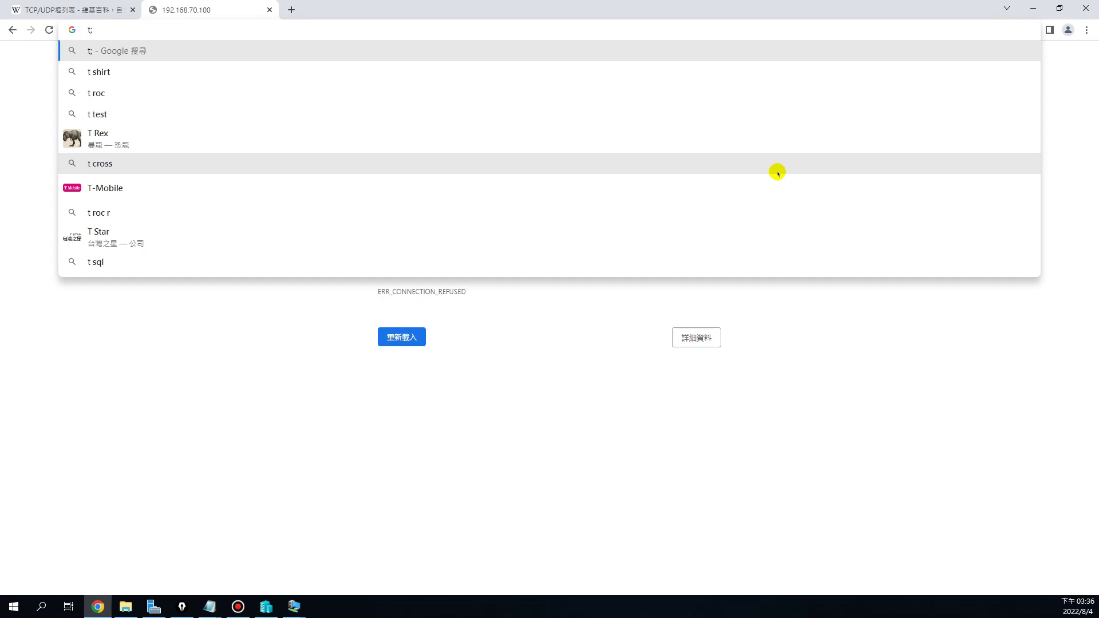
pyautogui.press('BackSpace')
pyautogui.press('BackSpace')
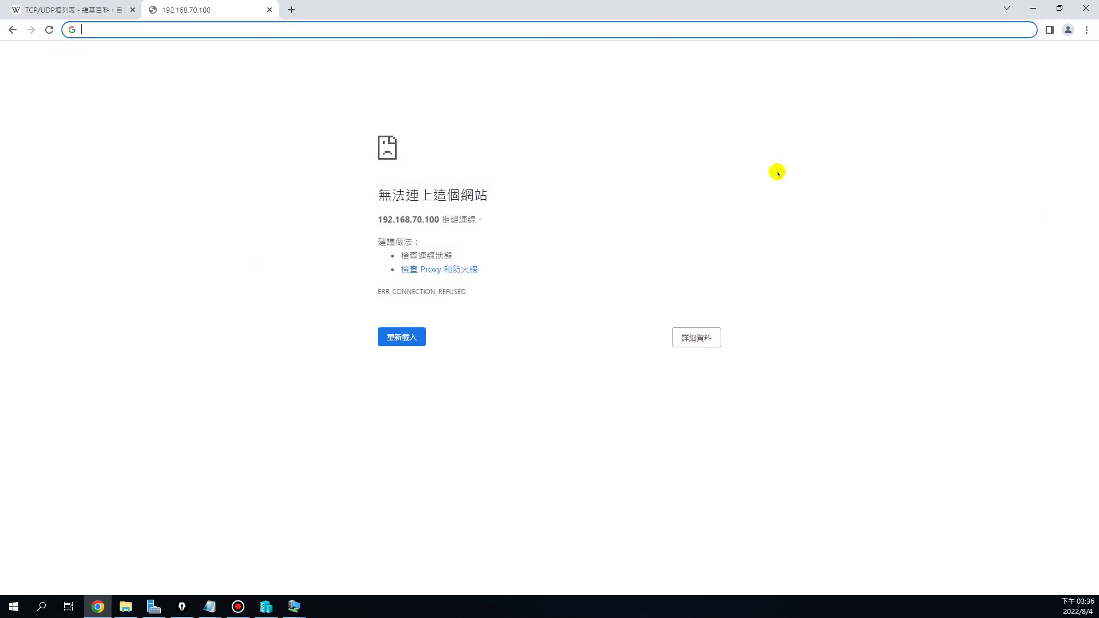
pyautogui.write('朝狀')
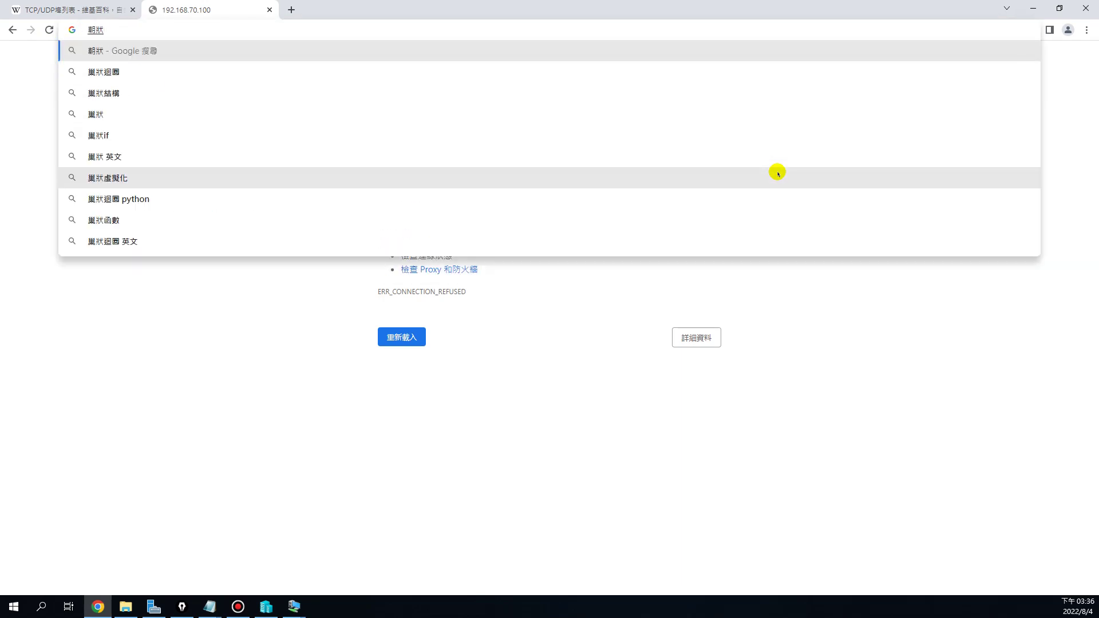
pyautogui.press('Down')
pyautogui.press('Escape')
pyautogui.press('Down')
pyautogui.press('BackSpace')
pyautogui.press('BackSpace')
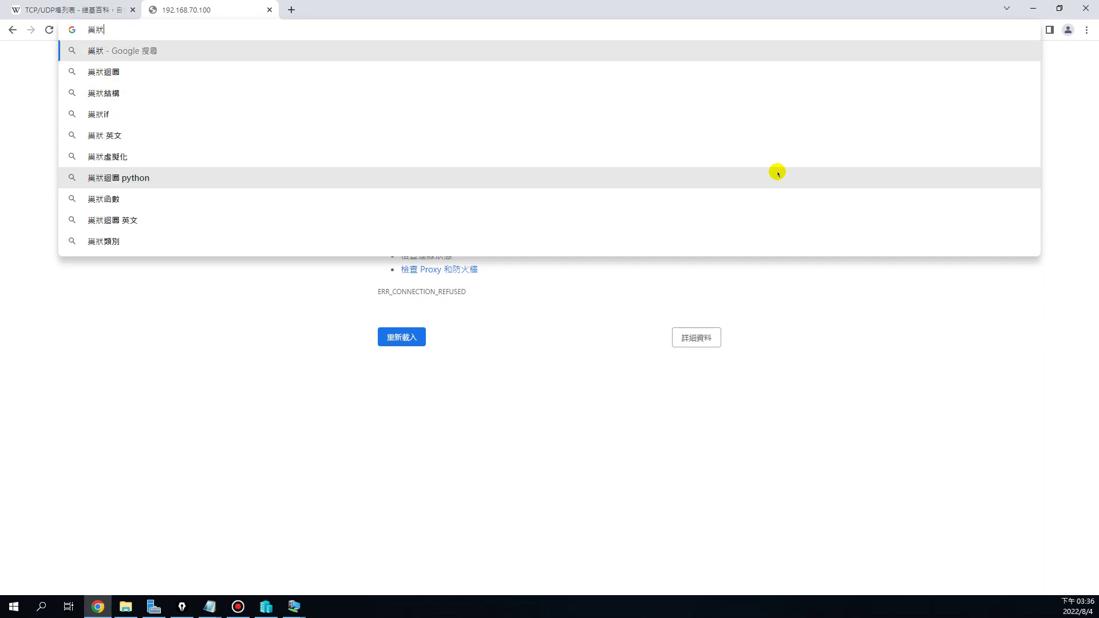
pyautogui.write('虛擬')
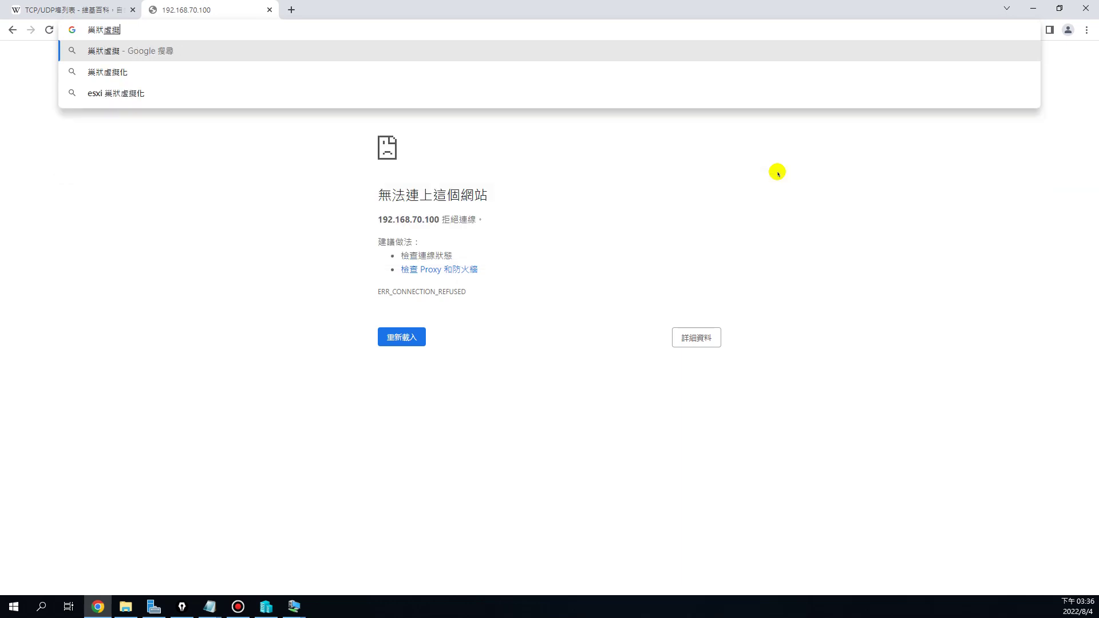
pyautogui.press('Down')
pyautogui.press('Return')
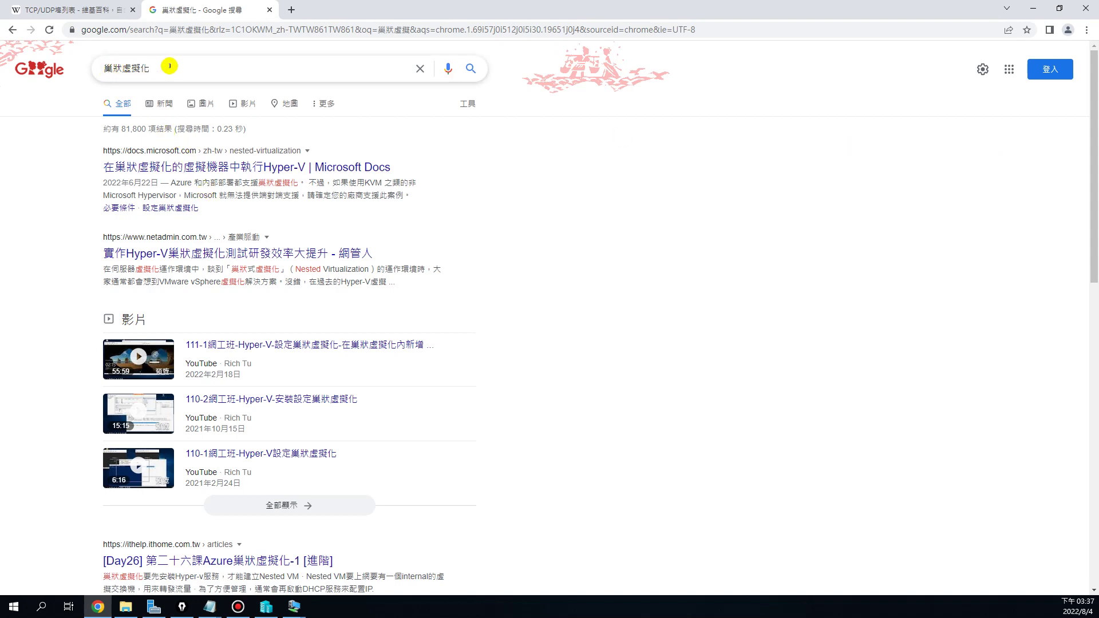
pyautogui.moveTo(162, 67); pyautogui.dragTo(93, 70)
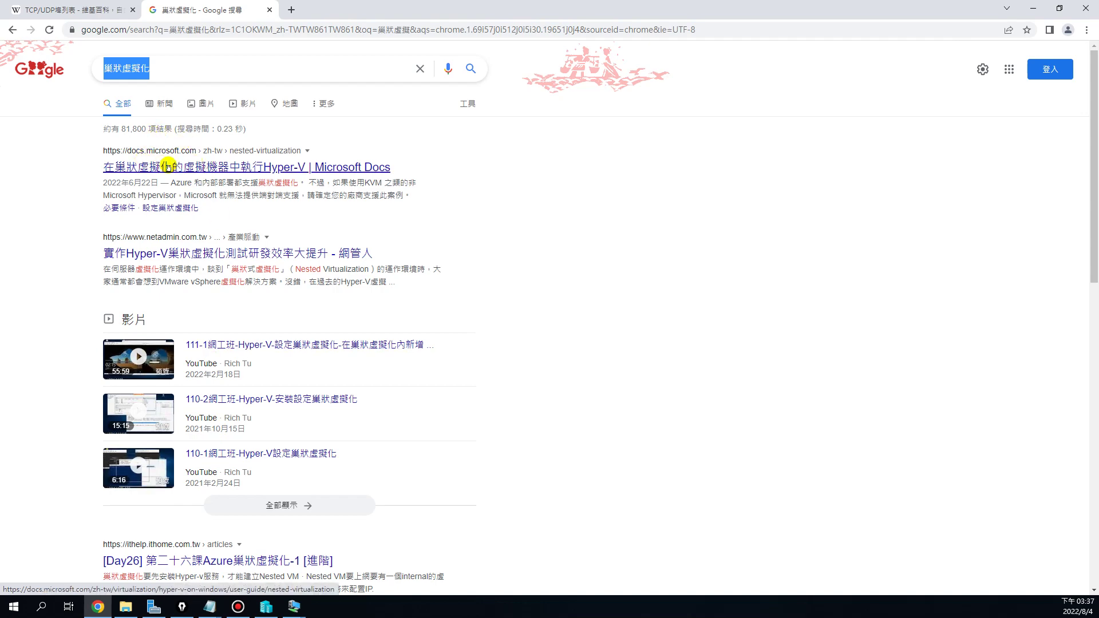
pyautogui.click(182, 169)
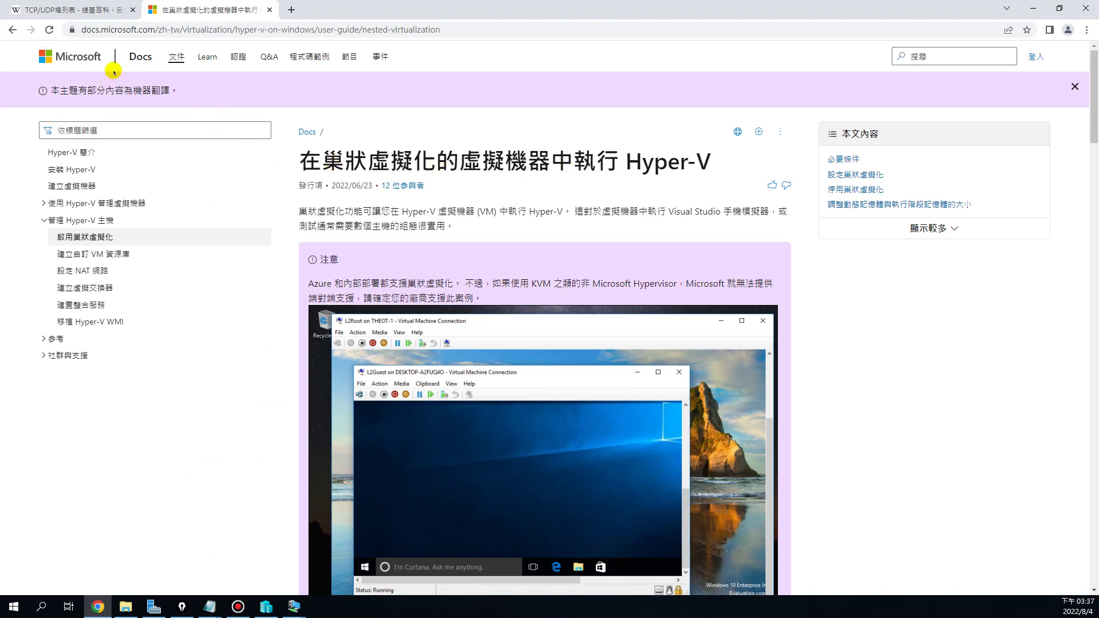
# Scroll to 必要條件 and highlight Windows Server 2016 and Windows 10 in the Intel requirement
pyautogui.scroll(-3, 574, 227)
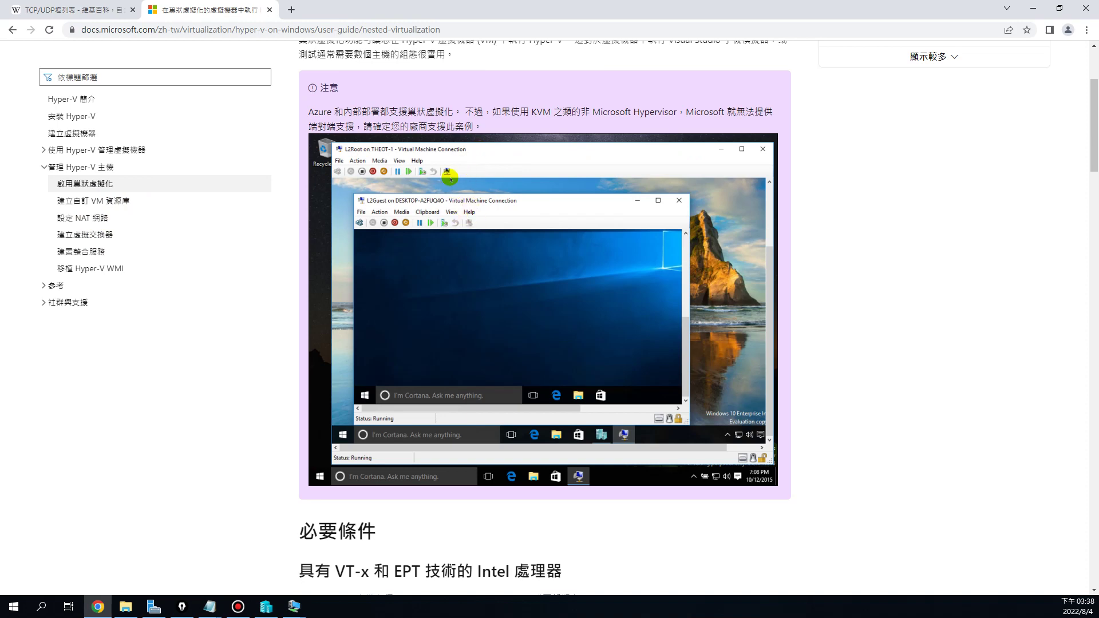
pyautogui.scroll(-5, 621, 269)
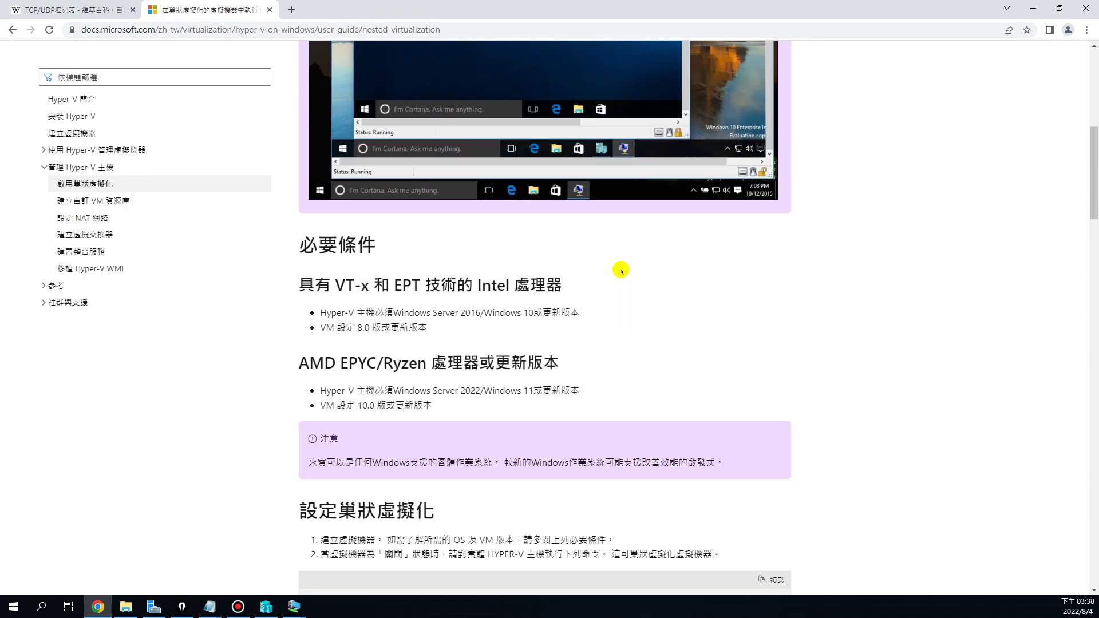
pyautogui.scroll(-1, 621, 271)
pyautogui.moveTo(335, 228); pyautogui.dragTo(356, 232)
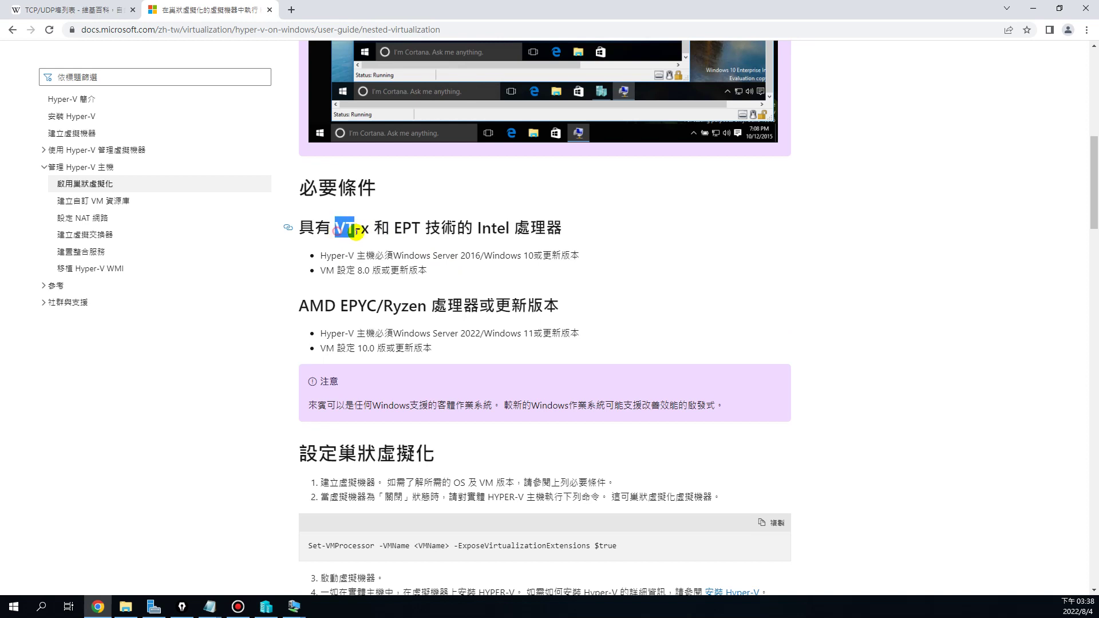
pyautogui.click(375, 254)
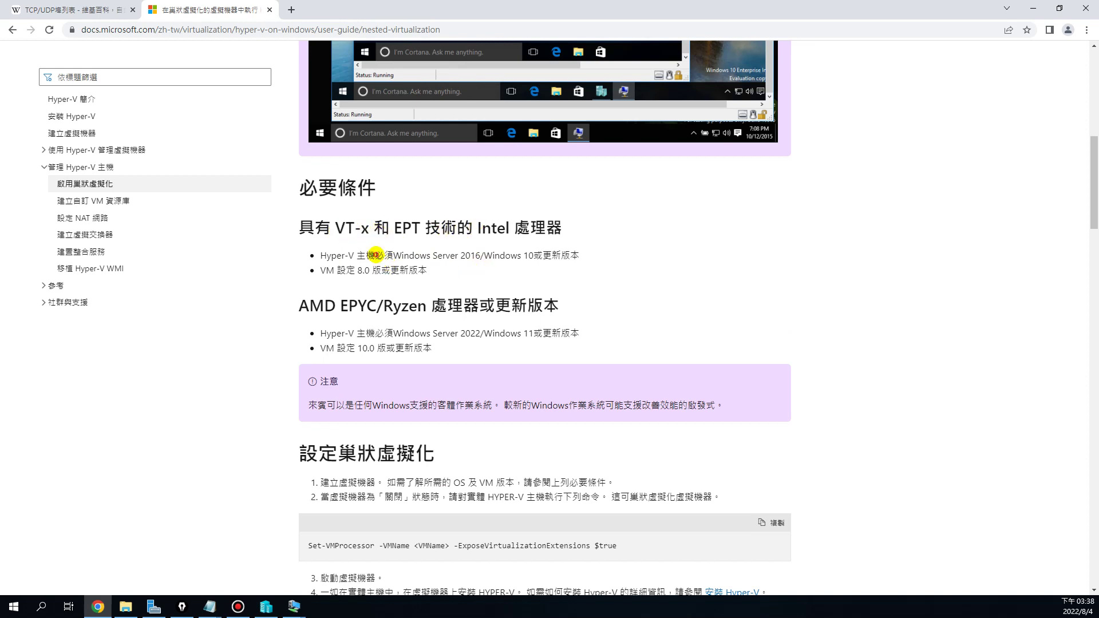
pyautogui.moveTo(481, 256); pyautogui.dragTo(389, 257)
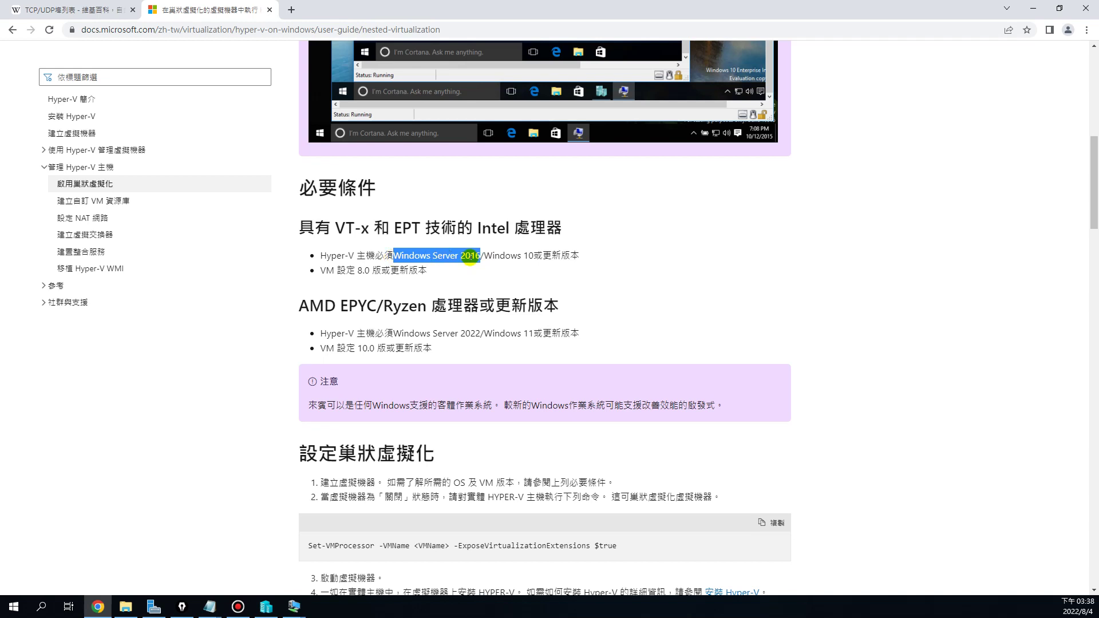
pyautogui.moveTo(485, 255); pyautogui.dragTo(535, 255)
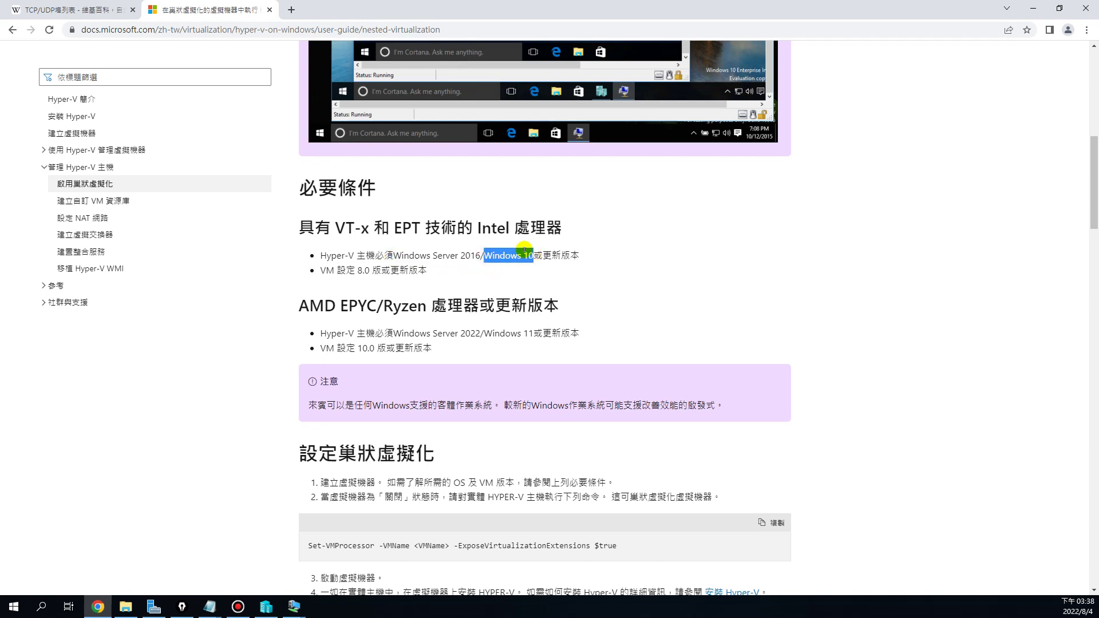
pyautogui.moveTo(461, 254); pyautogui.dragTo(480, 253)
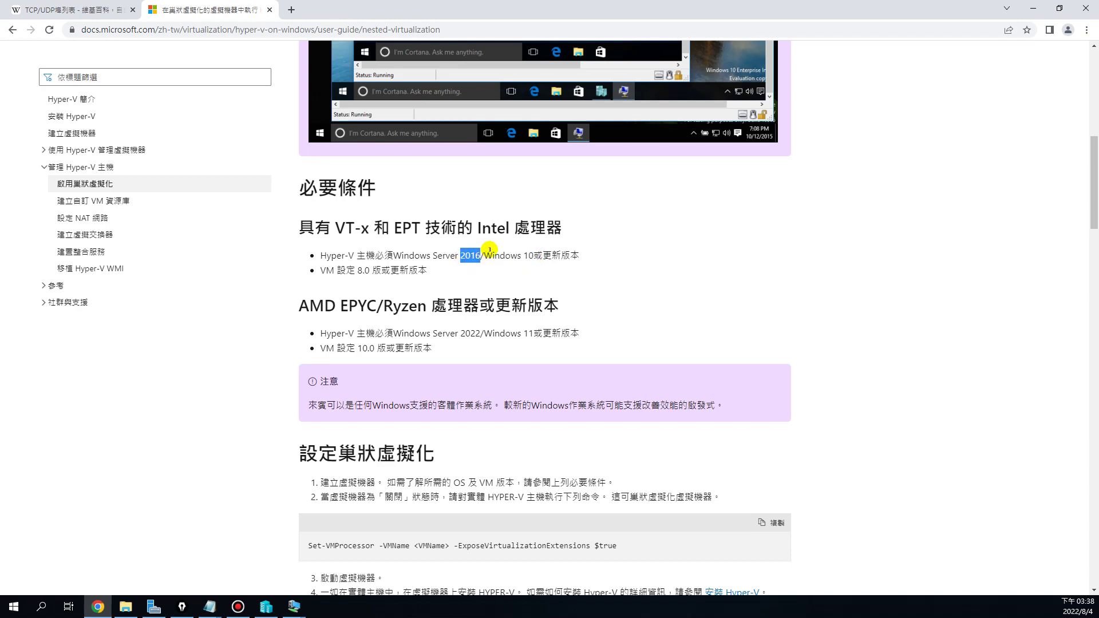
pyautogui.scroll(-3, 597, 238)
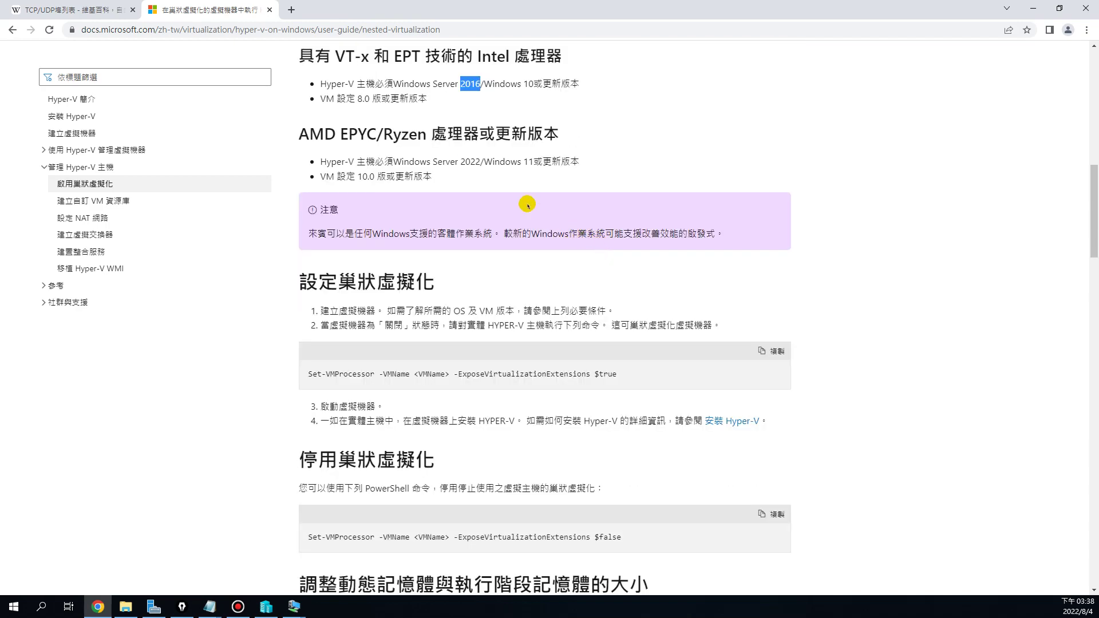
# Highlight setup step 2 and the Set-VMProcessor -ExposeVirtualizationExtensions $true command, then scroll on
pyautogui.scroll(-1, 427, 309)
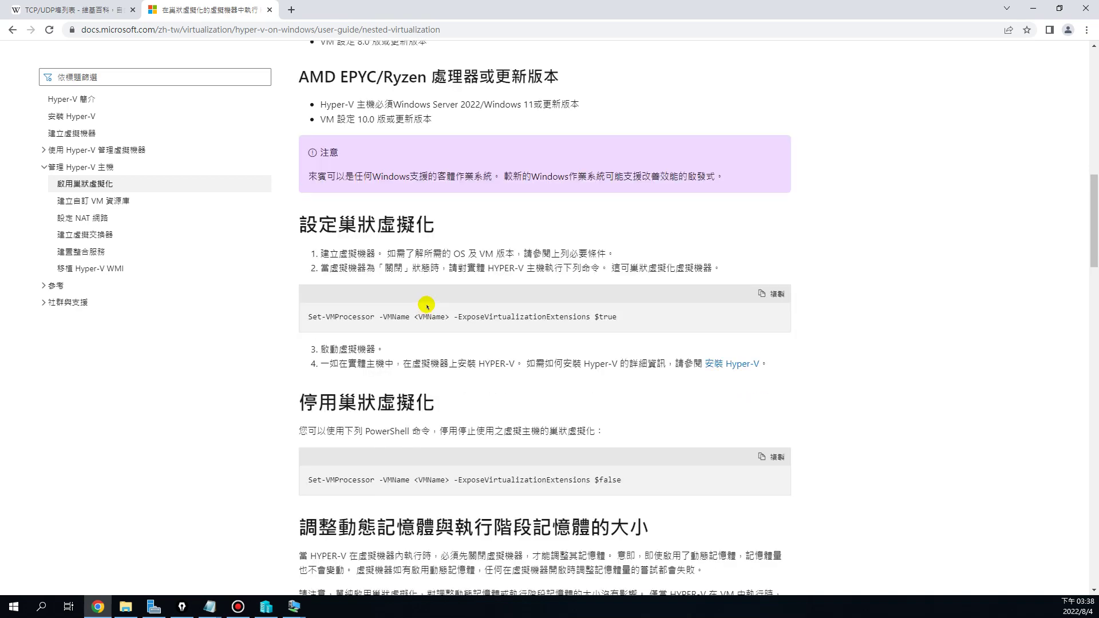
pyautogui.scroll(1, 427, 307)
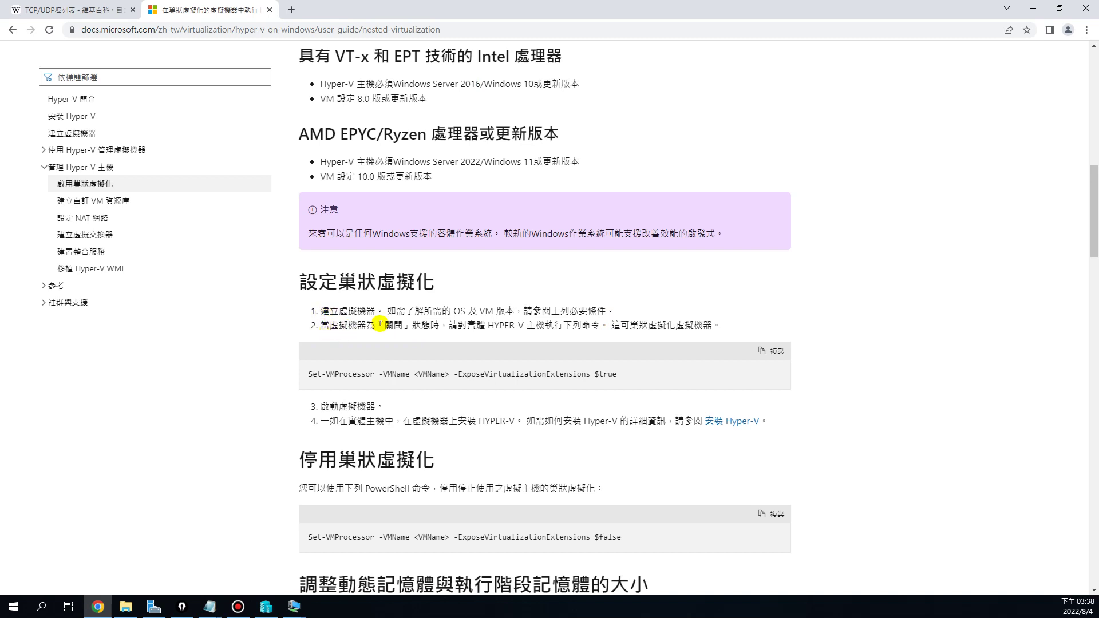
pyautogui.moveTo(318, 325); pyautogui.dragTo(403, 327)
pyautogui.moveTo(449, 326); pyautogui.dragTo(483, 329)
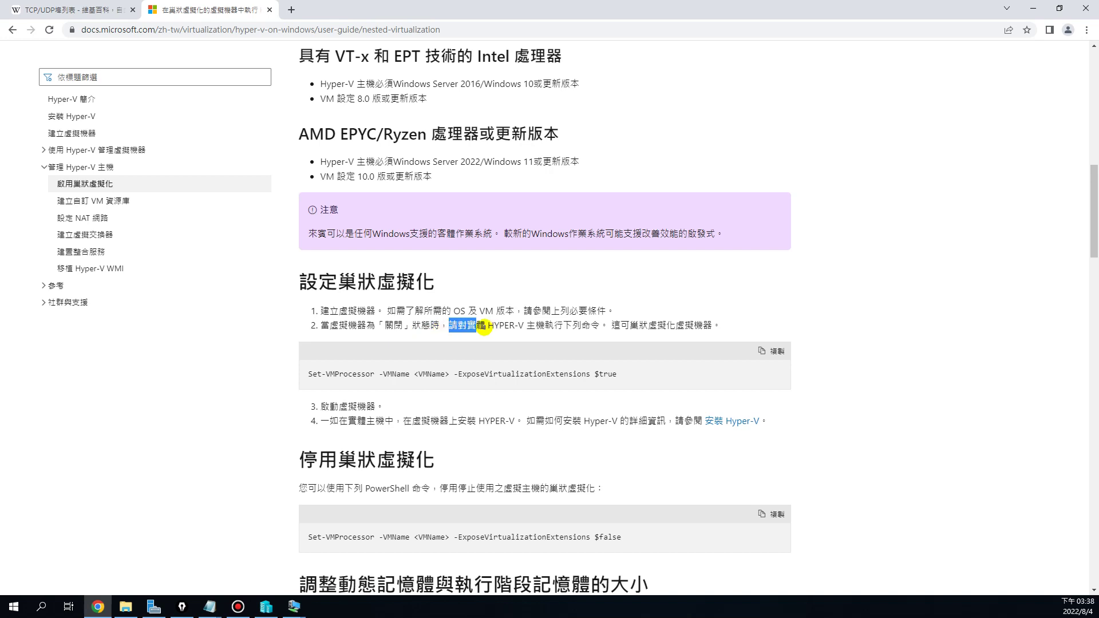
pyautogui.click(483, 329)
pyautogui.moveTo(589, 326); pyautogui.dragTo(712, 325)
pyautogui.click(621, 374)
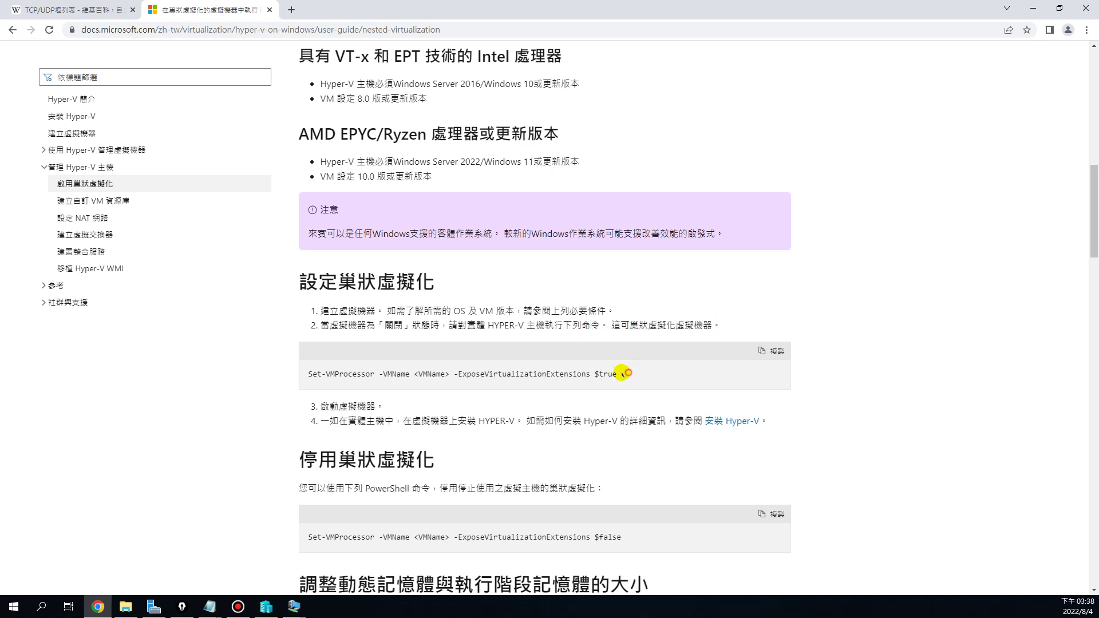
pyautogui.moveTo(622, 374); pyautogui.dragTo(307, 373)
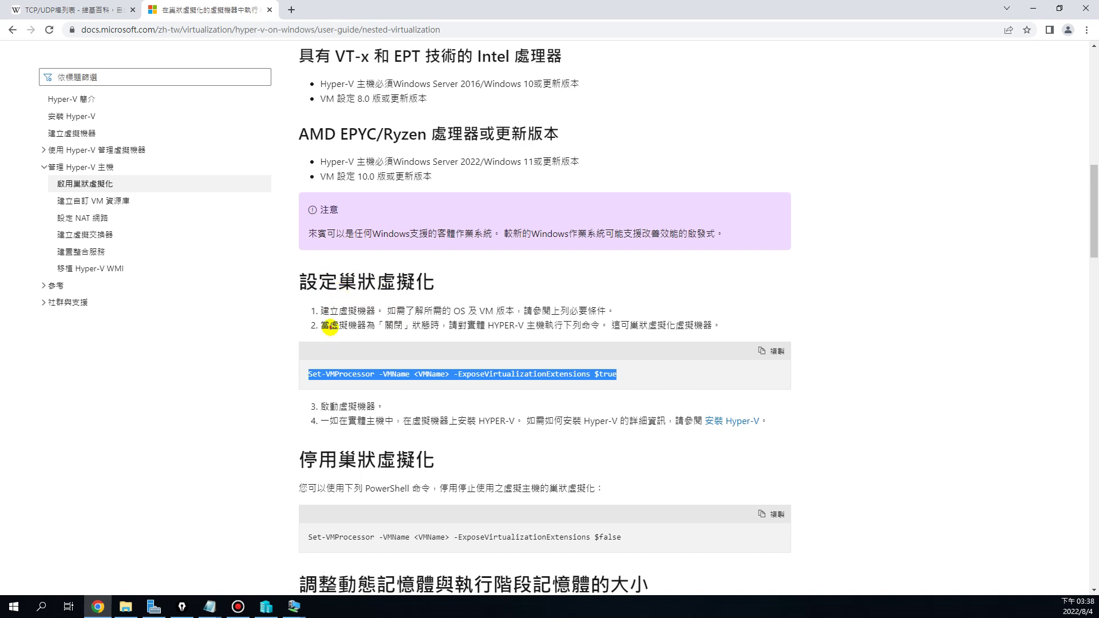
pyautogui.moveTo(330, 327); pyautogui.dragTo(408, 325)
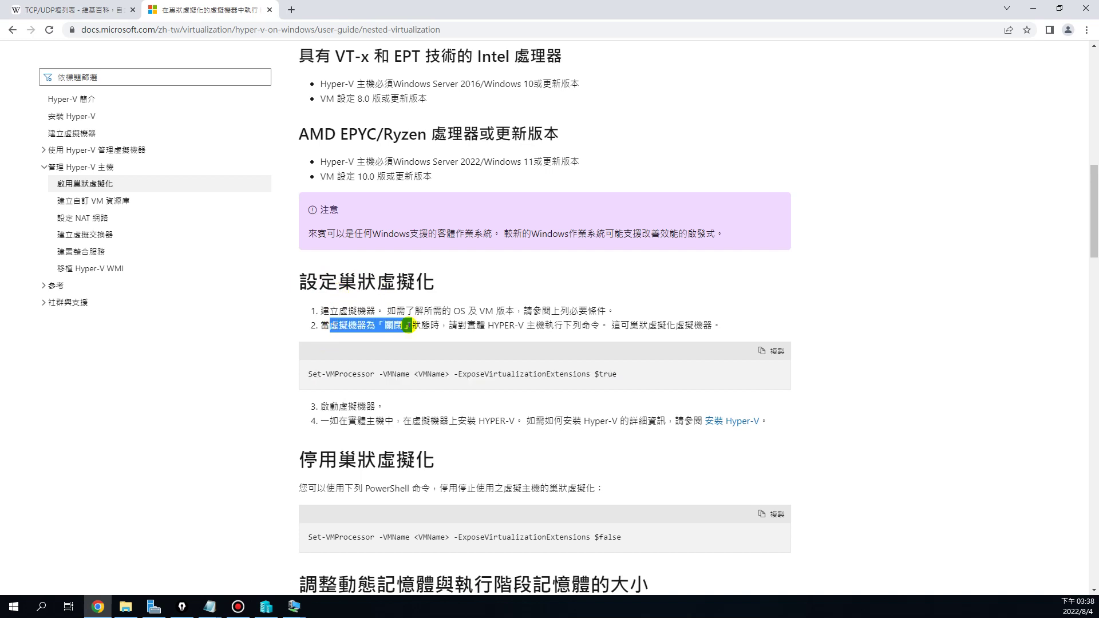
pyautogui.moveTo(309, 374); pyautogui.dragTo(620, 374)
pyautogui.scroll(-1, 633, 374)
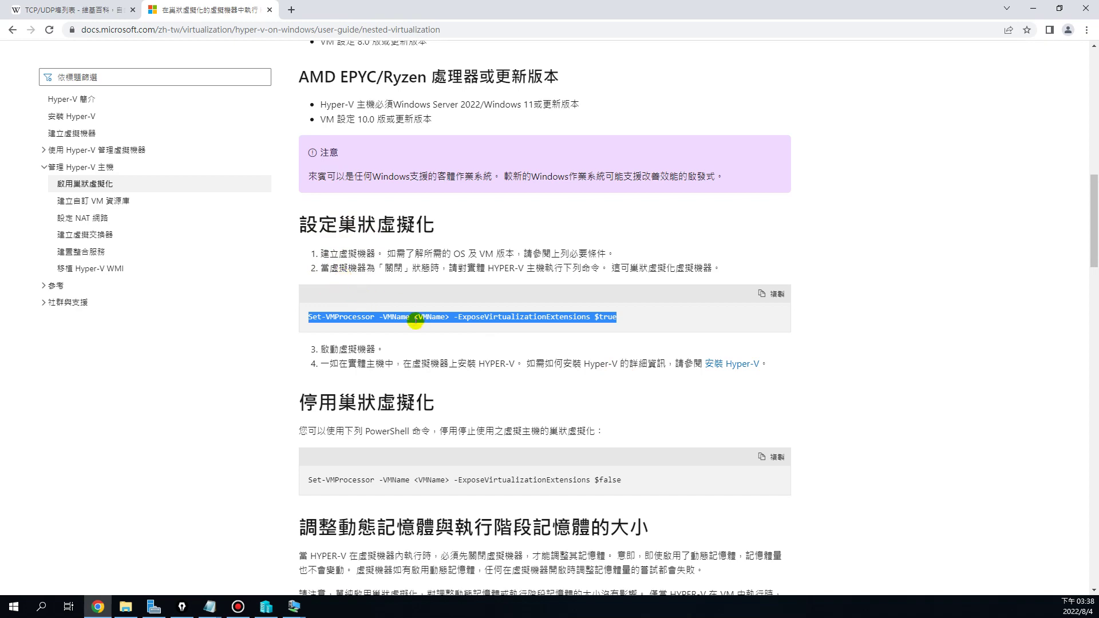
pyautogui.scroll(-7, 415, 320)
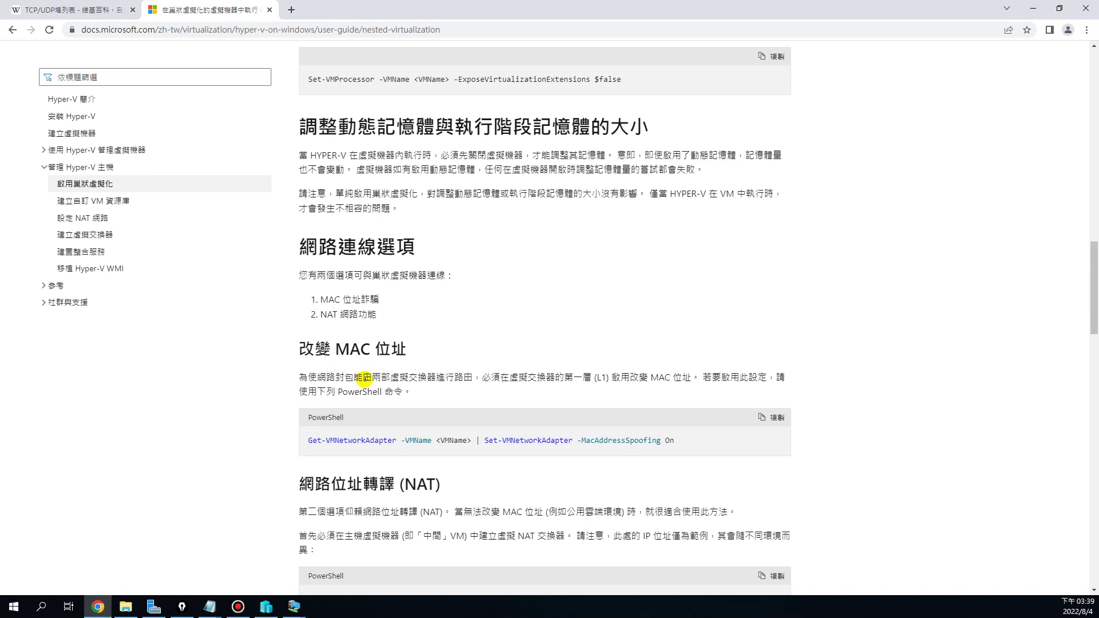
# Highlight the 改變 MAC 位址 heading and scroll through the NAT commands and back
pyautogui.scroll(-2, 392, 377)
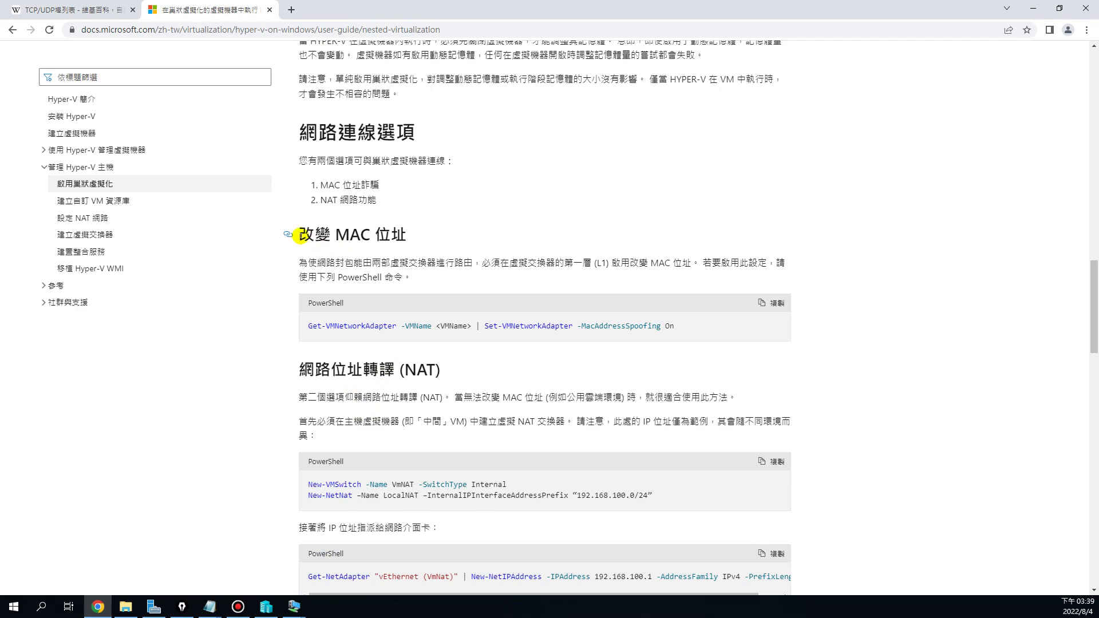
pyautogui.moveTo(300, 235); pyautogui.dragTo(411, 234)
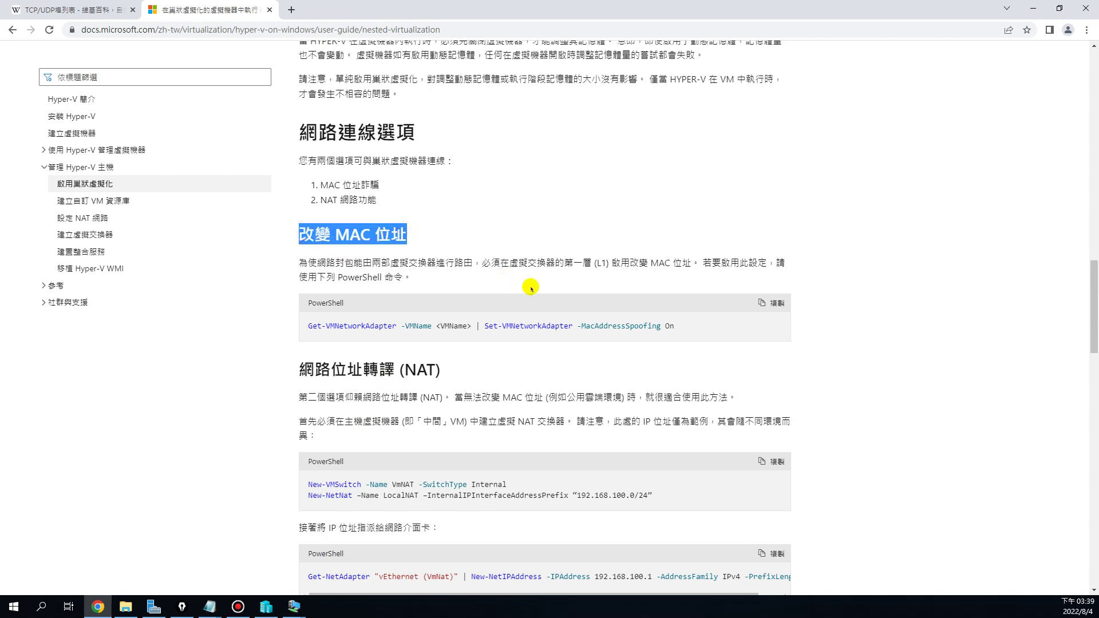
pyautogui.scroll(-1, 536, 287)
pyautogui.scroll(-4, 536, 287)
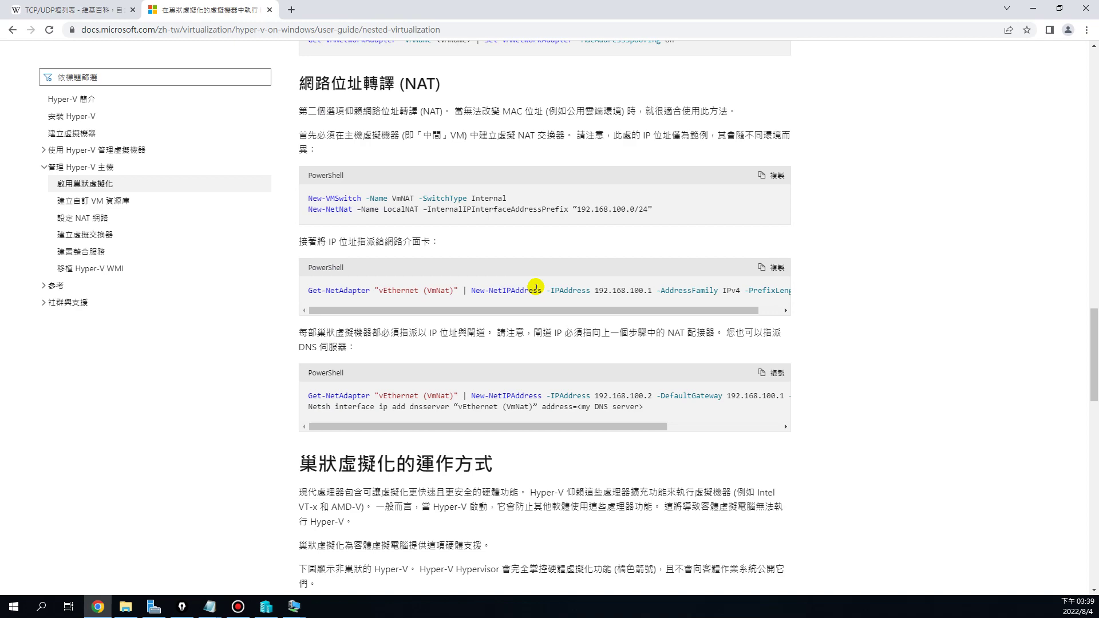
pyautogui.scroll(-4, 535, 286)
pyautogui.scroll(7, 536, 286)
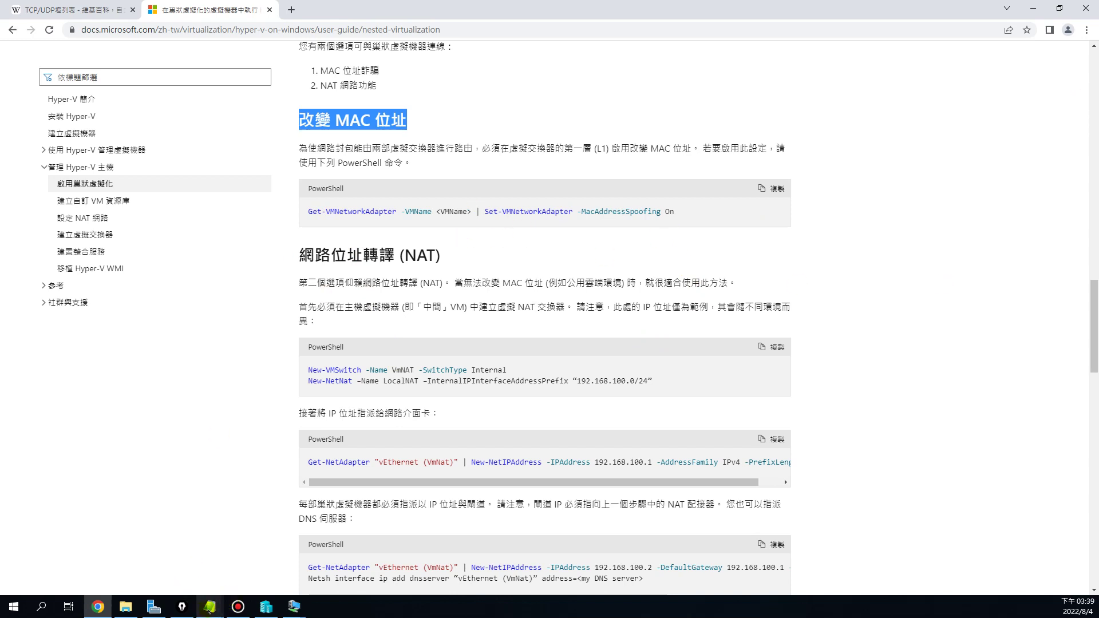
# Navigate to ftproot's 0_網工班課表\課程補充\Hyper-V\Hyper-V叢集 folder
pyautogui.click(125, 607)
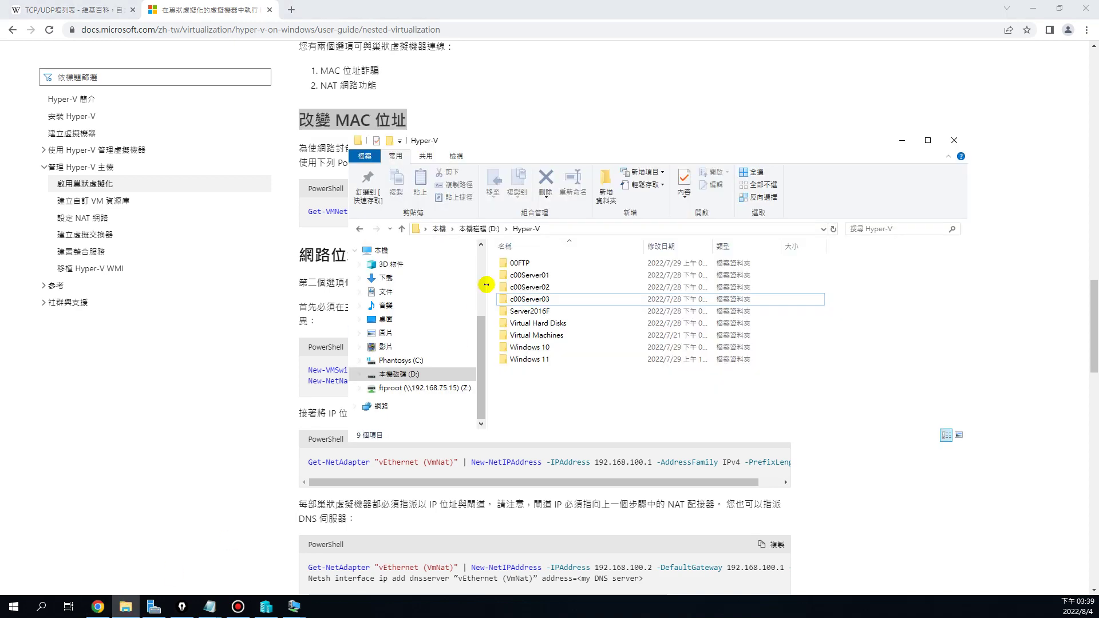
pyautogui.click(422, 387)
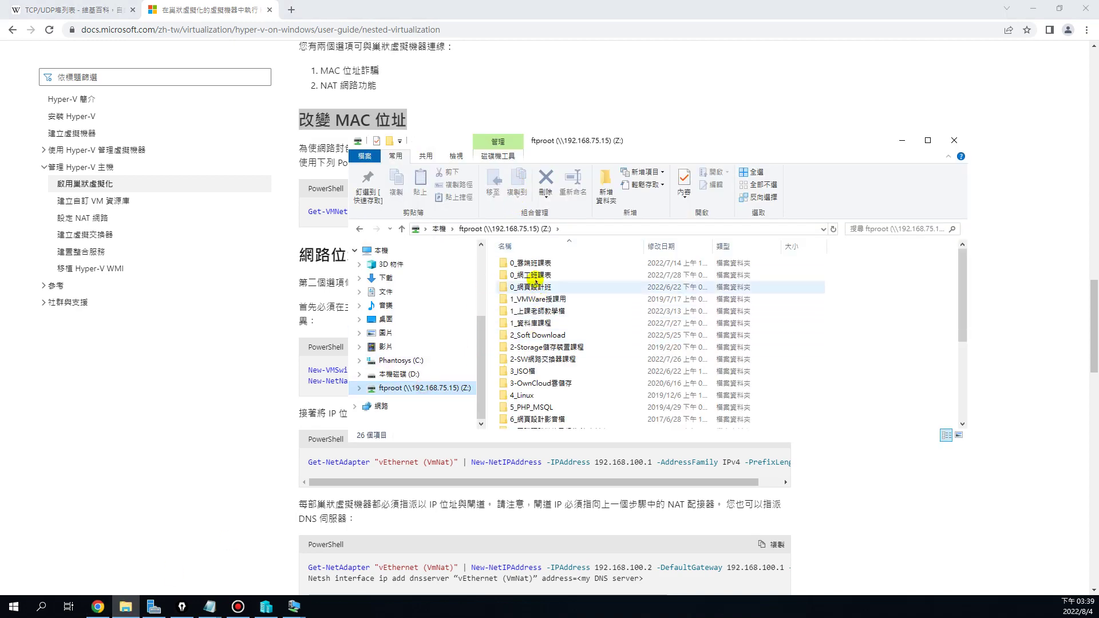
pyautogui.doubleClick(532, 271)
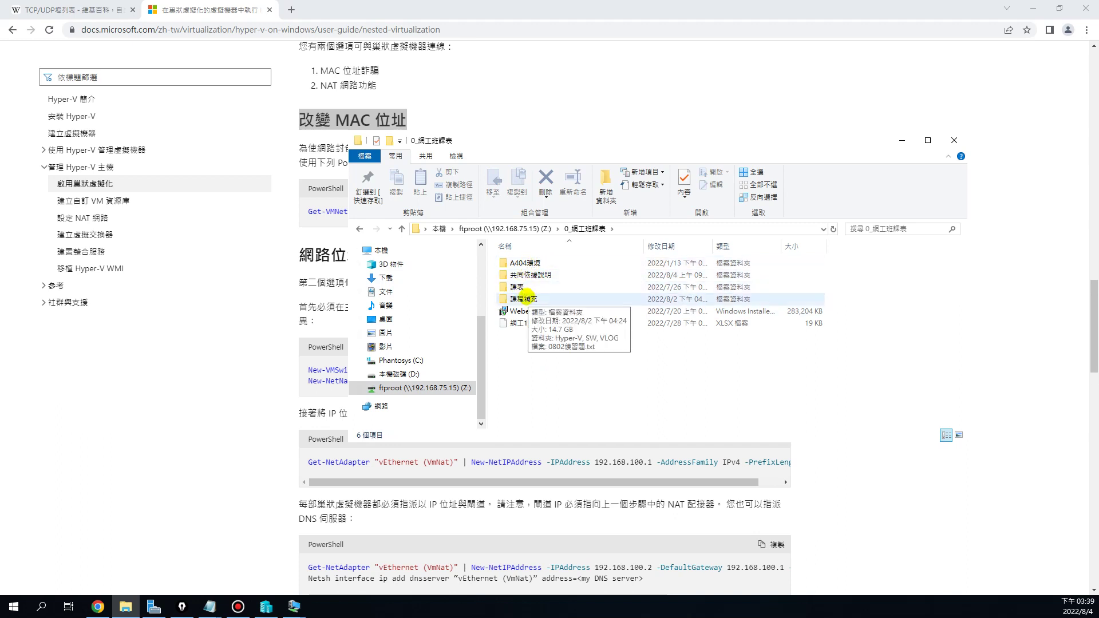
pyautogui.doubleClick(594, 299)
pyautogui.doubleClick(537, 264)
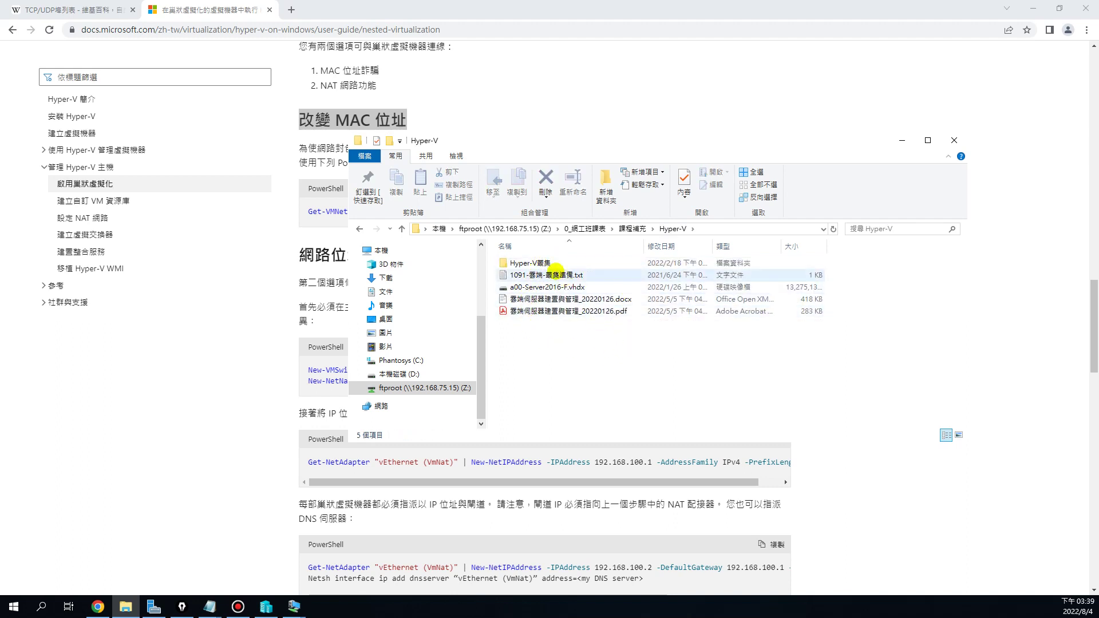
pyautogui.doubleClick(607, 264)
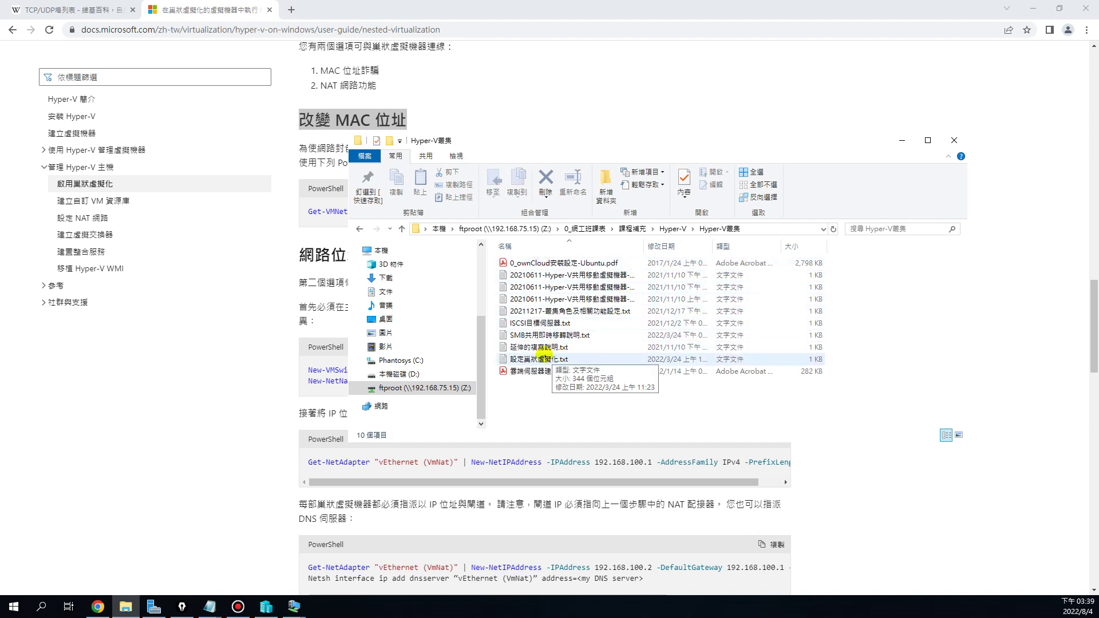
# Copy 設定巢狀虛擬化.txt and paste it onto the desktop
pyautogui.click(548, 359)
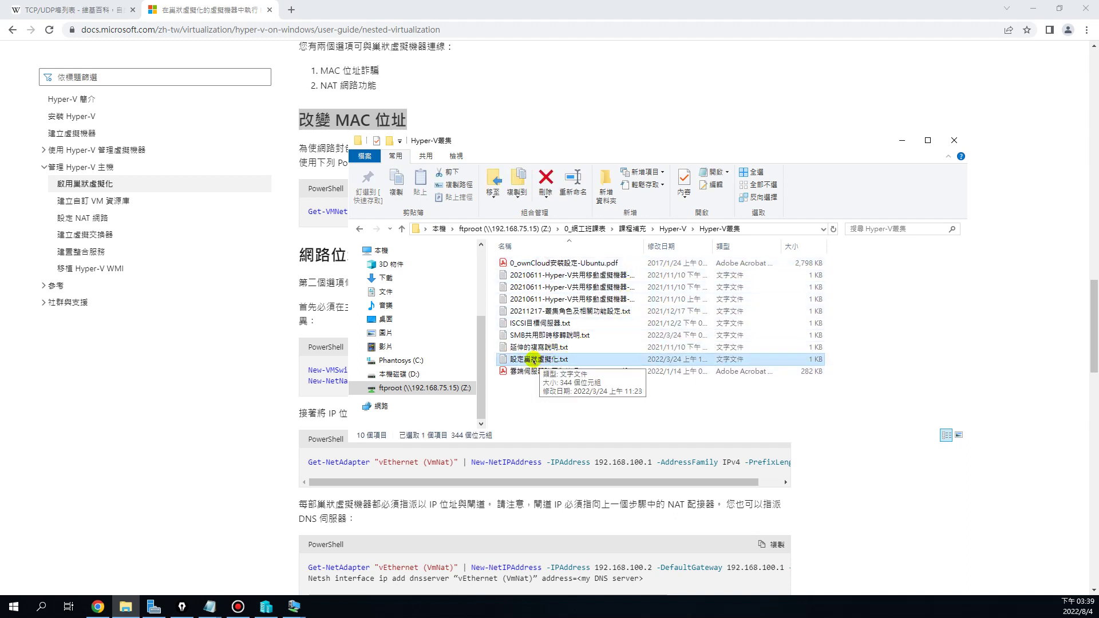
pyautogui.rightClick(532, 359)
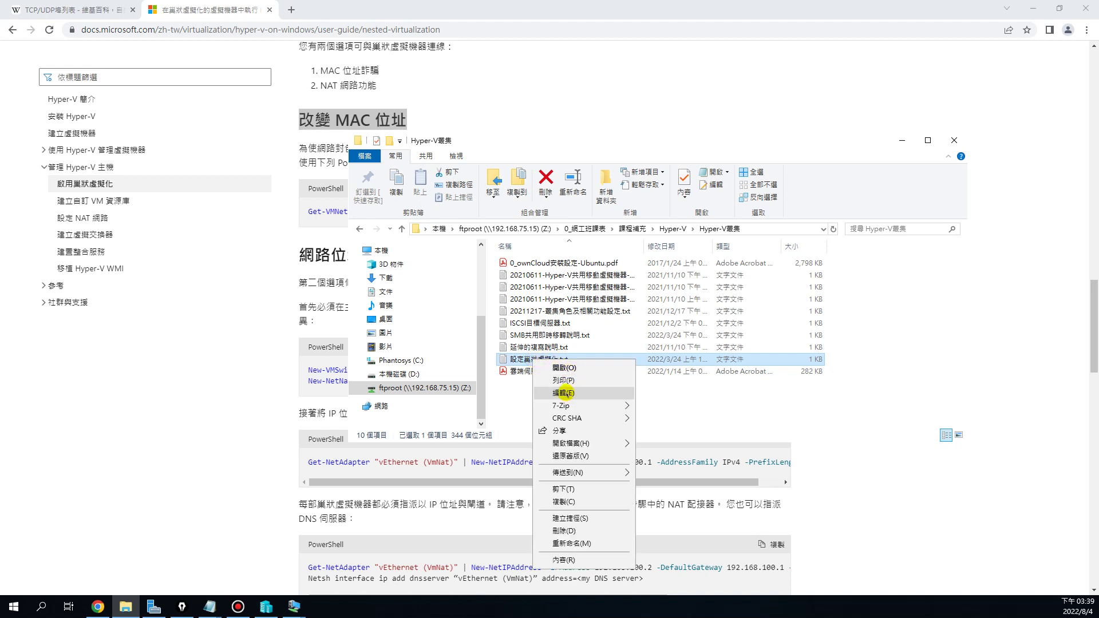
pyautogui.click(580, 503)
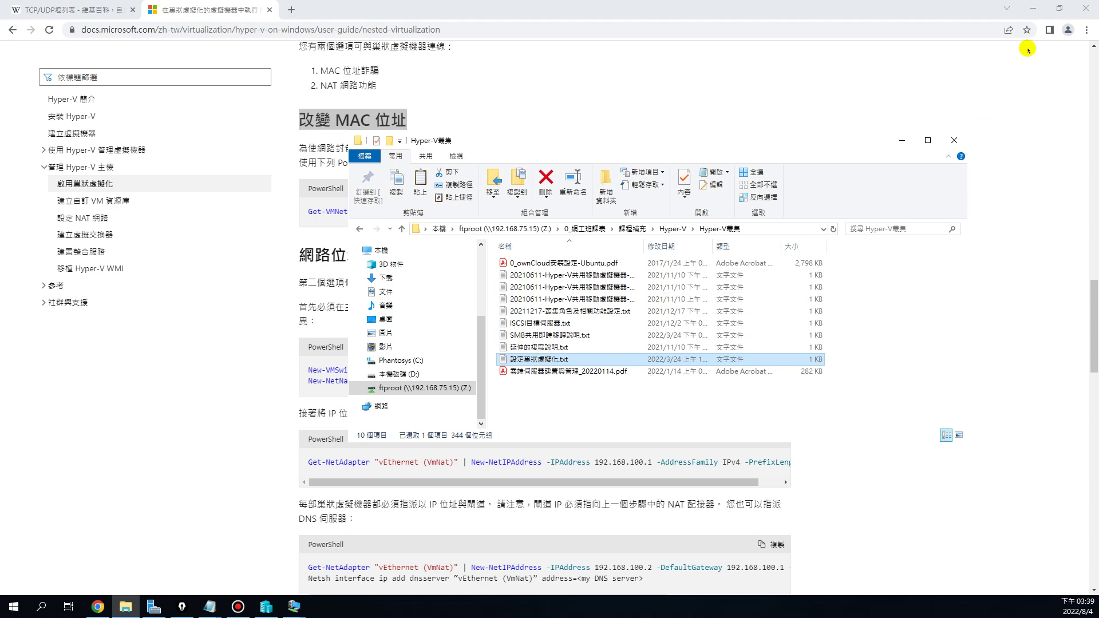
pyautogui.click(1033, 8)
pyautogui.rightClick(675, 33)
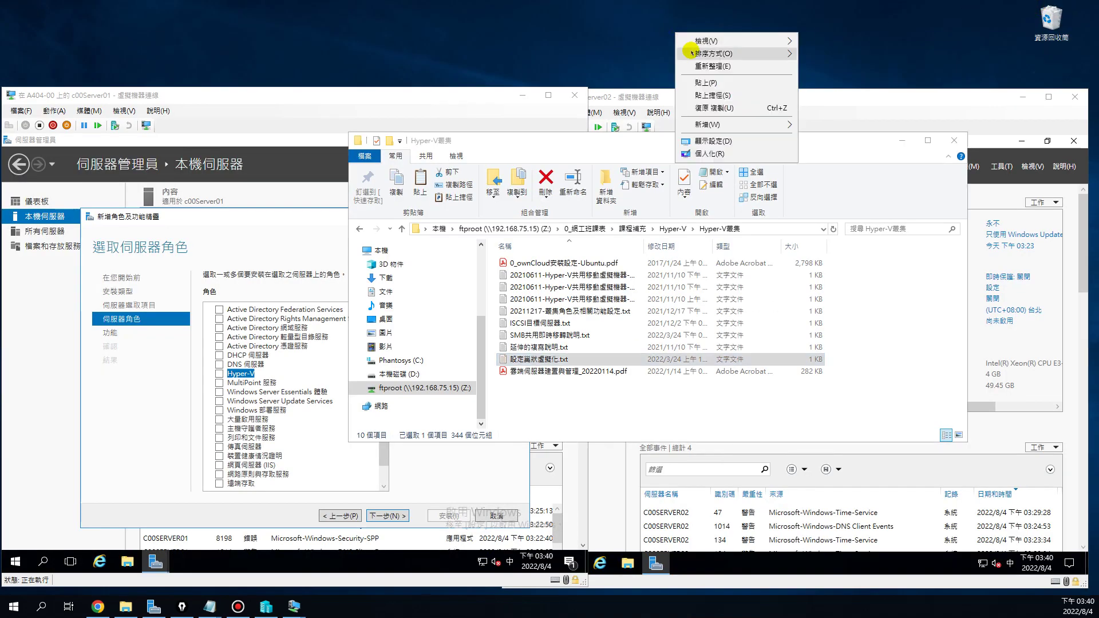
pyautogui.click(692, 79)
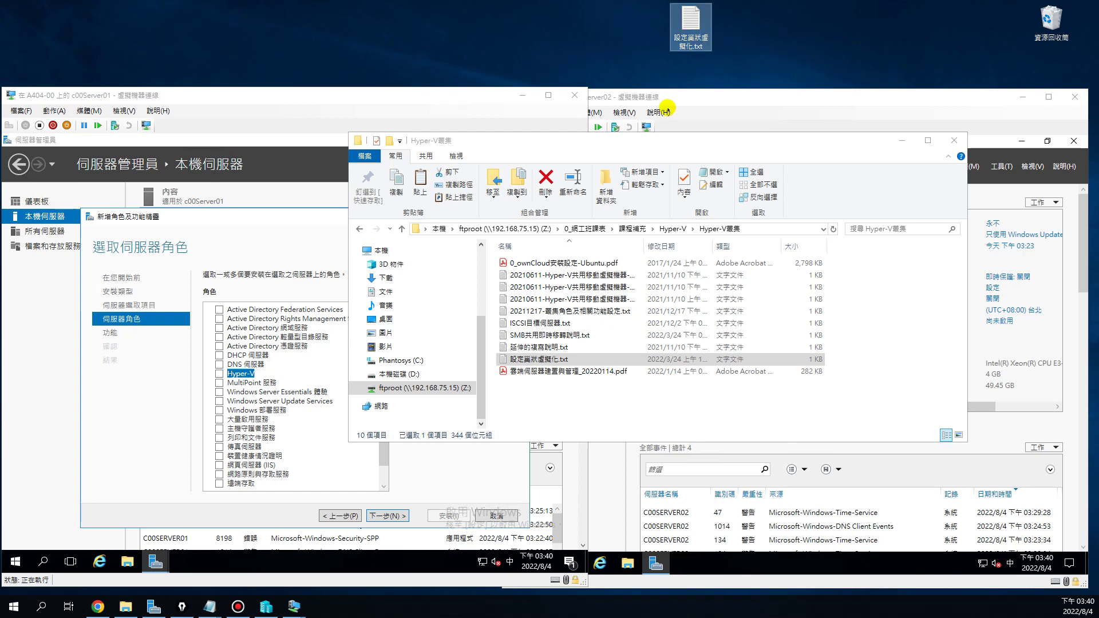
# Open 設定巢狀虛擬化.txt in Notepad and widen the window
pyautogui.click(902, 141)
pyautogui.doubleClick(690, 26)
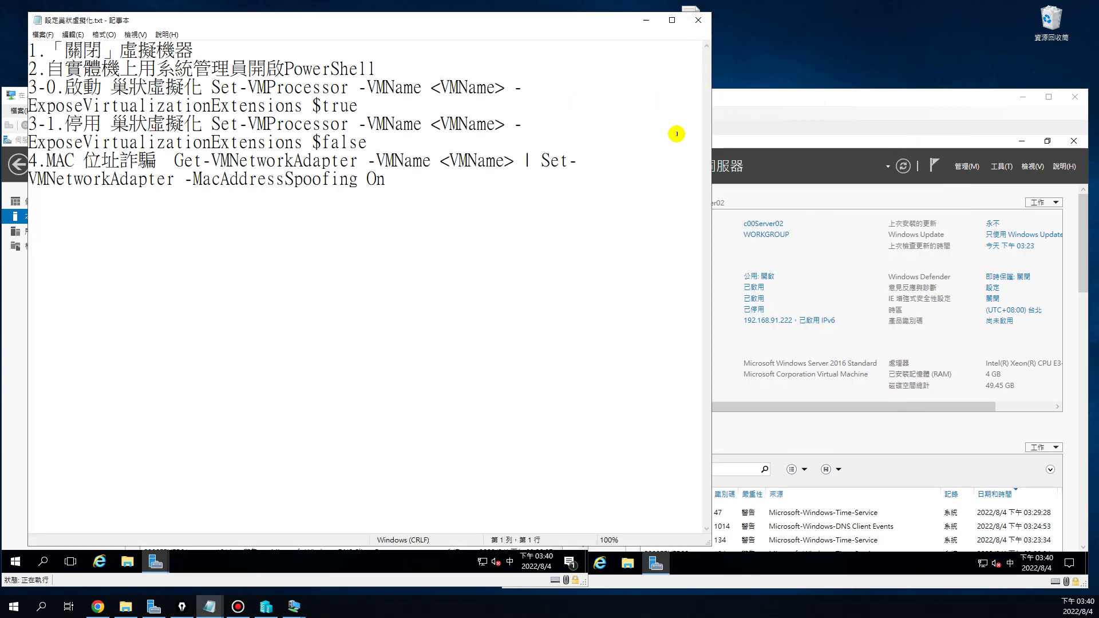
pyautogui.moveTo(714, 142); pyautogui.dragTo(1070, 148)
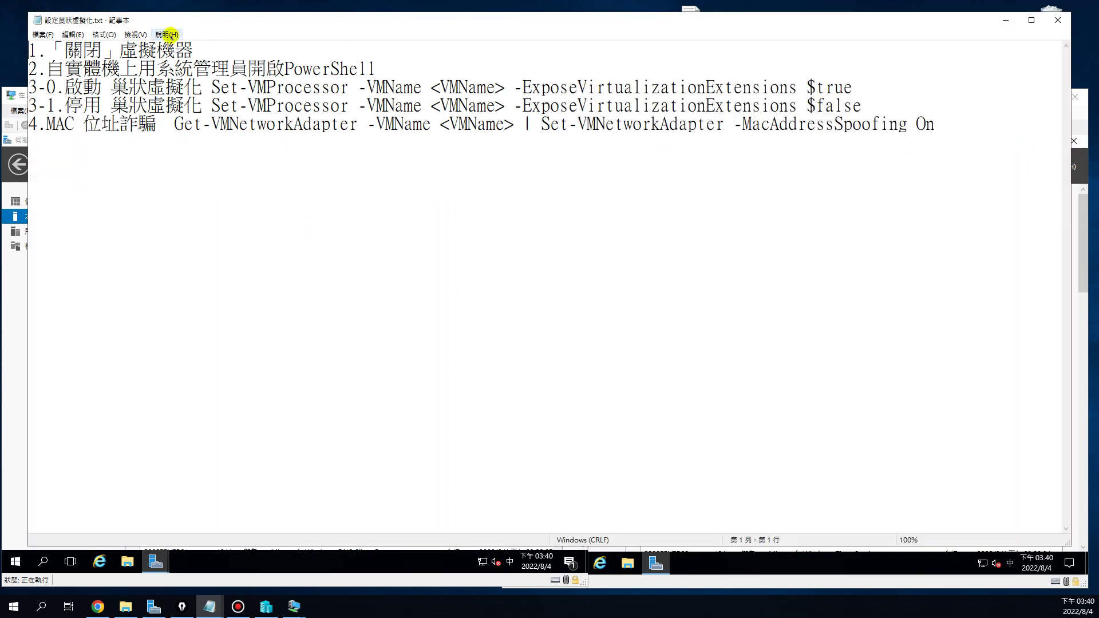
pyautogui.click(136, 33)
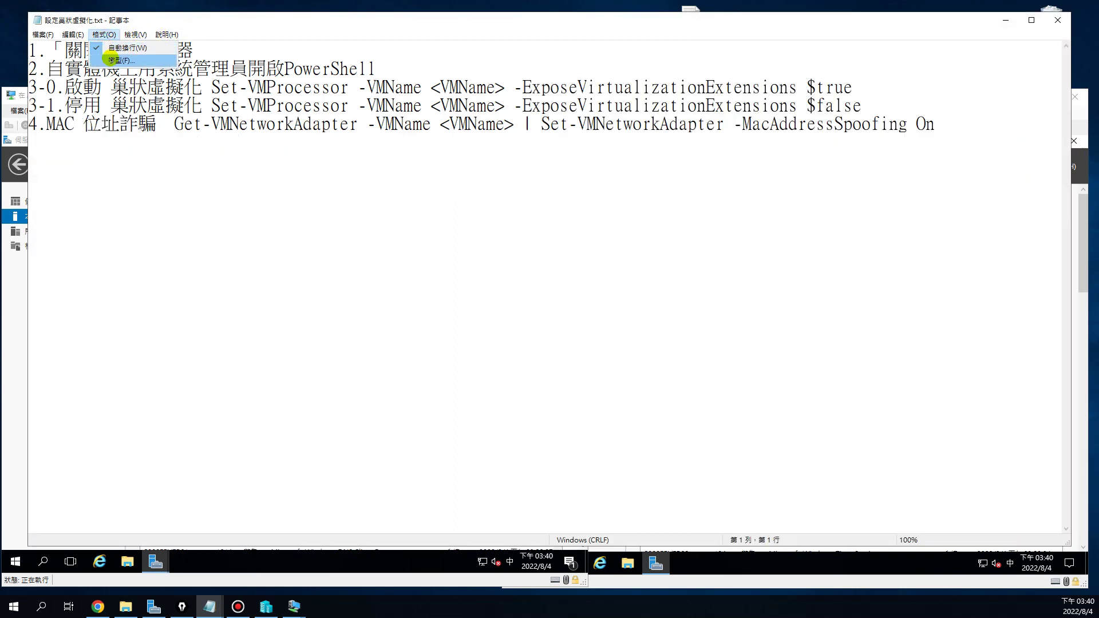
pyautogui.click(108, 57)
# Set the Notepad font size to 18
pyautogui.hotkey('alt', 'o')
pyautogui.press('f')
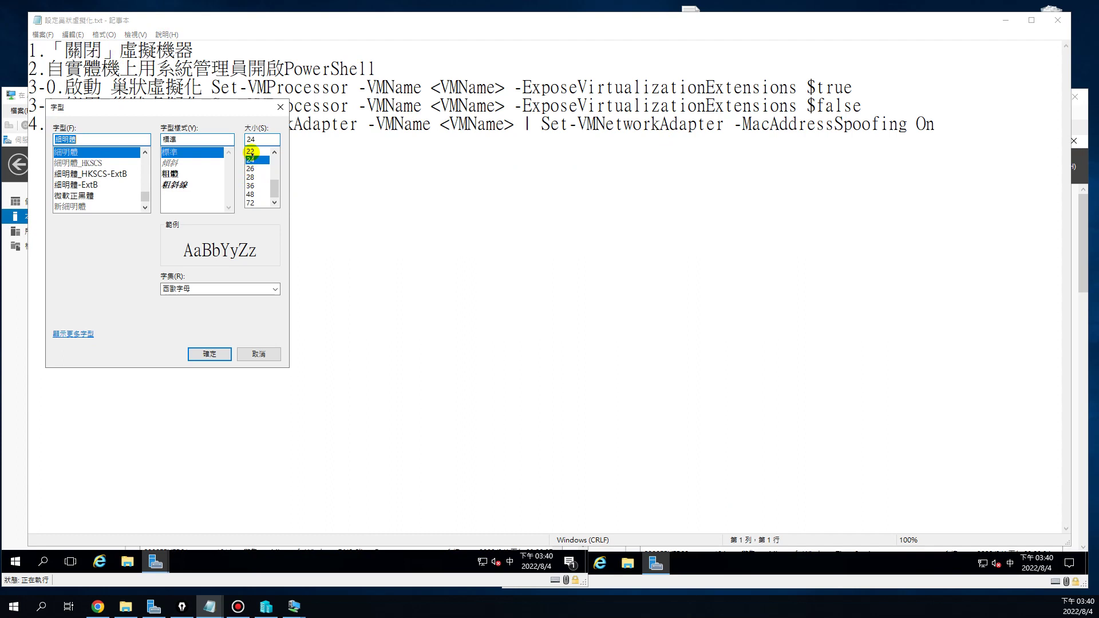
pyautogui.click(250, 151)
pyautogui.click(209, 353)
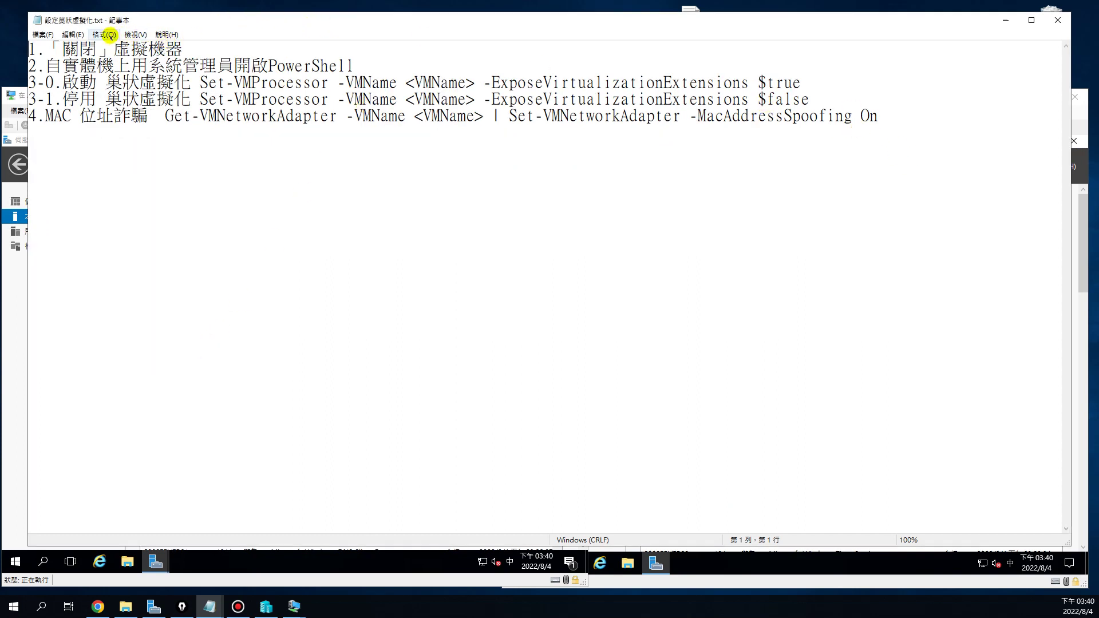
pyautogui.click(103, 34)
pyautogui.click(121, 59)
pyautogui.click(273, 151)
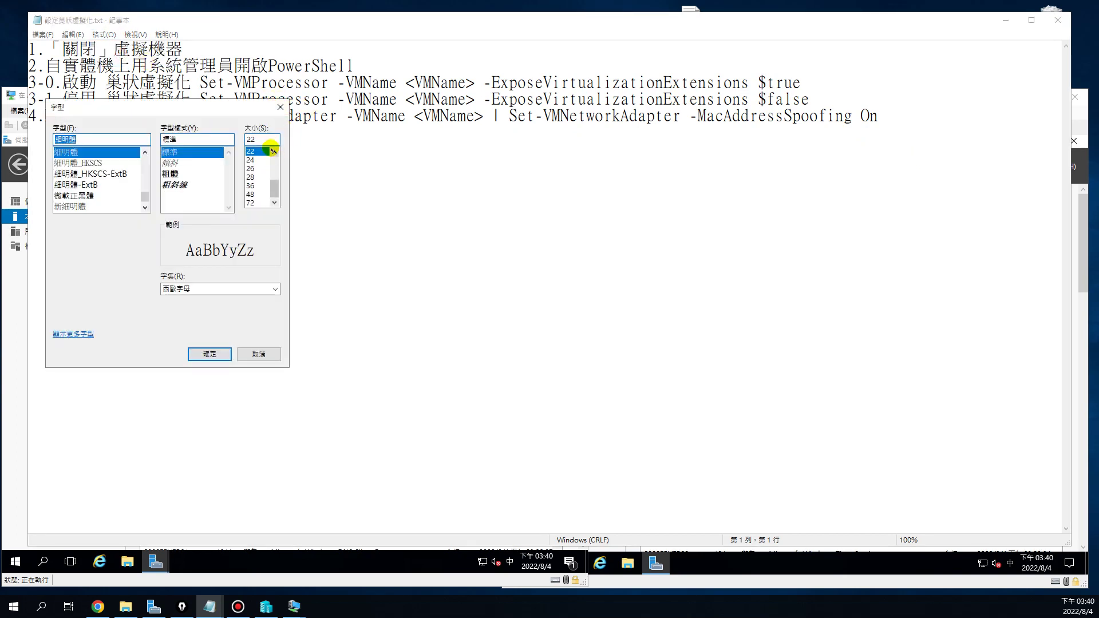
pyautogui.click(273, 152)
pyautogui.click(274, 152)
pyautogui.click(250, 152)
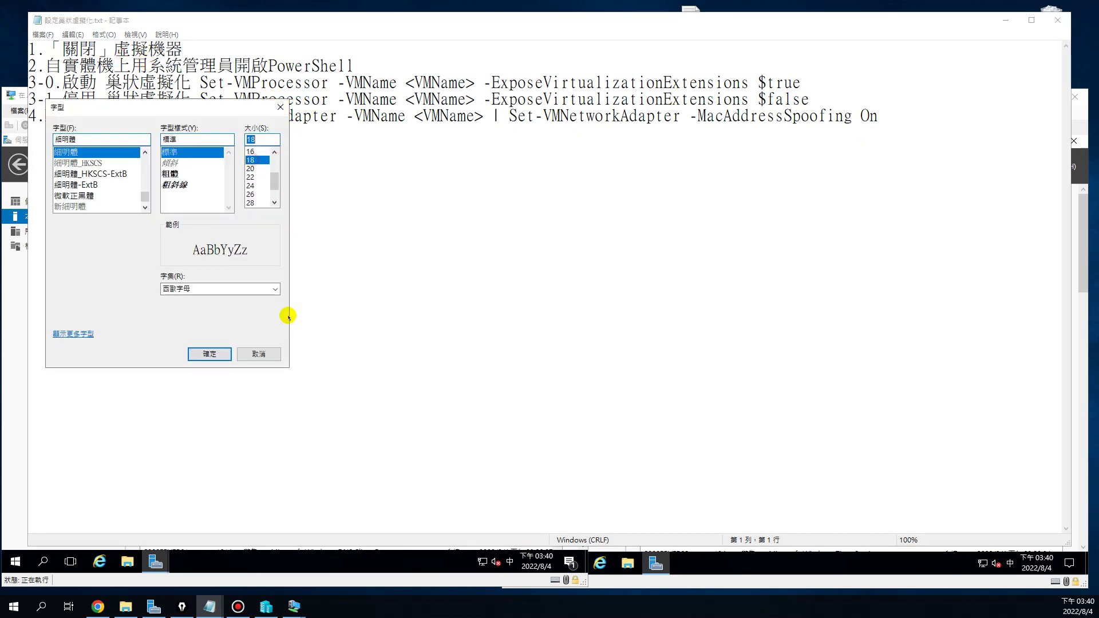
pyautogui.click(210, 353)
# Resize and reposition the Notepad window in front of the docs page
pyautogui.moveTo(445, 21); pyautogui.dragTo(459, 76)
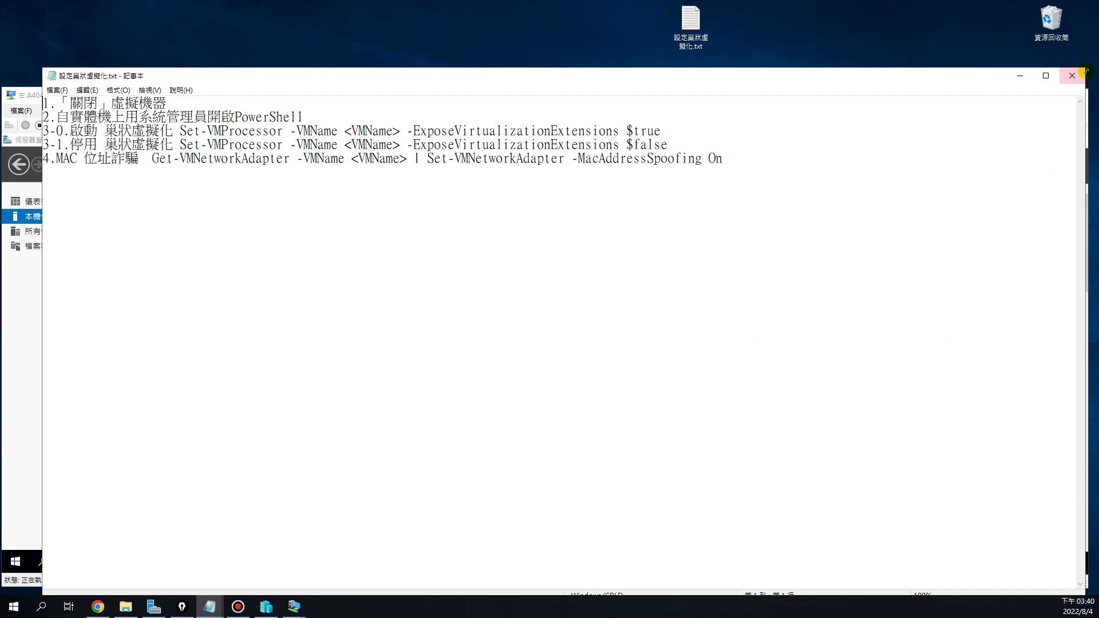
pyautogui.moveTo(1079, 87); pyautogui.dragTo(835, 260)
pyautogui.moveTo(699, 273); pyautogui.dragTo(799, 257)
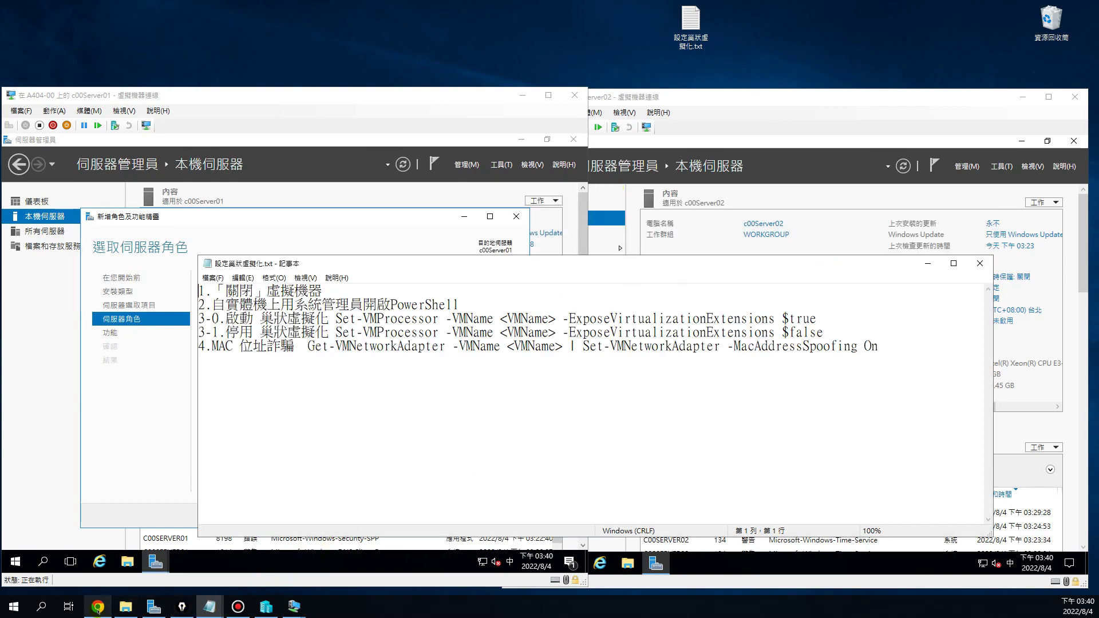
pyautogui.click(98, 605)
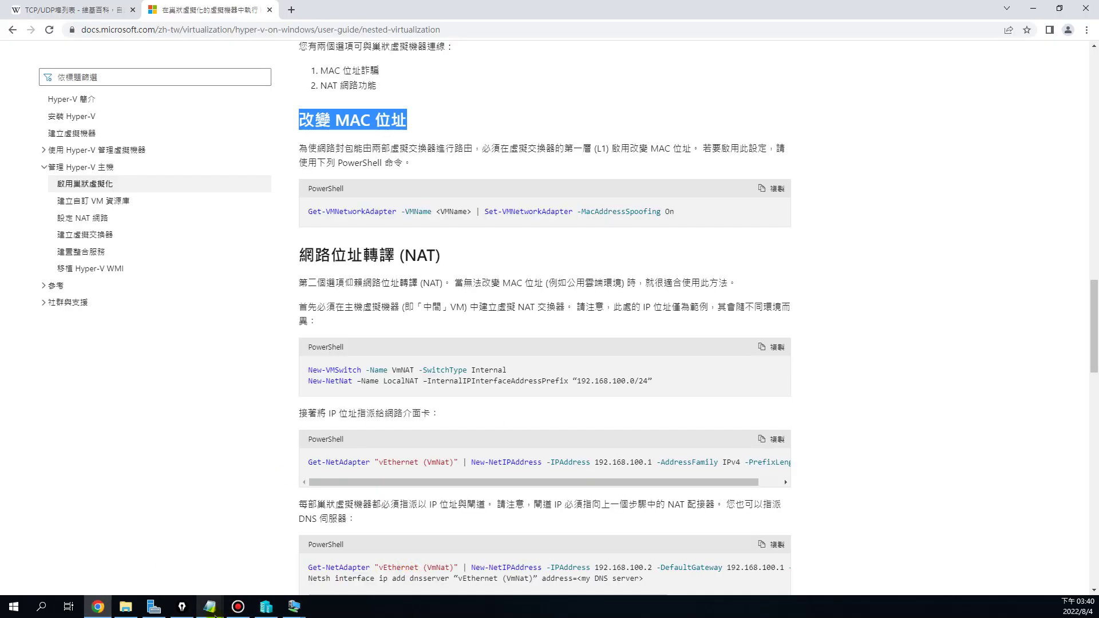
pyautogui.moveTo(211, 612)
pyautogui.click(246, 567)
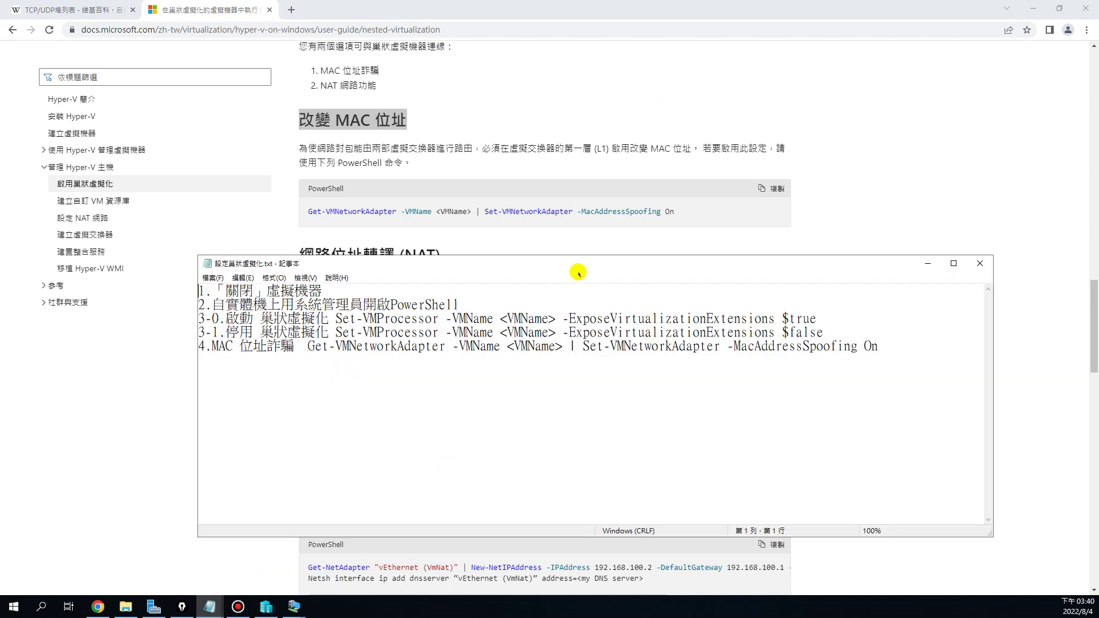
pyautogui.moveTo(564, 265); pyautogui.dragTo(571, 288)
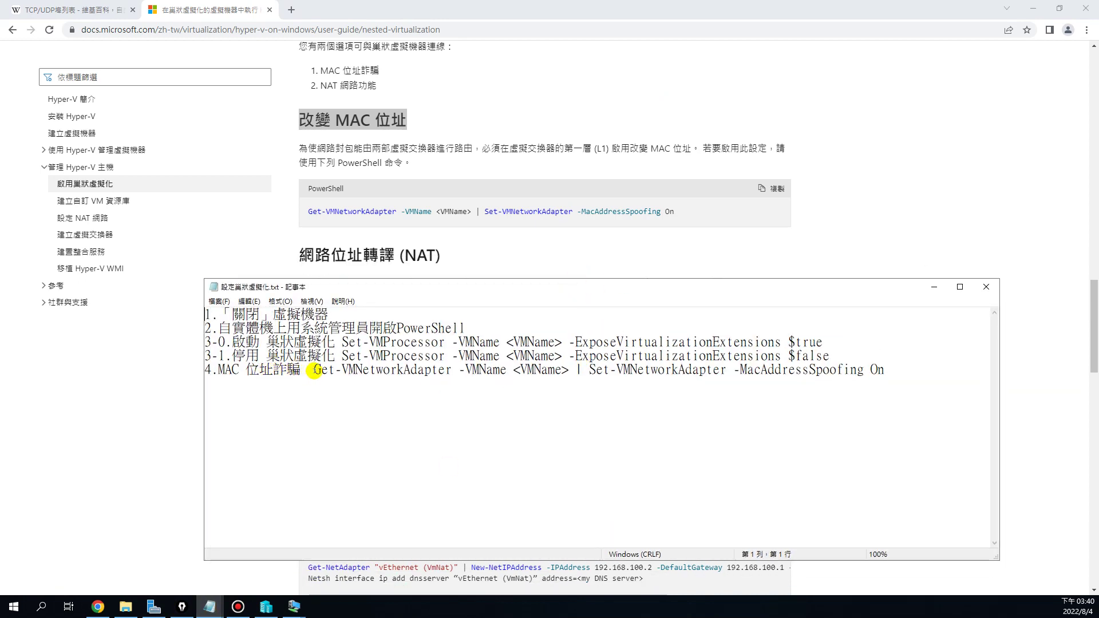
pyautogui.moveTo(314, 371); pyautogui.dragTo(880, 375)
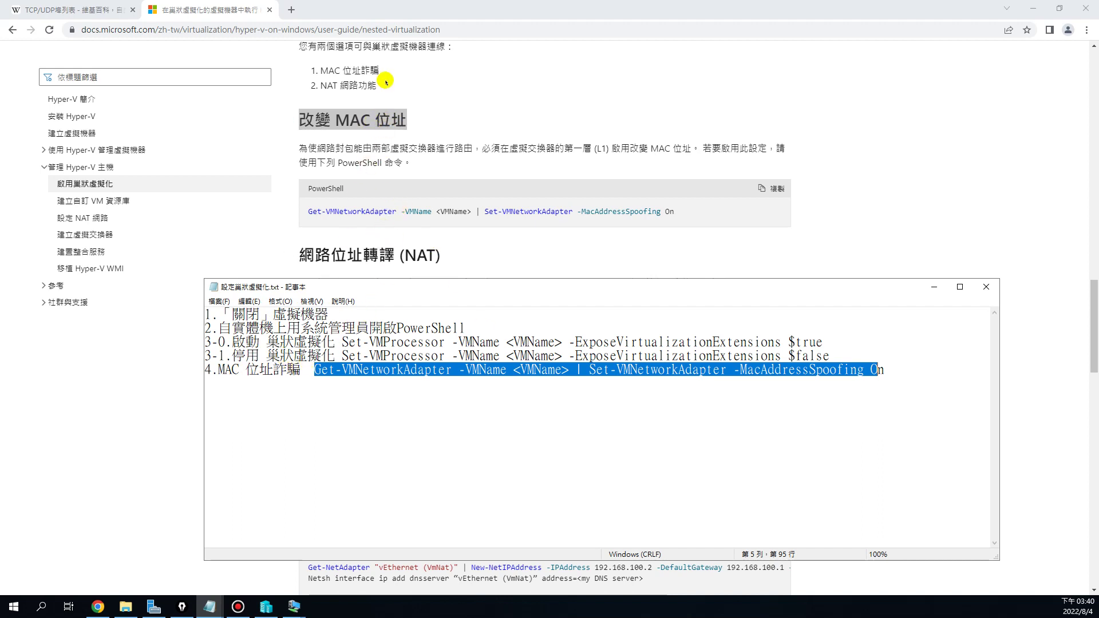
pyautogui.moveTo(336, 70); pyautogui.dragTo(382, 71)
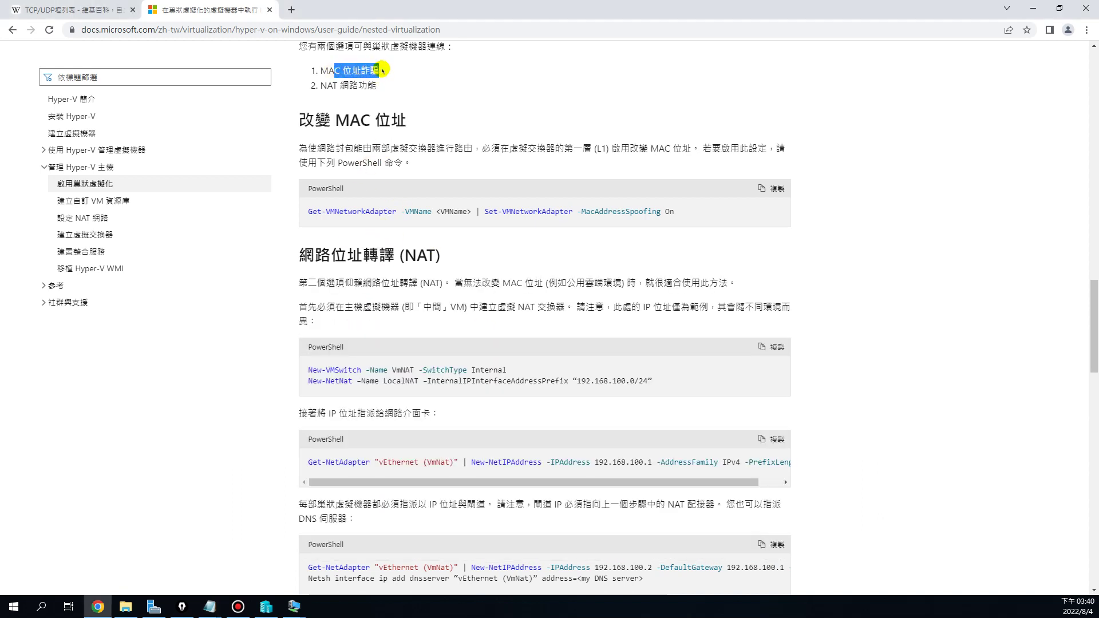
pyautogui.moveTo(330, 121); pyautogui.dragTo(399, 119)
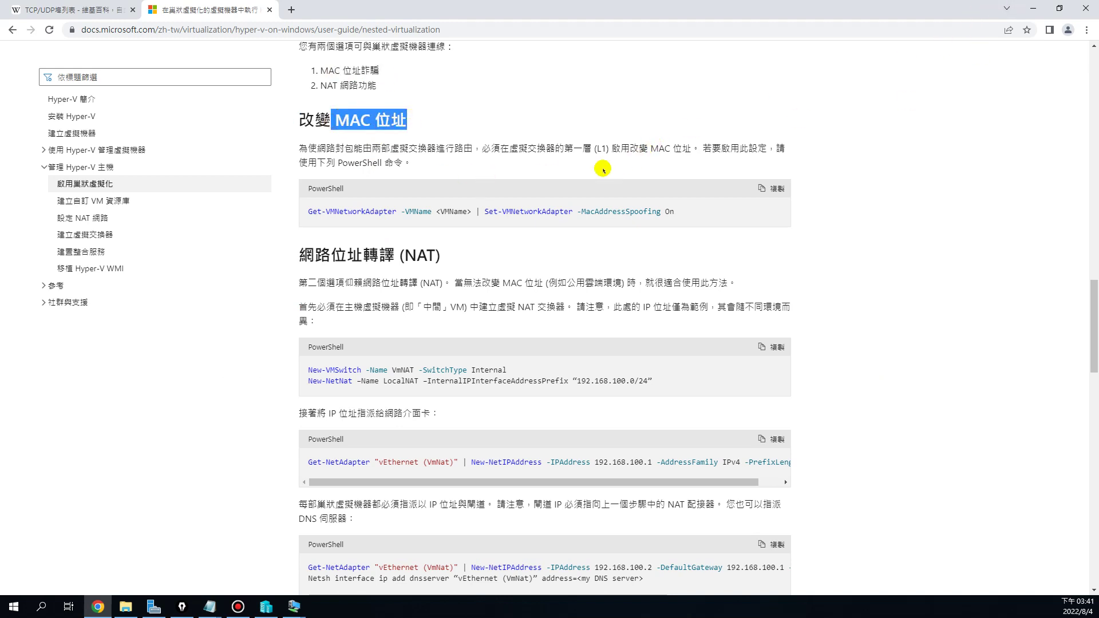
pyautogui.click(210, 608)
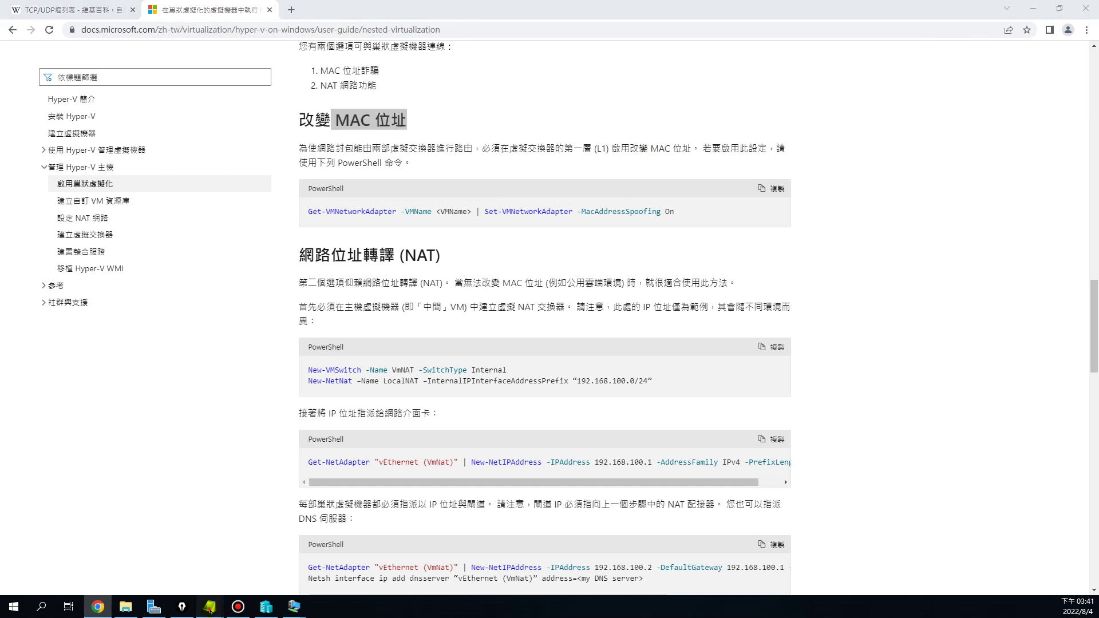
pyautogui.click(282, 544)
pyautogui.click(391, 404)
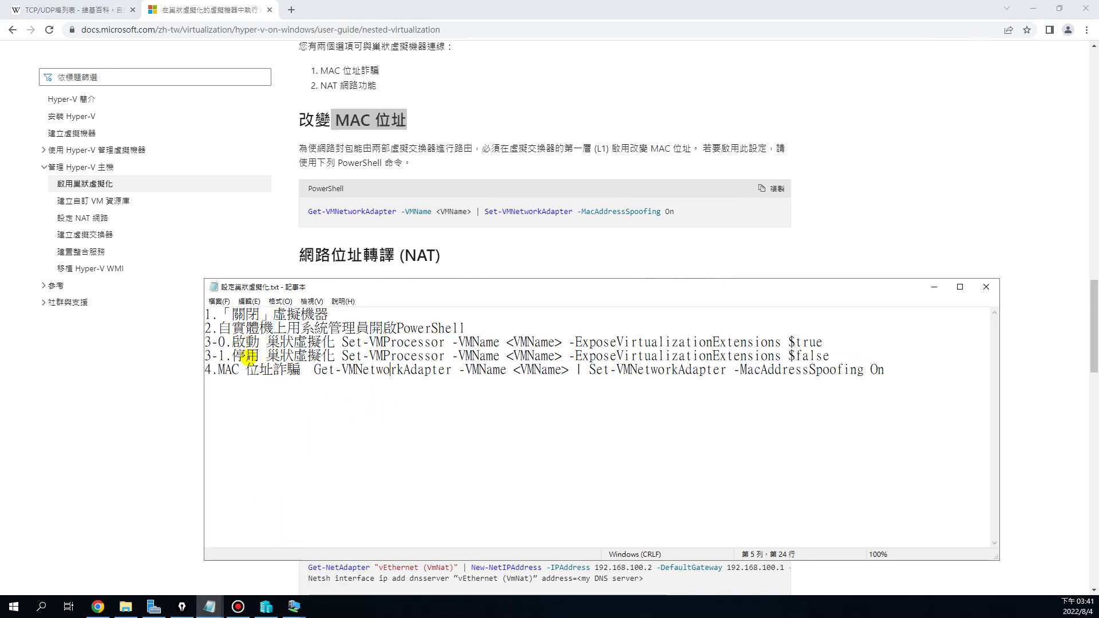
pyautogui.moveTo(280, 371); pyautogui.dragTo(300, 371)
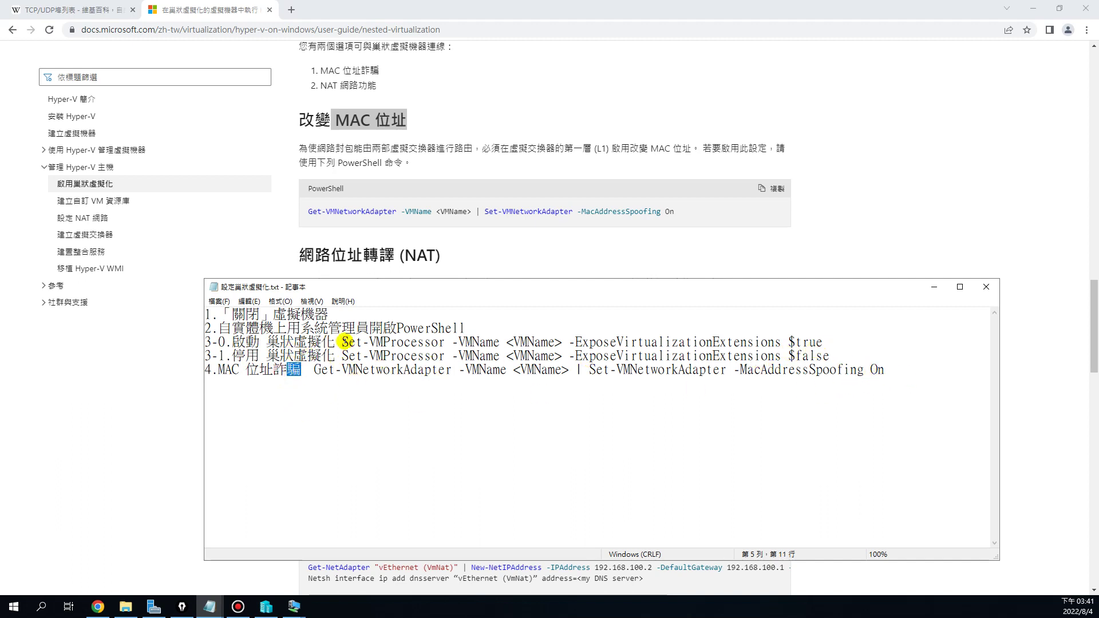
pyautogui.moveTo(342, 342); pyautogui.dragTo(824, 342)
pyautogui.hotkey('ctrl', 'c')
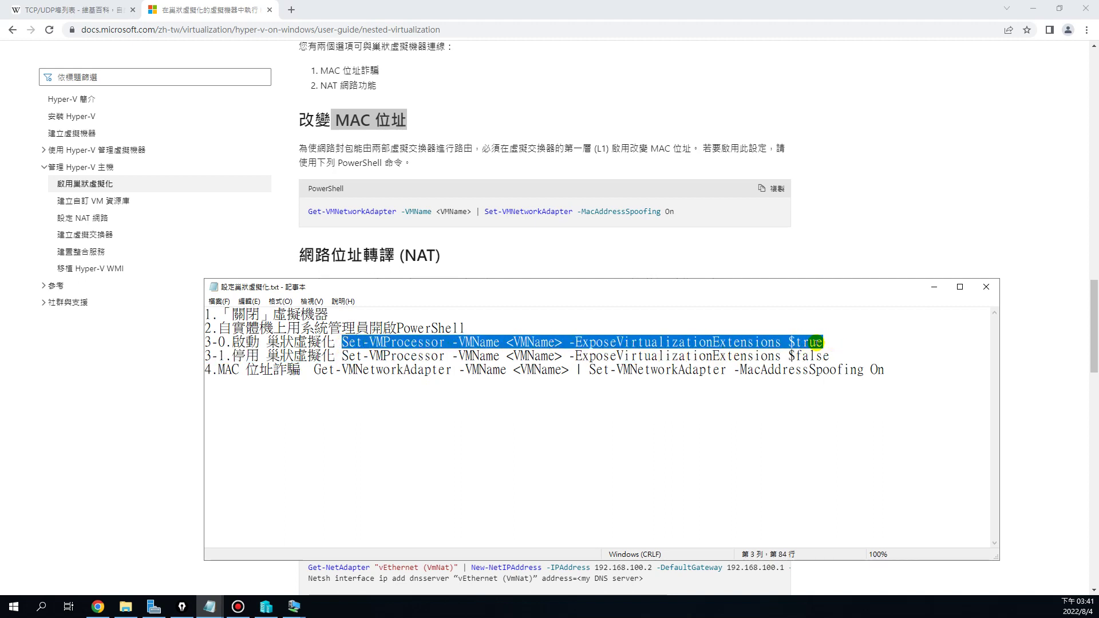
pyautogui.click(893, 373)
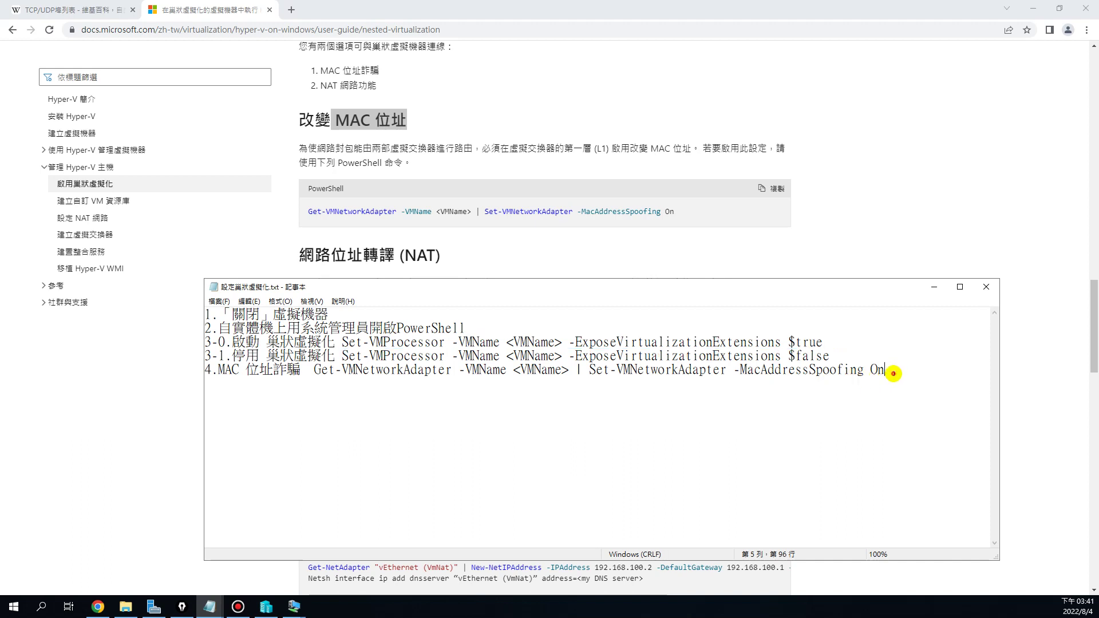
# Paste the Set-VMProcessor and MAC address spoofing commands as standalone lines below the list
pyautogui.hotkey('ctrl', 'v')
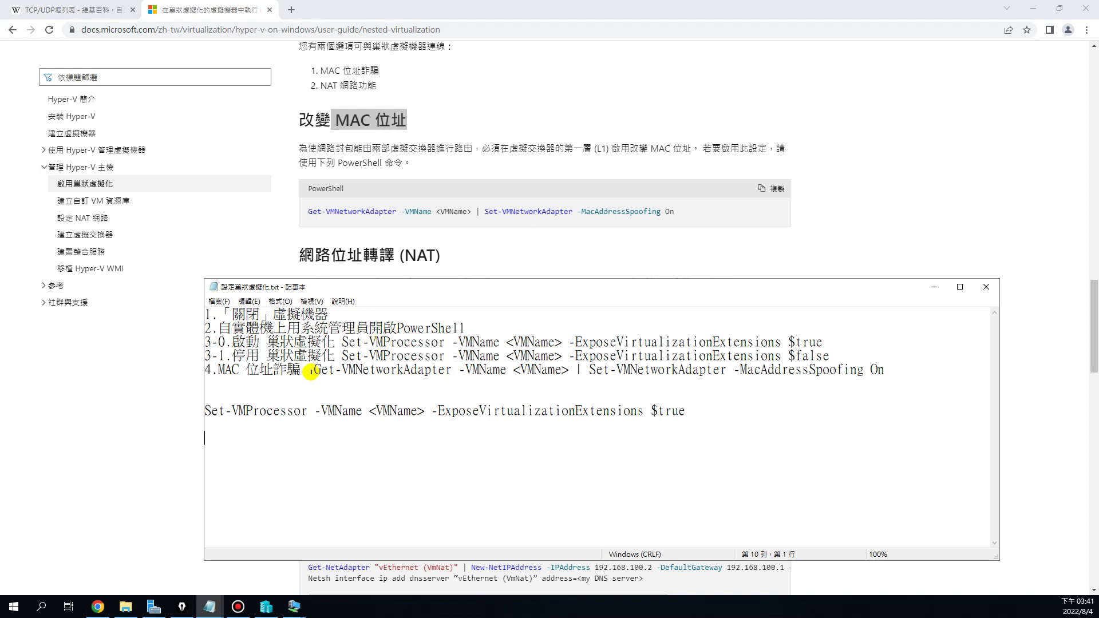
pyautogui.moveTo(312, 370); pyautogui.dragTo(886, 373)
pyautogui.hotkey('ctrl', 'c')
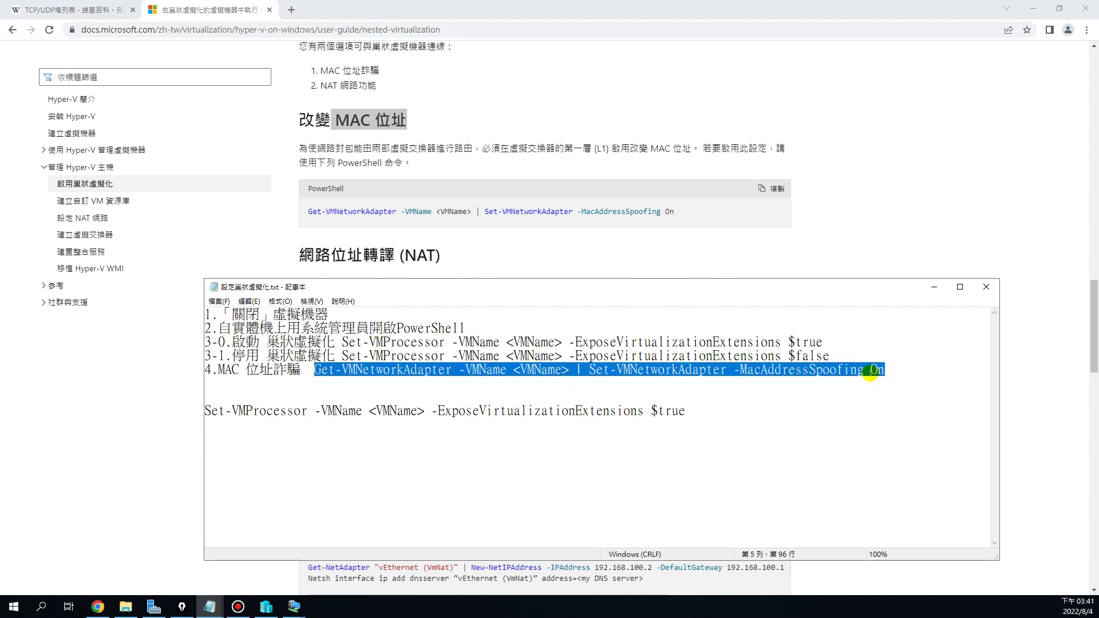
pyautogui.click(235, 439)
pyautogui.hotkey('ctrl', 'v')
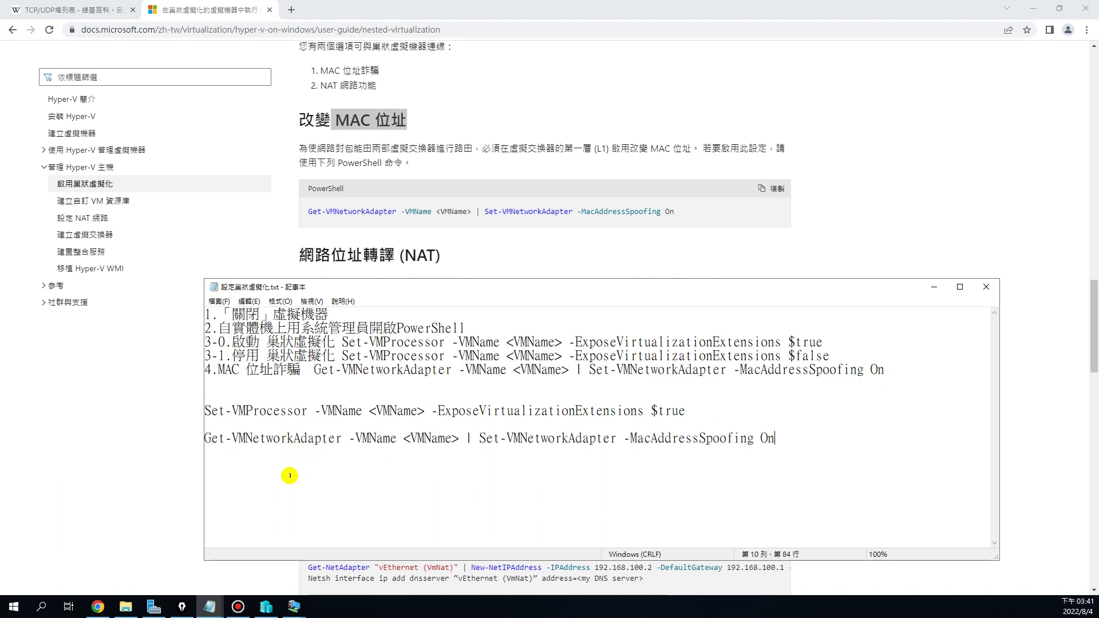
pyautogui.click(205, 437)
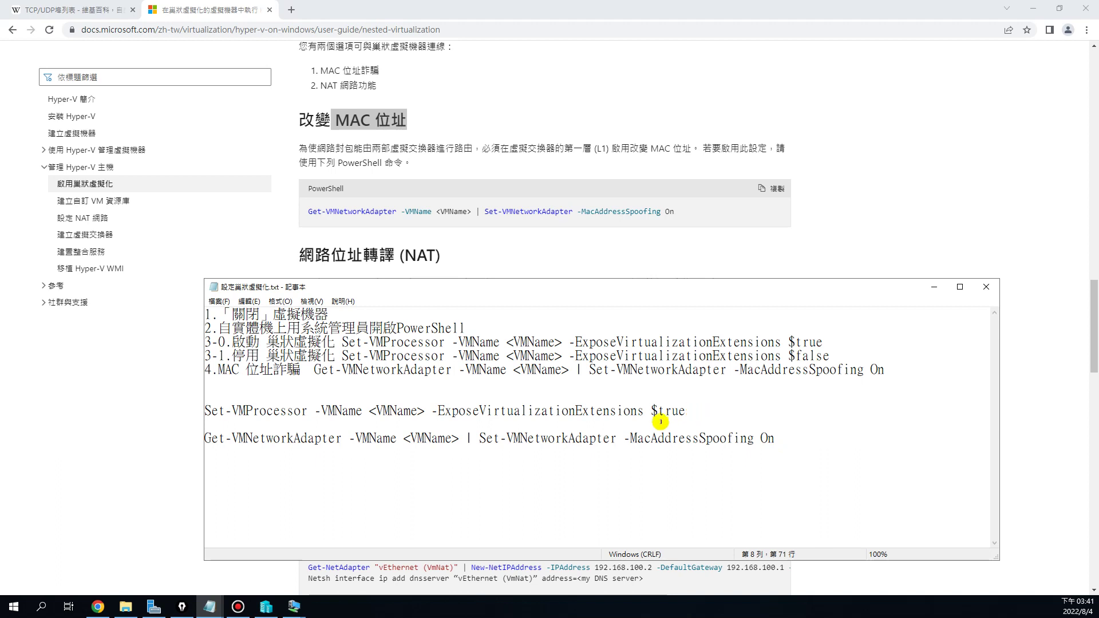
# Highlight the <VMName> placeholders in both commands and minimise Chrome
pyautogui.click(649, 411)
pyautogui.moveTo(207, 411); pyautogui.dragTo(279, 411)
pyautogui.moveTo(368, 411); pyautogui.dragTo(421, 411)
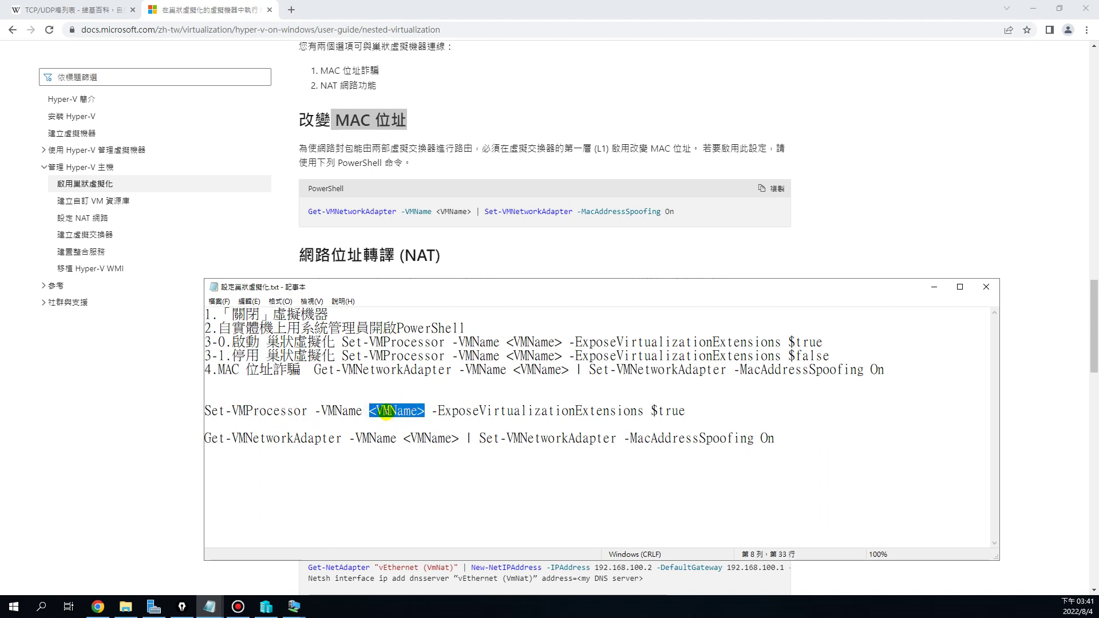
pyautogui.moveTo(403, 438); pyautogui.dragTo(458, 439)
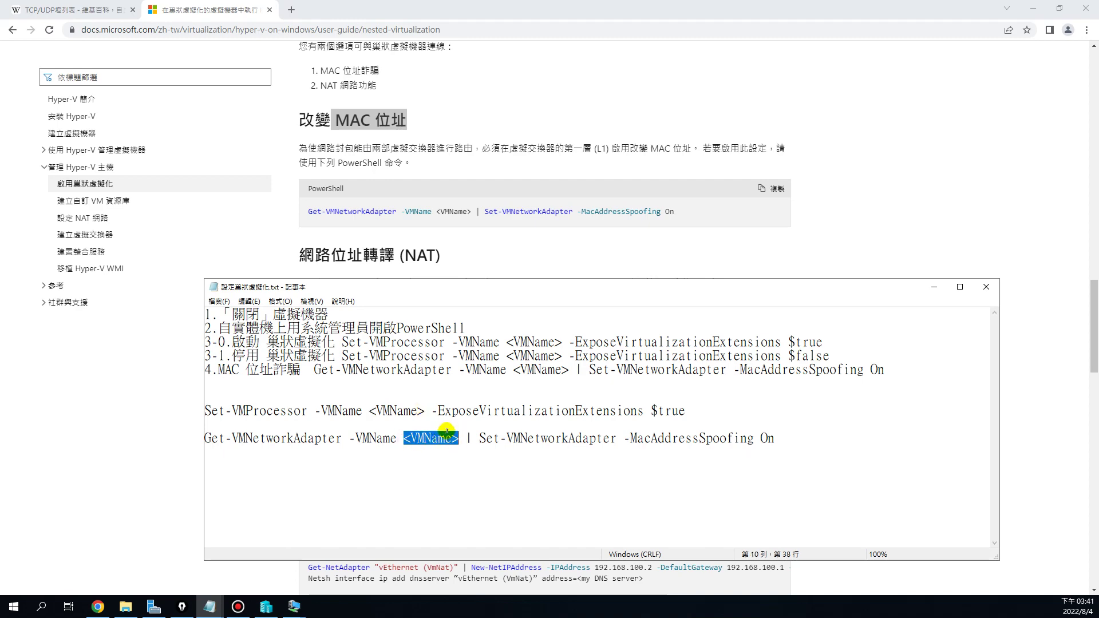
pyautogui.click(1033, 8)
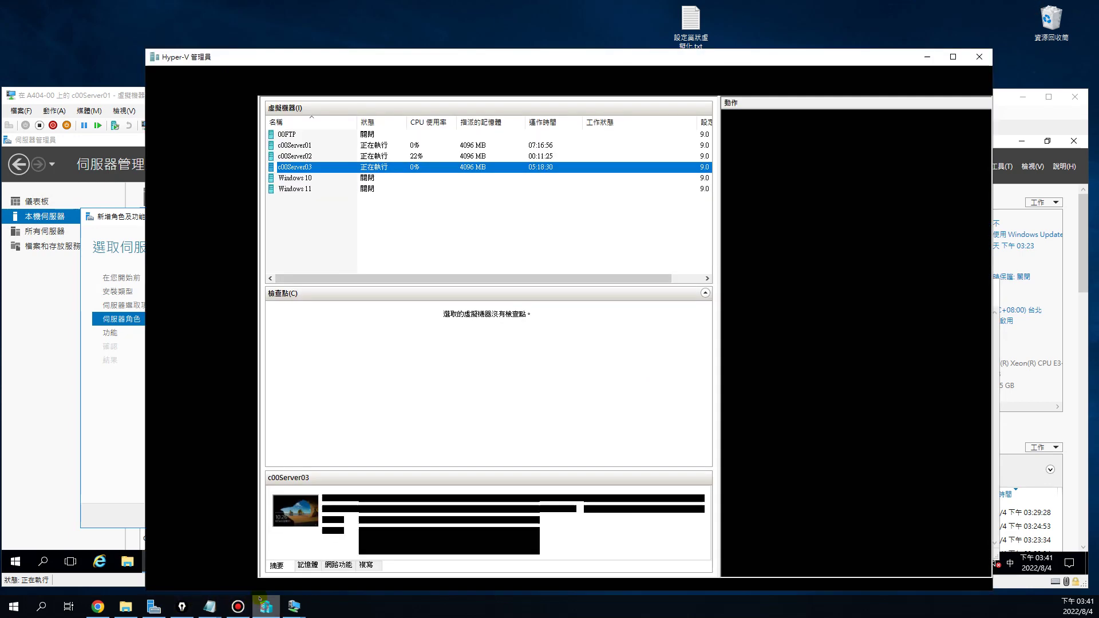
# Check that c00Server01 and c00Server02 are running and cancel c00Server01's Add Roles wizard
pyautogui.click(265, 606)
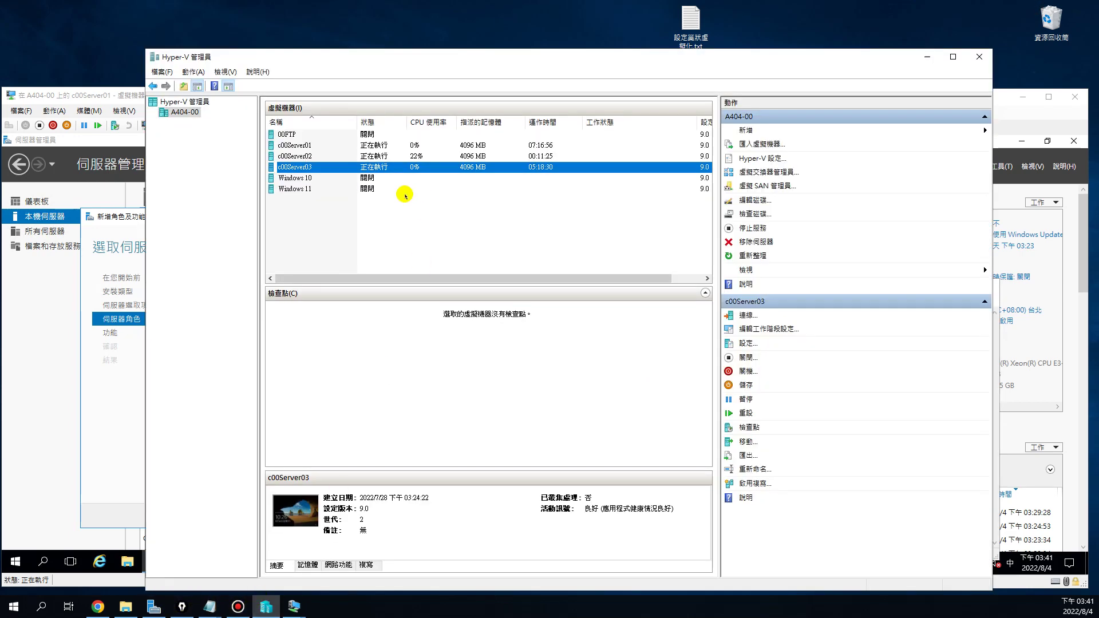
pyautogui.click(301, 146)
pyautogui.click(301, 158)
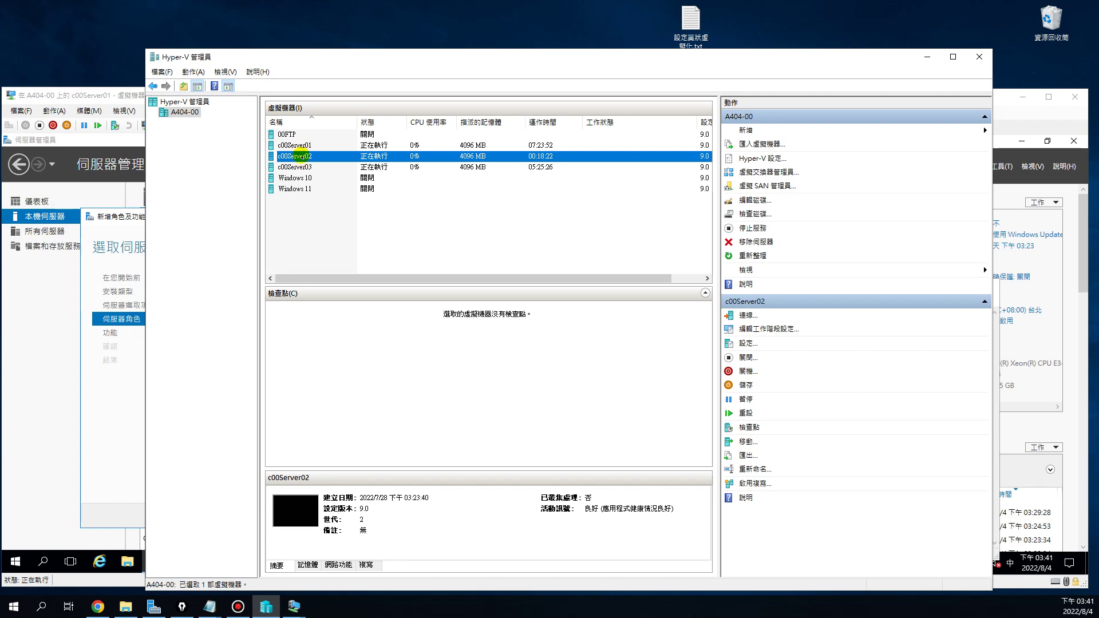
pyautogui.click(58, 360)
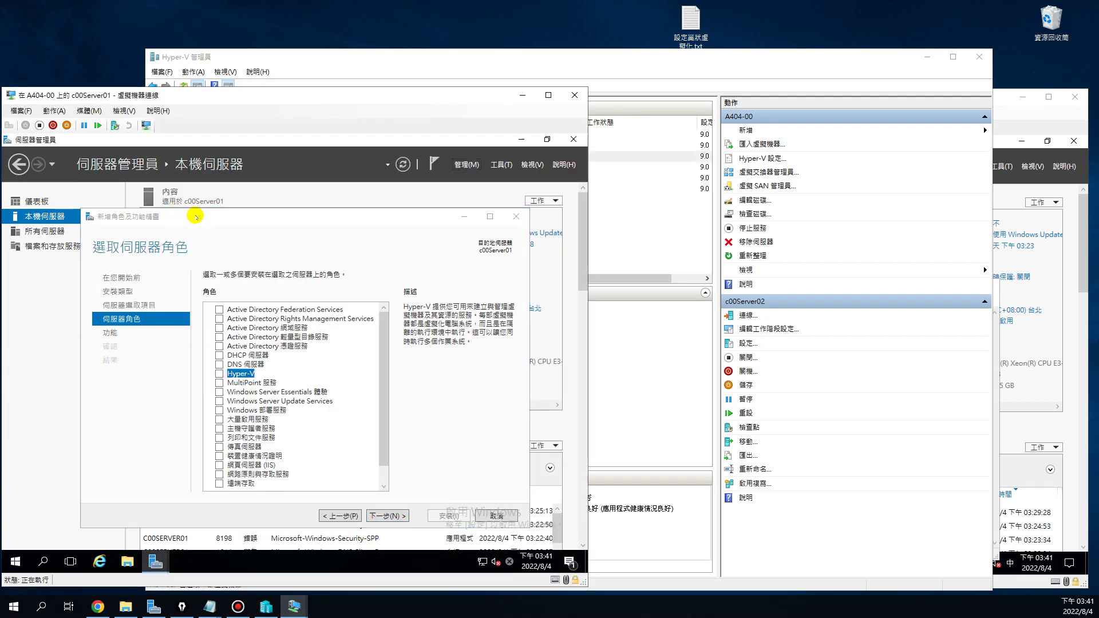
pyautogui.click(1013, 124)
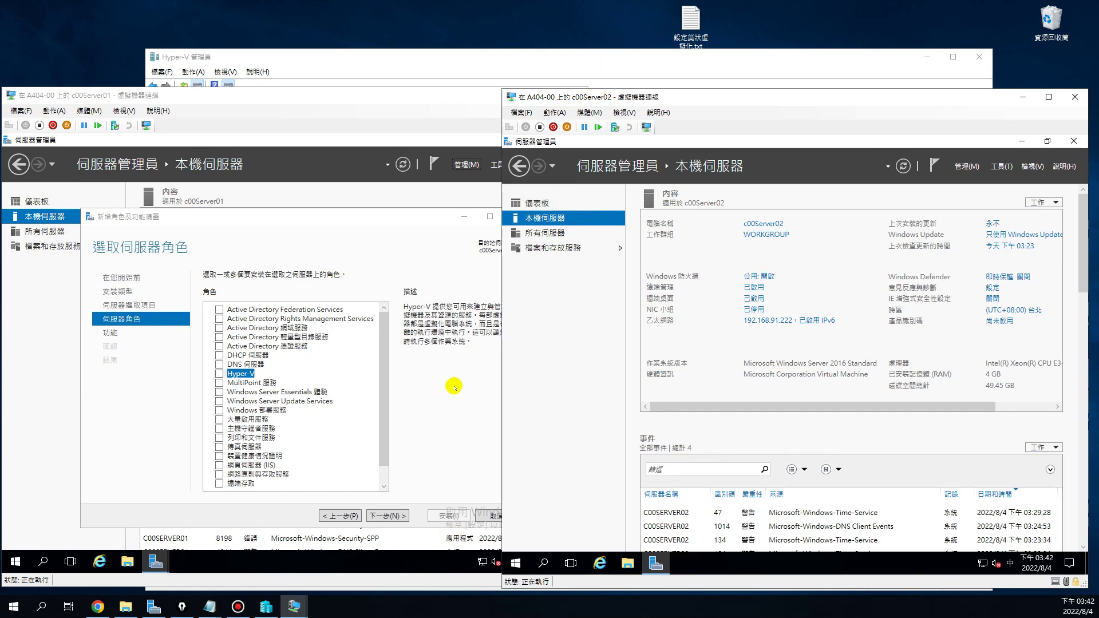
pyautogui.click(428, 427)
pyautogui.click(512, 515)
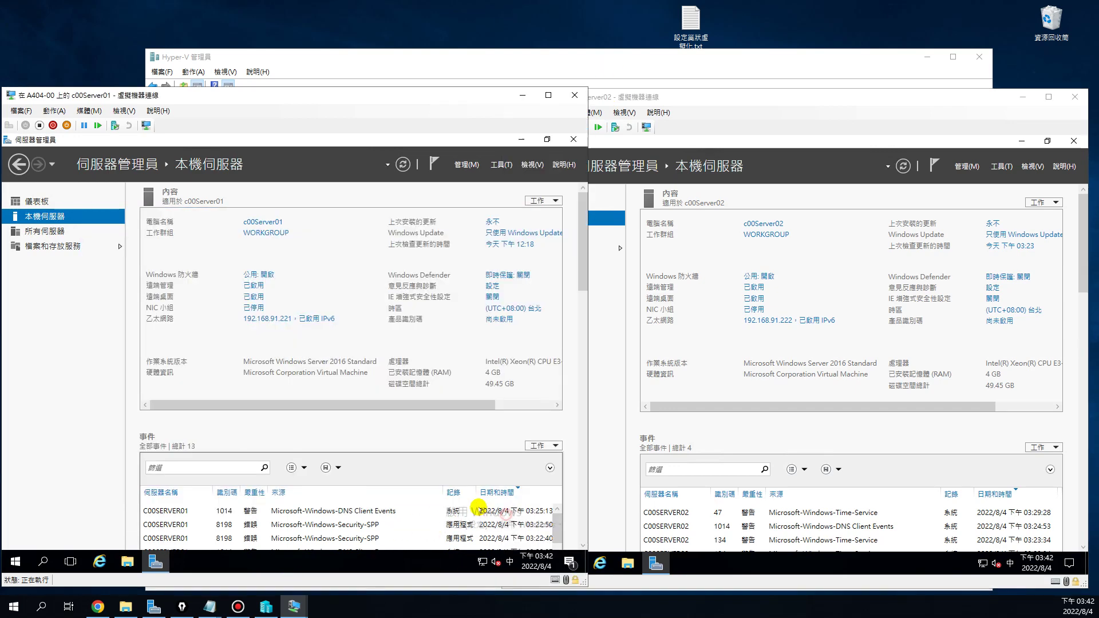
# In the nested virtualization notes, highlight step 1 (shut down the VM) and step 2 (run on the host)
pyautogui.click(605, 56)
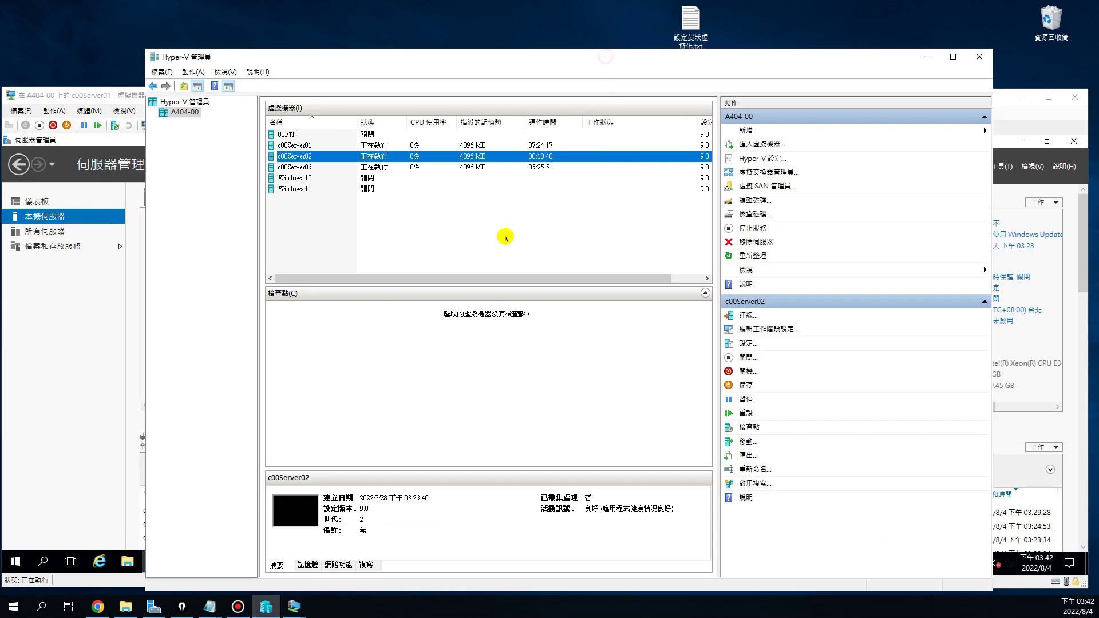
pyautogui.click(210, 606)
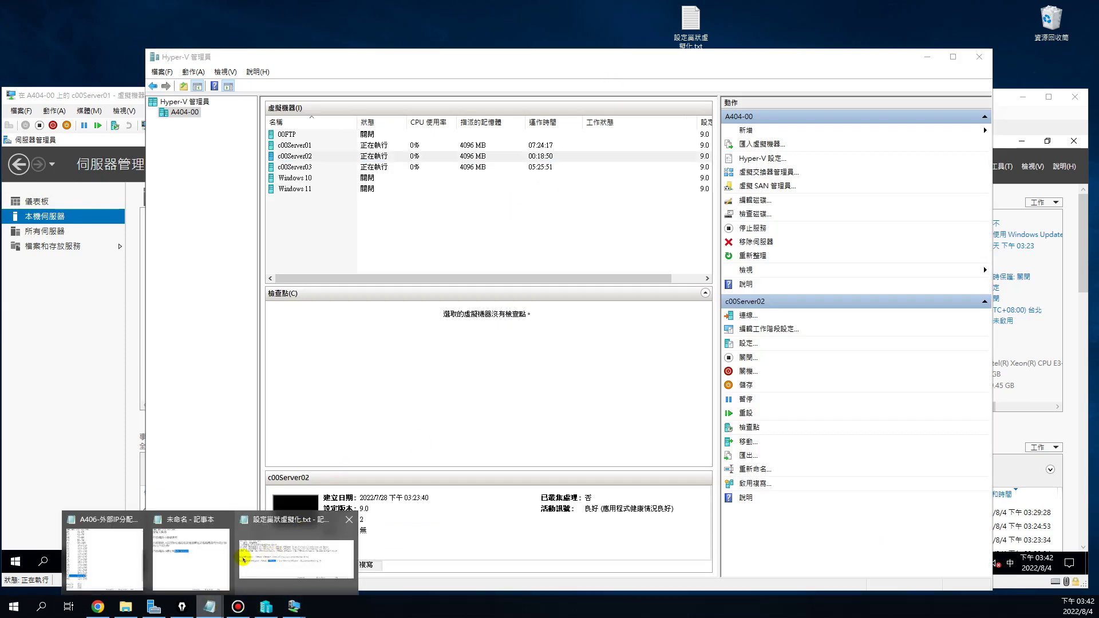
pyautogui.click(243, 559)
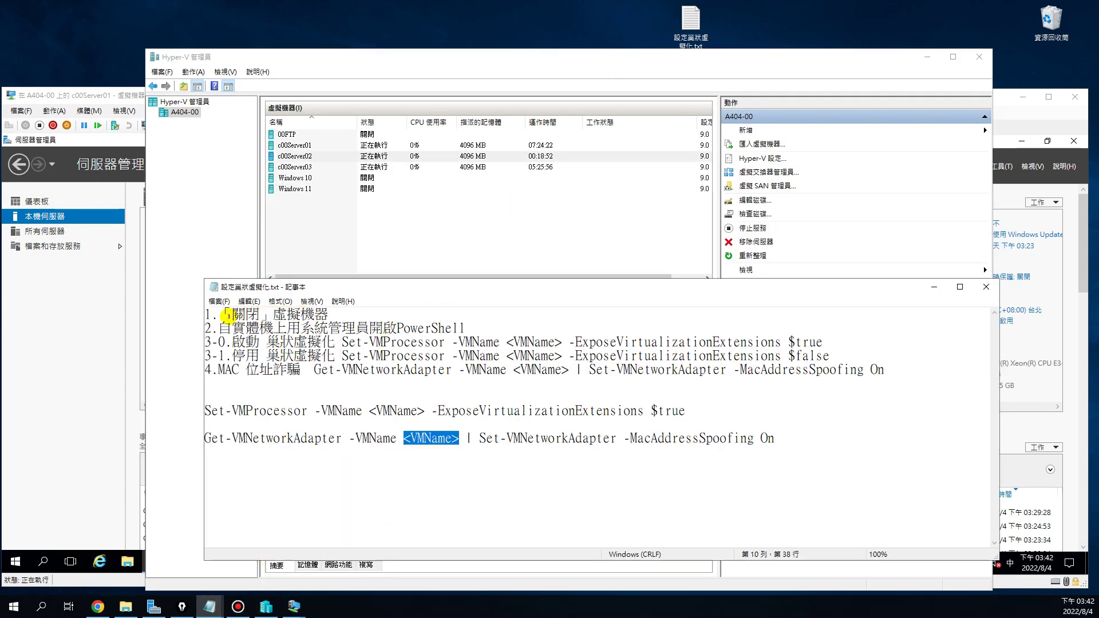
pyautogui.moveTo(227, 314); pyautogui.dragTo(475, 327)
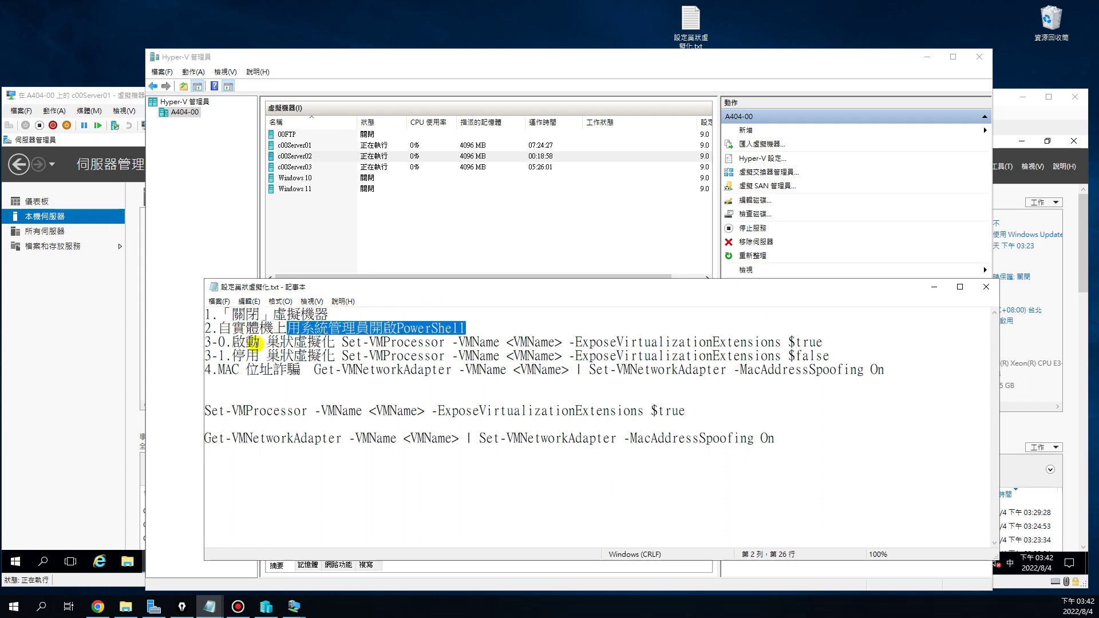
pyautogui.moveTo(219, 328); pyautogui.dragTo(292, 327)
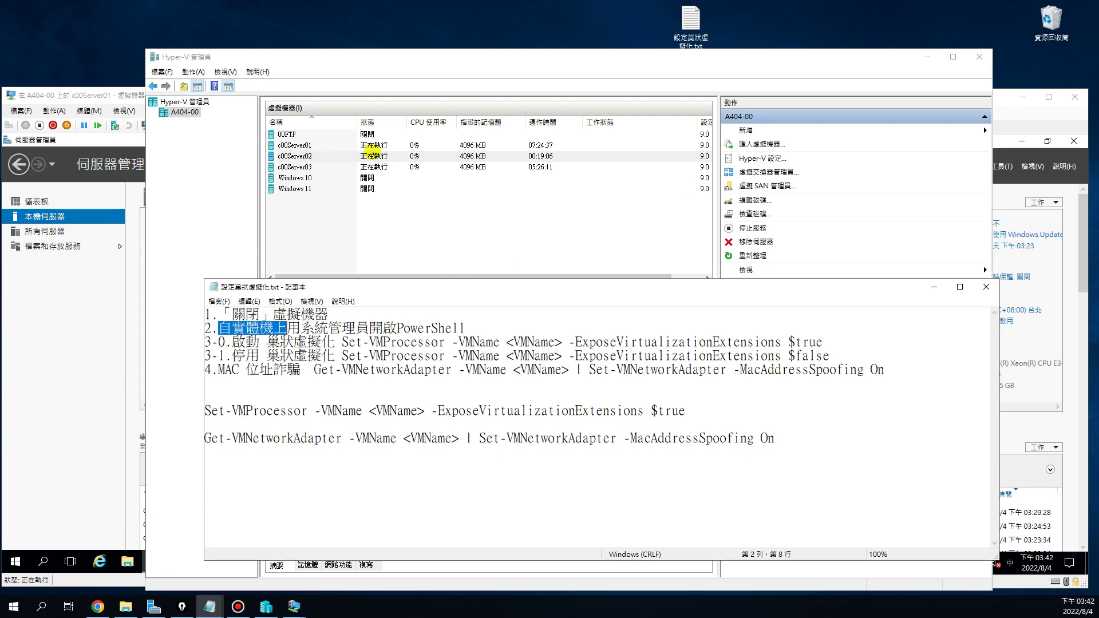
# Shut down c00Server01 from inside its console using Shut down or sign out > Shut down
pyautogui.click(72, 330)
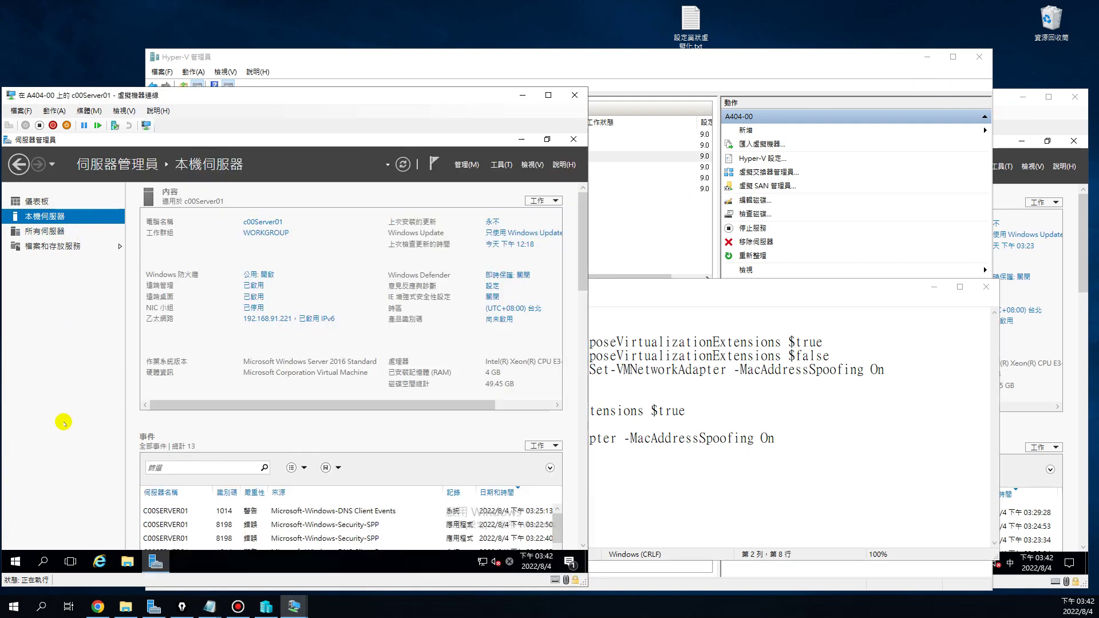
pyautogui.rightClick(16, 558)
pyautogui.moveTo(49, 523)
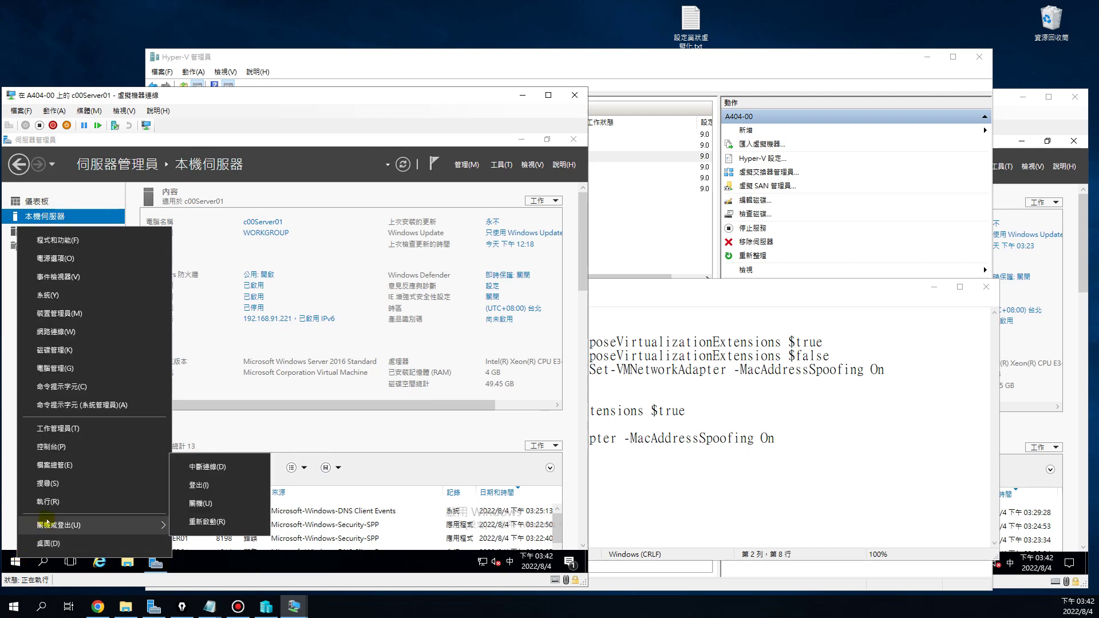
pyautogui.click(196, 502)
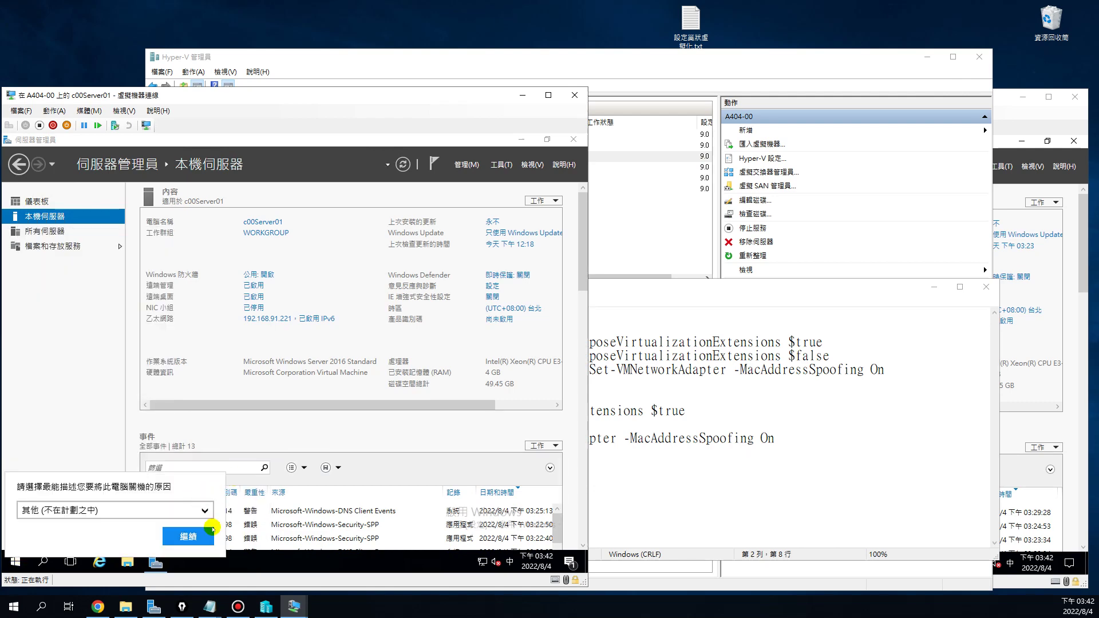
pyautogui.click(189, 536)
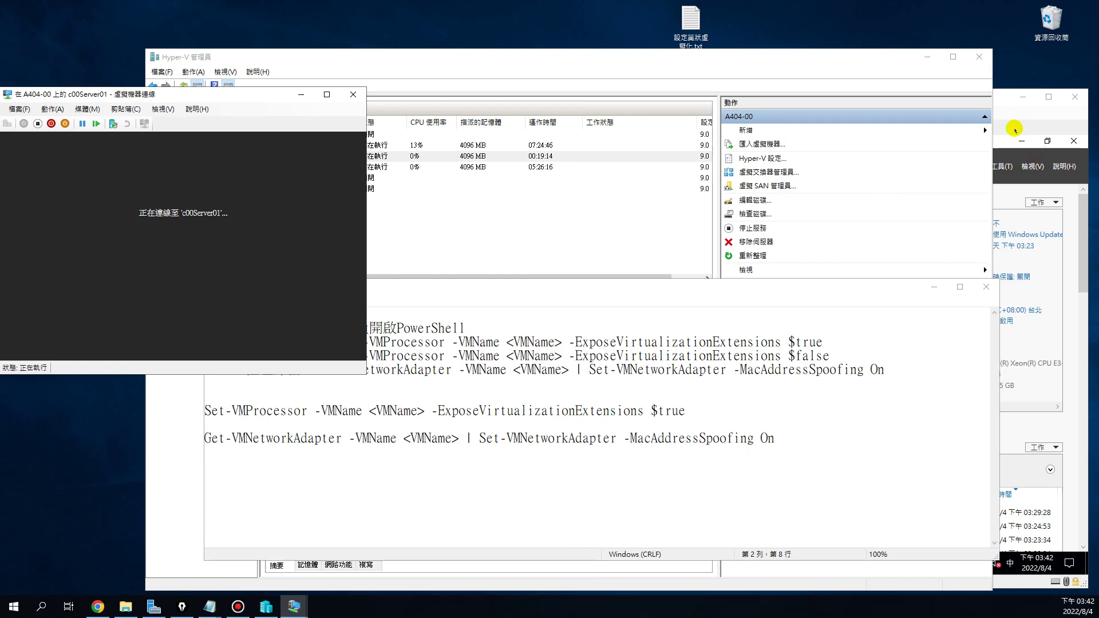
# Shut down c00Server02 the same way and close both VM Connection windows
pyautogui.click(1013, 125)
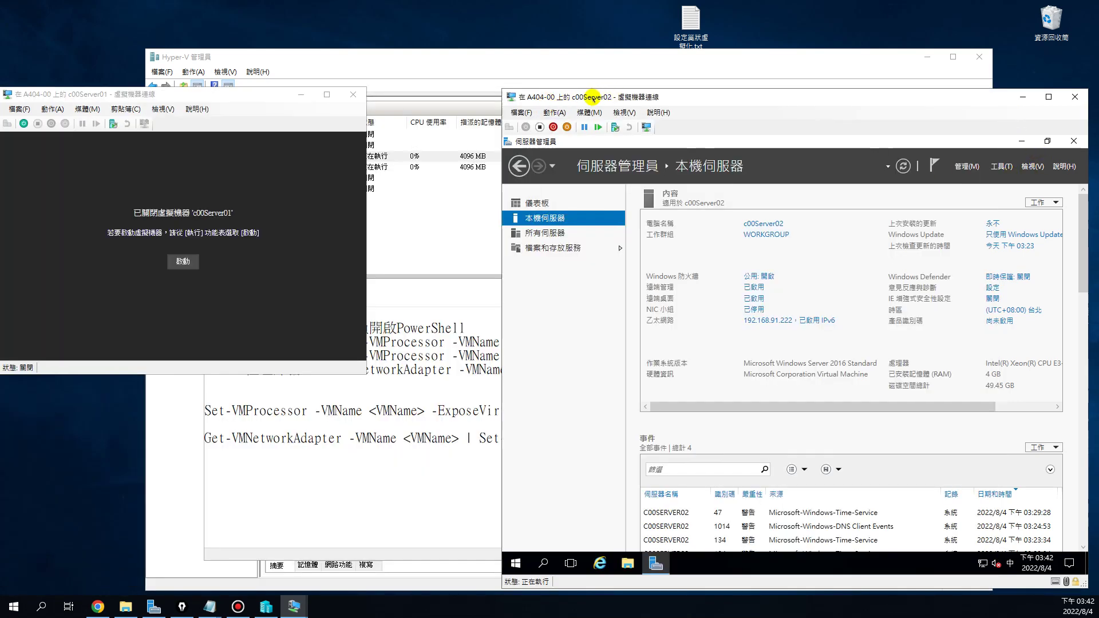
pyautogui.rightClick(515, 563)
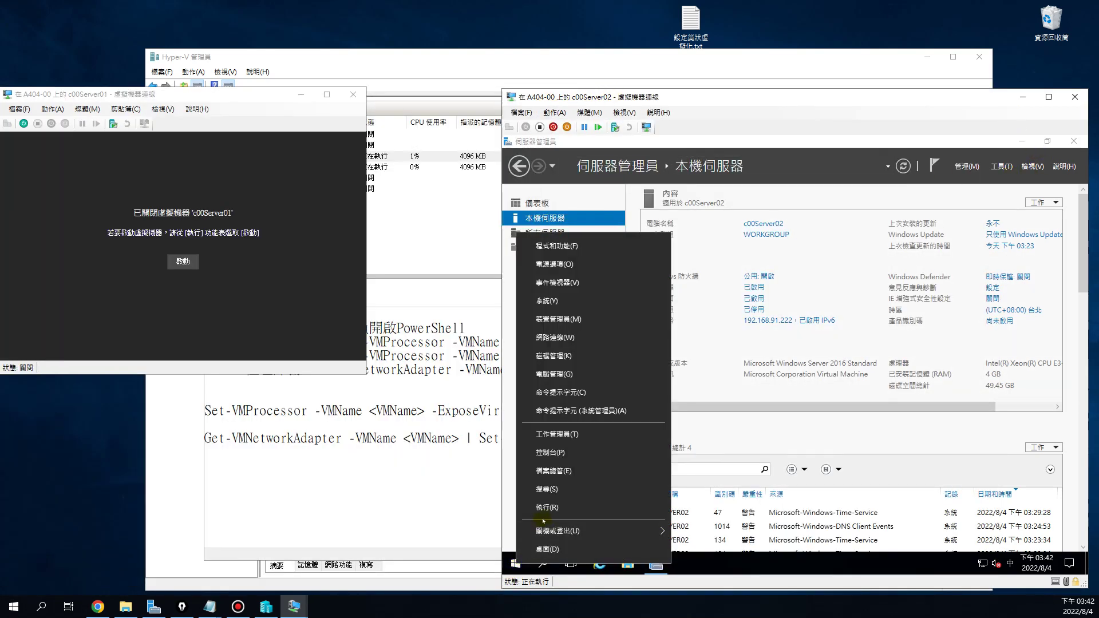
pyautogui.moveTo(559, 531)
pyautogui.click(690, 508)
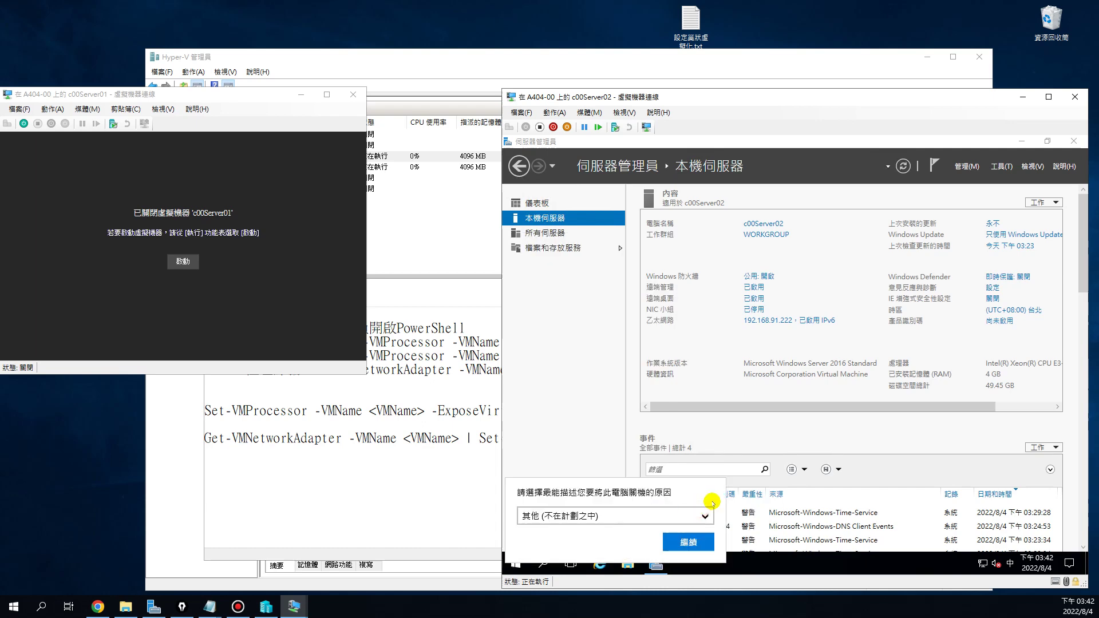
pyautogui.click(694, 540)
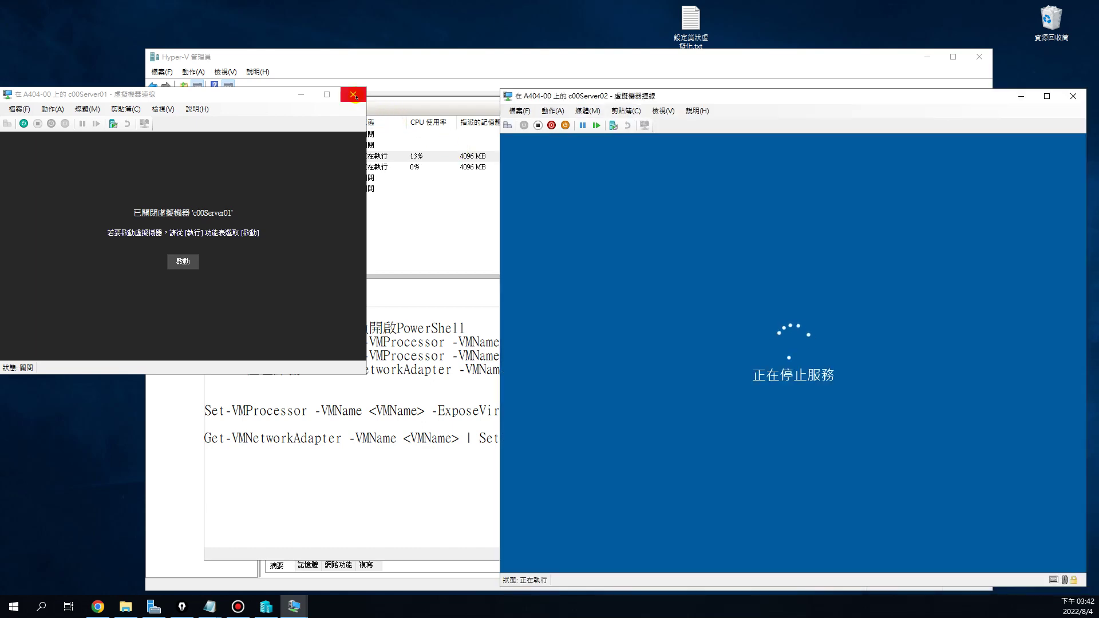
pyautogui.click(354, 95)
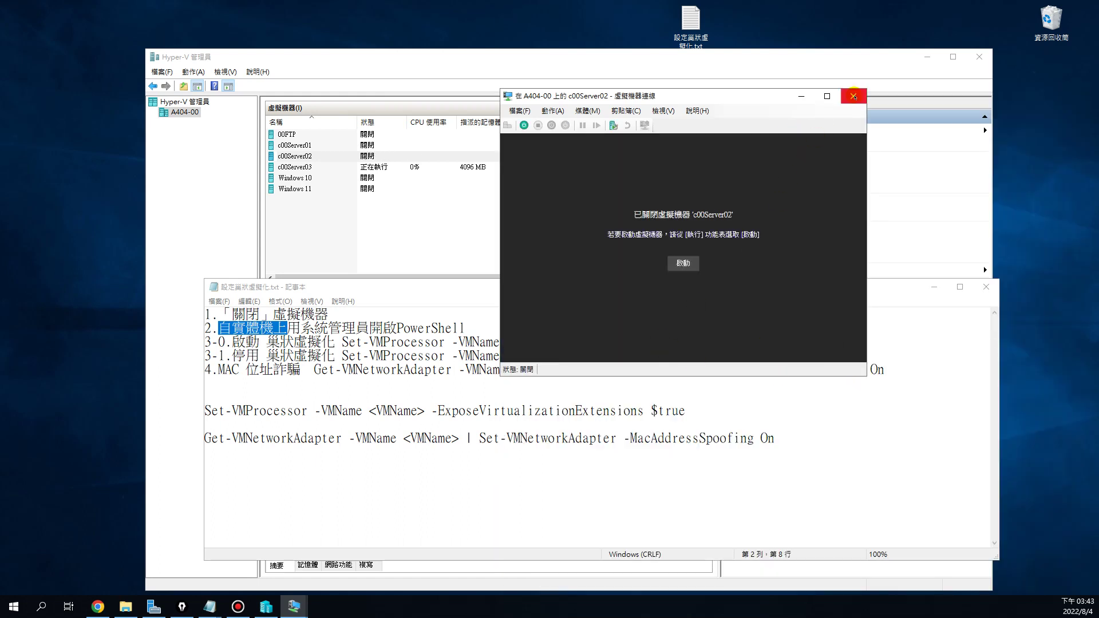
pyautogui.click(853, 96)
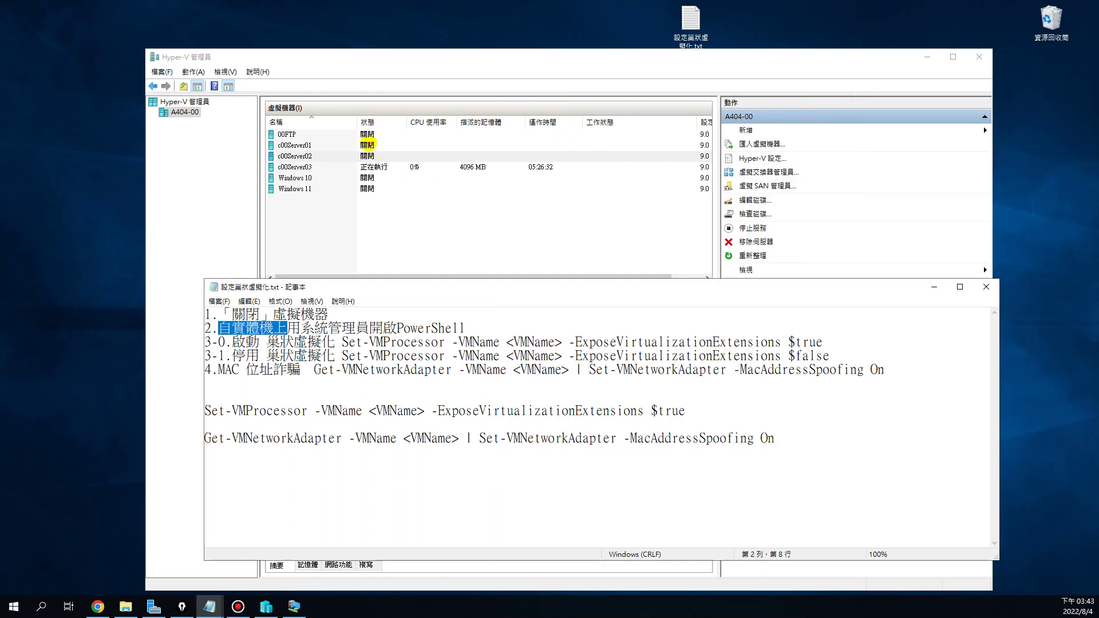
# Confirm c00Server01 and c00Server02 are Off, review notes steps 1–2, and launch Windows PowerShell ISE
pyautogui.click(366, 145)
pyautogui.keyDown('ctrl'); pyautogui.click(368, 155); pyautogui.keyUp('ctrl')
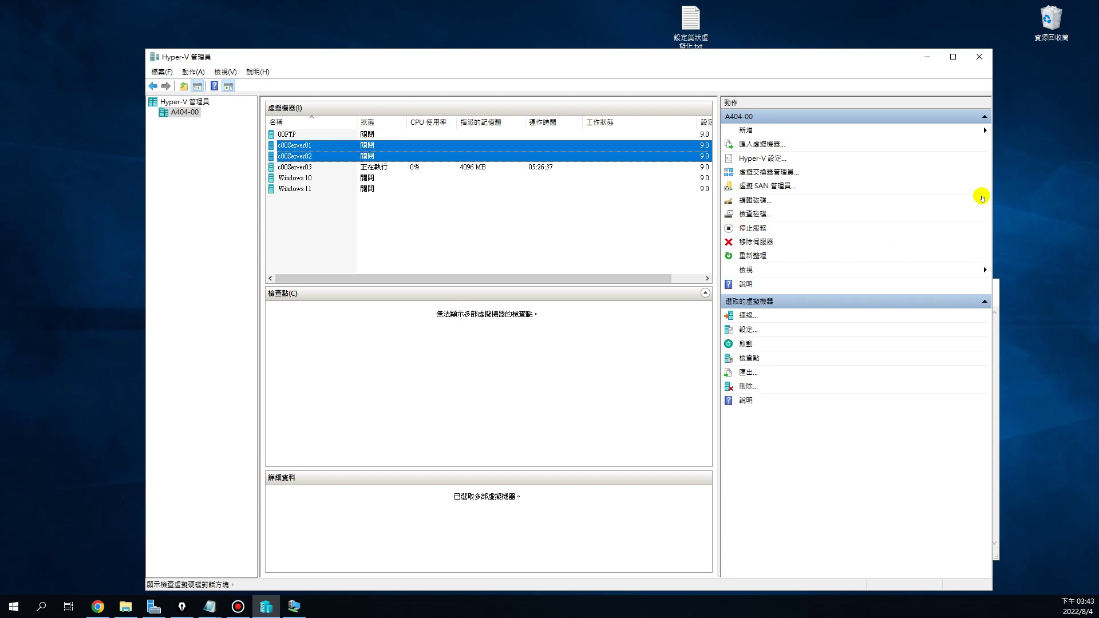
pyautogui.click(997, 525)
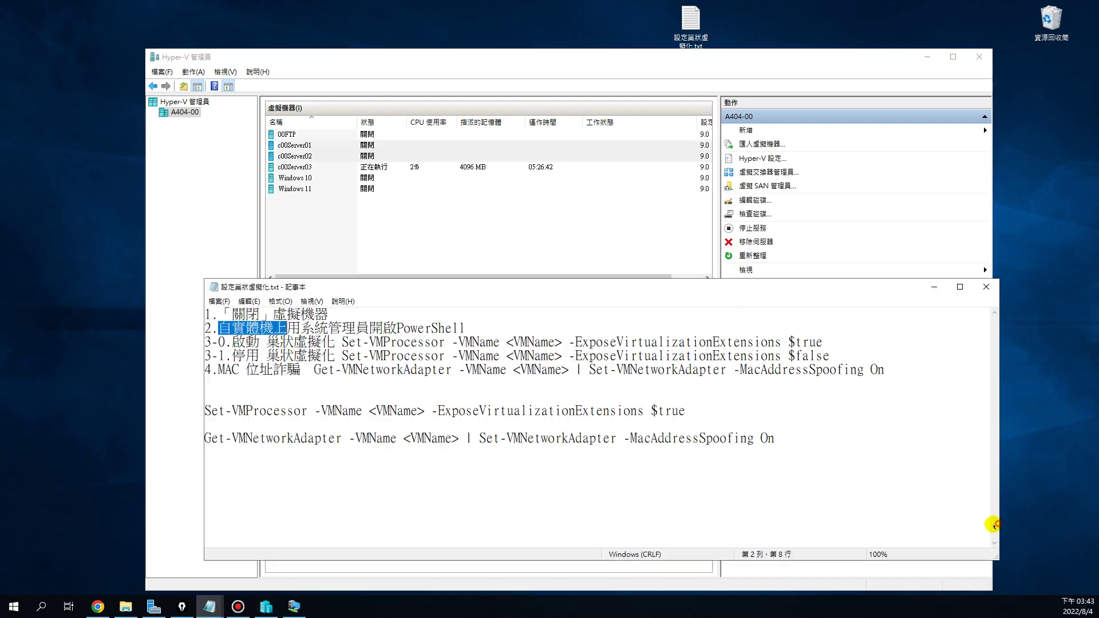
pyautogui.moveTo(645, 209); pyautogui.dragTo(645, 210)
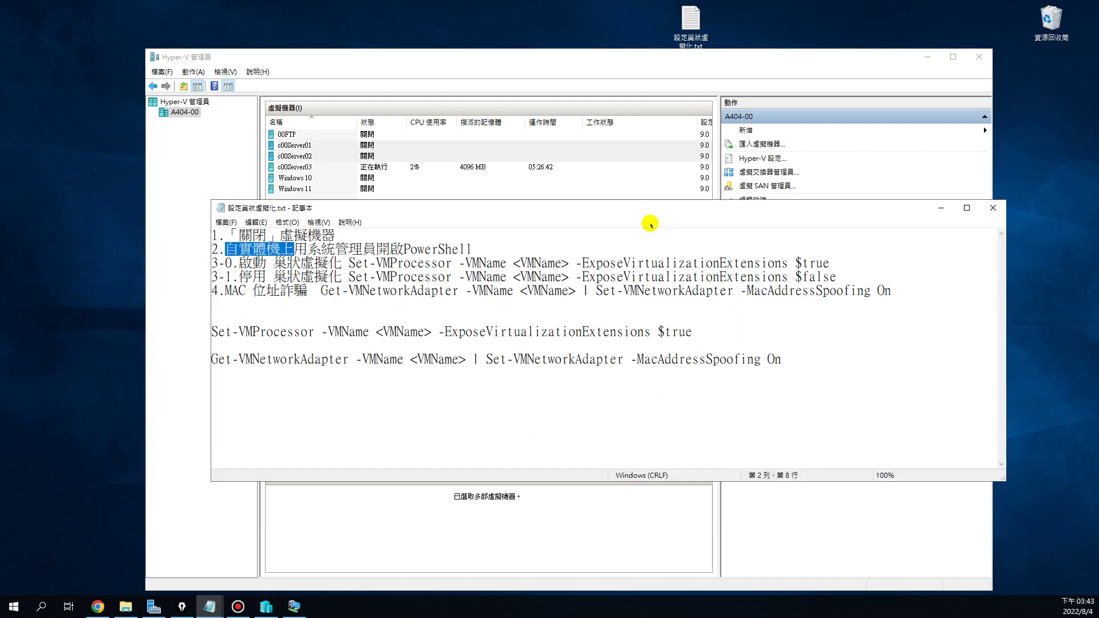
pyautogui.moveTo(336, 235); pyautogui.dragTo(300, 248)
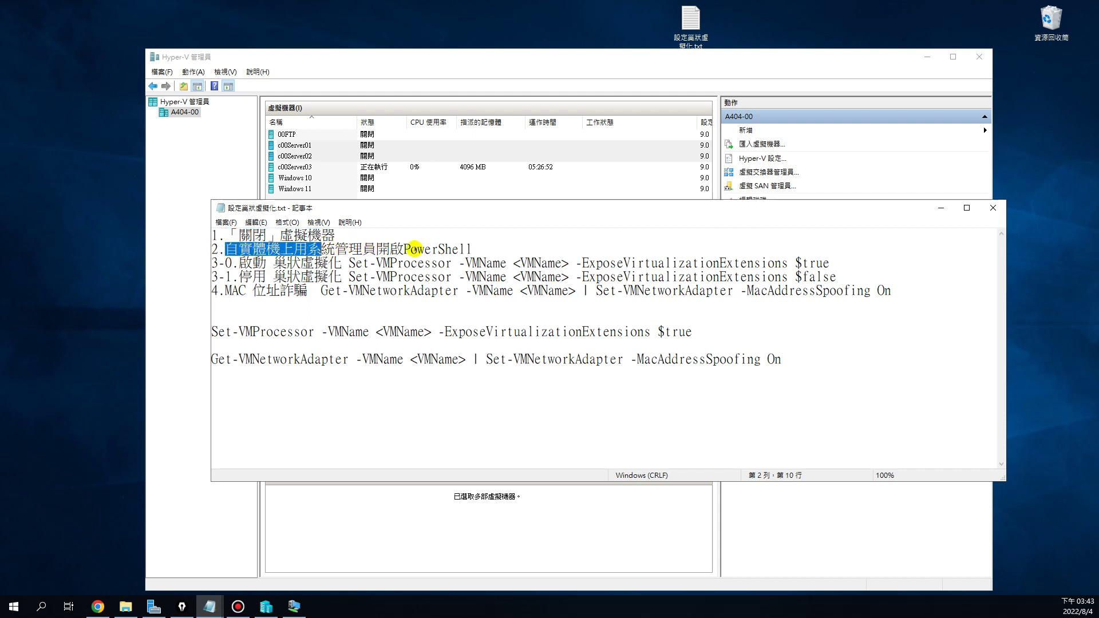
pyautogui.moveTo(405, 249); pyautogui.dragTo(471, 250)
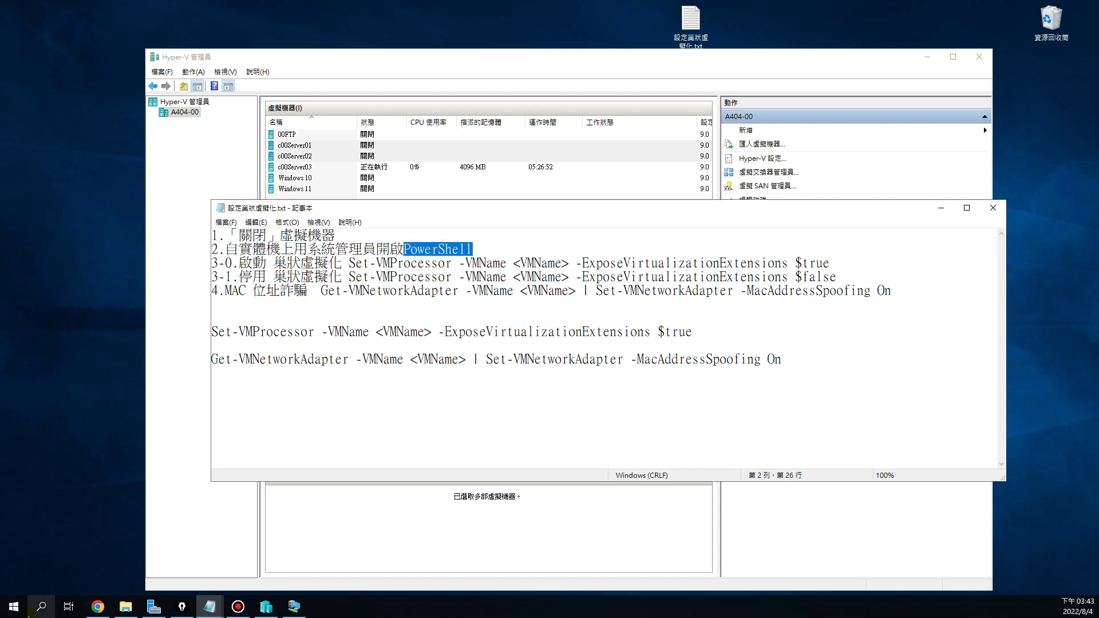
pyautogui.click(14, 605)
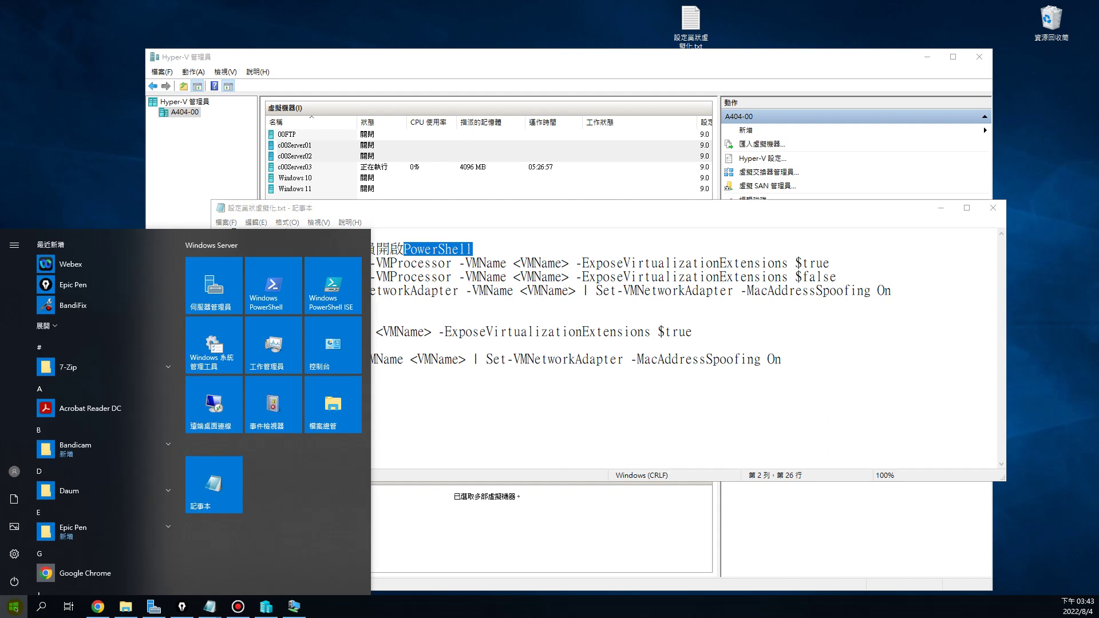
pyautogui.click(331, 295)
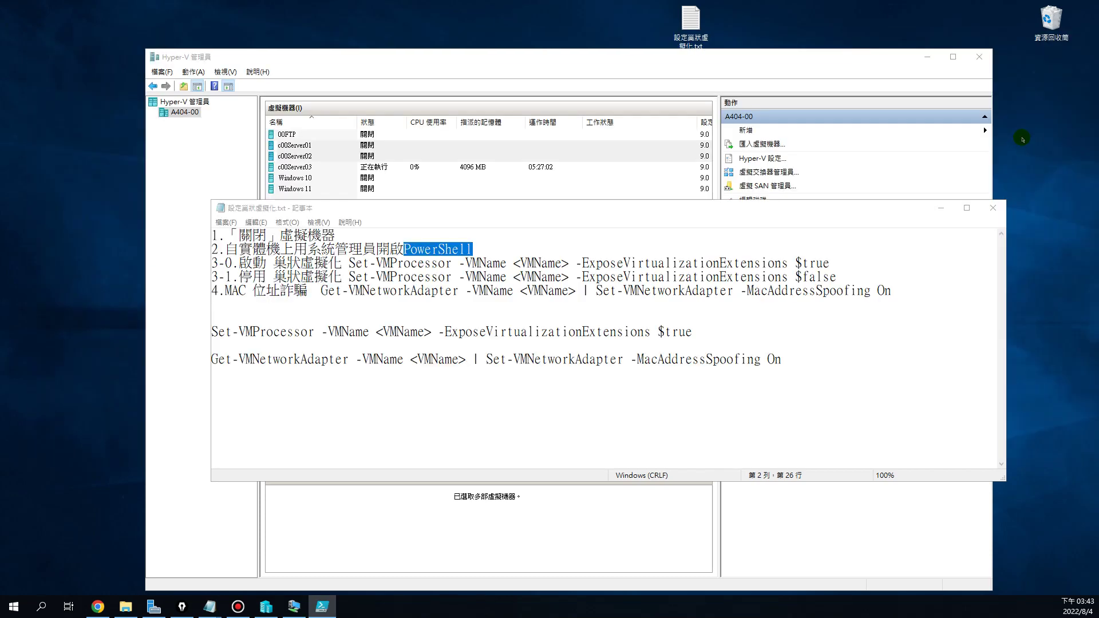
# Position the PowerShell ISE console below the shortened Notepad notes so both remain visible
pyautogui.moveTo(1076, 118); pyautogui.dragTo(421, 115)
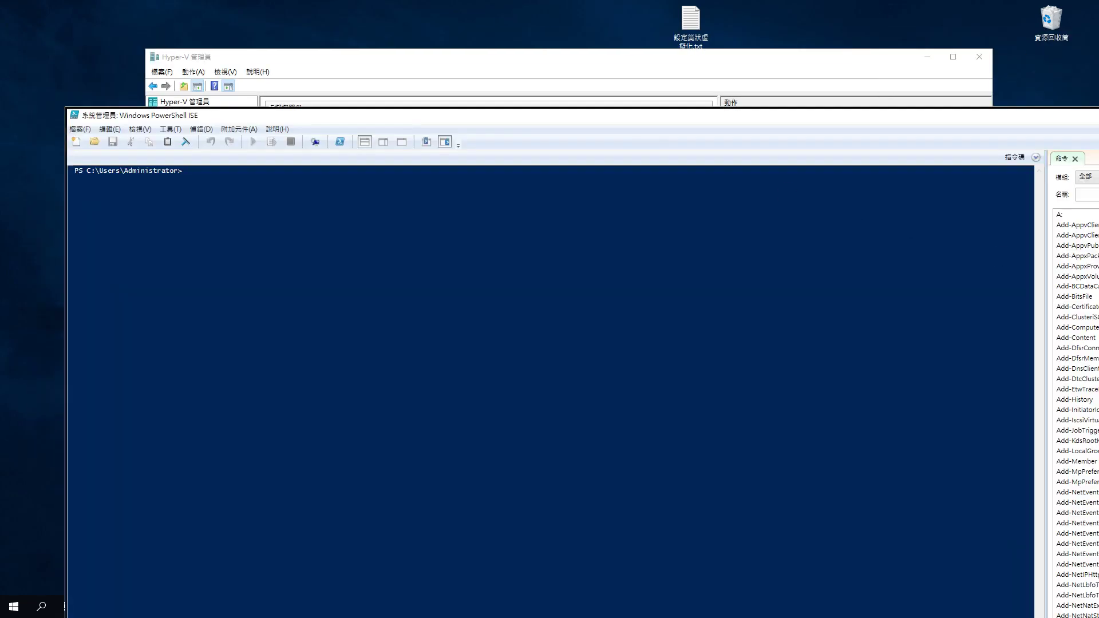
pyautogui.moveTo(1097, 303); pyautogui.dragTo(818, 303)
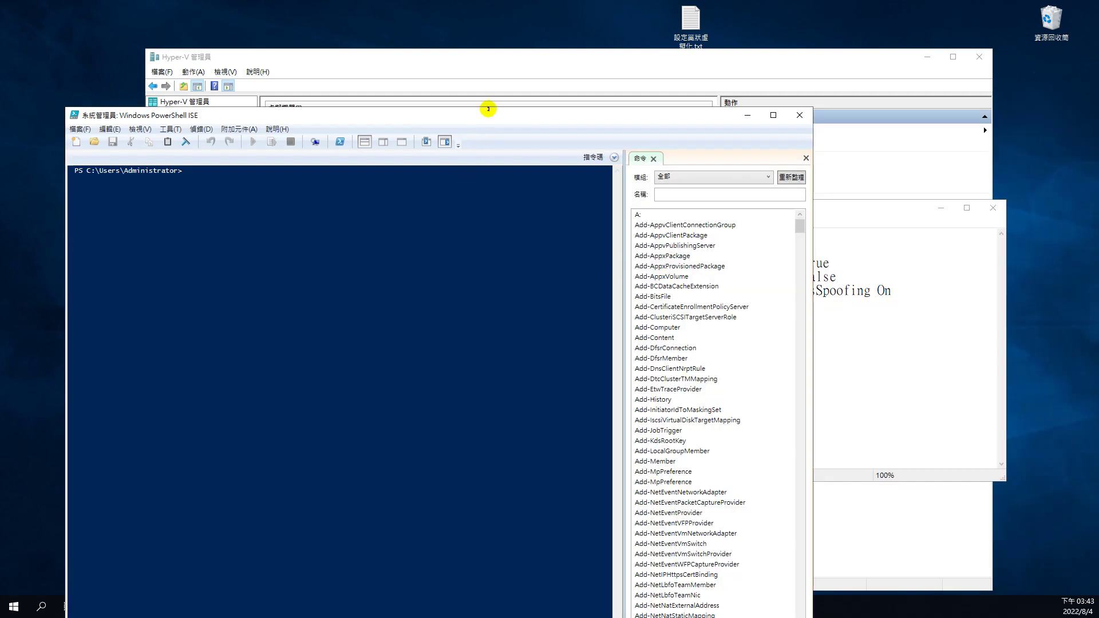
pyautogui.moveTo(491, 107); pyautogui.dragTo(571, 320)
pyautogui.moveTo(674, 312); pyautogui.dragTo(630, 387)
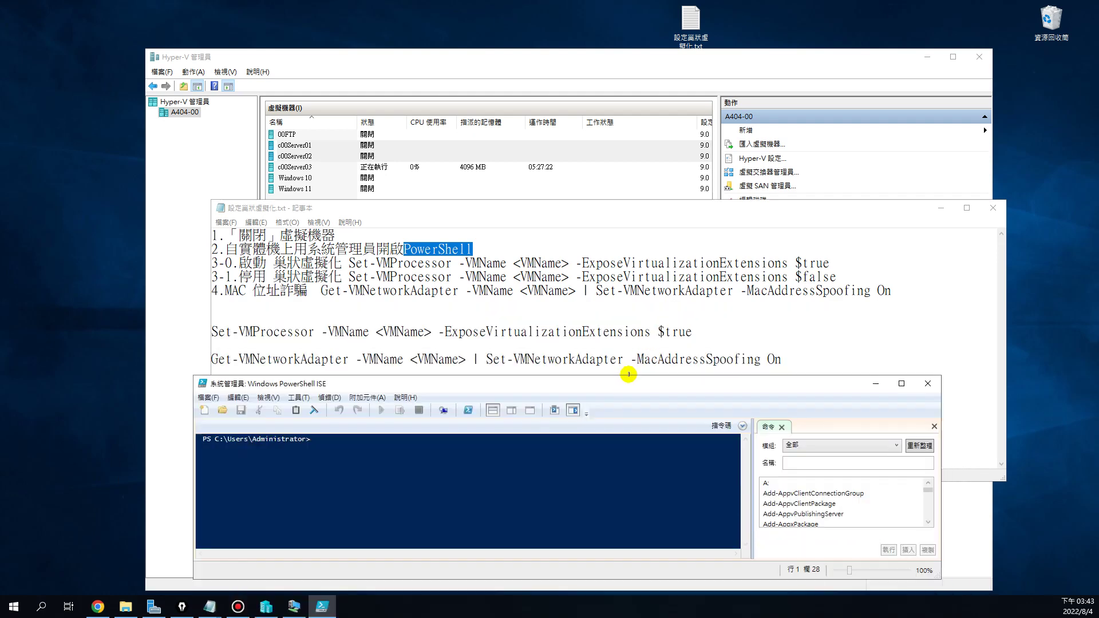
pyautogui.click(780, 331)
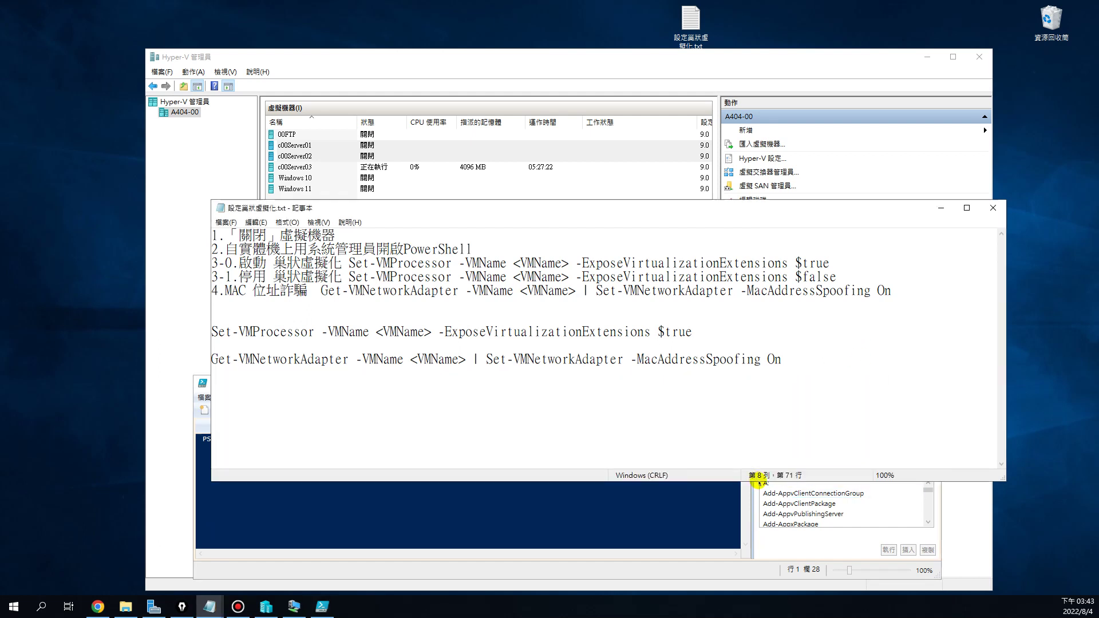
pyautogui.moveTo(743, 481); pyautogui.dragTo(736, 392)
pyautogui.click(669, 491)
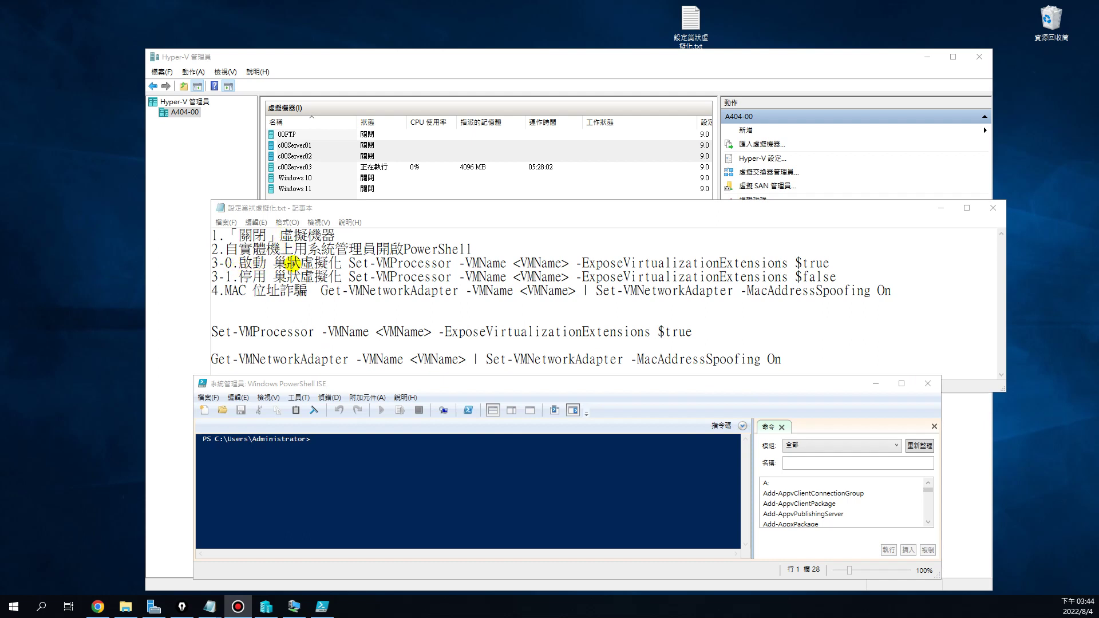
pyautogui.moveTo(273, 331); pyautogui.dragTo(451, 329)
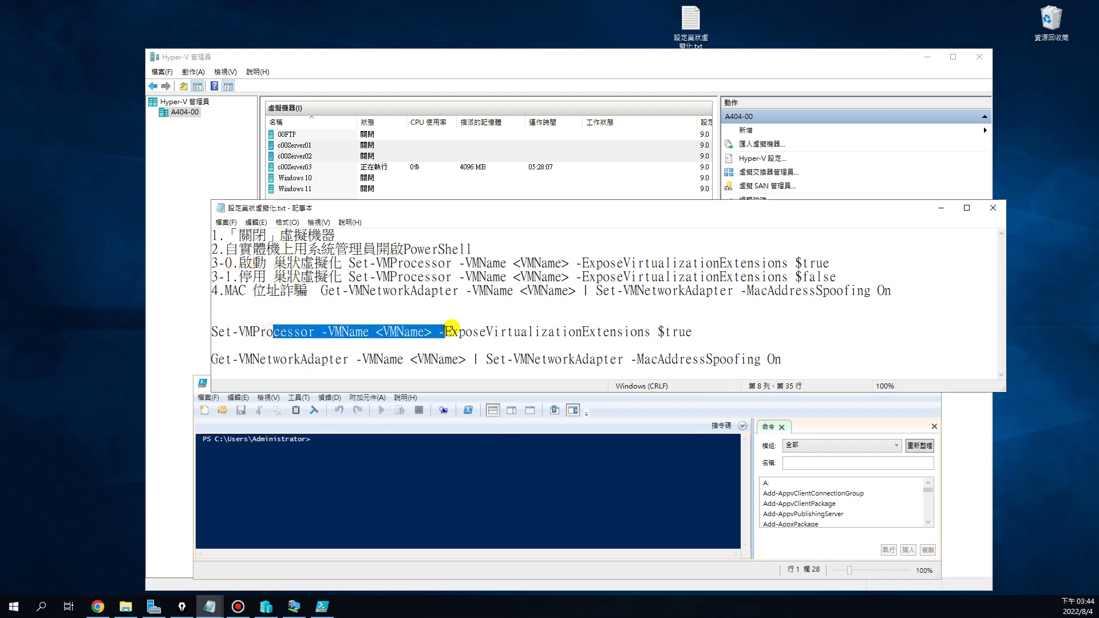
# Select only c00Server01 in the VM list and clear the stray multi-VM selection
pyautogui.click(301, 147)
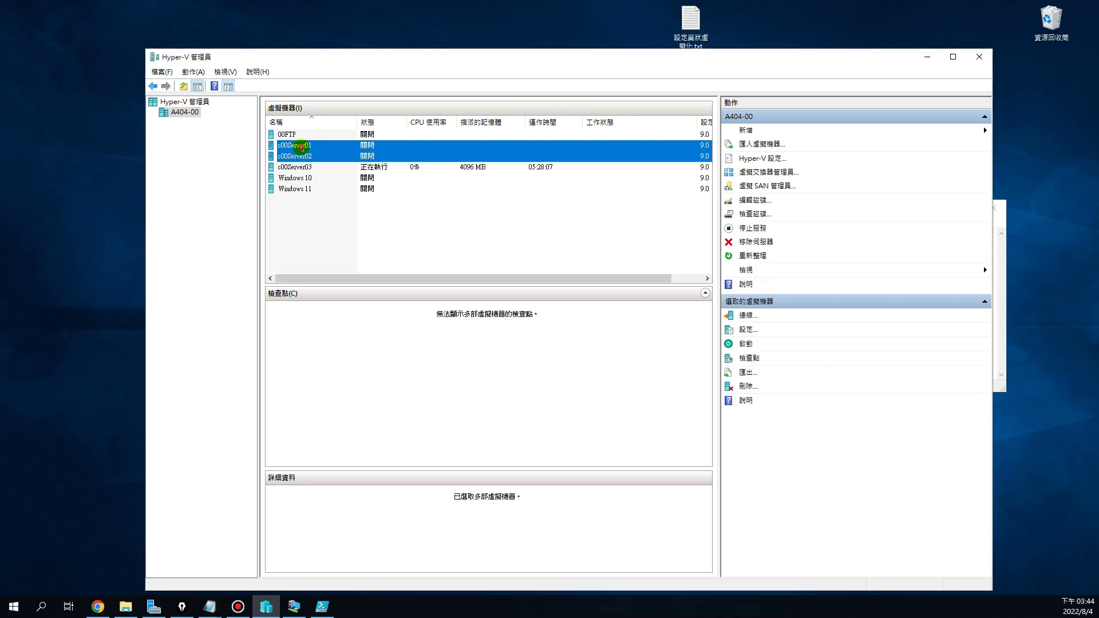
pyautogui.click(295, 146)
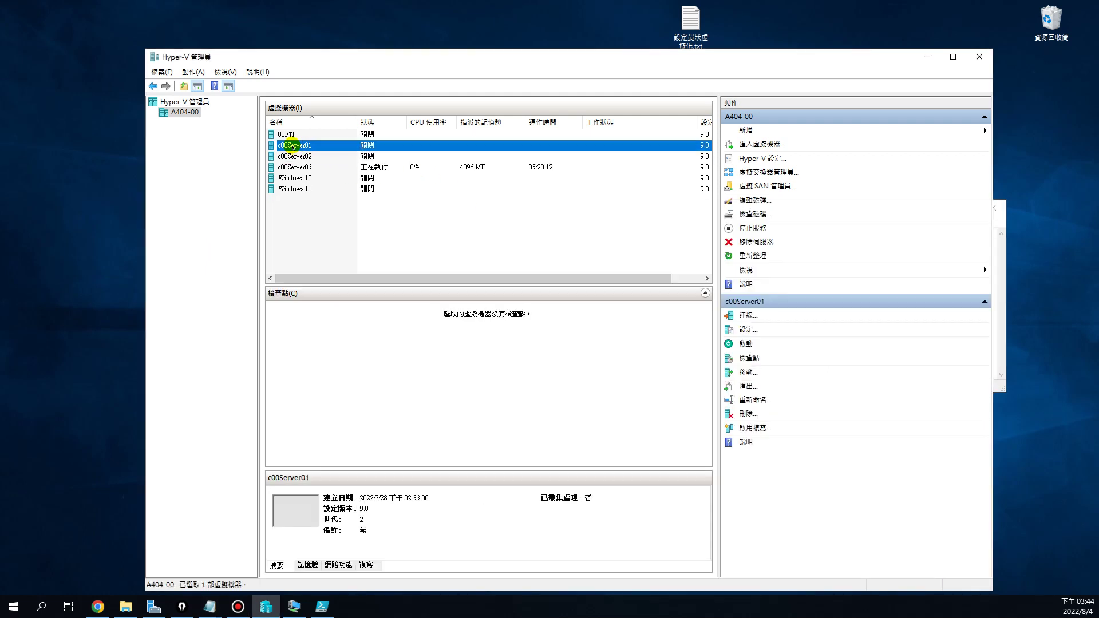
pyautogui.click(336, 147)
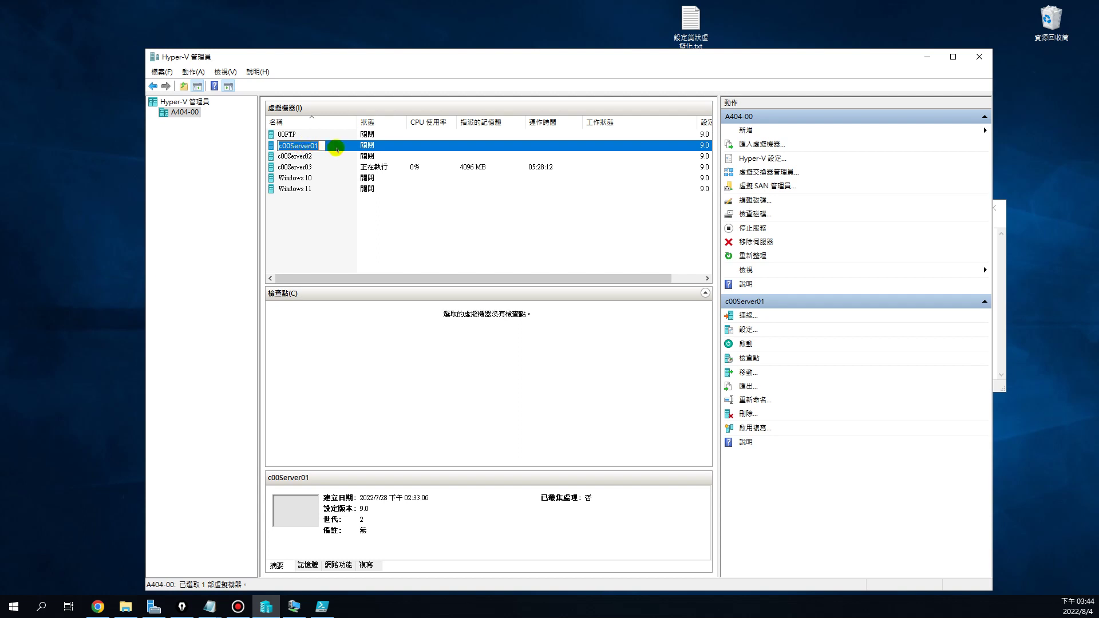
pyautogui.rightClick(283, 147)
pyautogui.click(304, 144)
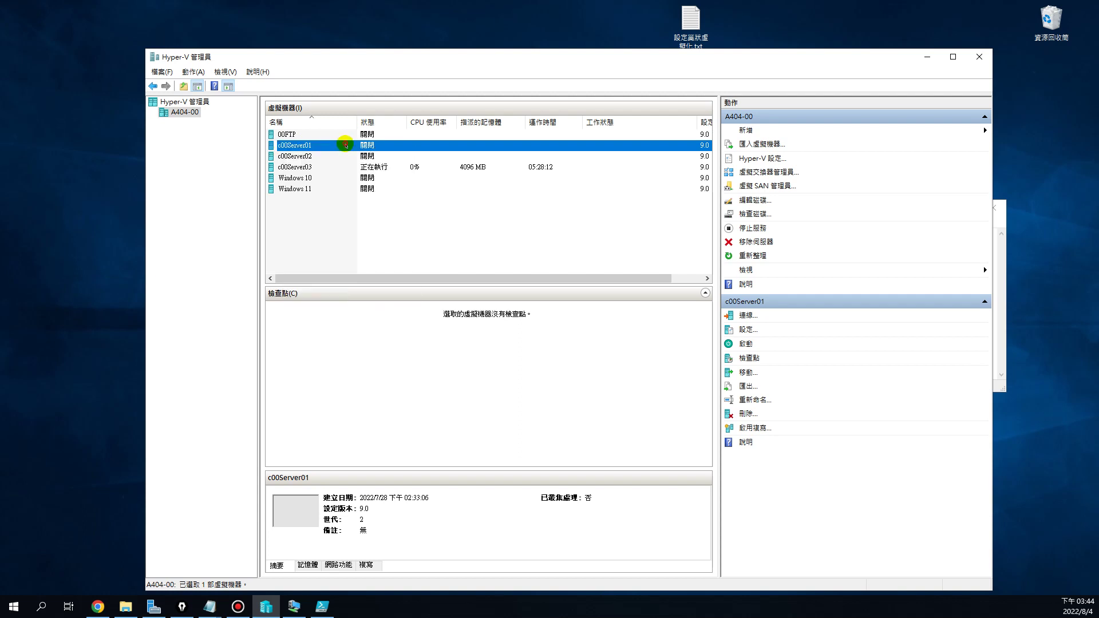
pyautogui.rightClick(306, 146)
pyautogui.moveTo(515, 252); pyautogui.dragTo(290, 145)
pyautogui.click(299, 236)
pyautogui.click(294, 146)
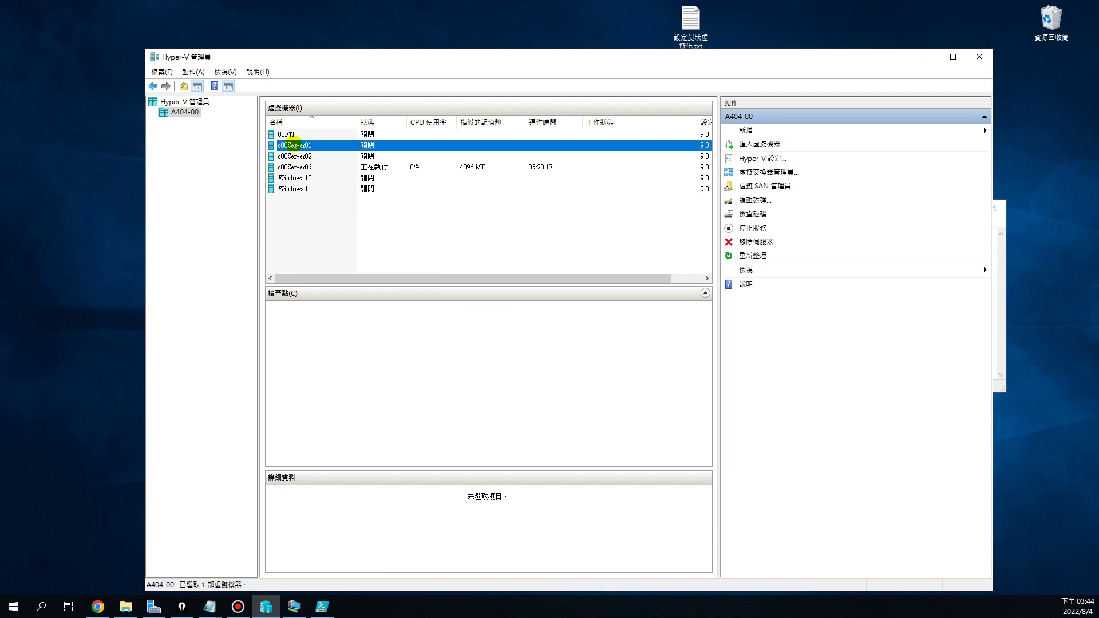
pyautogui.rightClick(294, 145)
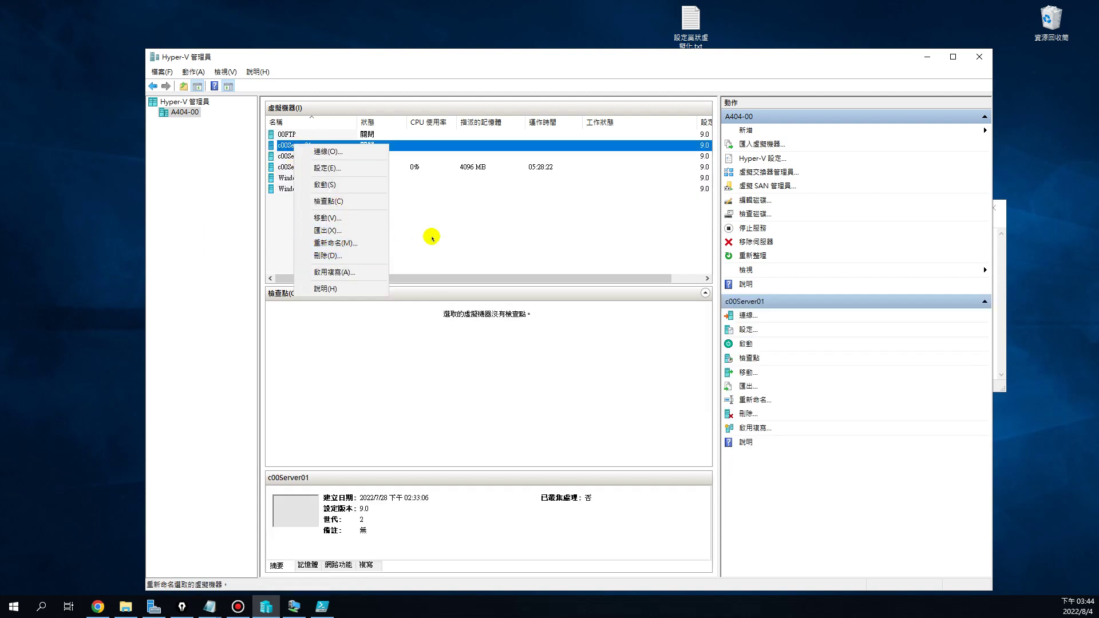
pyautogui.click(429, 235)
# Copy the name c00Server01 from its rename field, leaving the name unchanged
pyautogui.click(298, 145)
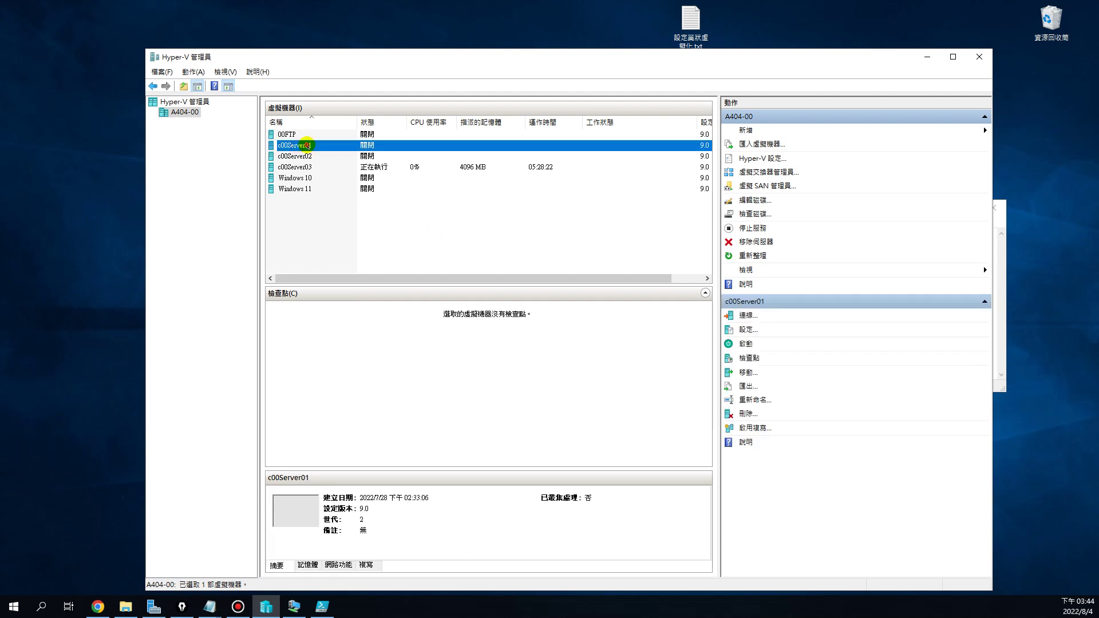
pyautogui.click(303, 145)
pyautogui.hotkey('ctrl', 'c')
pyautogui.rightClick(293, 147)
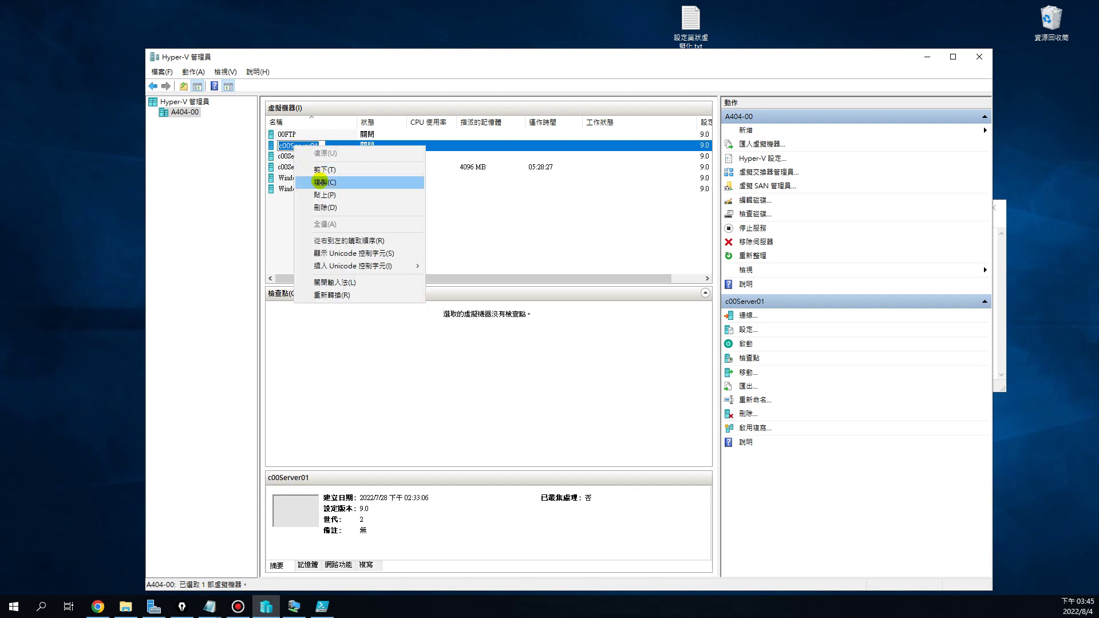
pyautogui.click(322, 183)
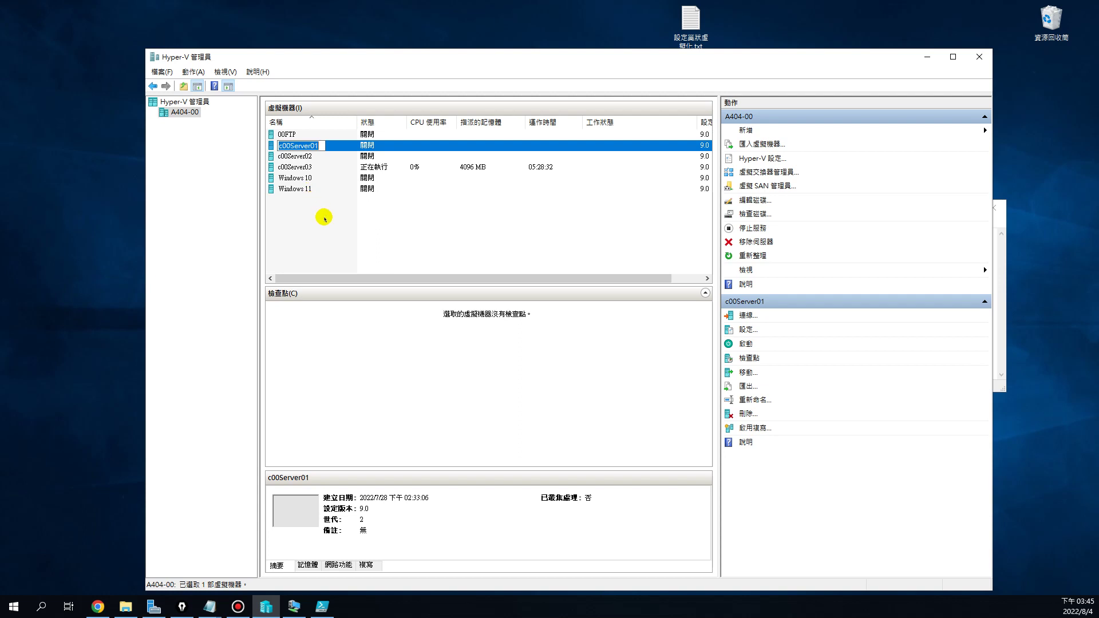
pyautogui.click(324, 218)
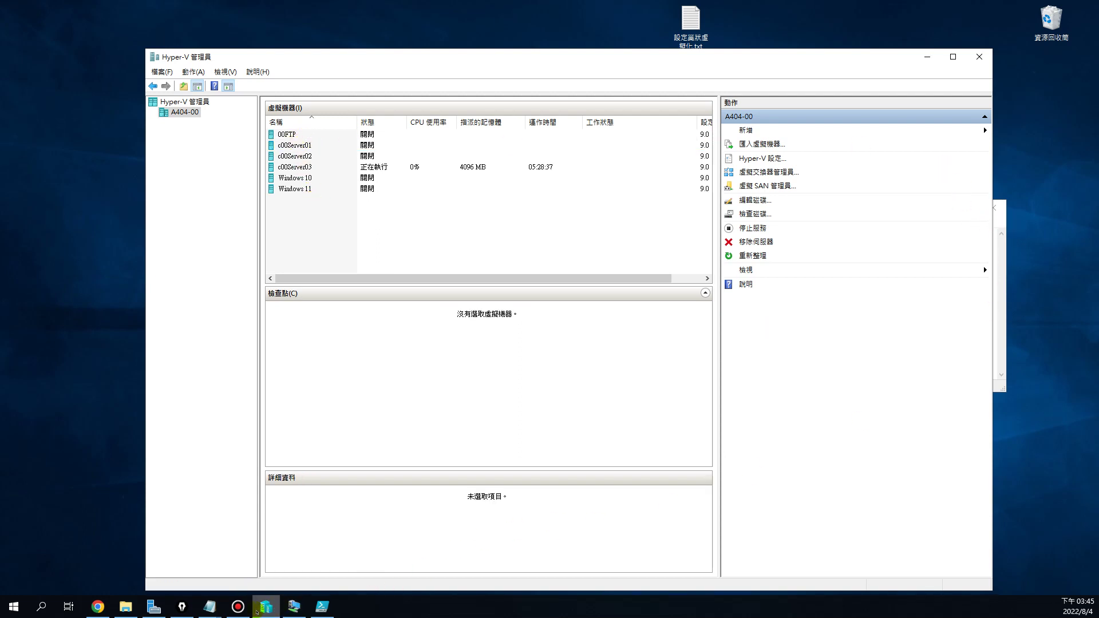
# Paste c00Server01 over the <VMName> placeholders in the Set-VMProcessor and MAC spoofing commands
pyautogui.moveTo(209, 607)
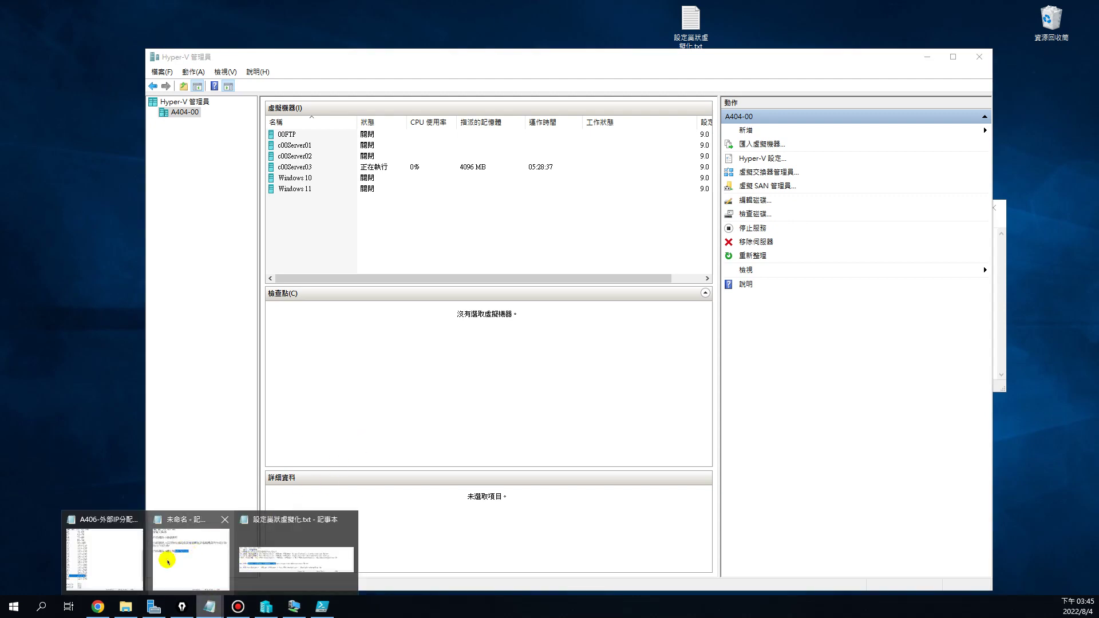
pyautogui.click(302, 558)
pyautogui.click(436, 333)
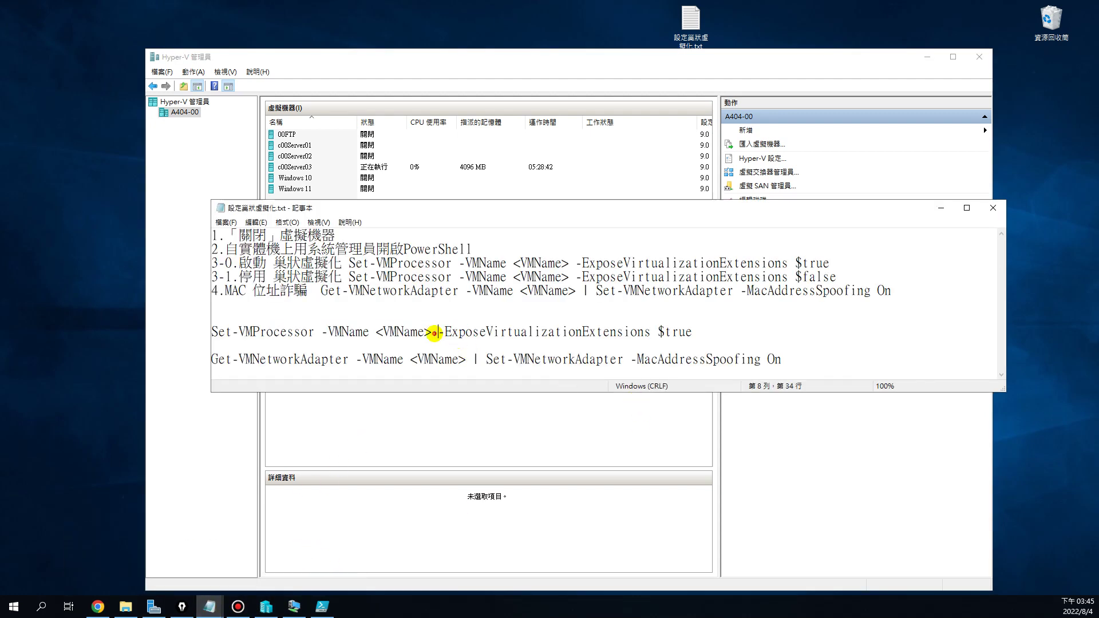
pyautogui.moveTo(377, 332); pyautogui.dragTo(427, 332)
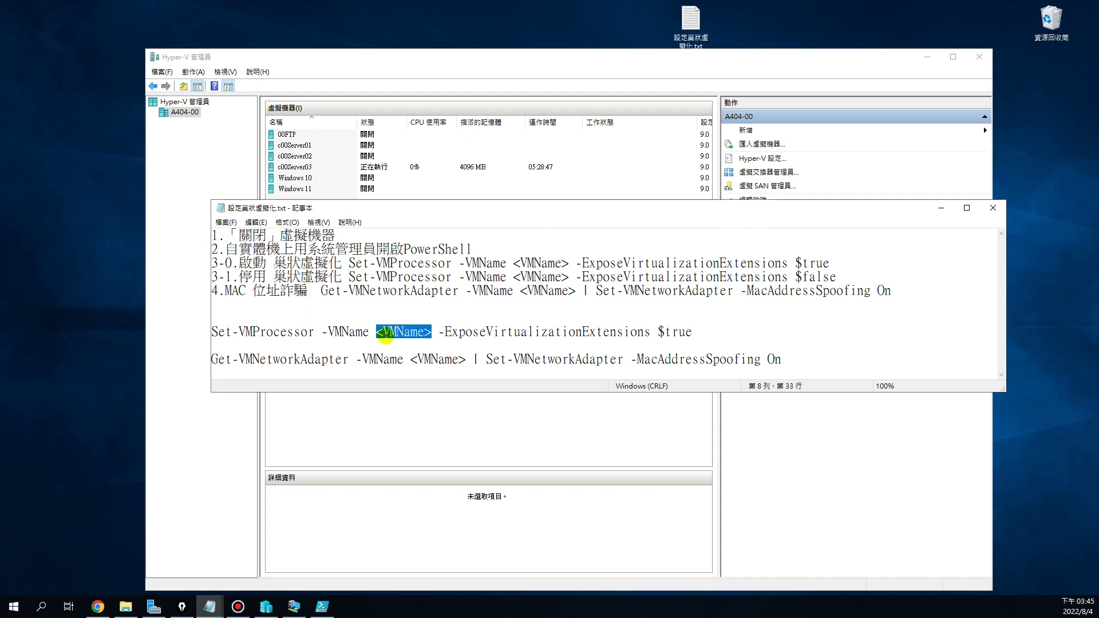
pyautogui.hotkey('ctrl', 'v')
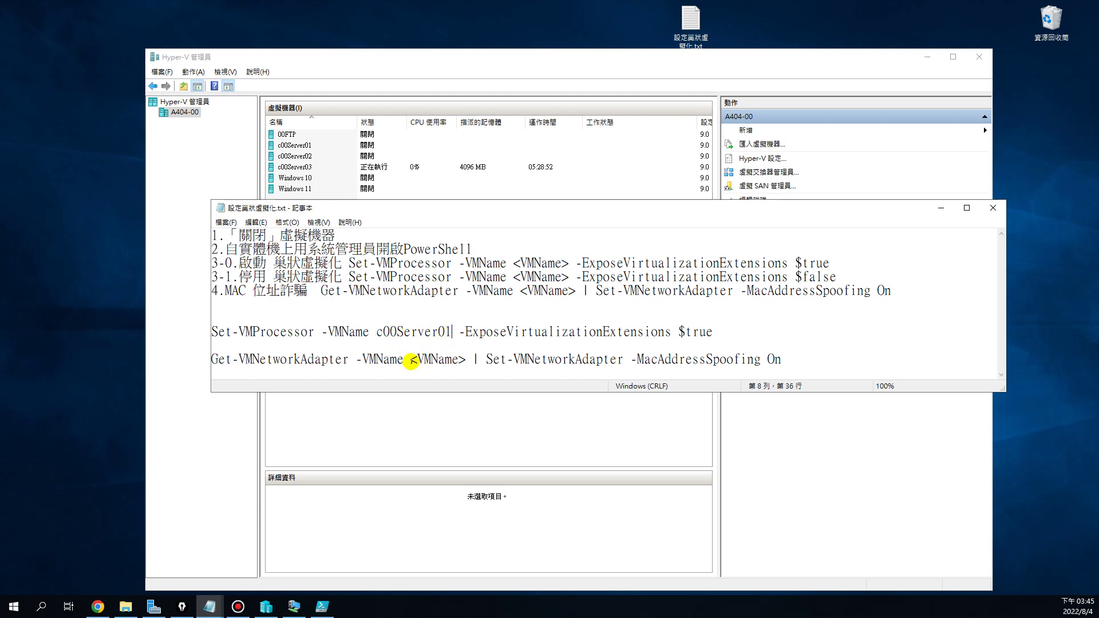
pyautogui.moveTo(410, 361); pyautogui.dragTo(463, 359)
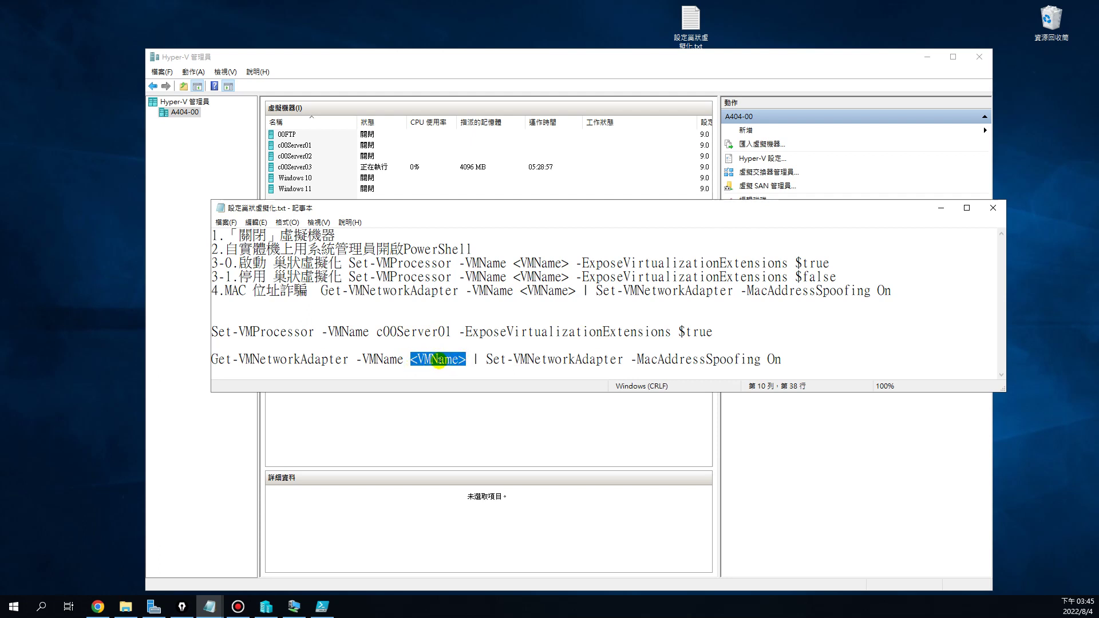
pyautogui.hotkey('ctrl', 'v')
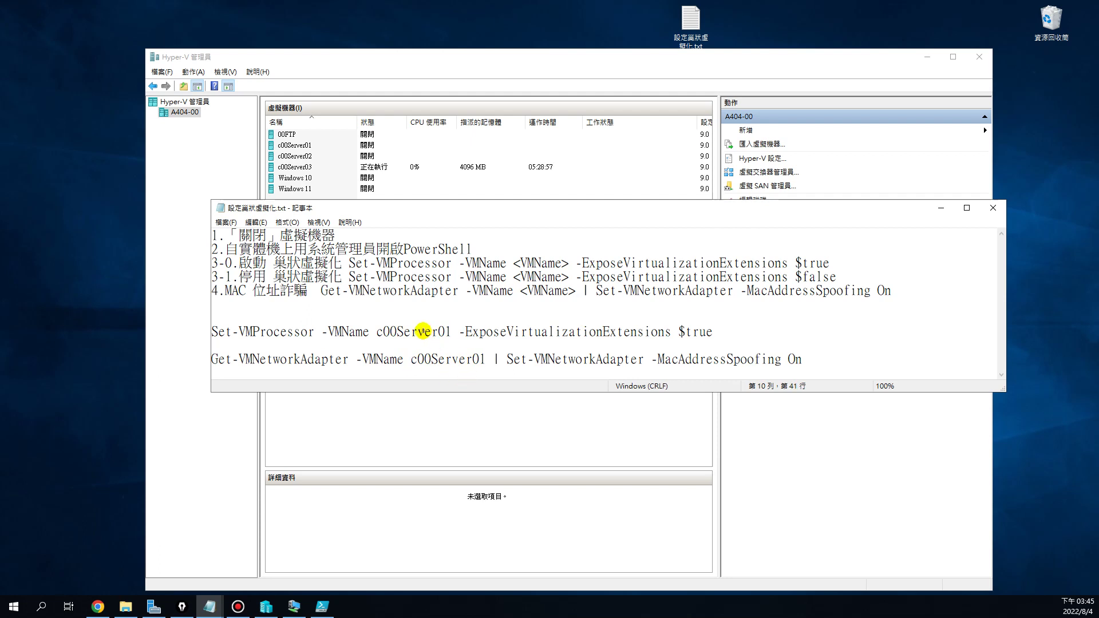
# Verify the spacing around c00Server01 in both commands and select the whole Set-VMProcessor line
pyautogui.click(424, 331)
pyautogui.click(452, 332)
pyautogui.moveTo(368, 332); pyautogui.dragTo(376, 332)
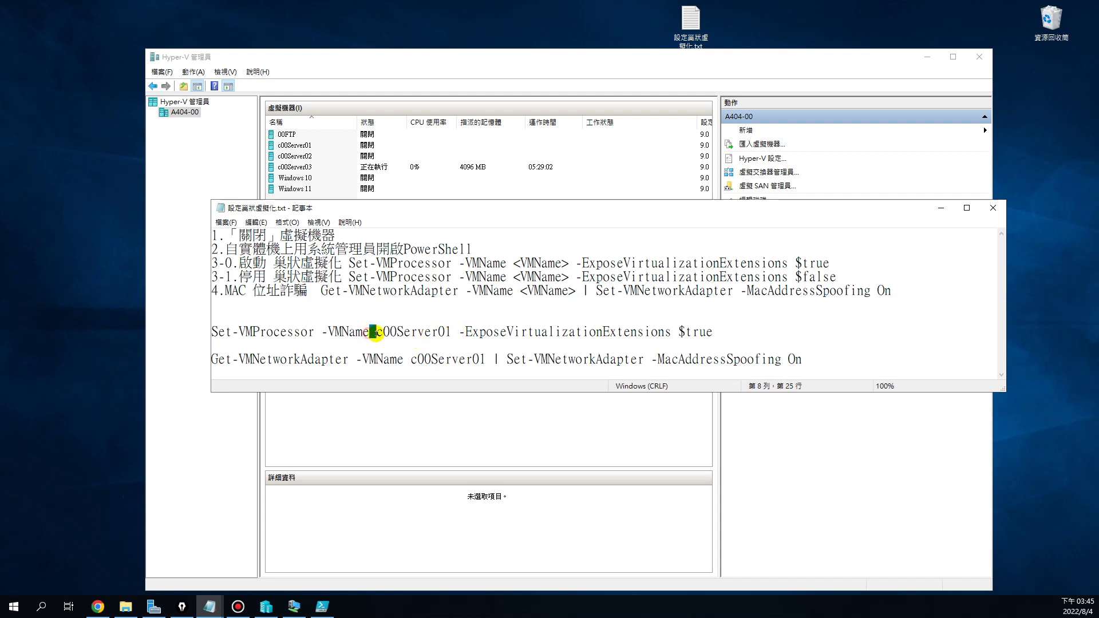
pyautogui.click(481, 359)
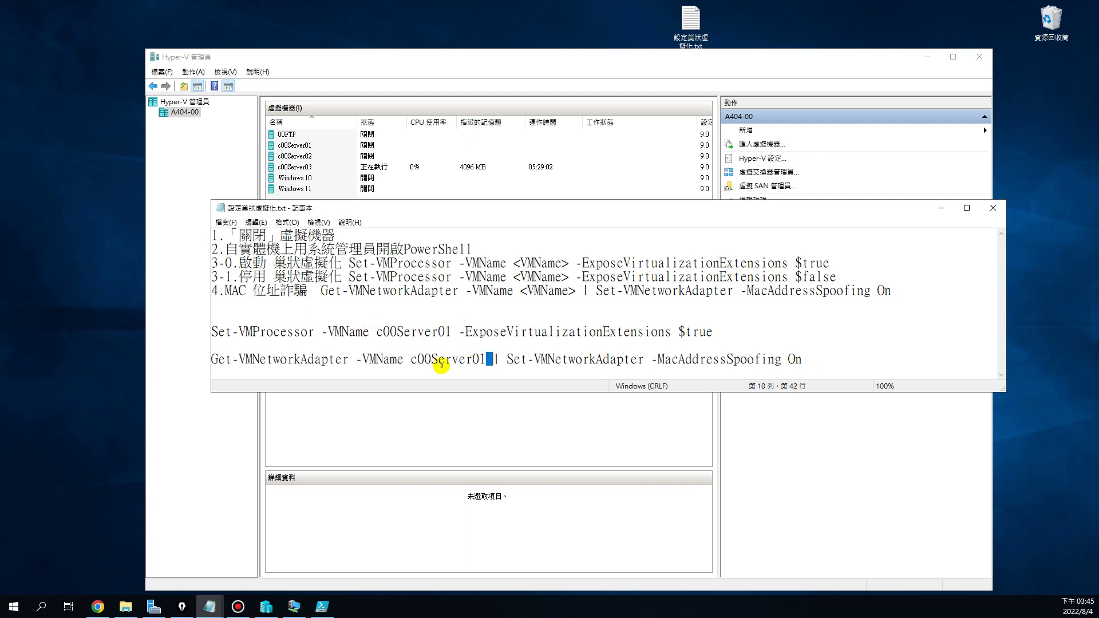
pyautogui.moveTo(403, 360); pyautogui.dragTo(409, 360)
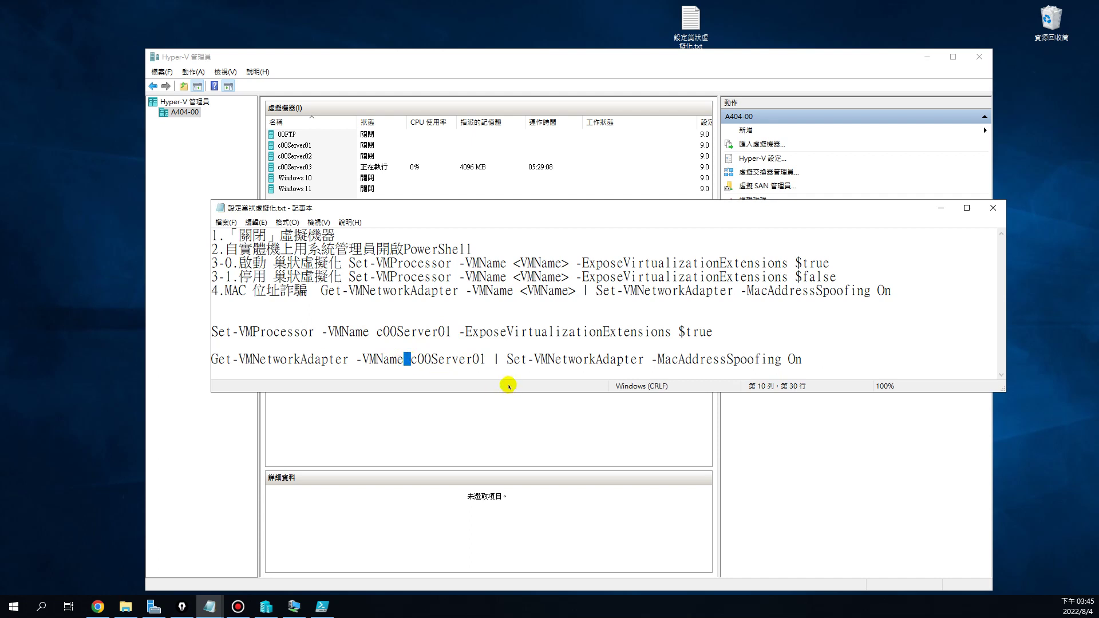
pyautogui.click(512, 332)
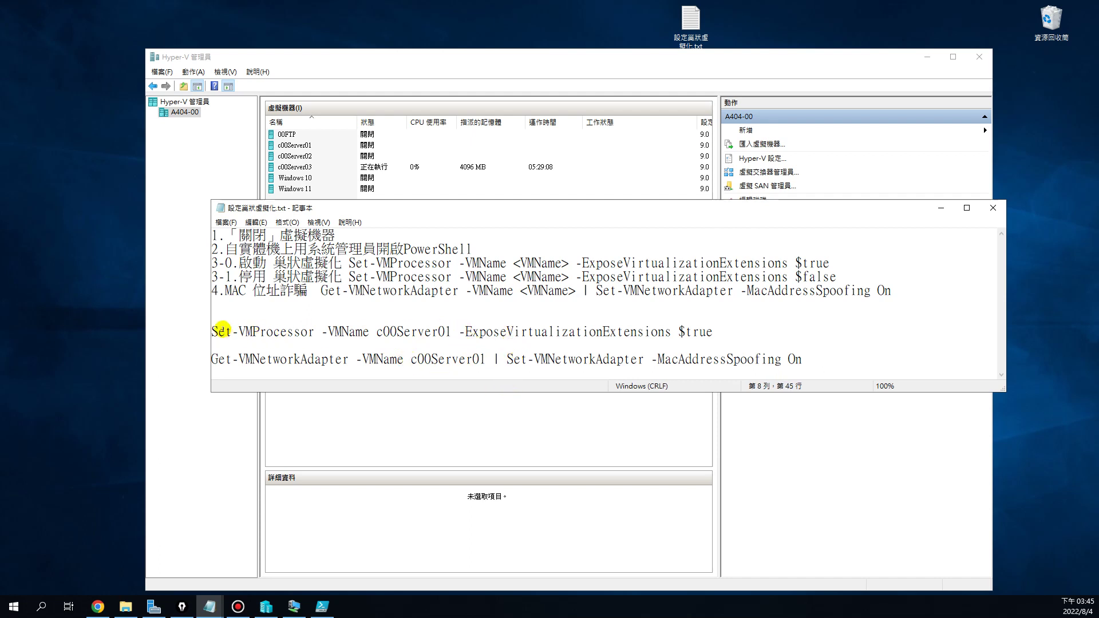
pyautogui.moveTo(214, 332); pyautogui.dragTo(711, 332)
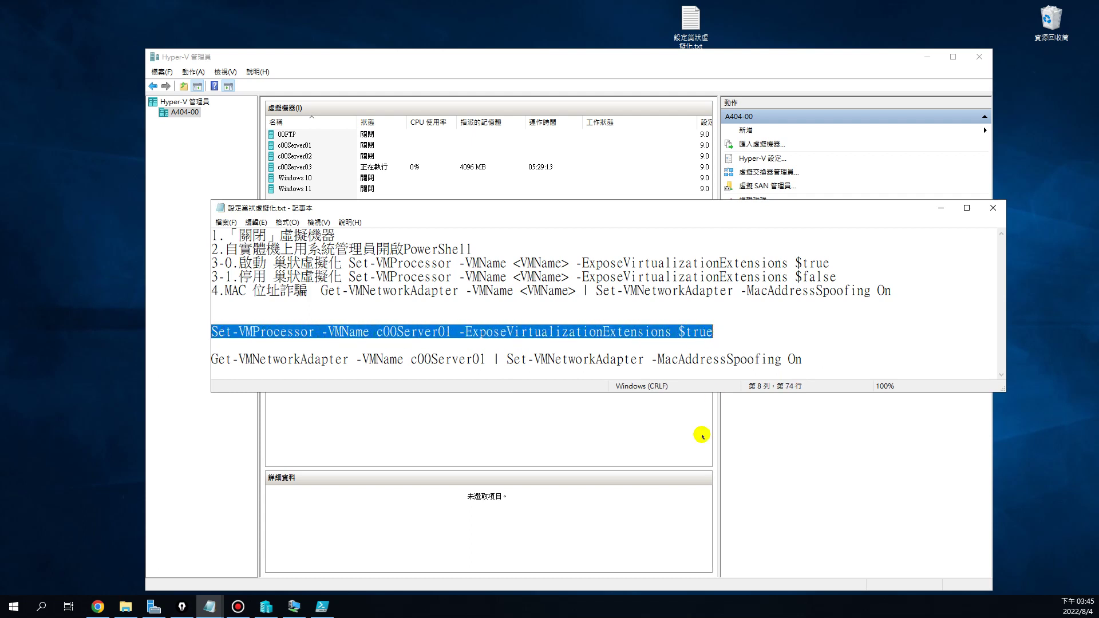
# Copy the Set-VMProcessor -ExposeVirtualizationExtensions $true command into PowerShell ISE and run it for c00Server01
pyautogui.rightClick(507, 332)
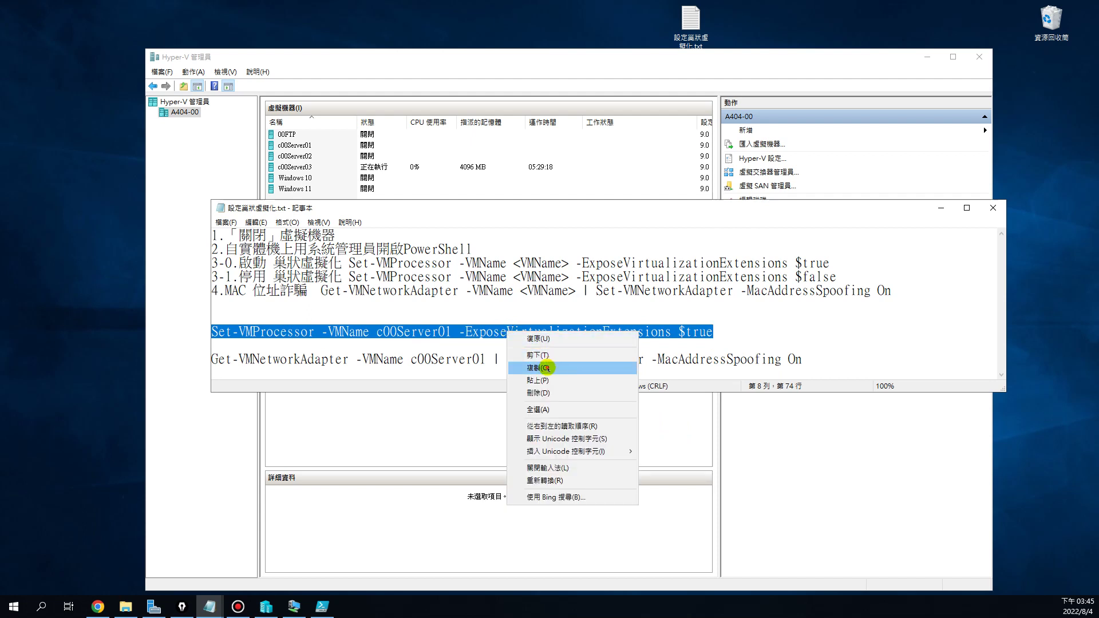
pyautogui.click(547, 368)
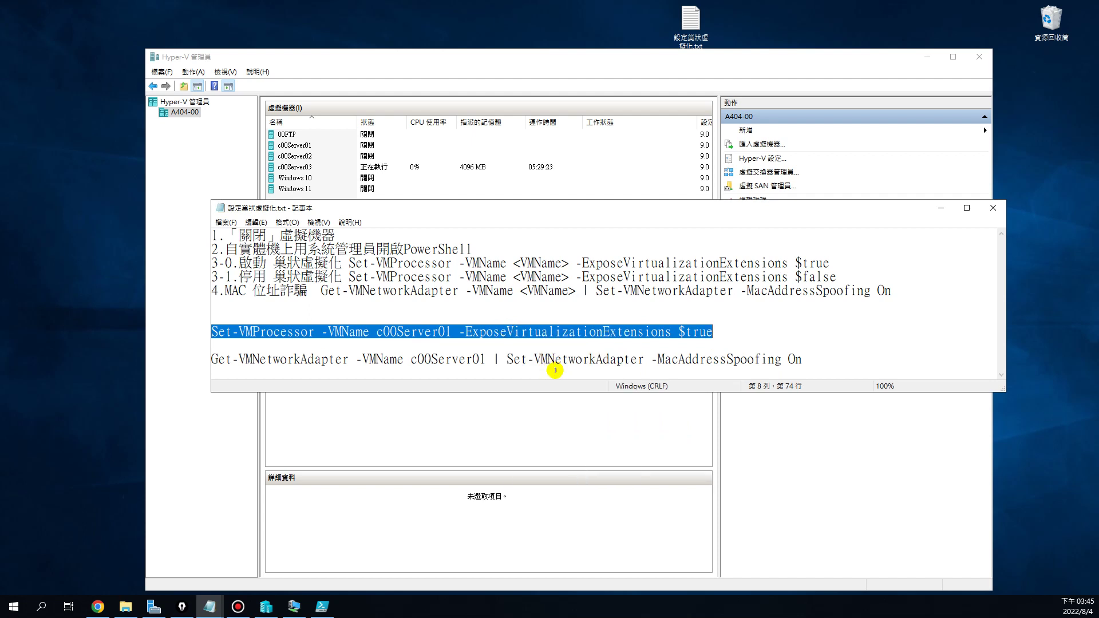
pyautogui.click(321, 606)
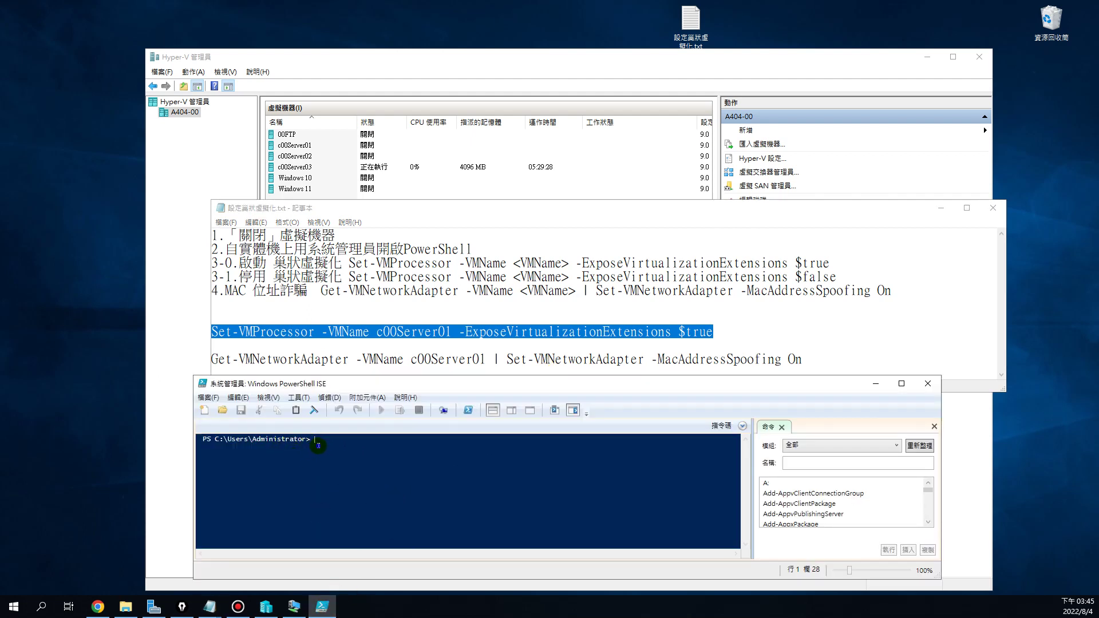
pyautogui.rightClick(318, 445)
pyautogui.click(351, 479)
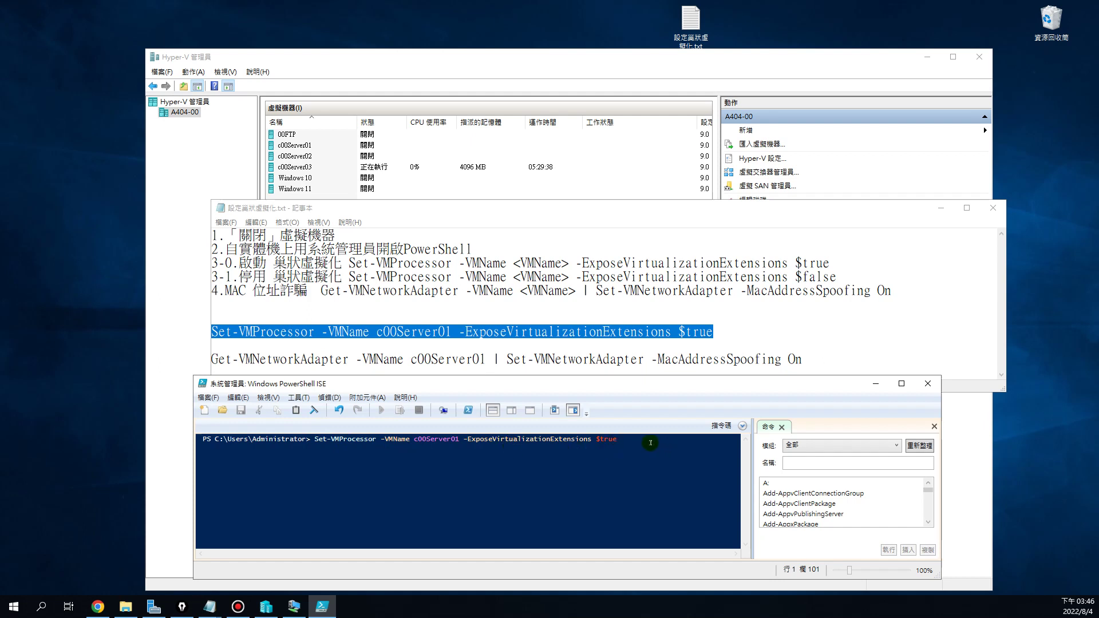
pyautogui.press('Return')
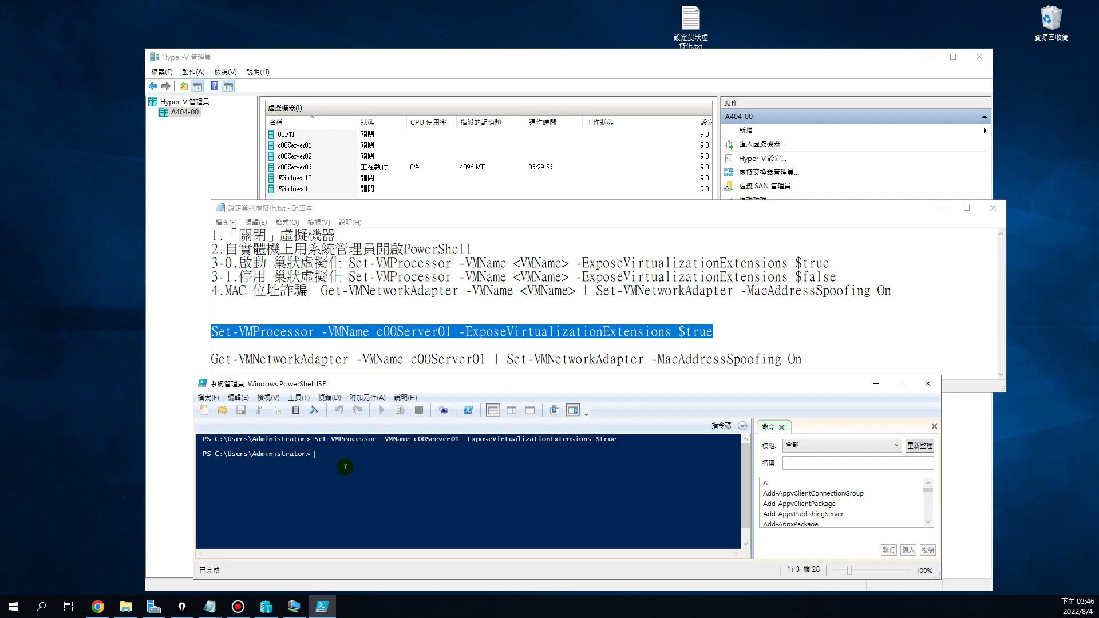
# Recall the command, change the VM name to c00Server02, and run it again
pyautogui.press('Up')
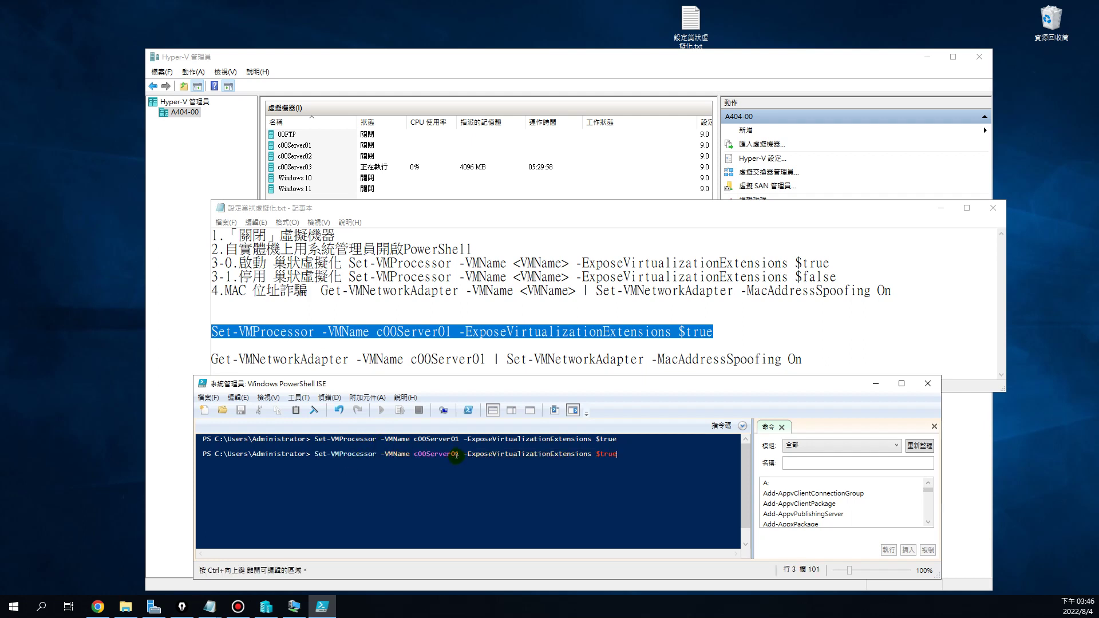
pyautogui.press('Left')
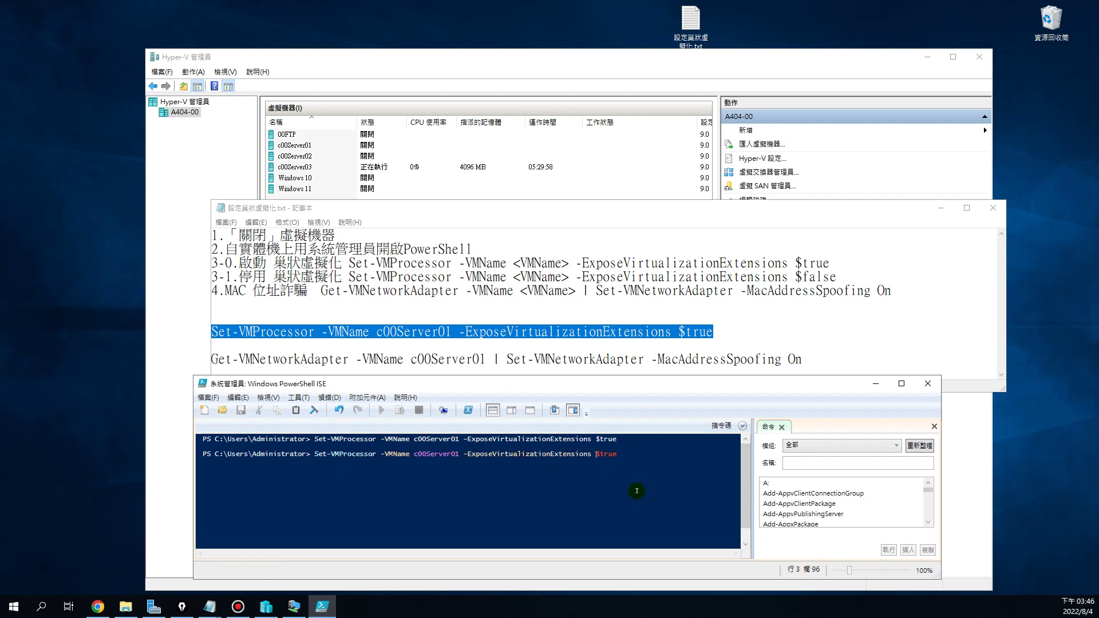
pyautogui.press('BackSpace')
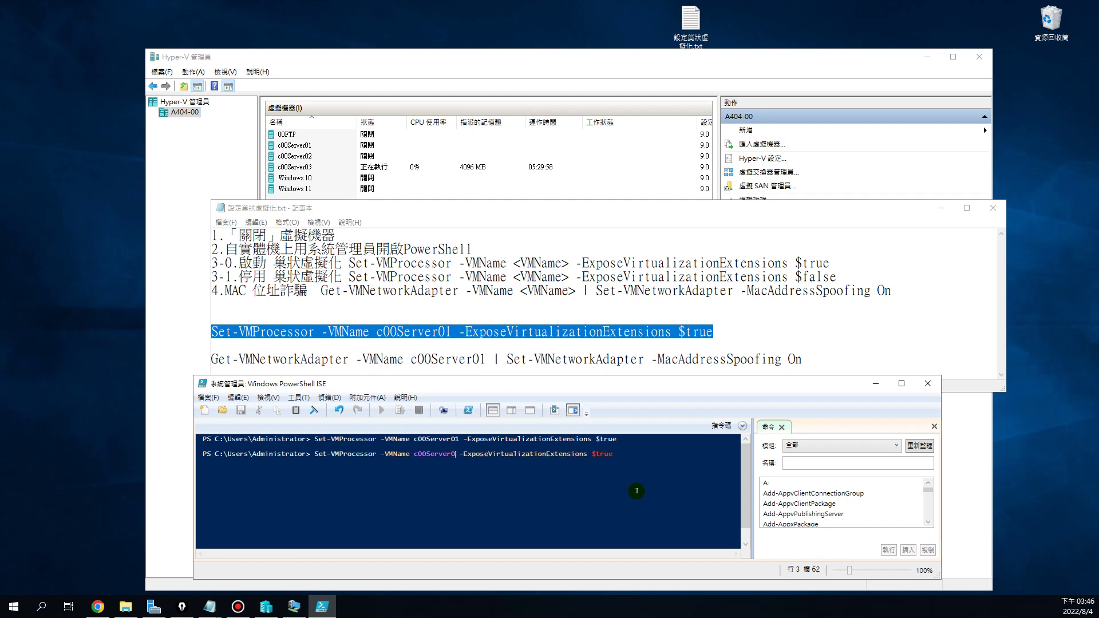
pyautogui.write('2')
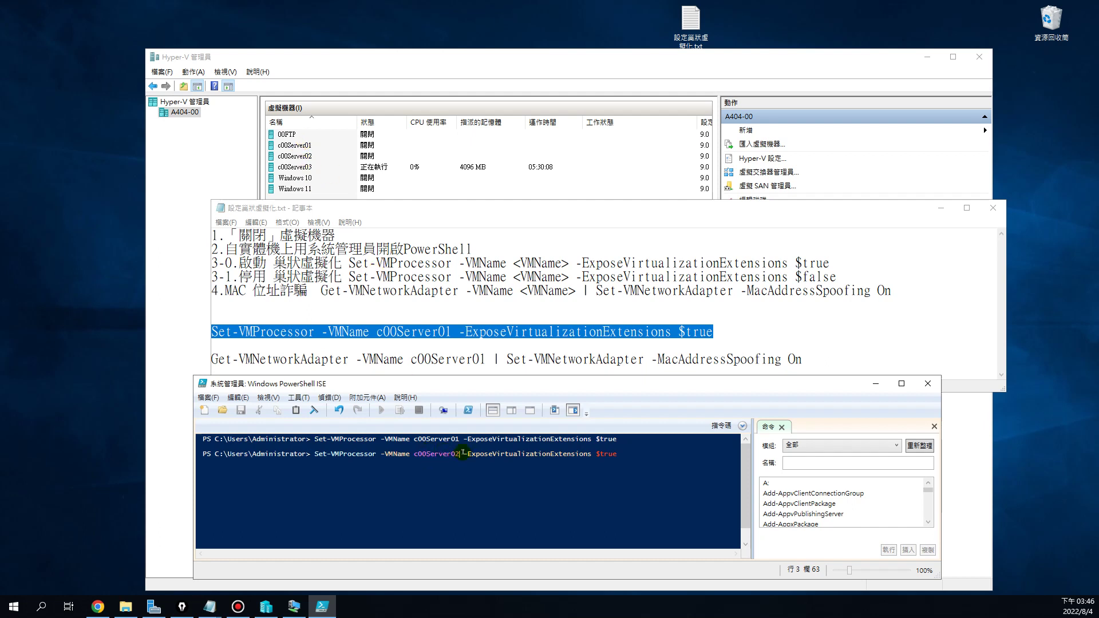
pyautogui.click(622, 453)
pyautogui.press('Return')
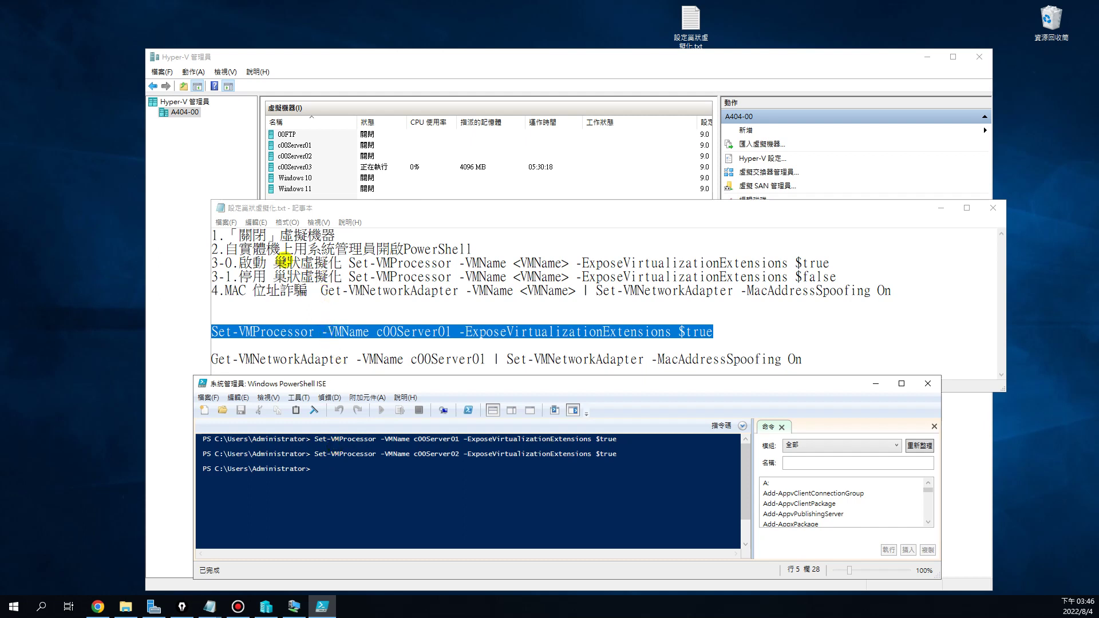
# Copy the Get-VMNetworkAdapter MAC spoofing command from the notes and run it for c00Server01
pyautogui.moveTo(326, 263); pyautogui.dragTo(827, 264)
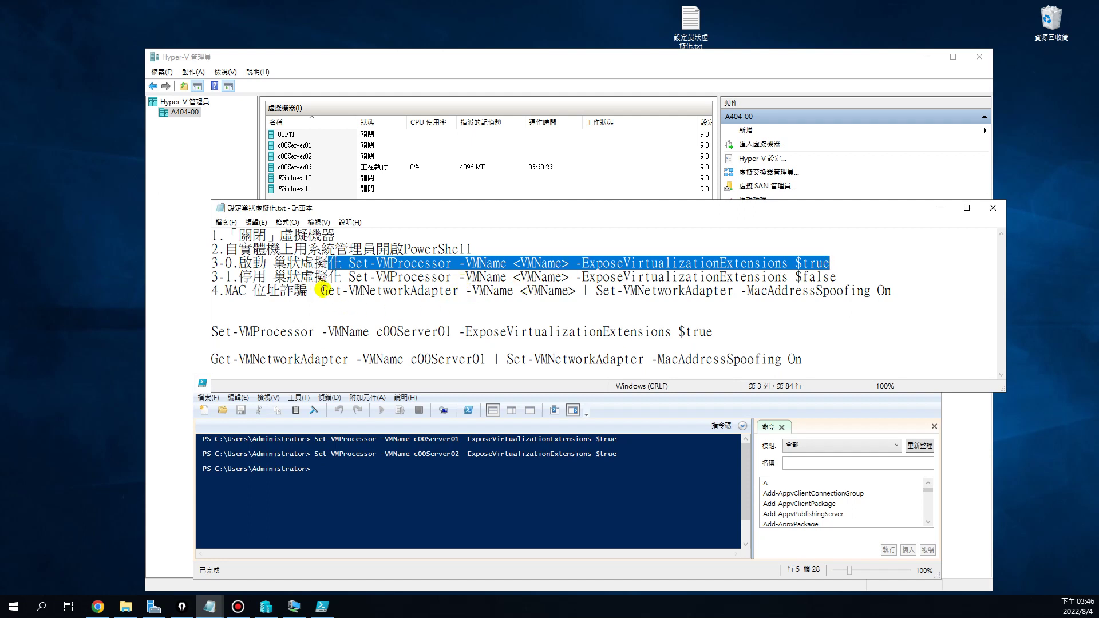
pyautogui.moveTo(210, 358); pyautogui.dragTo(797, 358)
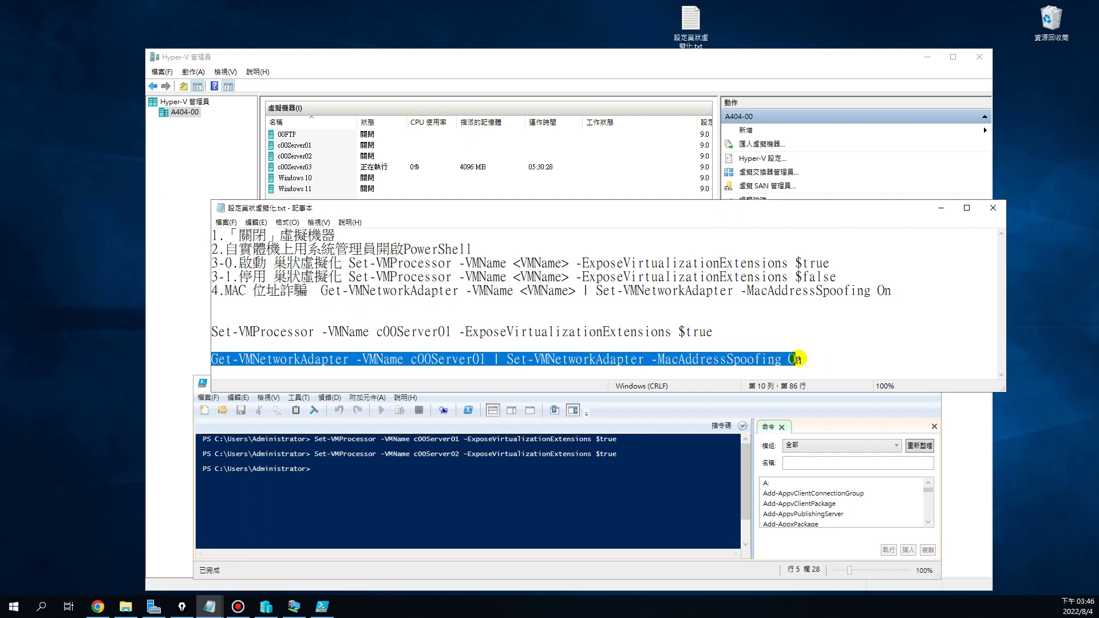
pyautogui.rightClick(736, 360)
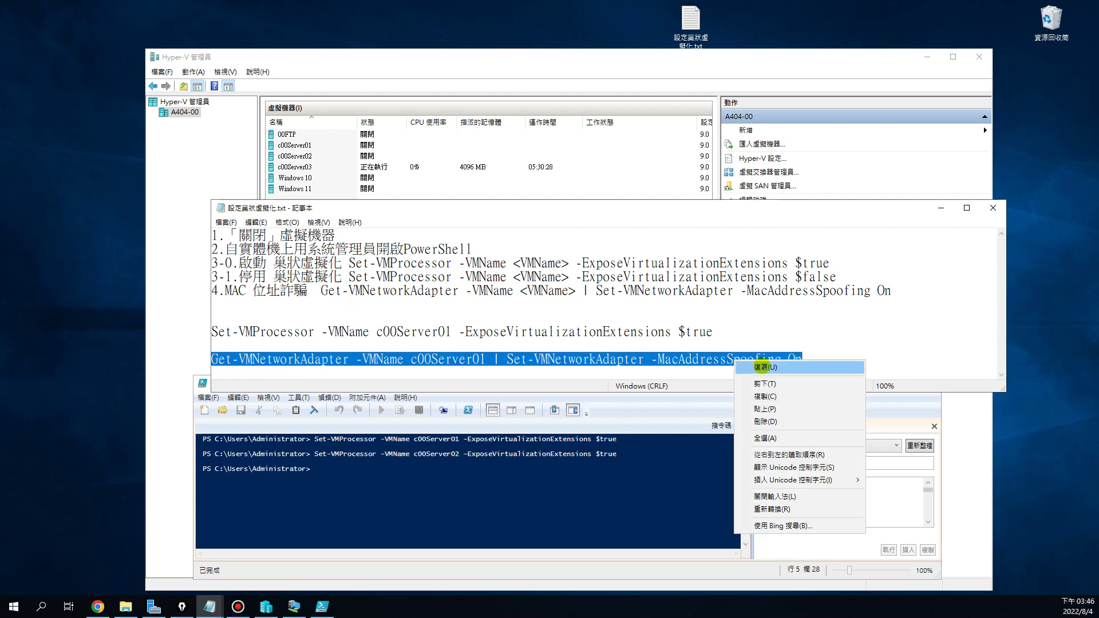
pyautogui.click(767, 396)
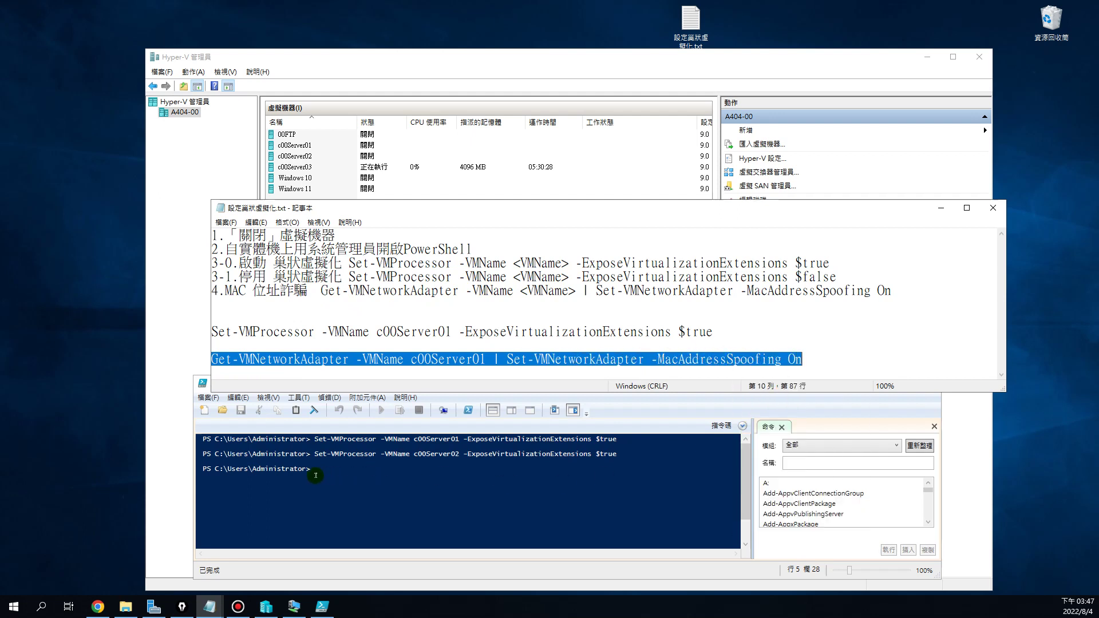
pyautogui.click(317, 475)
pyautogui.rightClick(316, 470)
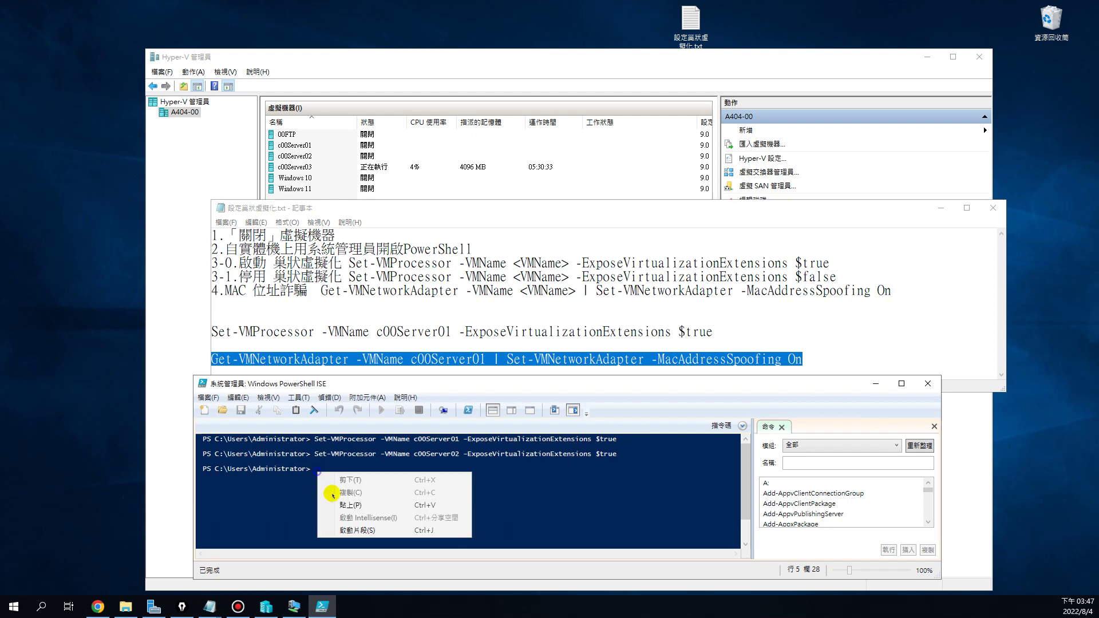
pyautogui.click(373, 508)
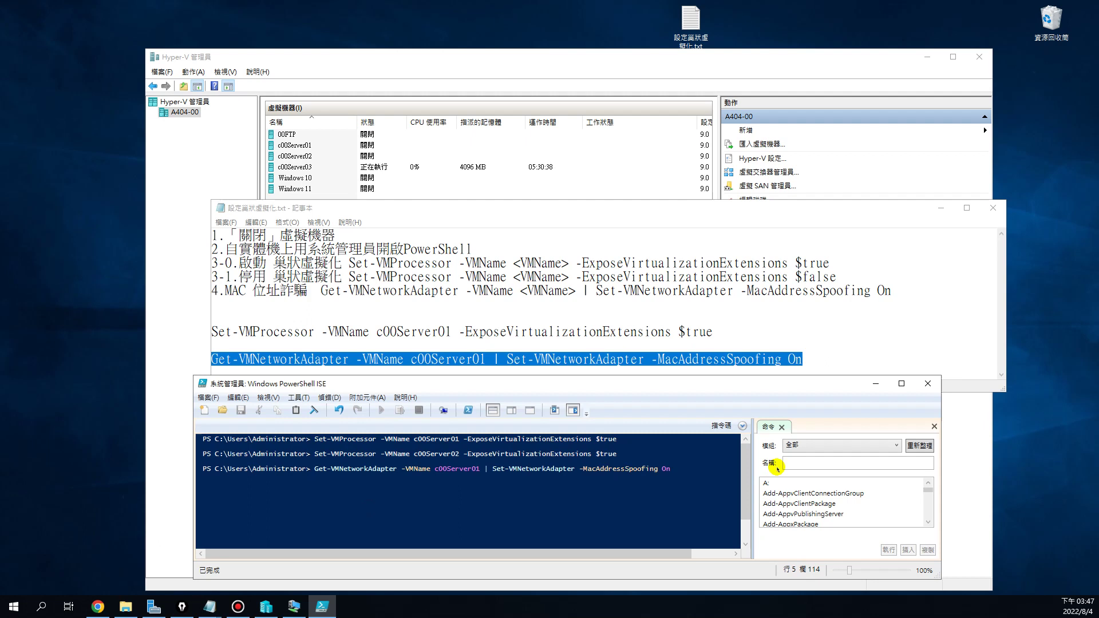
pyautogui.press('Return')
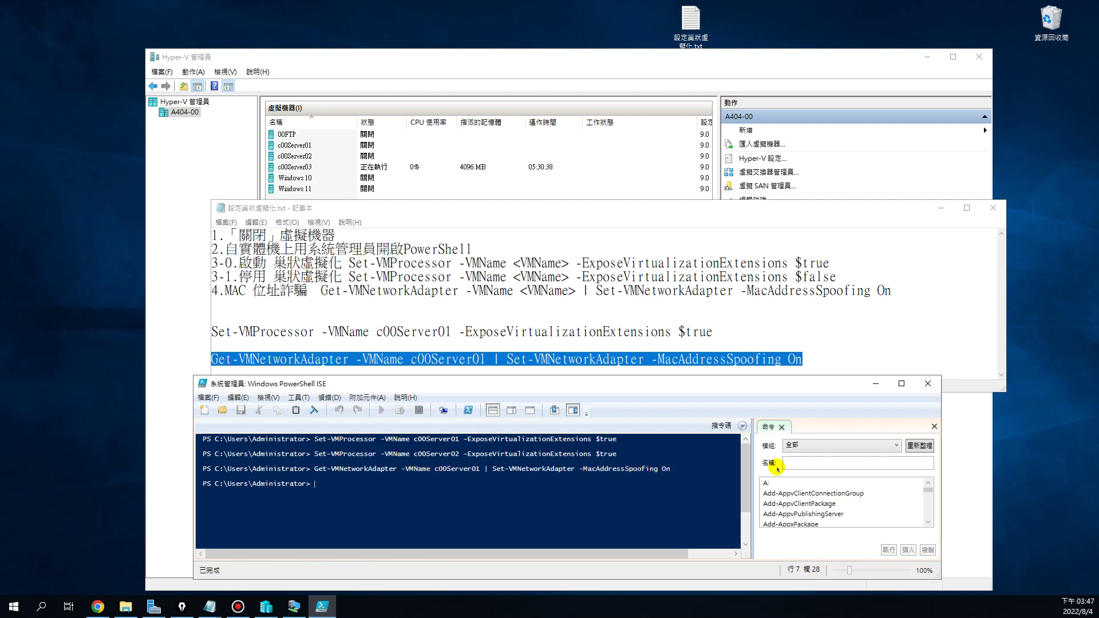
# Recall the MAC spoofing command, change it to c00Server02, and run it
pyautogui.press('Up')
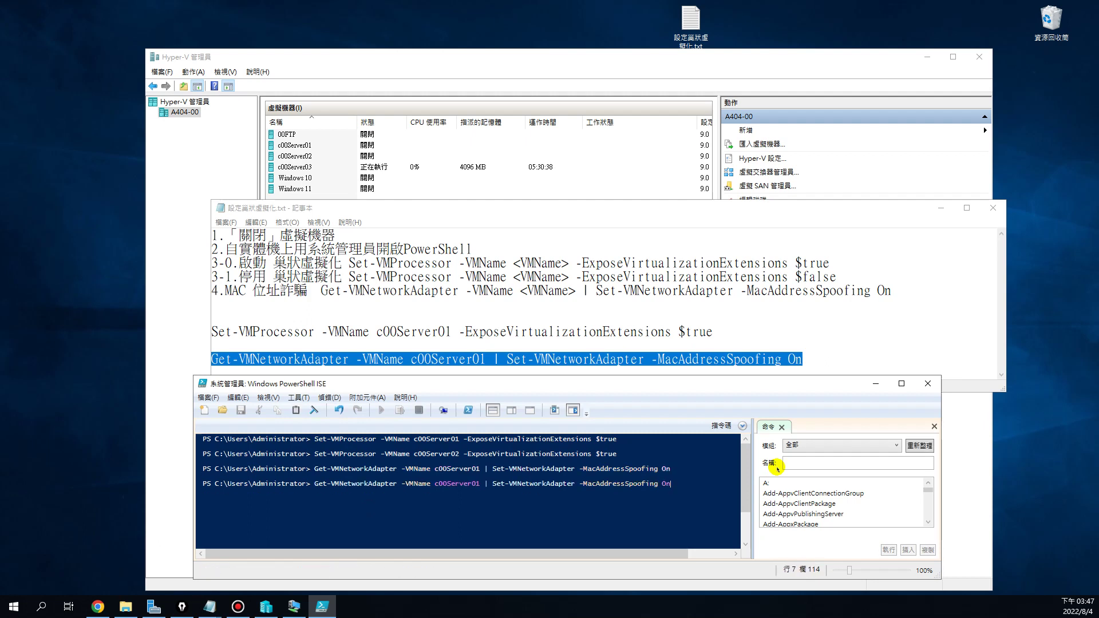
pyautogui.press('Up')
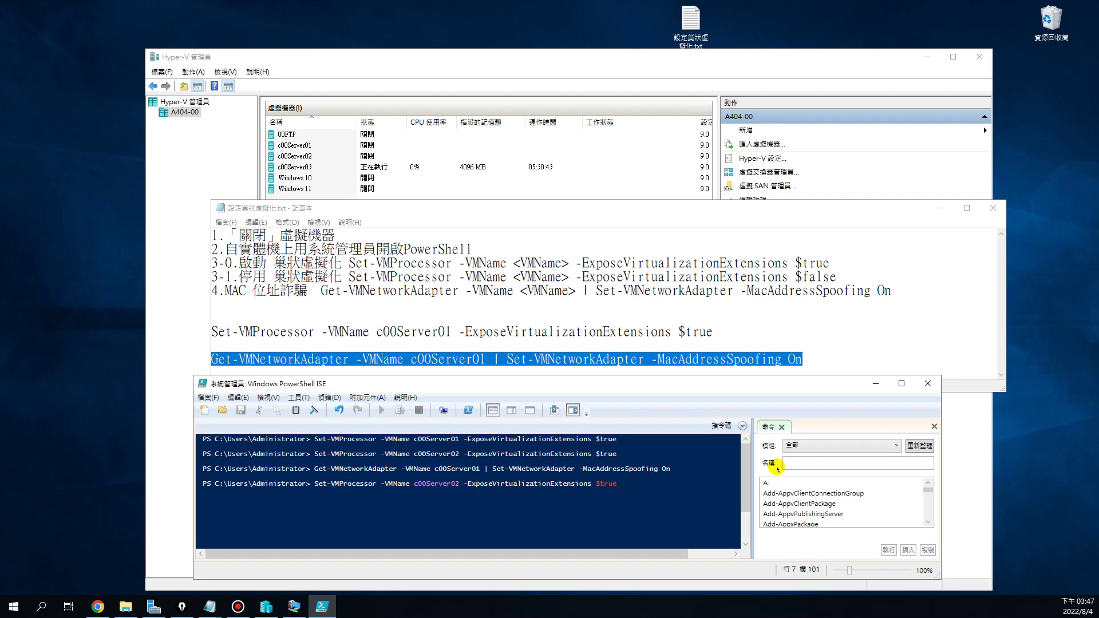
pyautogui.press('Down')
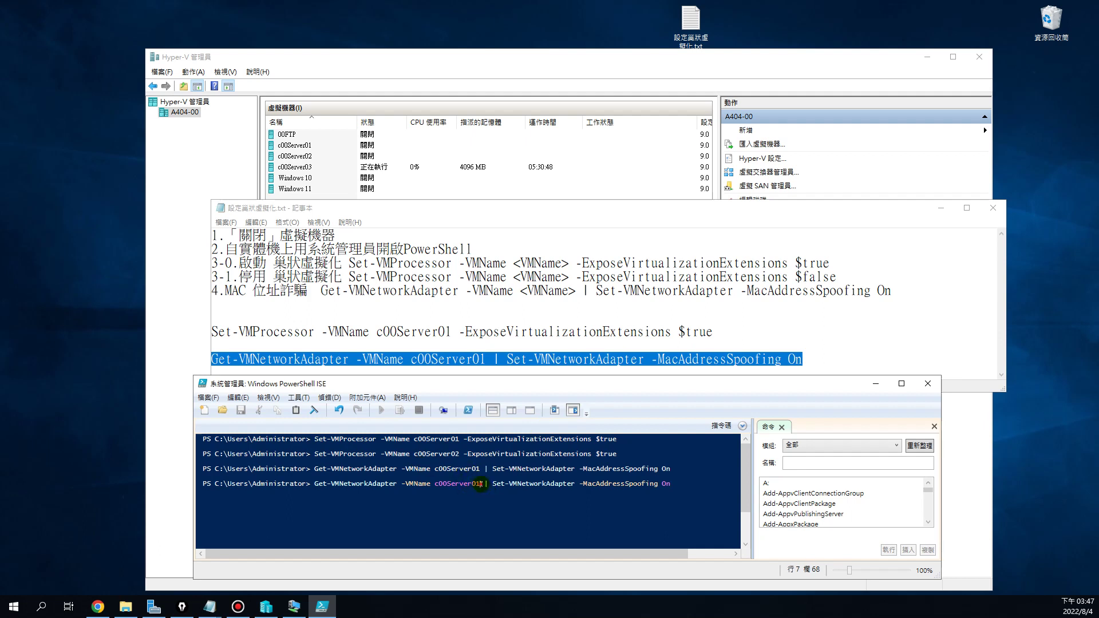
pyautogui.press('BackSpace')
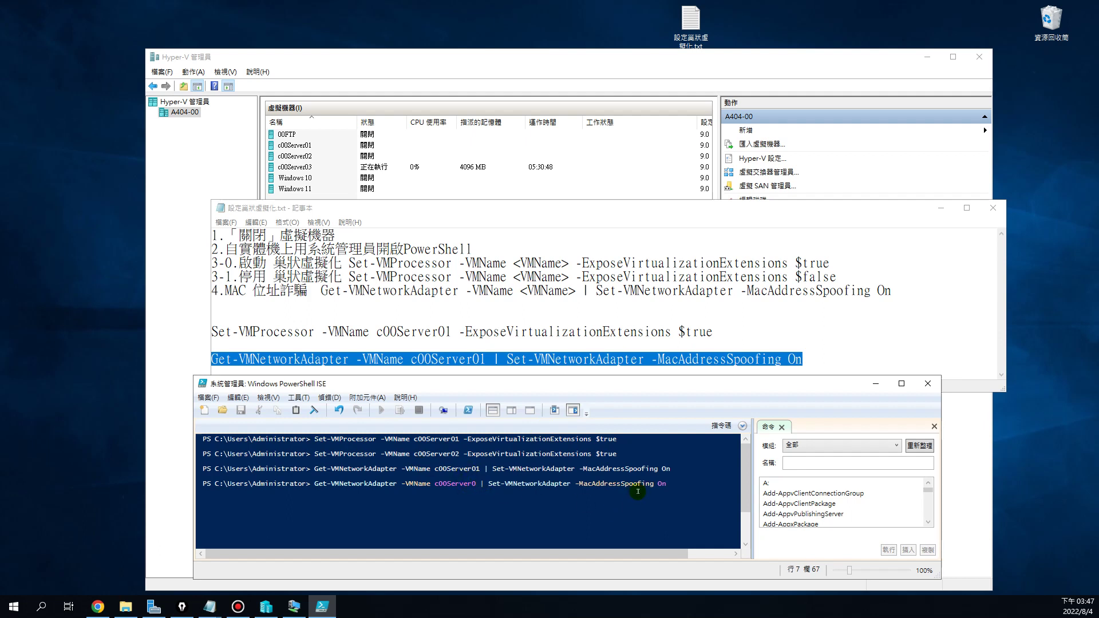
pyautogui.write('2')
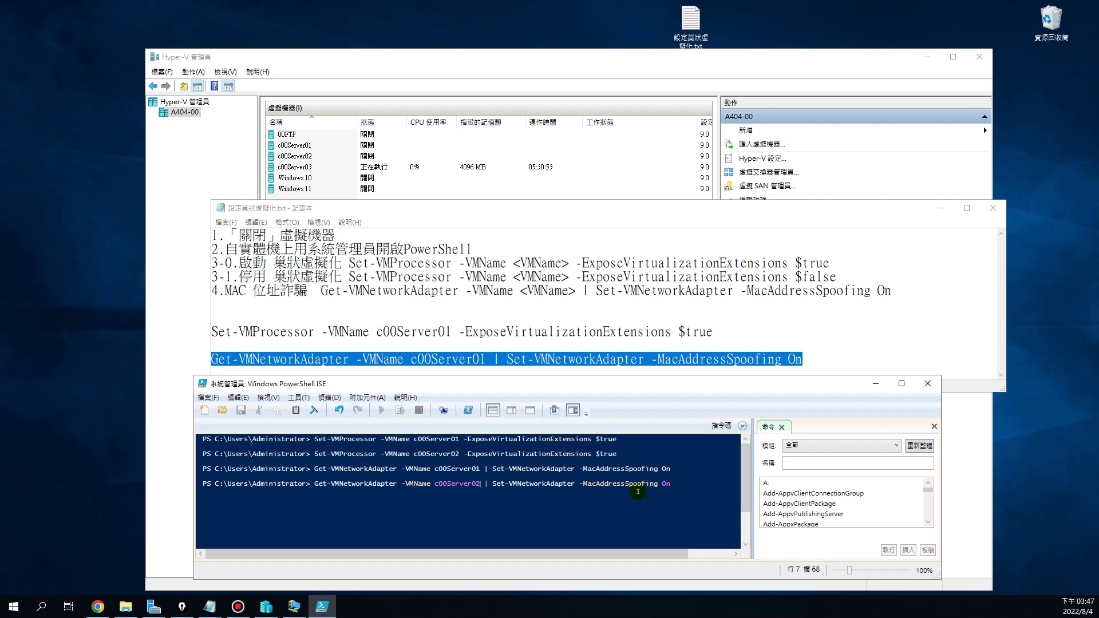
pyautogui.press('Return')
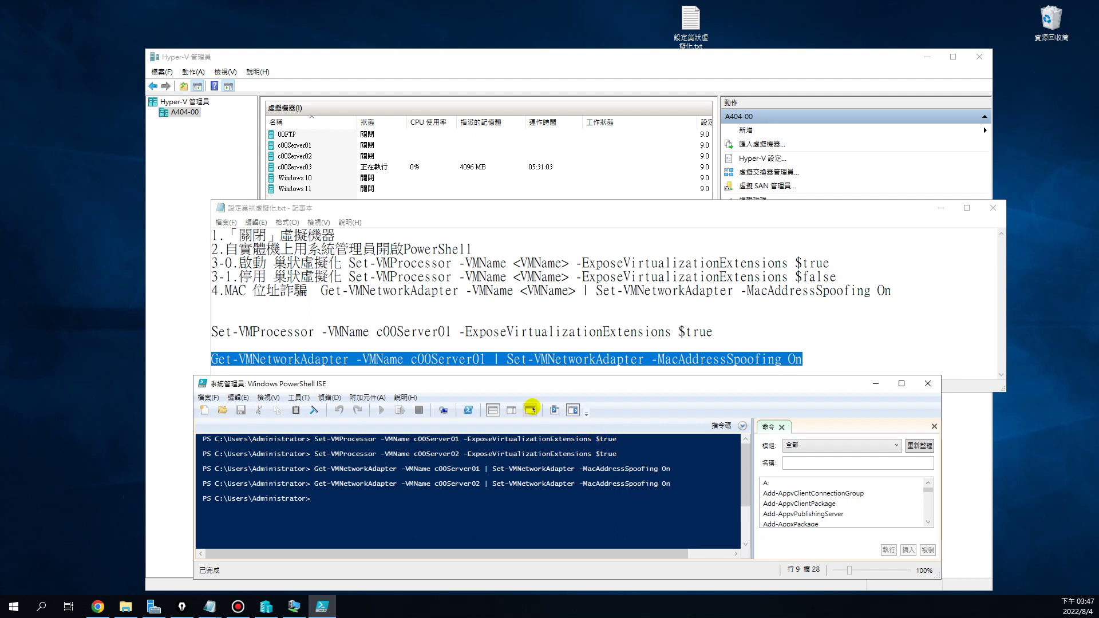
# Close PowerShell ISE, then save and close the nested virtualization notes in Notepad
pyautogui.click(928, 384)
pyautogui.click(535, 301)
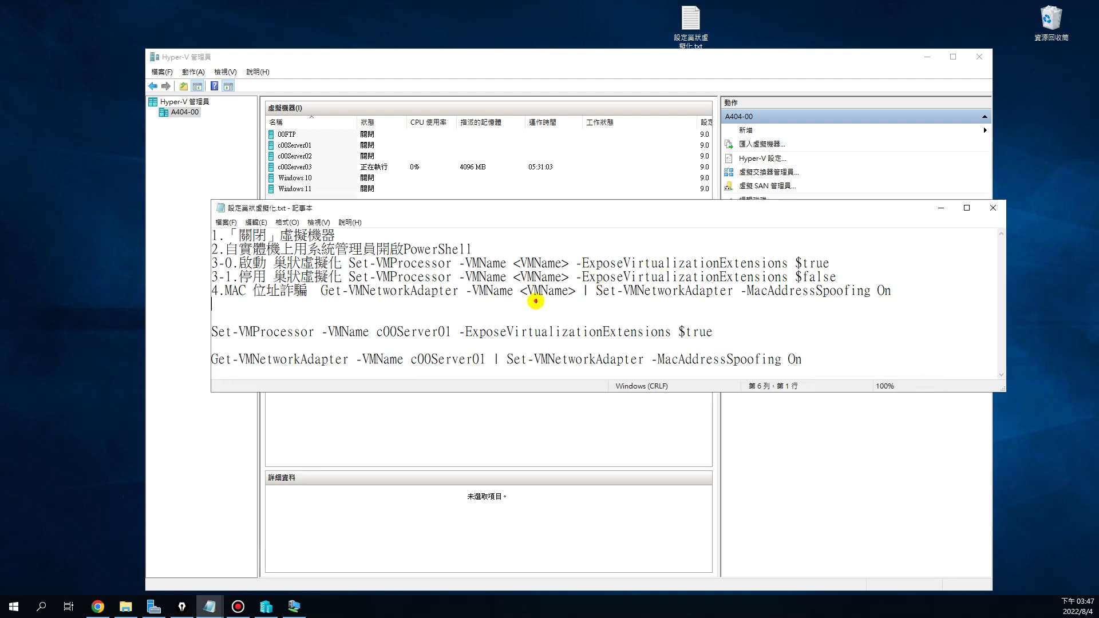
pyautogui.click(225, 222)
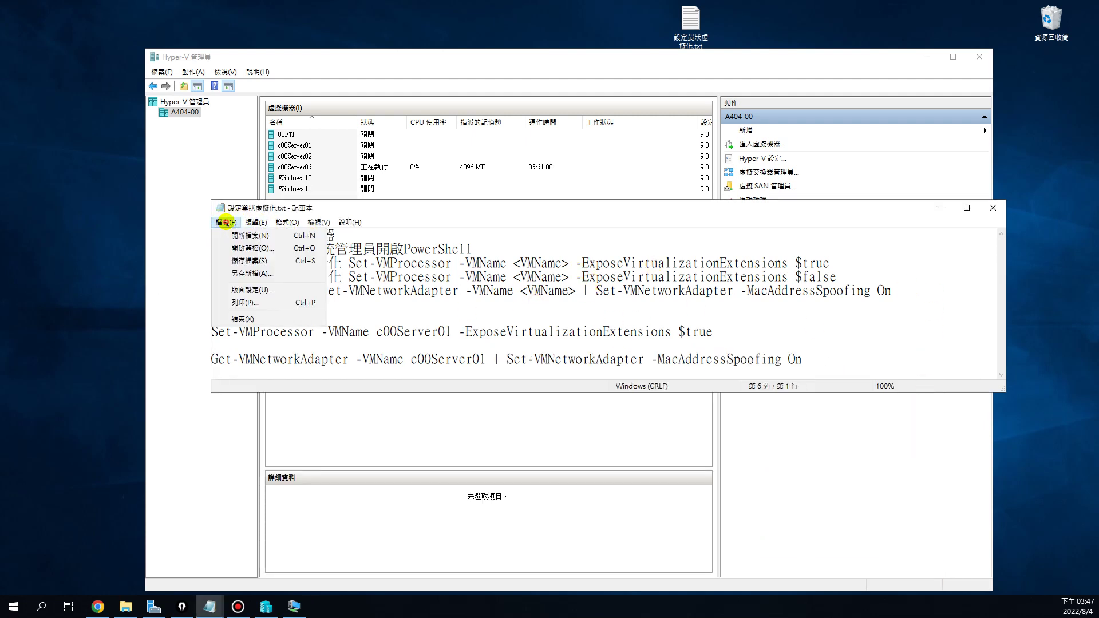
pyautogui.click(240, 262)
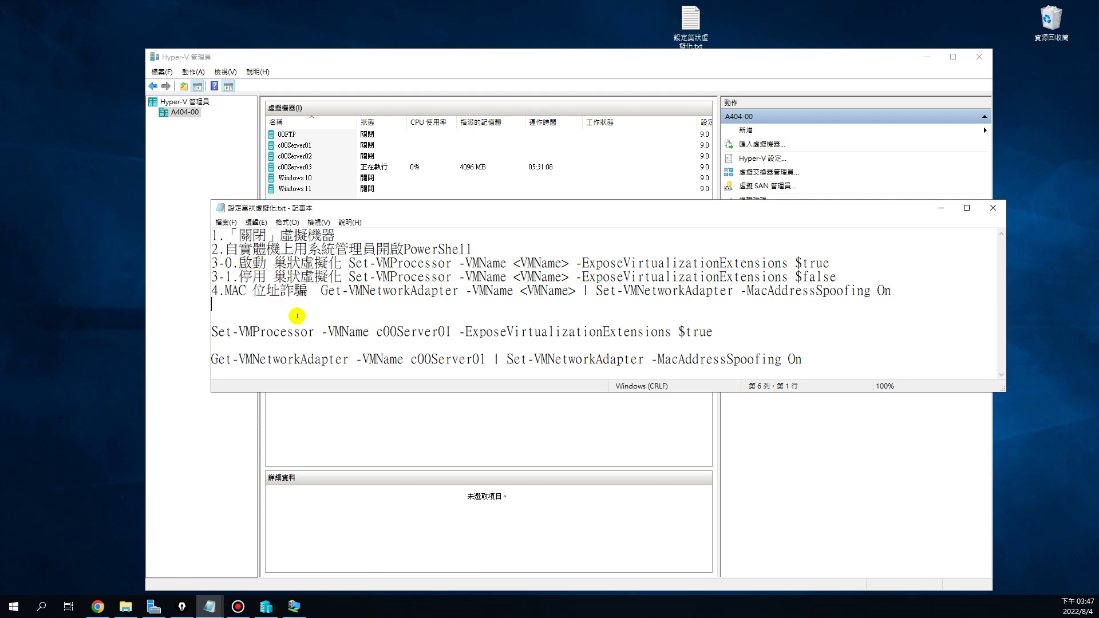
pyautogui.click(990, 207)
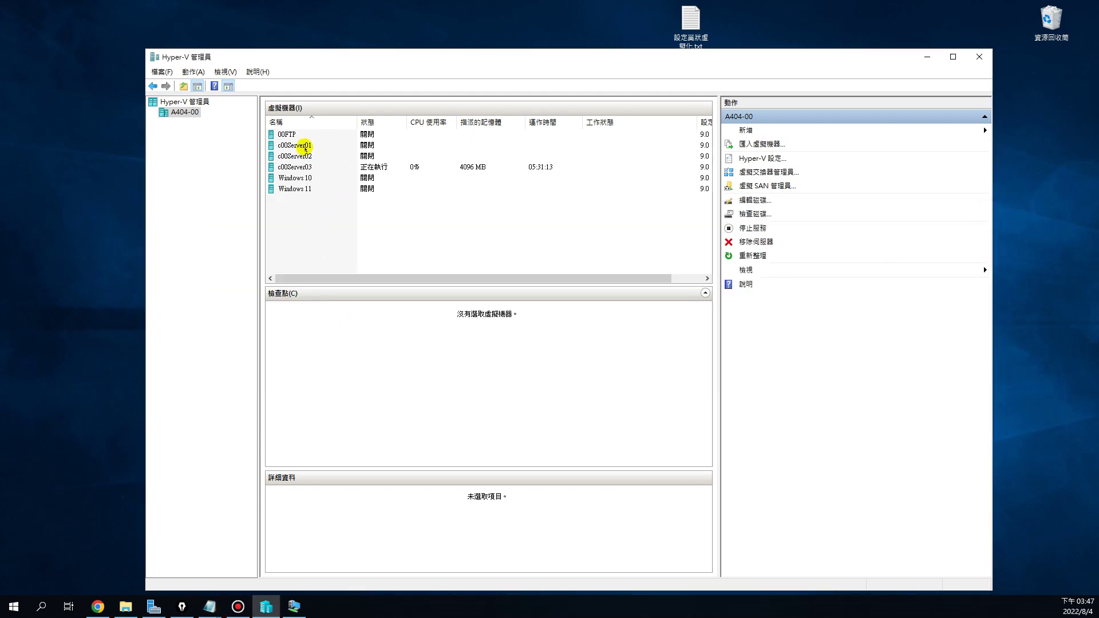
# Start the c00Server01 and c00Server02 virtual machines from their right-click menus
pyautogui.click(305, 147)
pyautogui.click(312, 155)
pyautogui.click(308, 146)
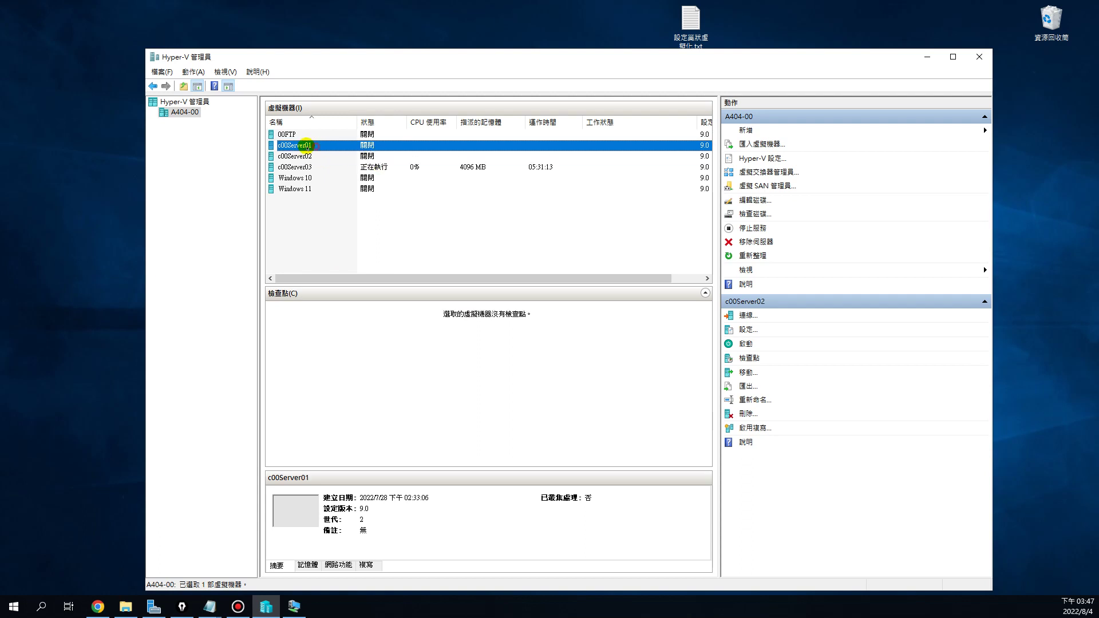
pyautogui.rightClick(315, 146)
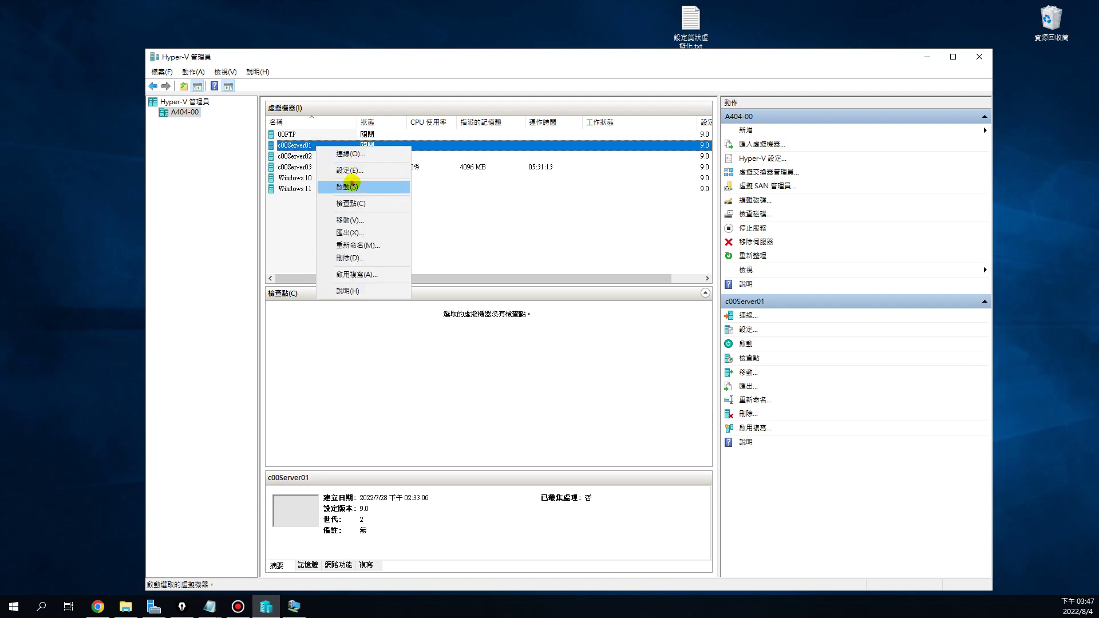
pyautogui.click(351, 185)
pyautogui.click(303, 156)
pyautogui.rightClick(313, 156)
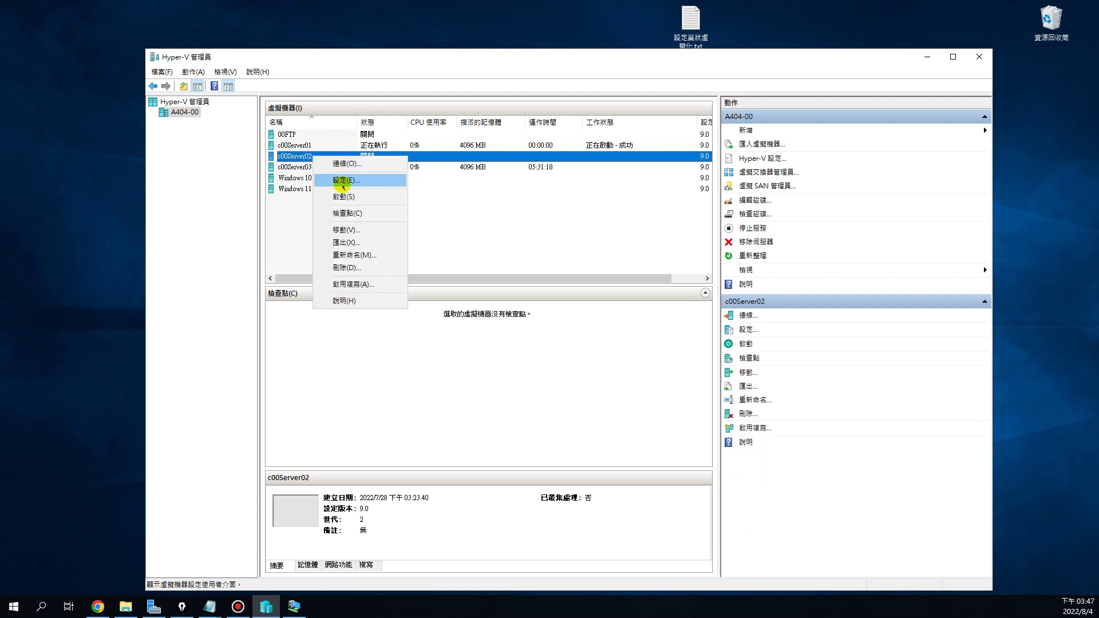
pyautogui.click(344, 197)
# Close the c00Server03 console and open console connections to c00Server01 and c00Server02
pyautogui.click(307, 167)
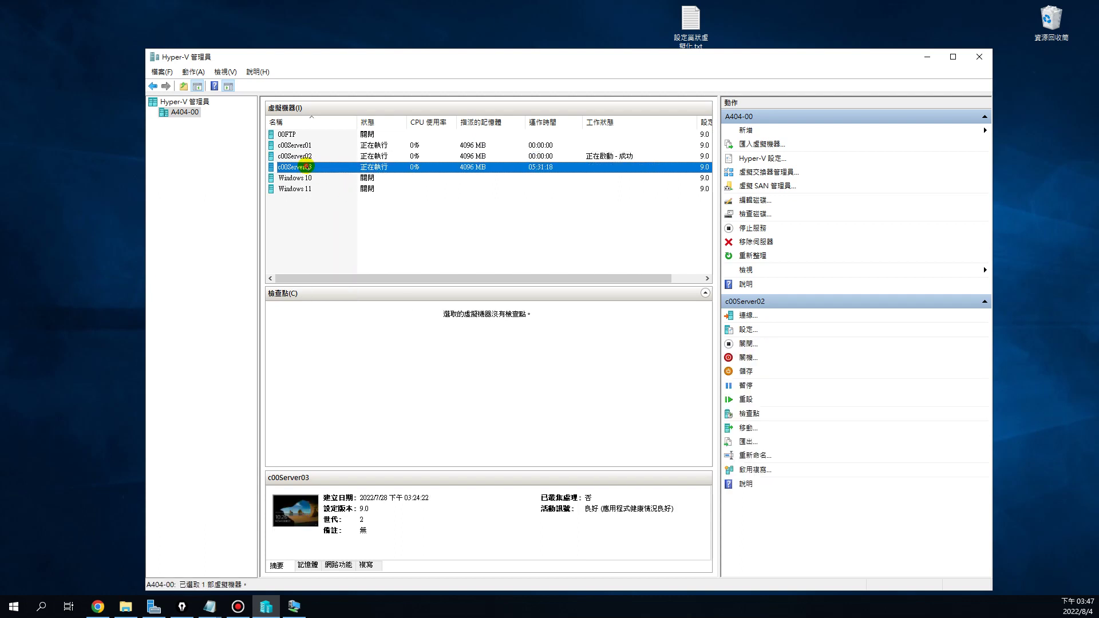
pyautogui.click(295, 606)
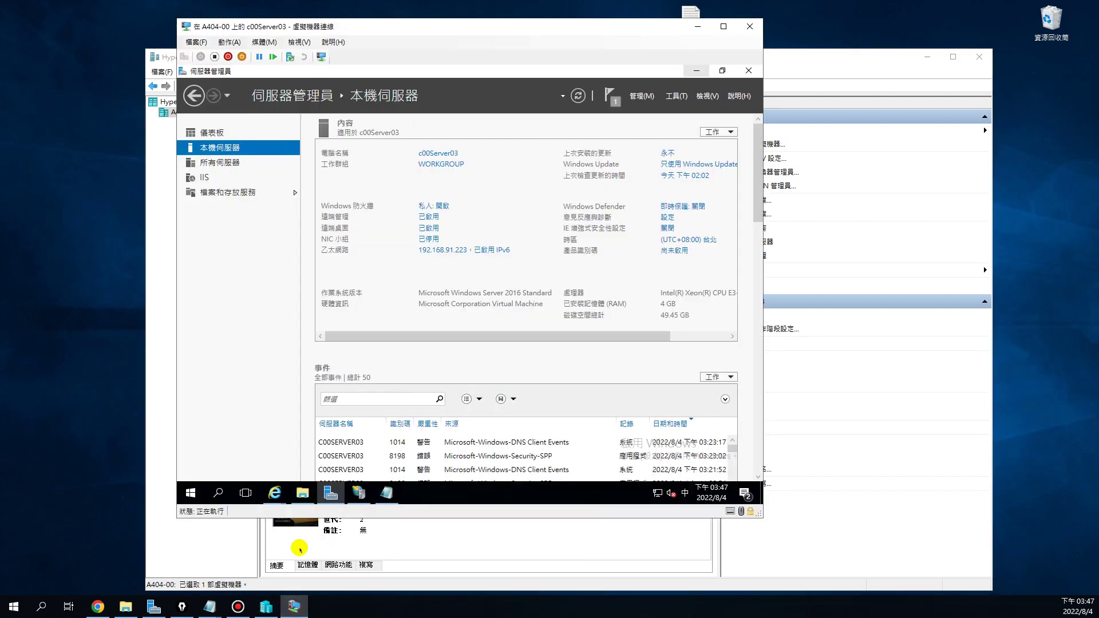
pyautogui.click(750, 27)
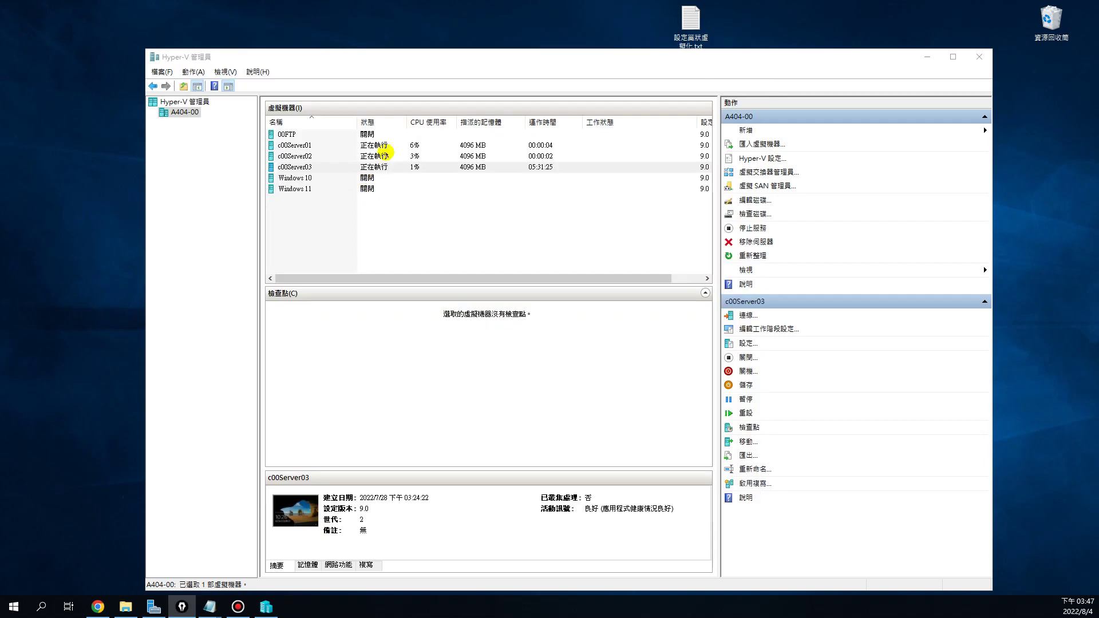
pyautogui.doubleClick(300, 145)
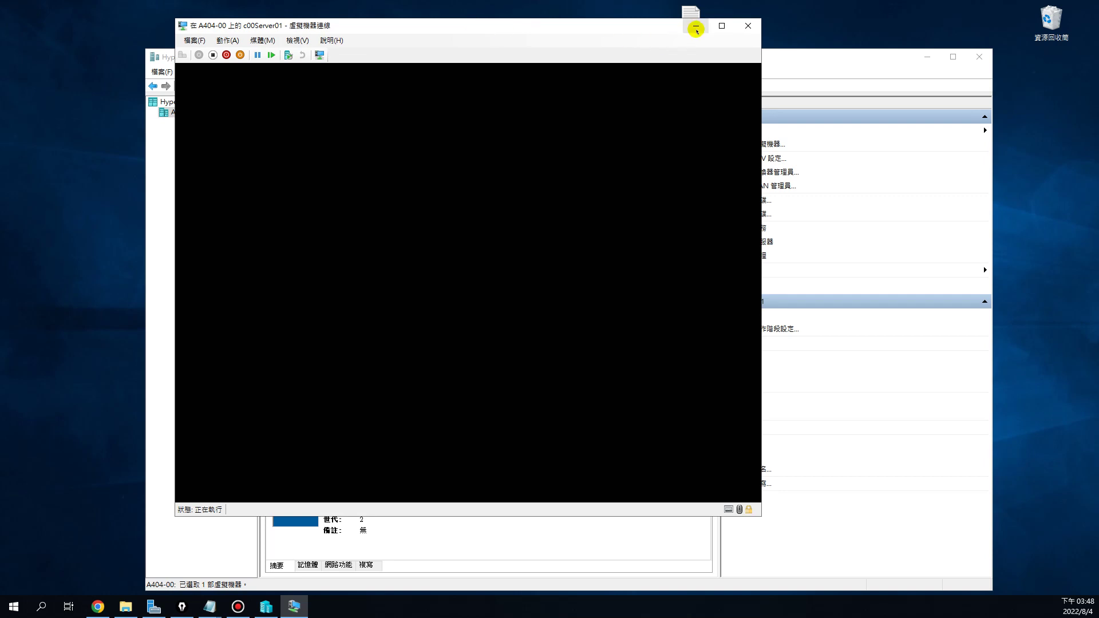
pyautogui.click(694, 26)
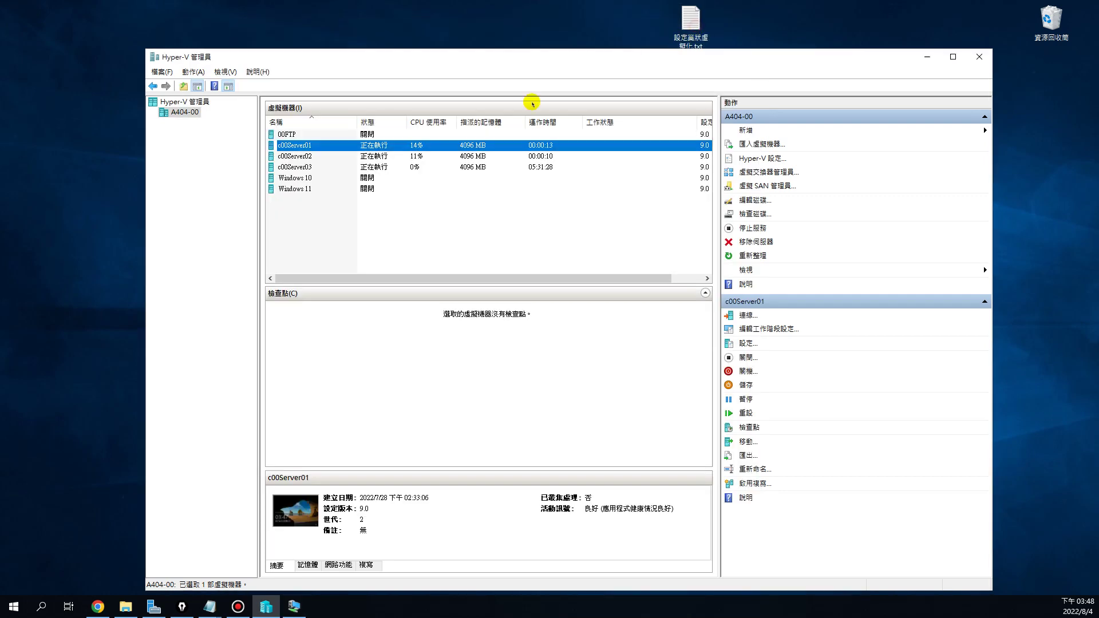
pyautogui.doubleClick(307, 156)
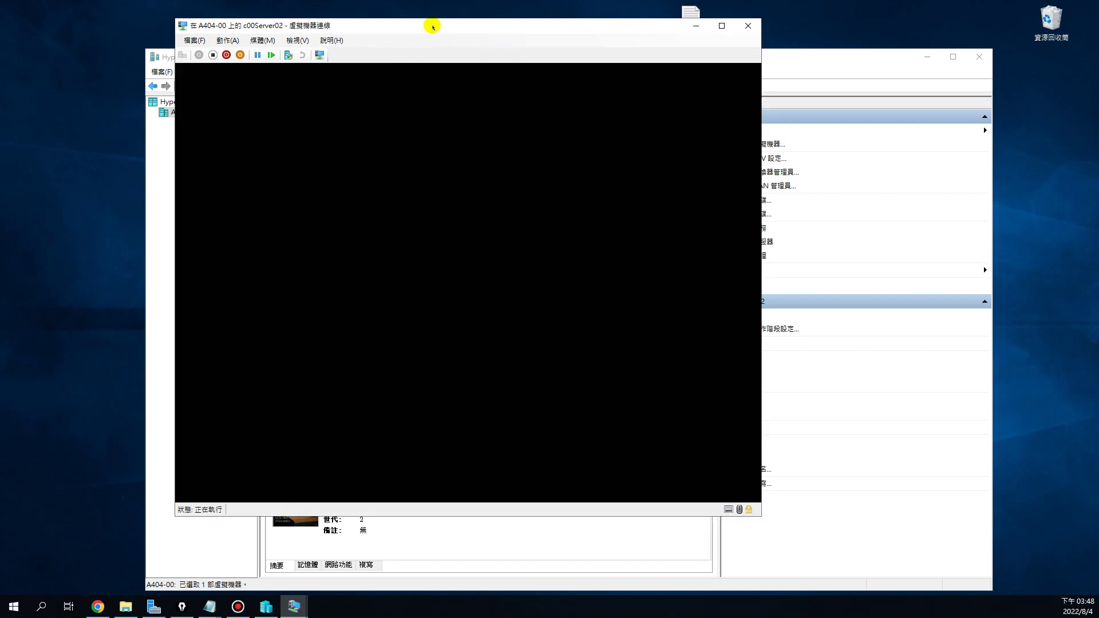
pyautogui.moveTo(433, 27); pyautogui.dragTo(747, 90)
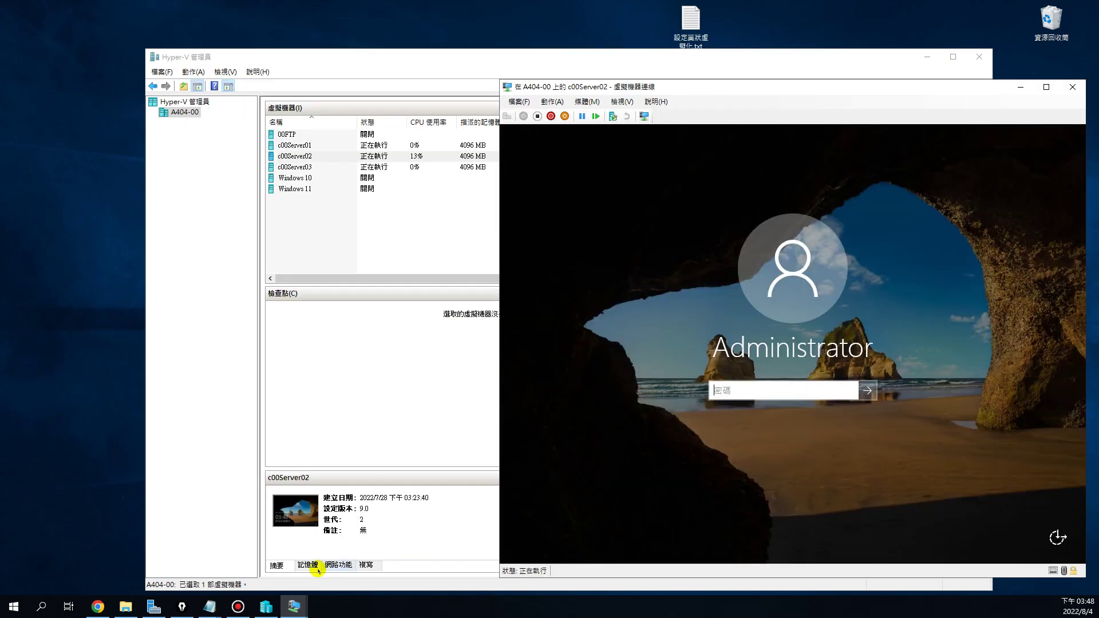
# Move the c00Server01 console to the left and sign in as Administrator with Caps Lock off
pyautogui.click(294, 606)
pyautogui.click(255, 553)
pyautogui.moveTo(515, 24); pyautogui.dragTo(354, 95)
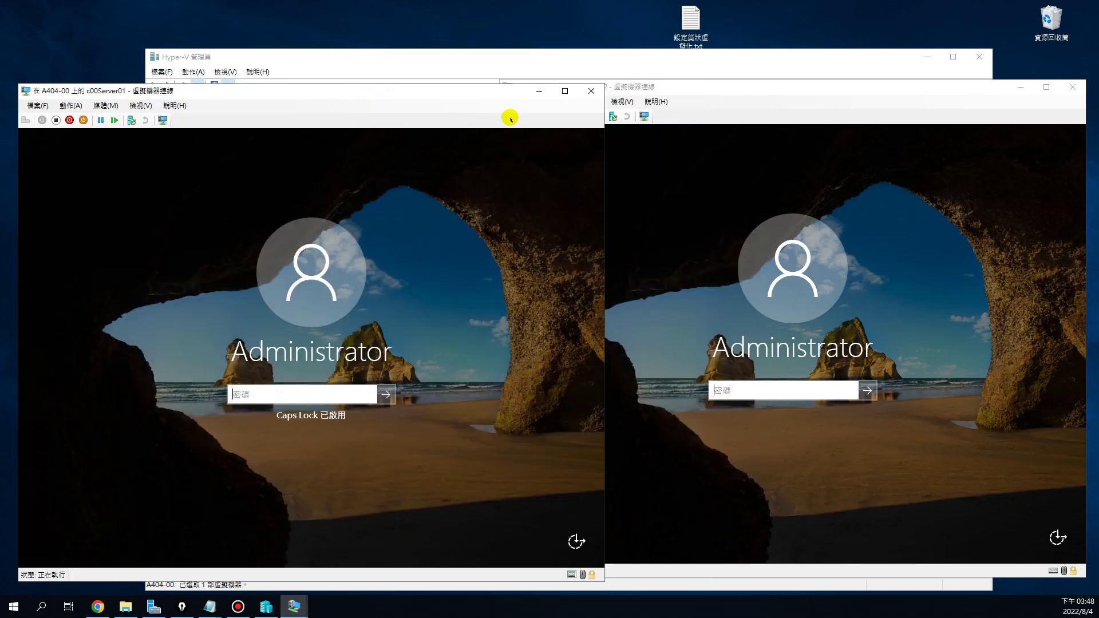
pyautogui.moveTo(472, 90); pyautogui.dragTo(475, 86)
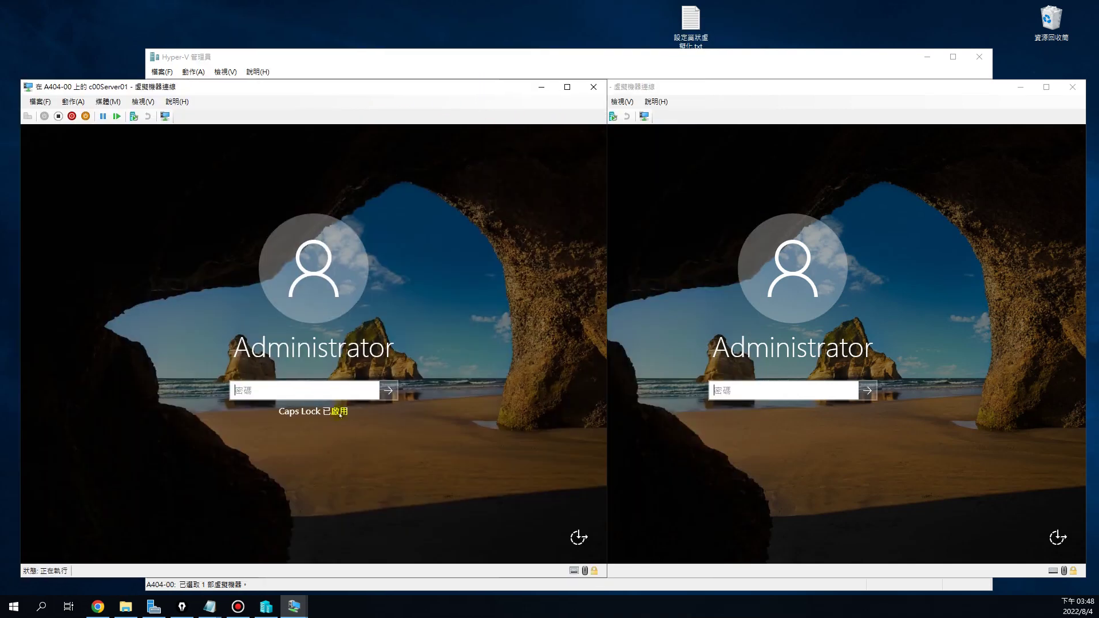
pyautogui.click(311, 394)
pyautogui.press('capslock')
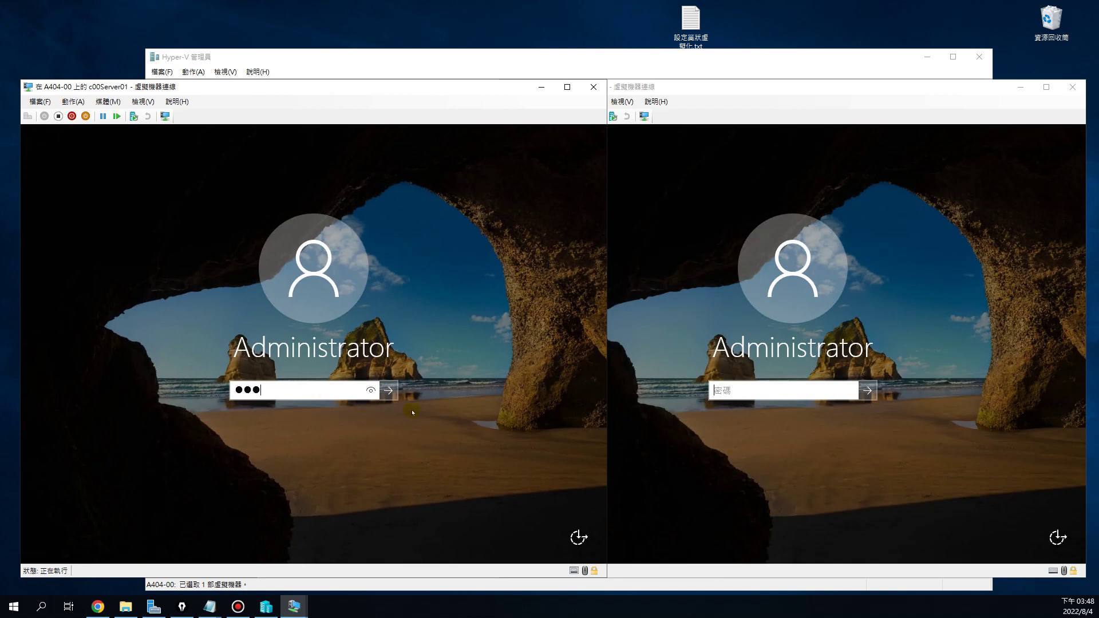
pyautogui.press('Return')
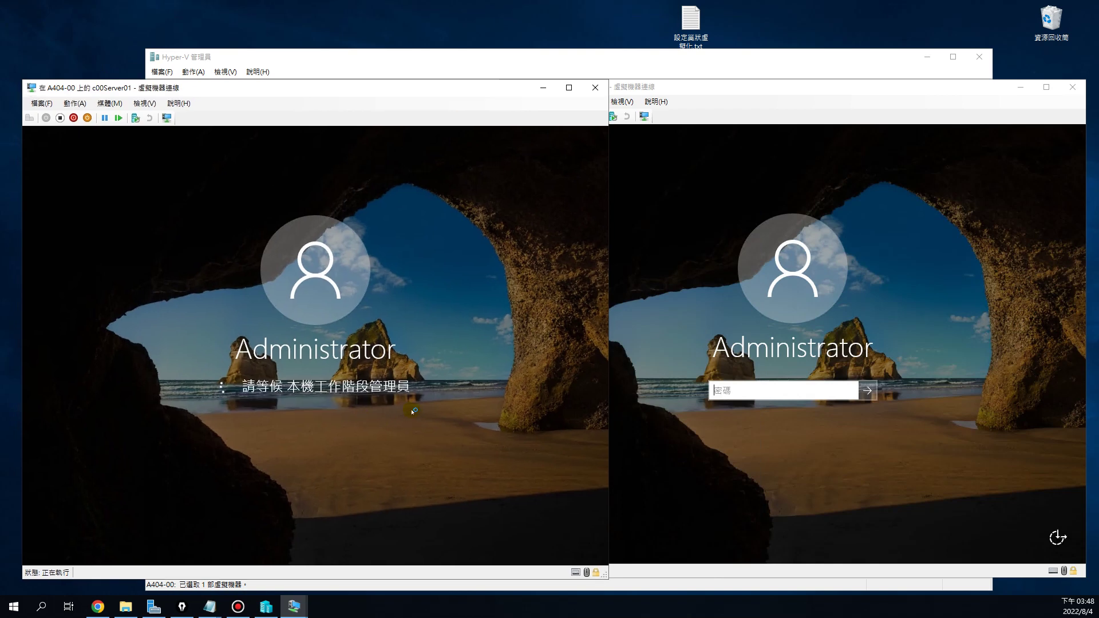
# Sign in to c00Server02 as Administrator with the account password
pyautogui.click(731, 390)
pyautogui.write('1')
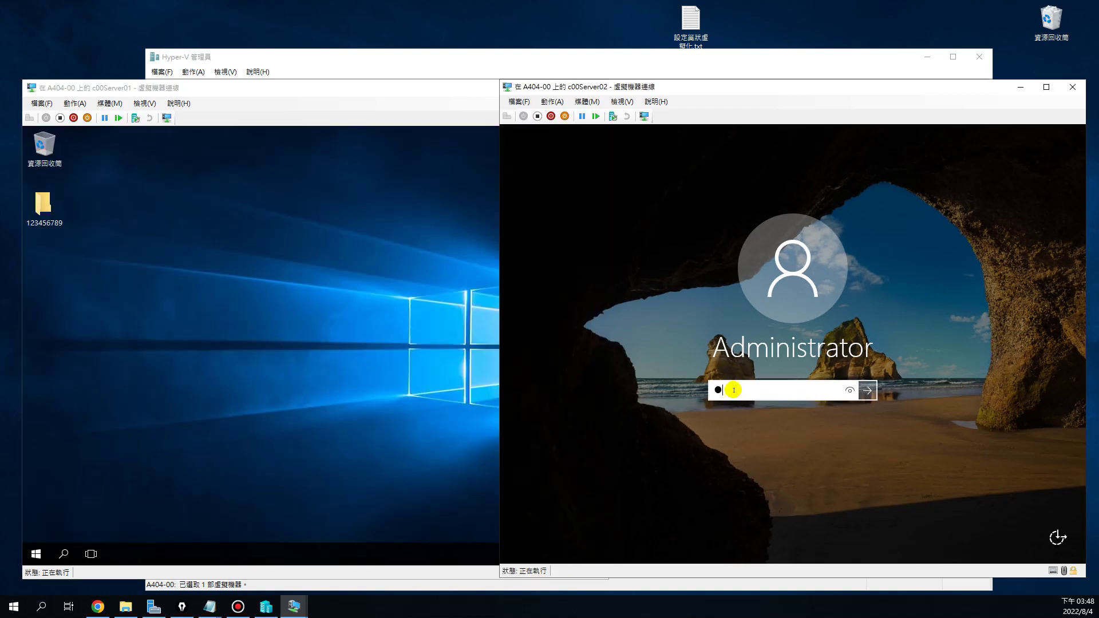
pyautogui.press('Return')
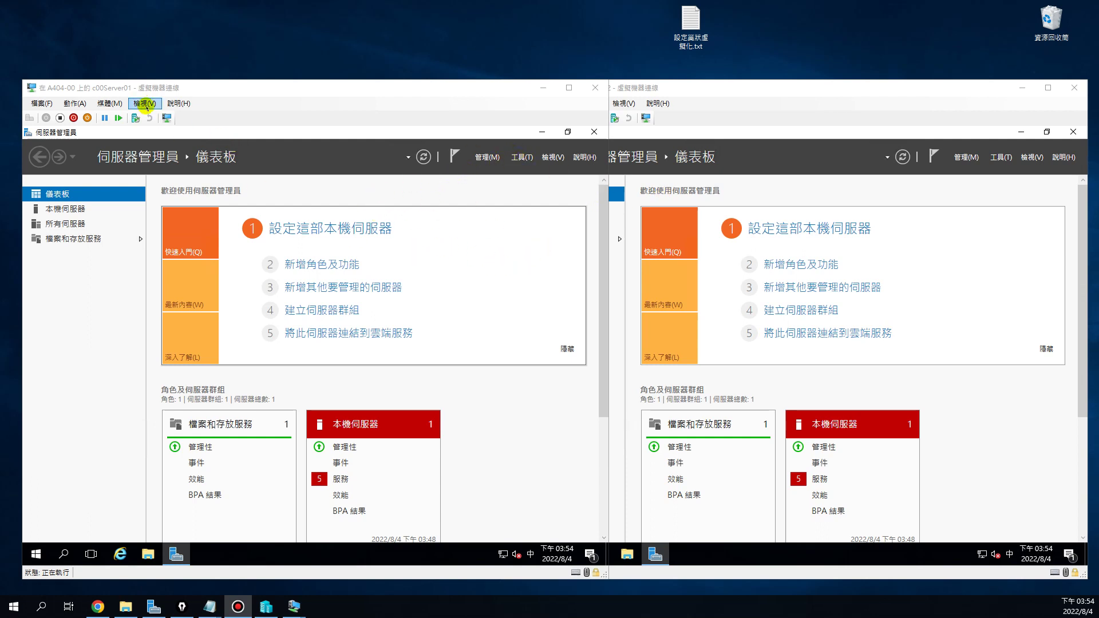
# In c00Server01's Server Manager, choose Manage > Add Servers (新增伺服器)
pyautogui.click(155, 130)
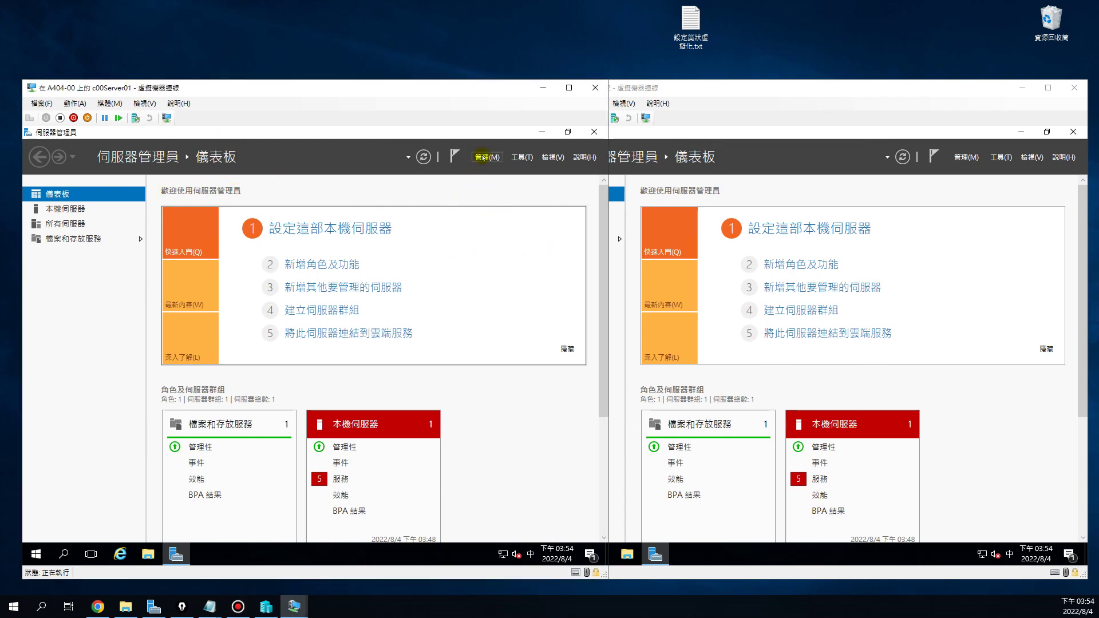
pyautogui.click(482, 156)
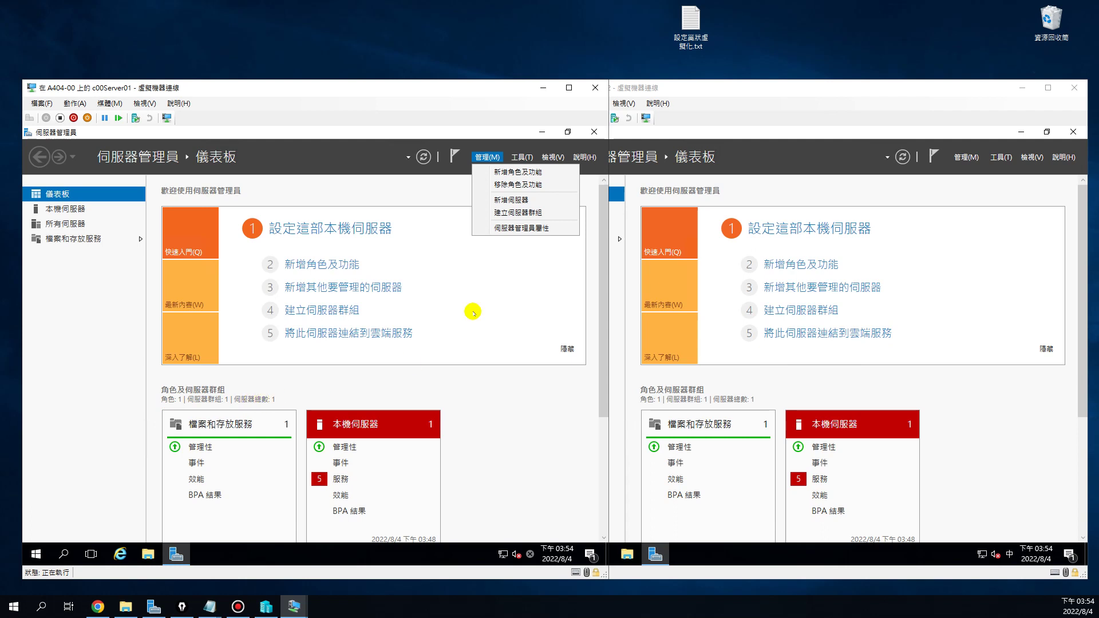
pyautogui.click(508, 200)
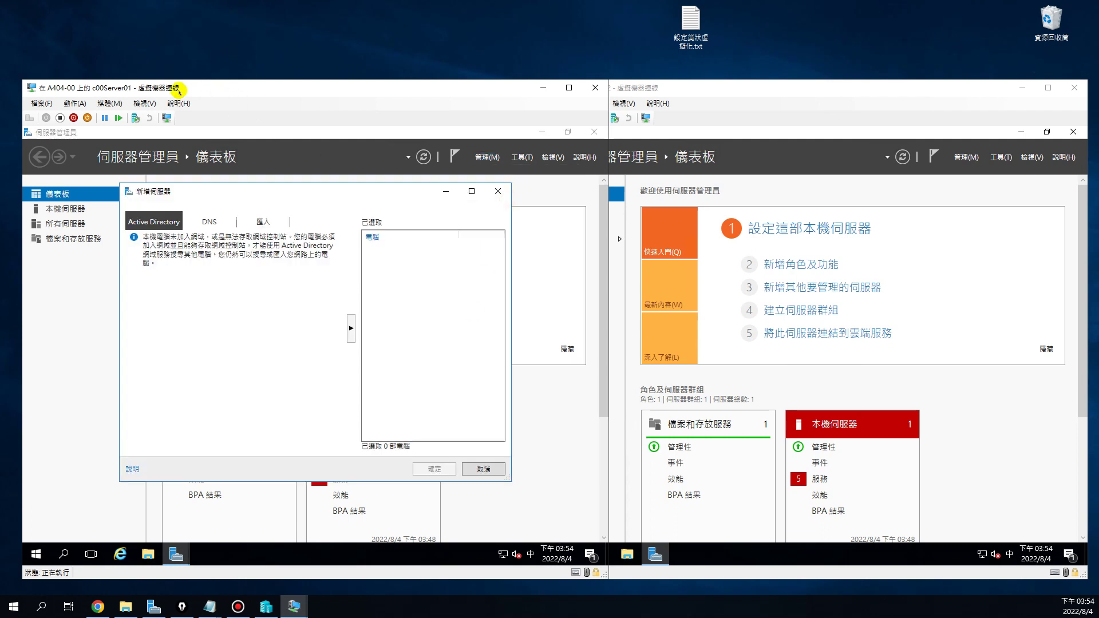
# On the DNS tab, search the mistyped address 192.189 and decline adding it
pyautogui.click(211, 222)
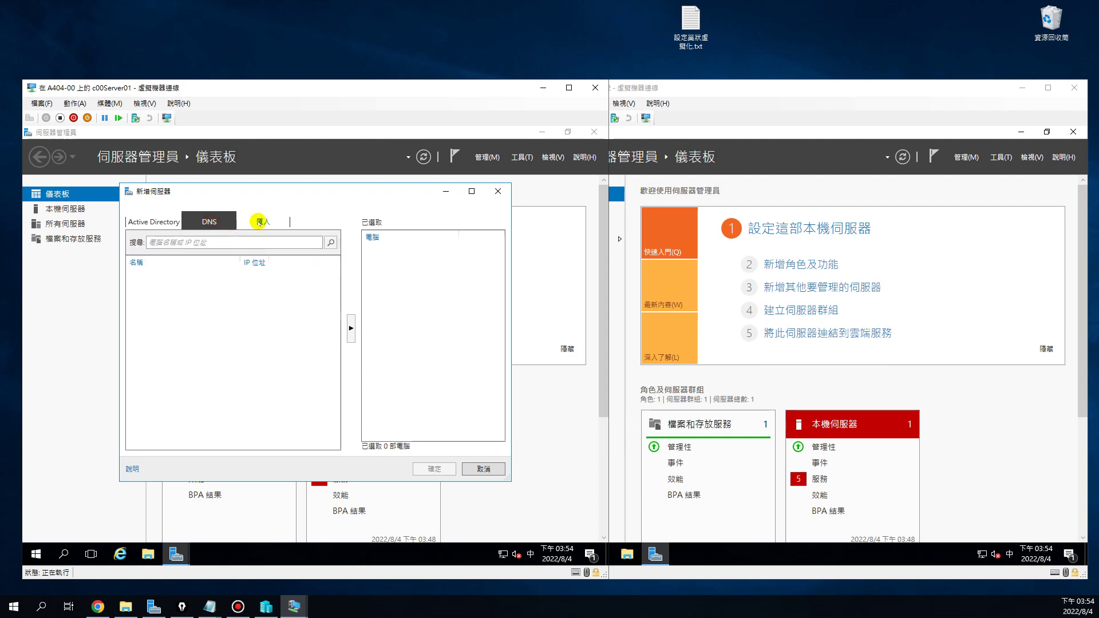
pyautogui.click(261, 221)
pyautogui.click(210, 221)
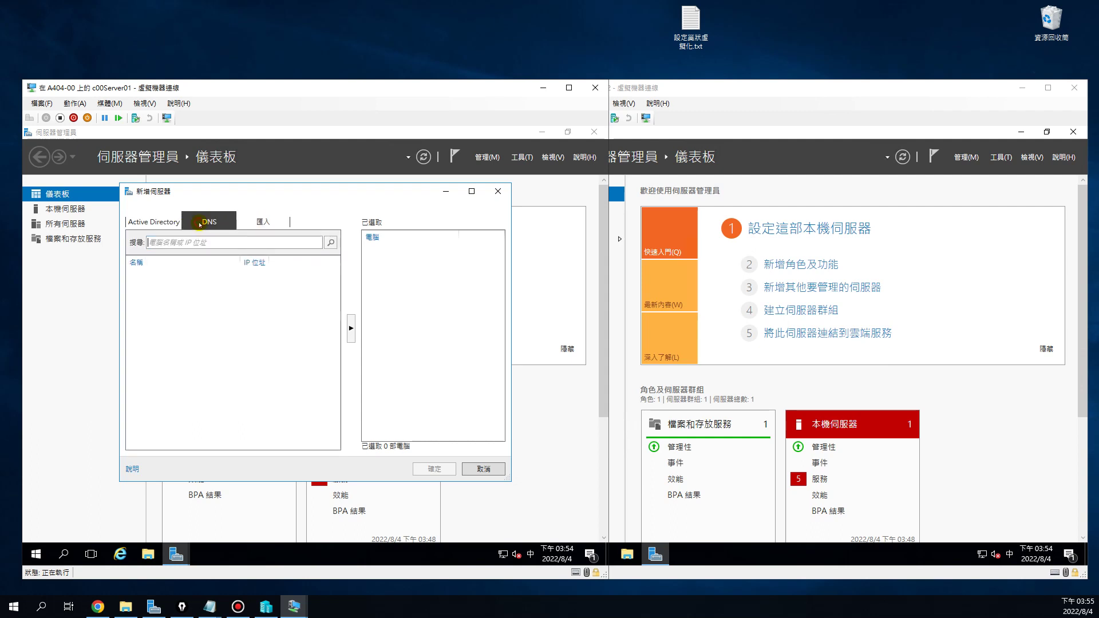
pyautogui.click(152, 222)
pyautogui.click(210, 221)
pyautogui.write('192.189')
pyautogui.press('Return')
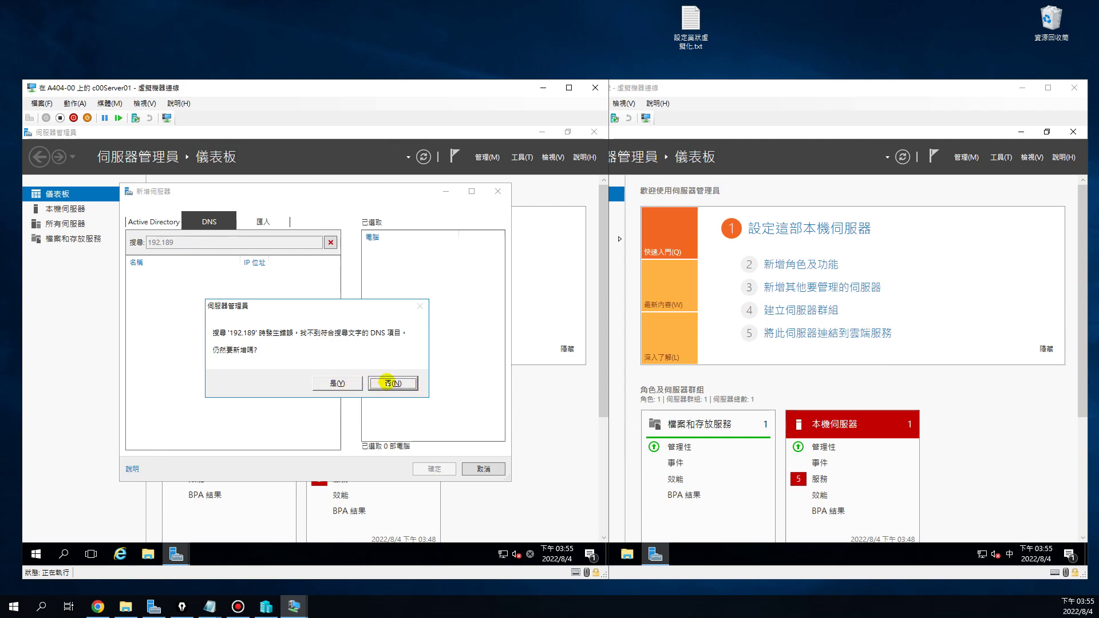
pyautogui.click(334, 383)
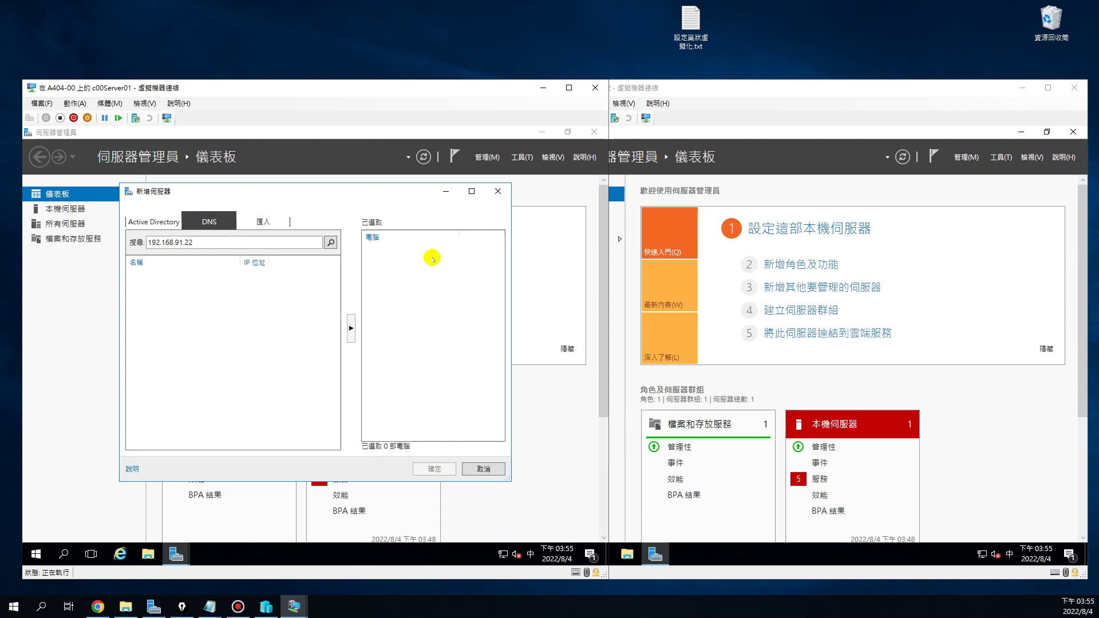
# Search DNS for 192.168.91.222 and add it despite no DNS match
pyautogui.click(330, 243)
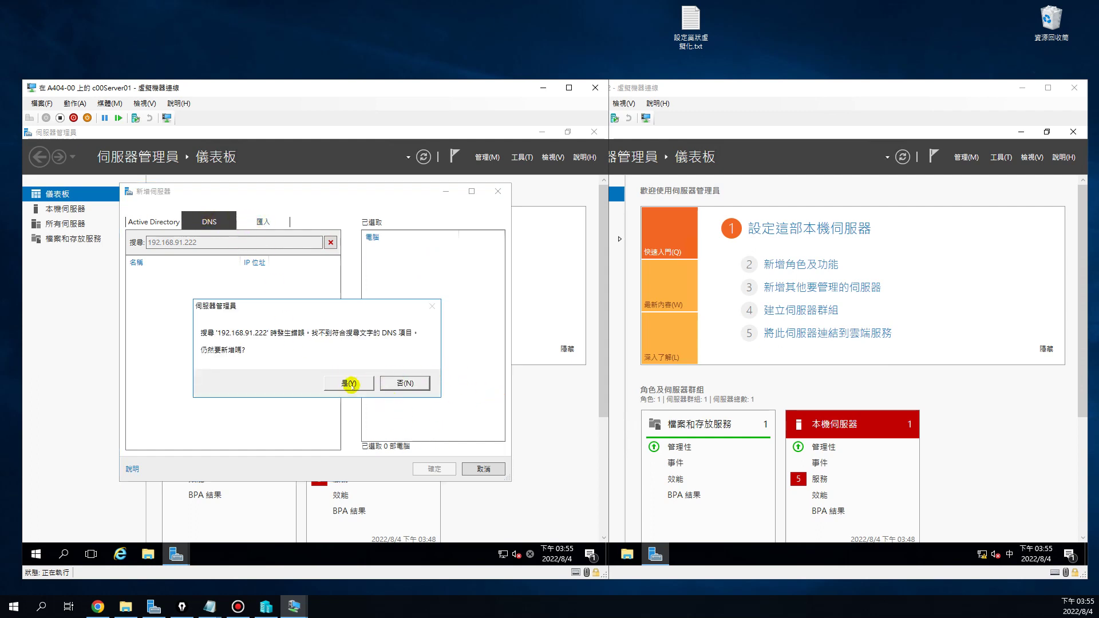
pyautogui.click(349, 383)
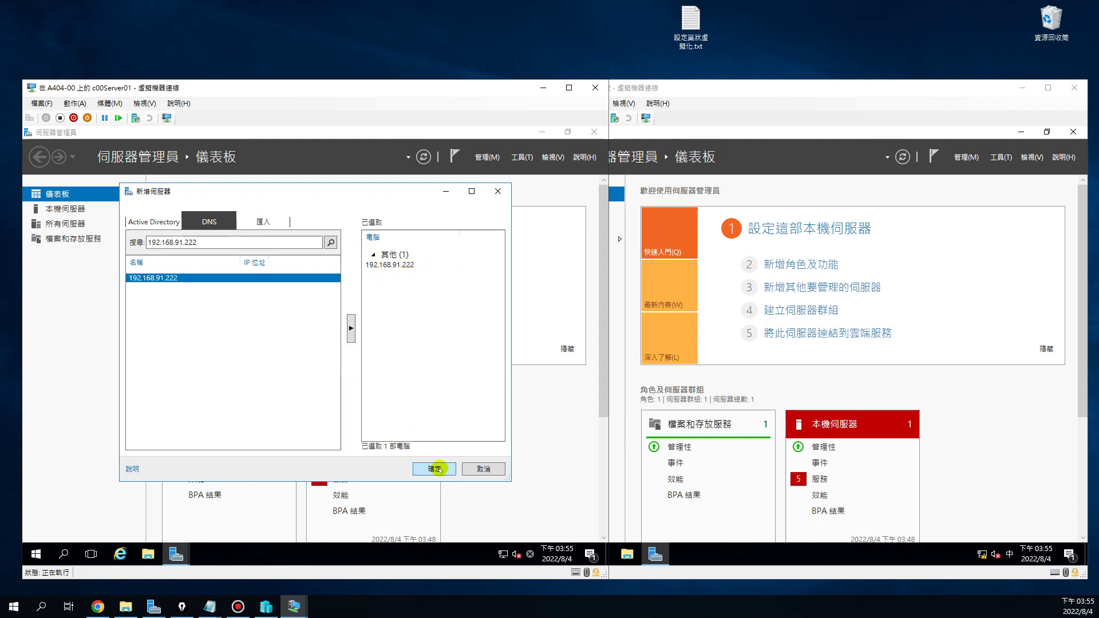
pyautogui.click(824, 382)
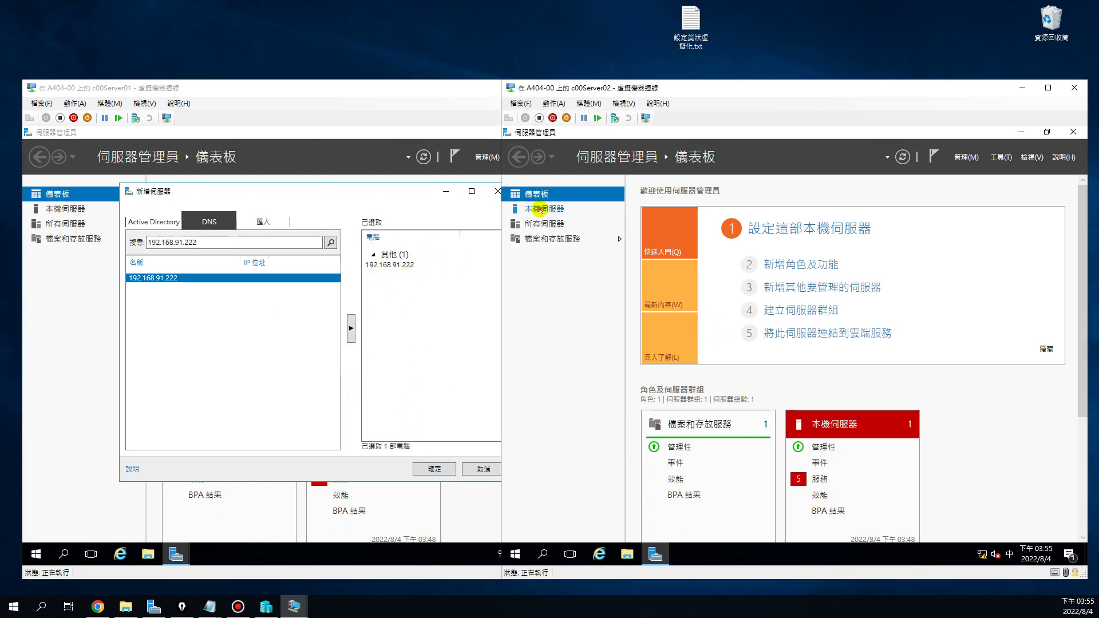
# Confirm adding 192.168.91.222, dismiss the refresh-failed warning, and show c00Server01's Local Server page
pyautogui.click(535, 209)
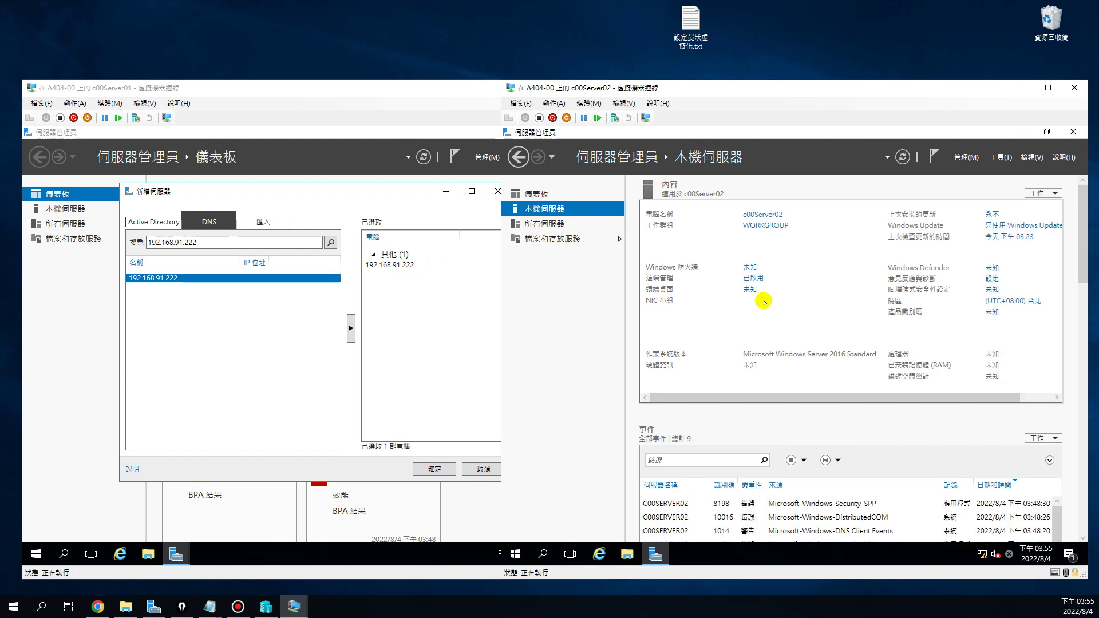
pyautogui.click(452, 335)
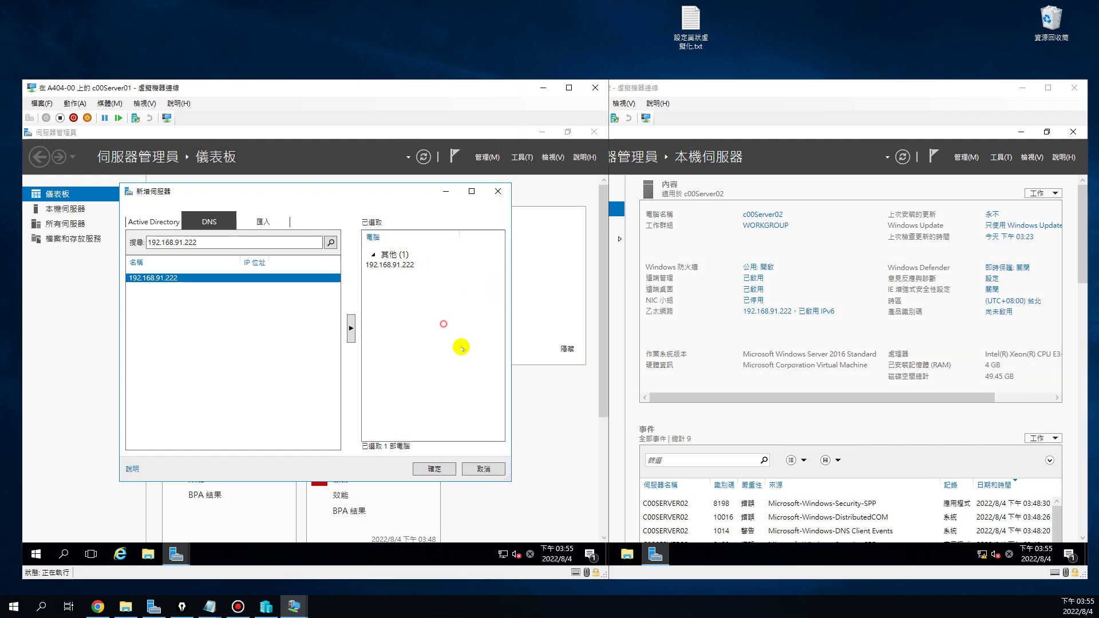
pyautogui.click(427, 470)
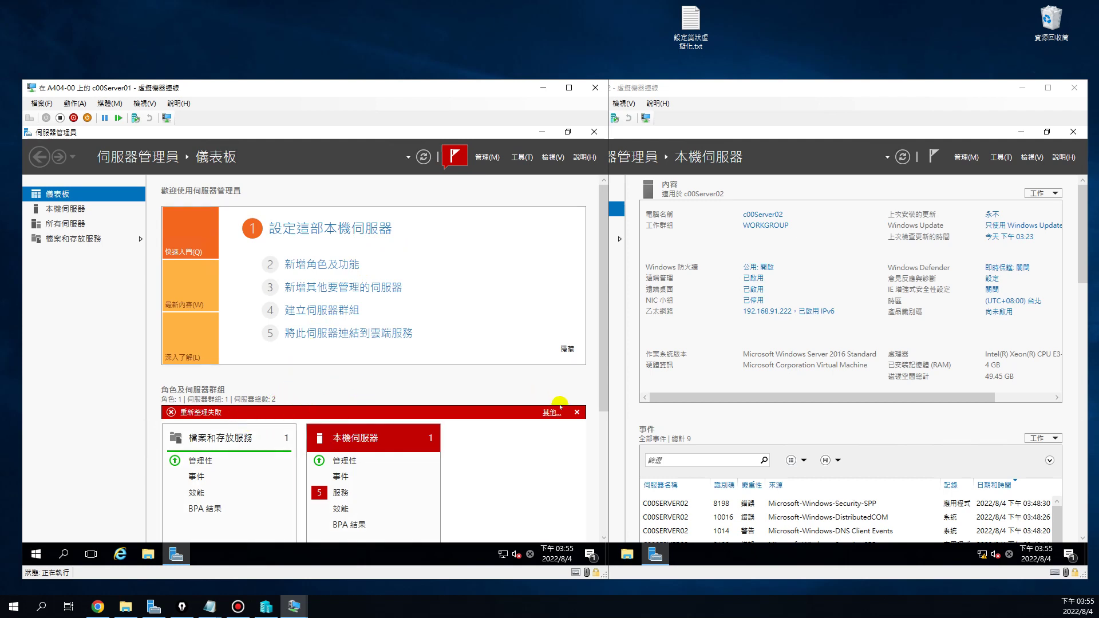
pyautogui.click(576, 413)
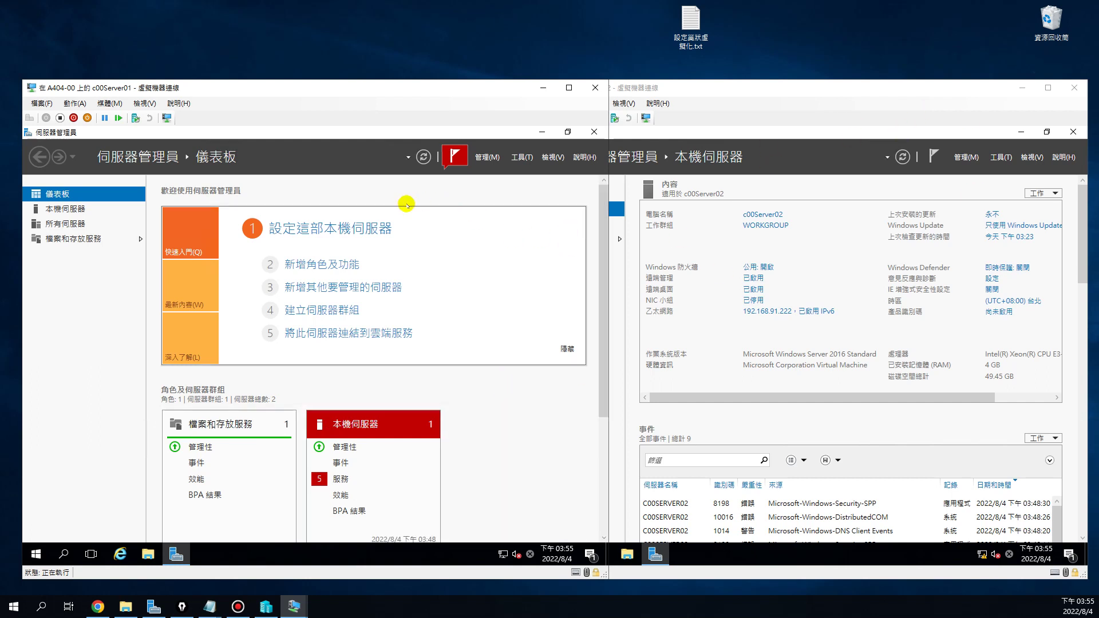
pyautogui.click(73, 212)
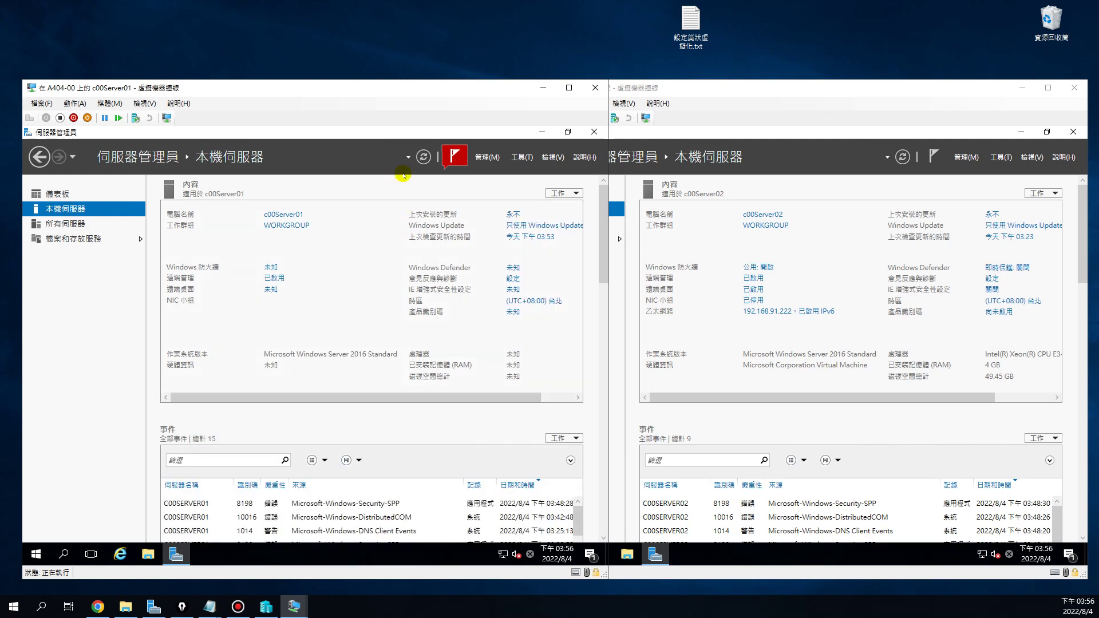
# Launch Add Roles and Features with role-based installation and advance to Select destination server
pyautogui.click(486, 158)
pyautogui.click(501, 170)
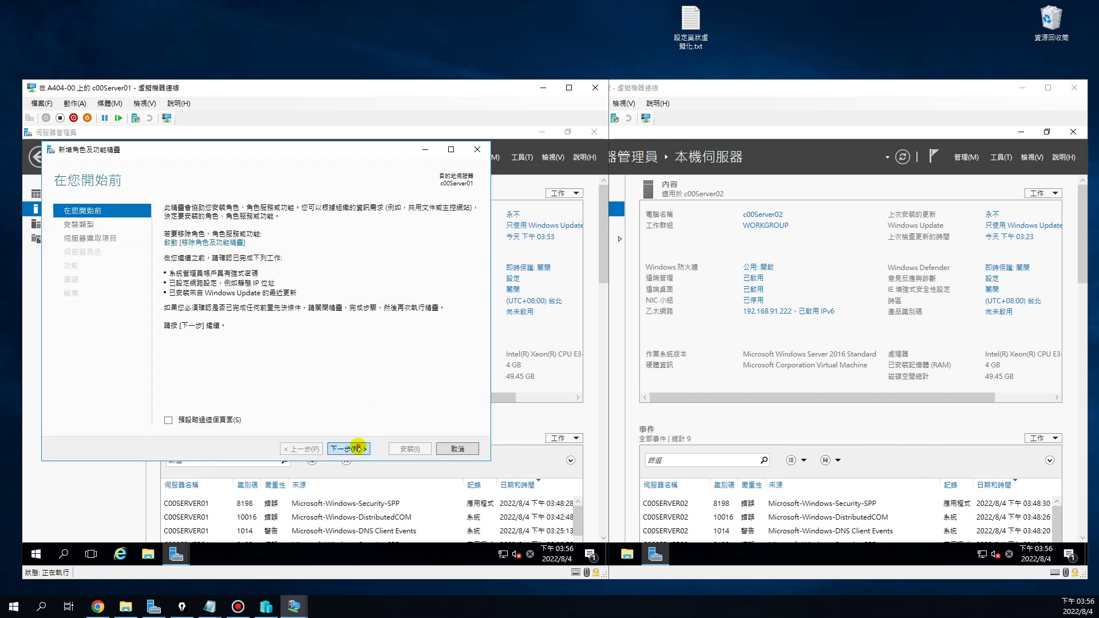
pyautogui.click(351, 449)
pyautogui.click(357, 448)
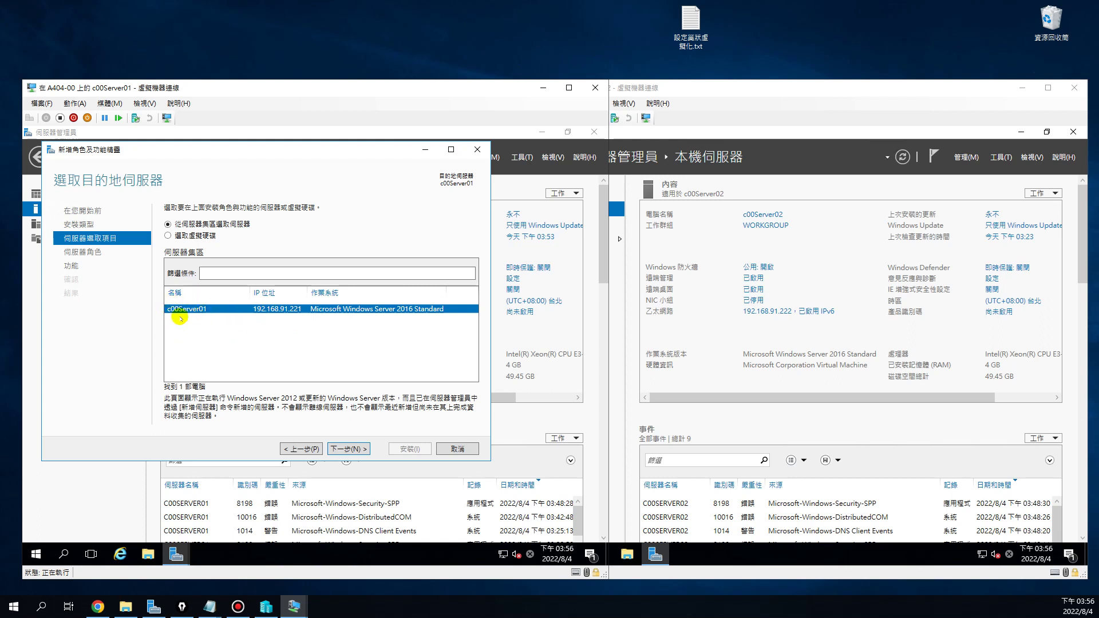
# Target c00Server01, tick Hyper-V with its management tools, and advance past Features
pyautogui.click(348, 449)
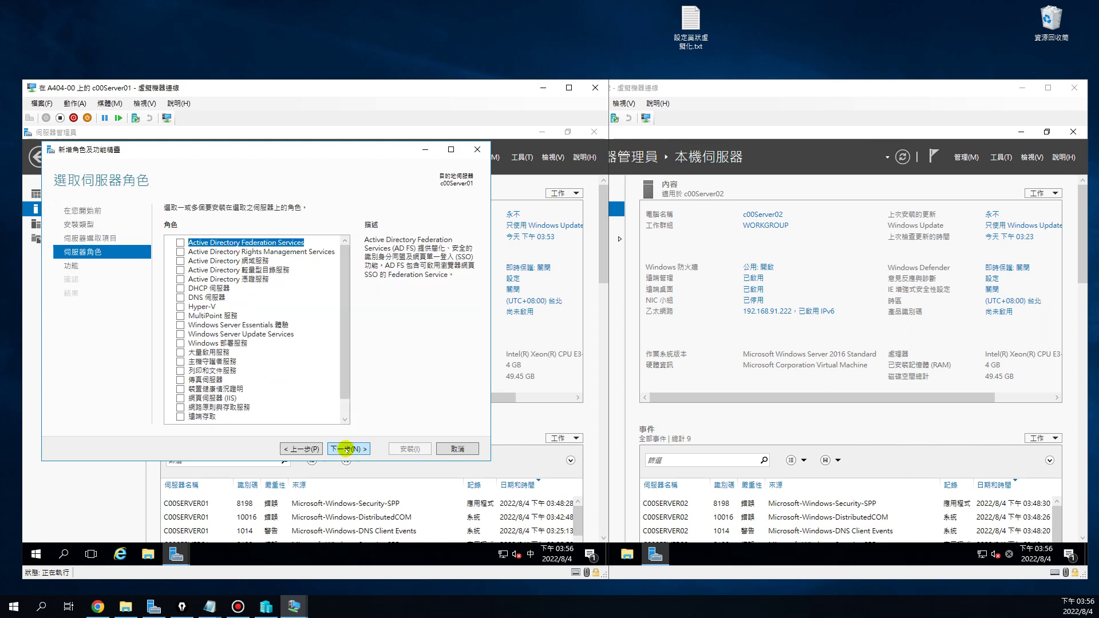
pyautogui.click(179, 306)
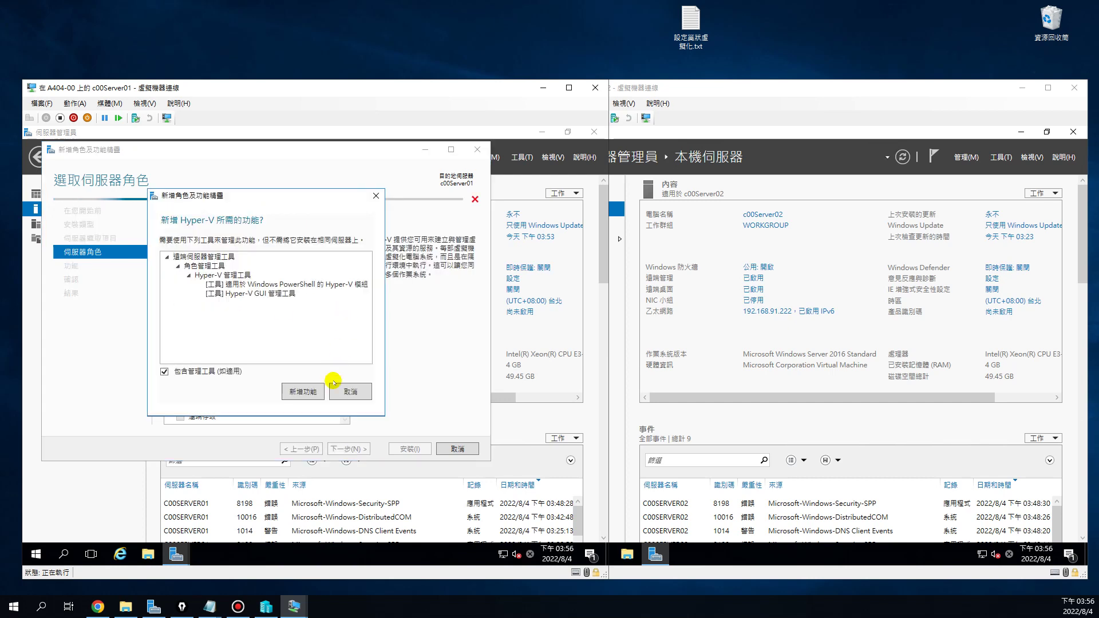
pyautogui.click(303, 391)
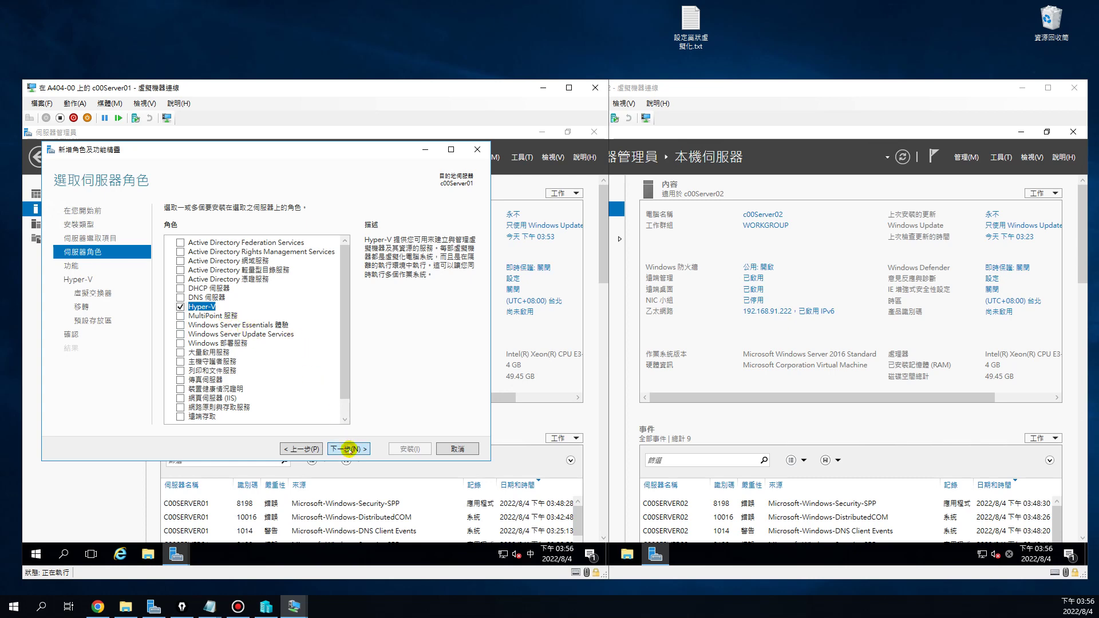
pyautogui.click(348, 449)
pyautogui.click(348, 449)
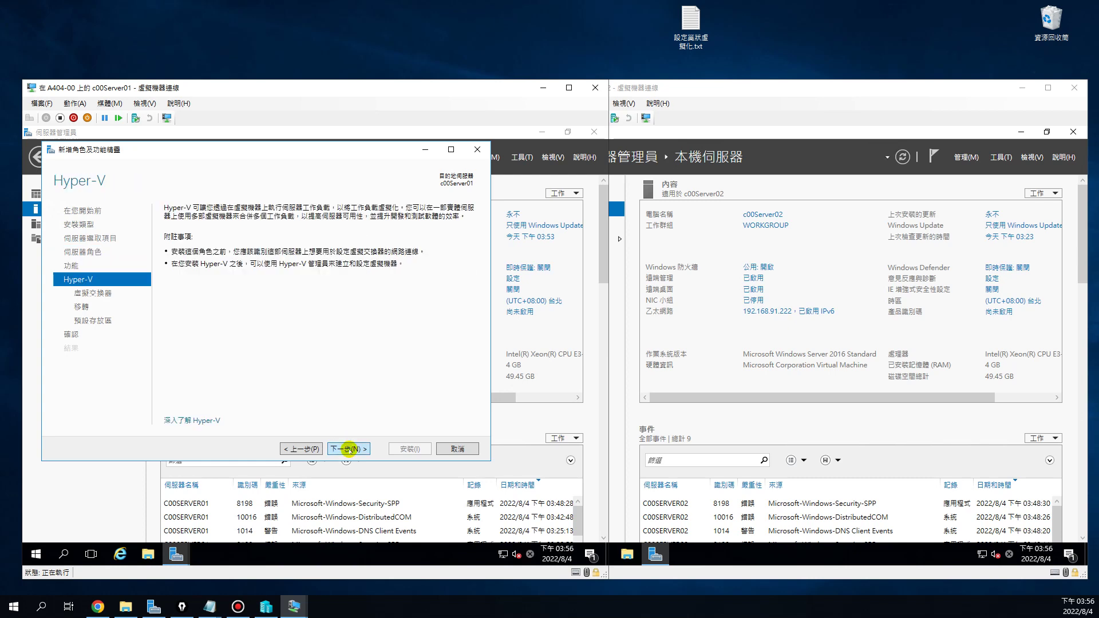
# Advance past the Hyper-V page, creating no virtual switch and leaving live migration off
pyautogui.click(347, 449)
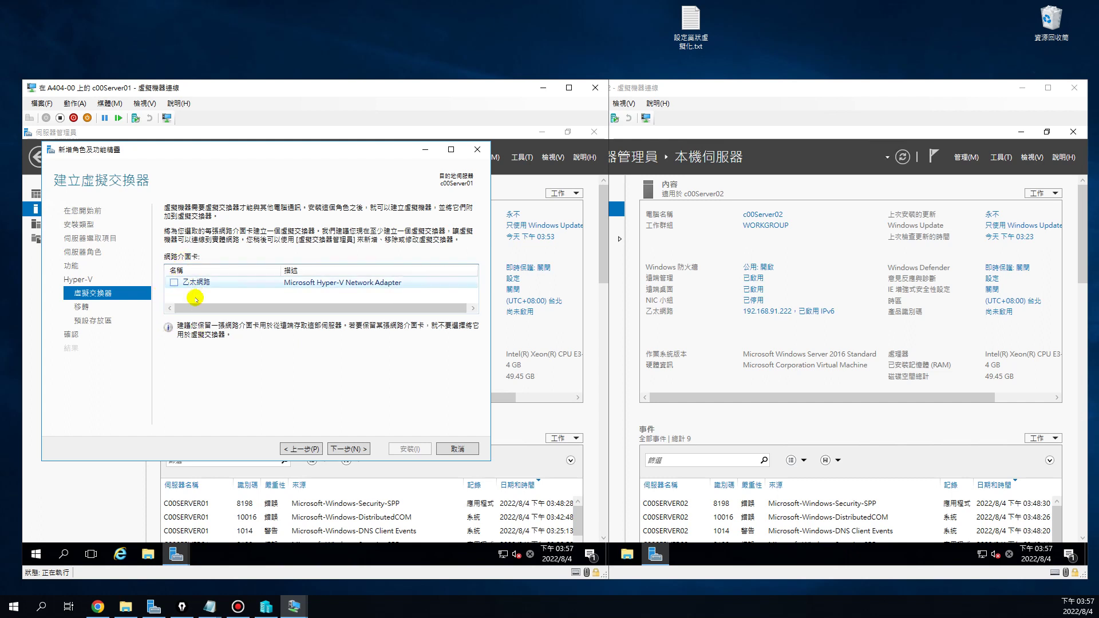
pyautogui.click(354, 448)
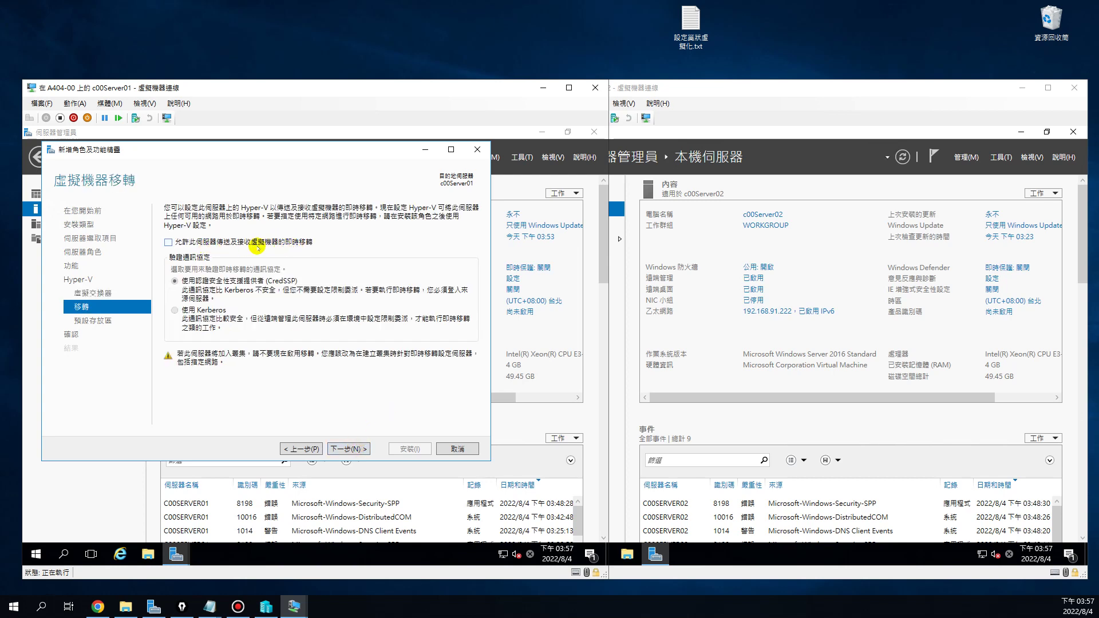
pyautogui.click(349, 448)
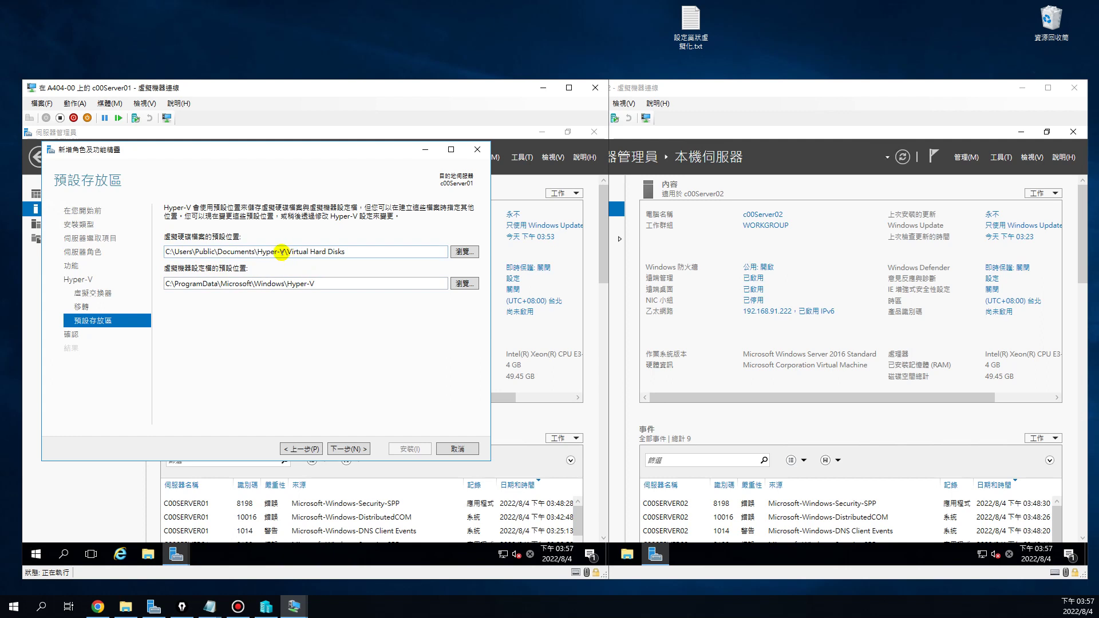
# Shorten the virtual hard disk path to C:\Hyper-V\Virtual Hard Disks
pyautogui.click(281, 252)
pyautogui.click(254, 254)
pyautogui.moveTo(254, 251); pyautogui.dragTo(180, 250)
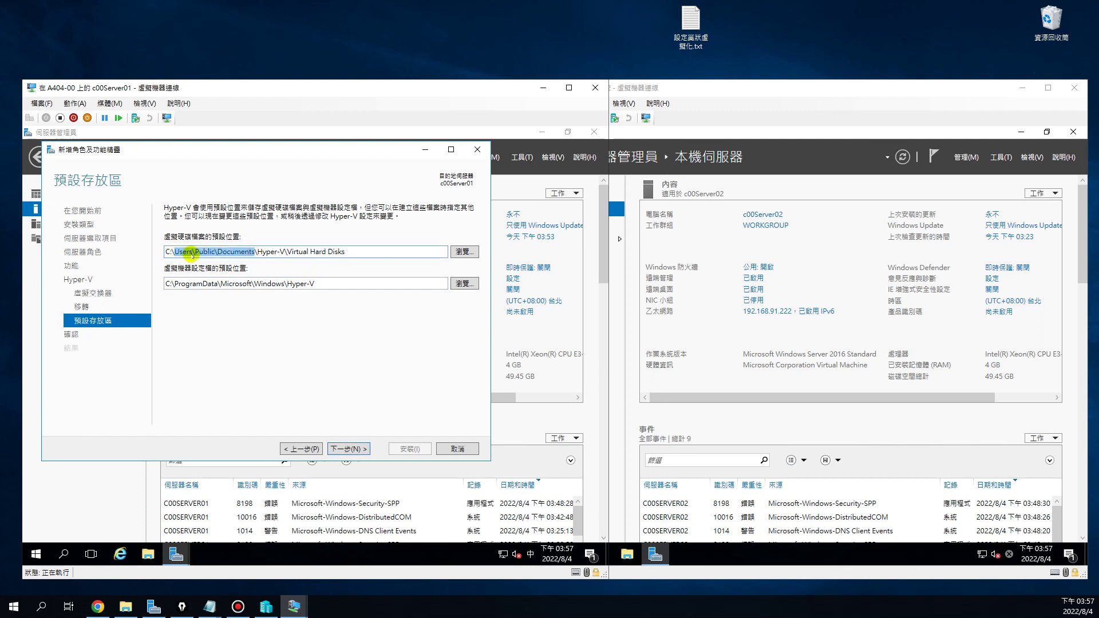
pyautogui.press('Delete')
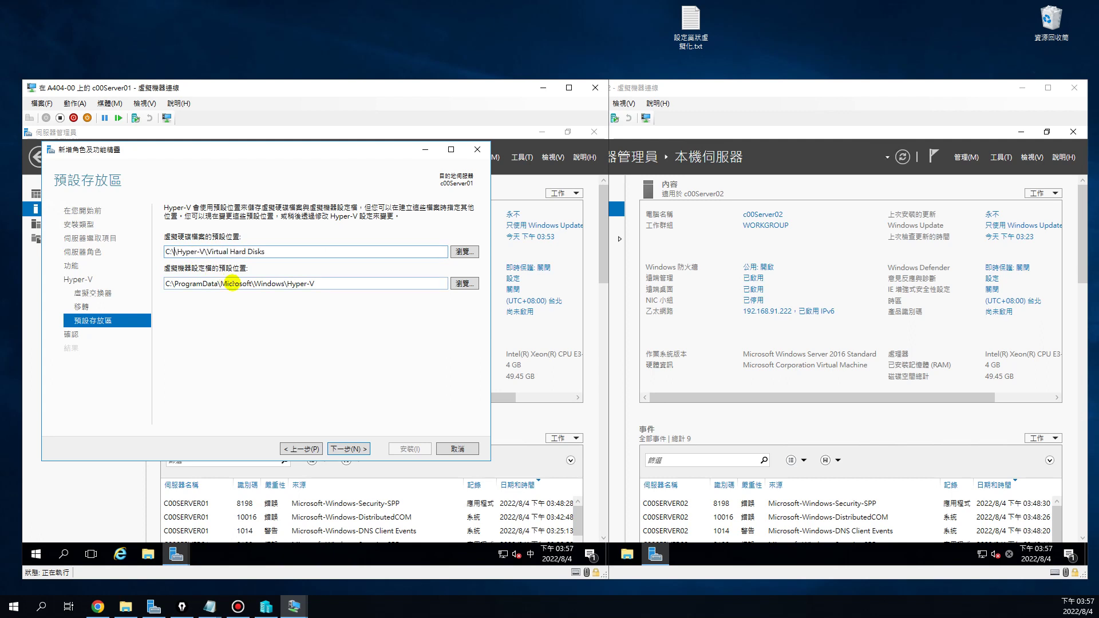
pyautogui.press('Delete')
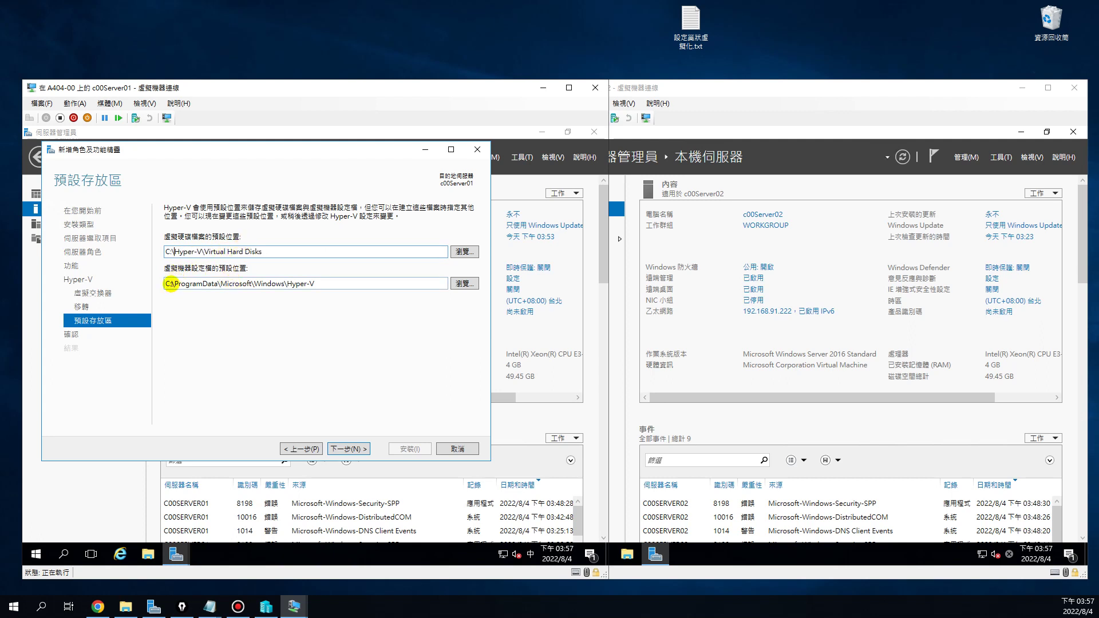
# Shorten the virtual machine configuration path to C:\Hyper-V
pyautogui.doubleClick(175, 283)
pyautogui.click(175, 283)
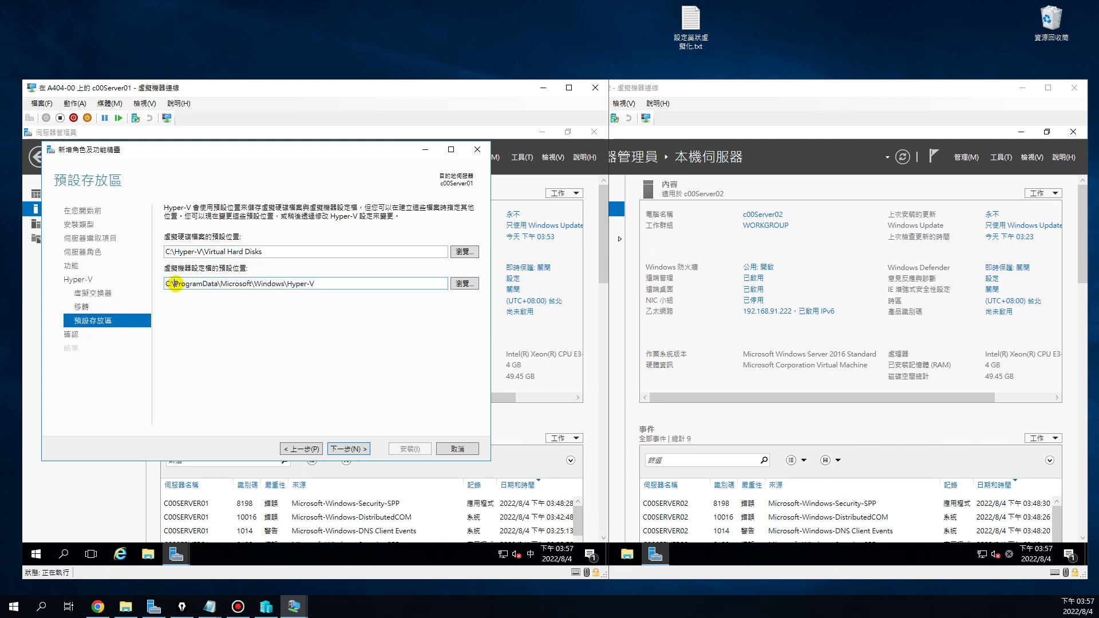
pyautogui.moveTo(175, 283); pyautogui.dragTo(185, 283)
pyautogui.moveTo(284, 283); pyautogui.dragTo(175, 283)
pyautogui.press('BackSpace')
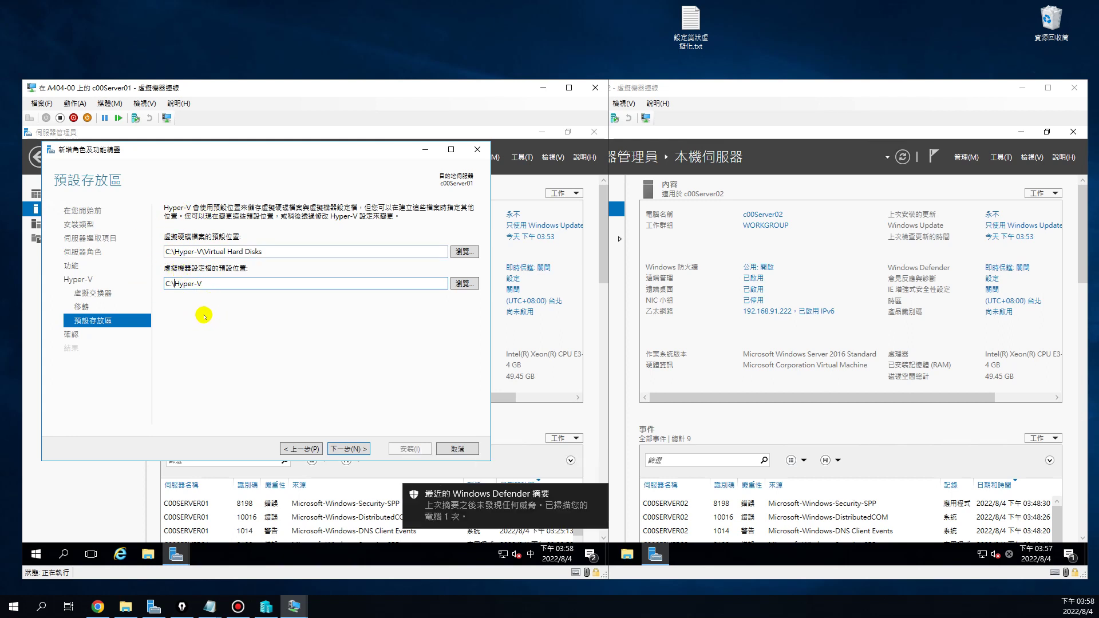
# Allow automatic restart on the confirmation page and start the Hyper-V installation
pyautogui.click(350, 449)
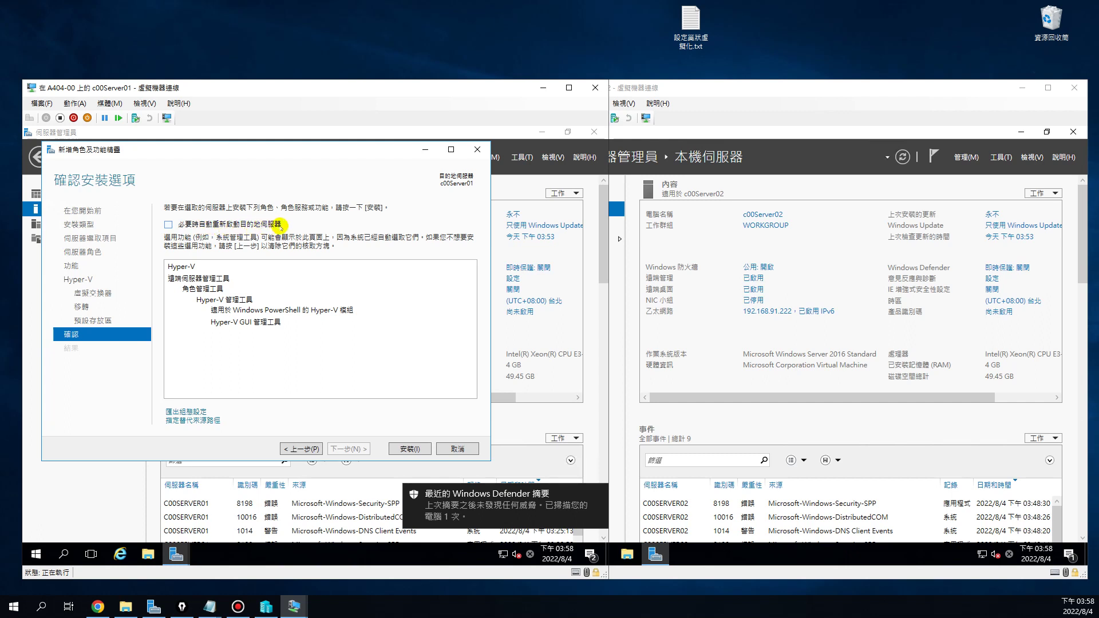
pyautogui.click(168, 224)
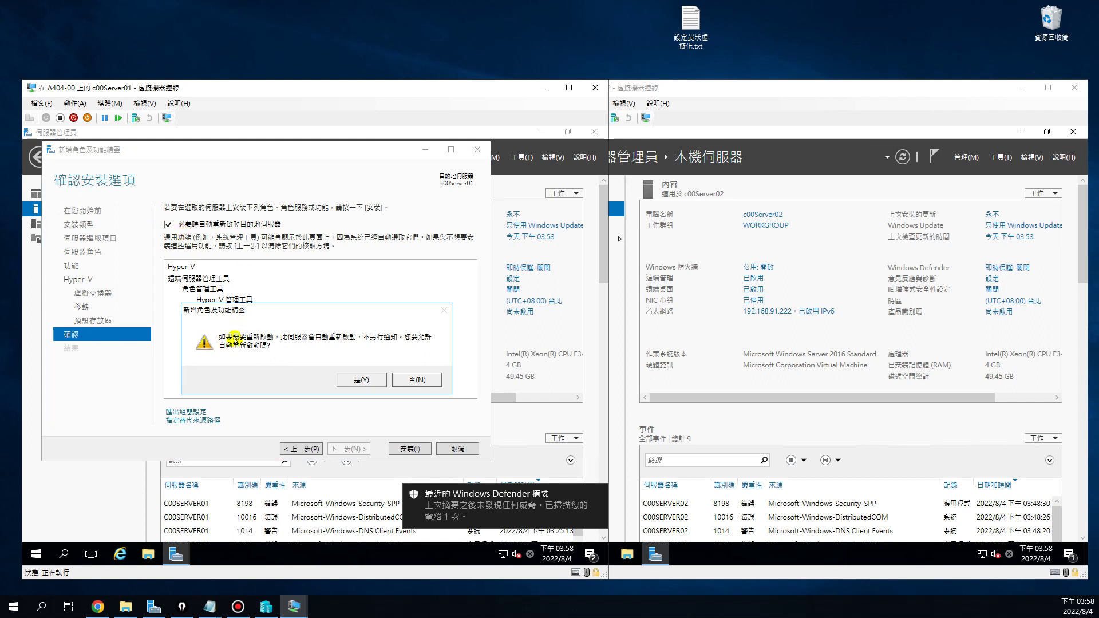
pyautogui.click(364, 380)
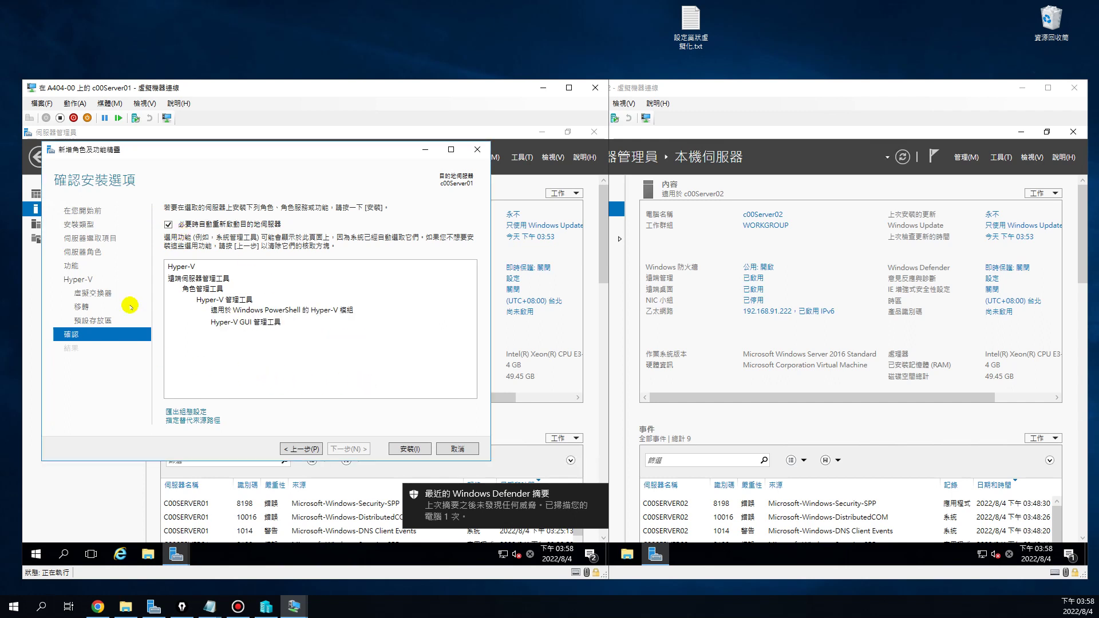
pyautogui.click(410, 449)
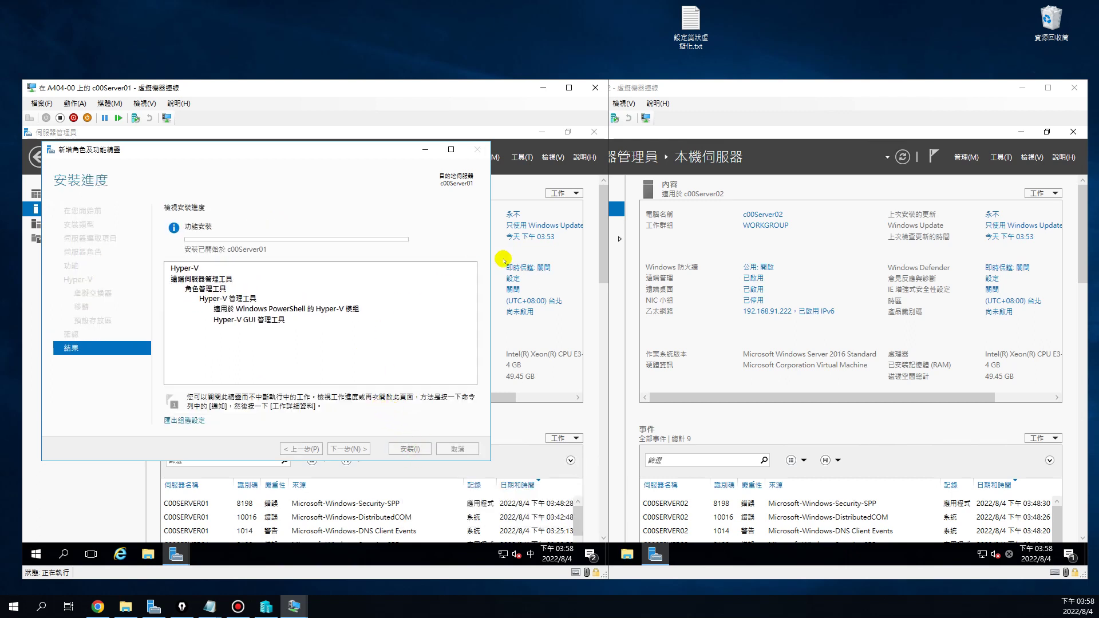
# On c00Server02, launch Add Roles and Features targeting c00Server02 and reach Server Roles
pyautogui.click(851, 258)
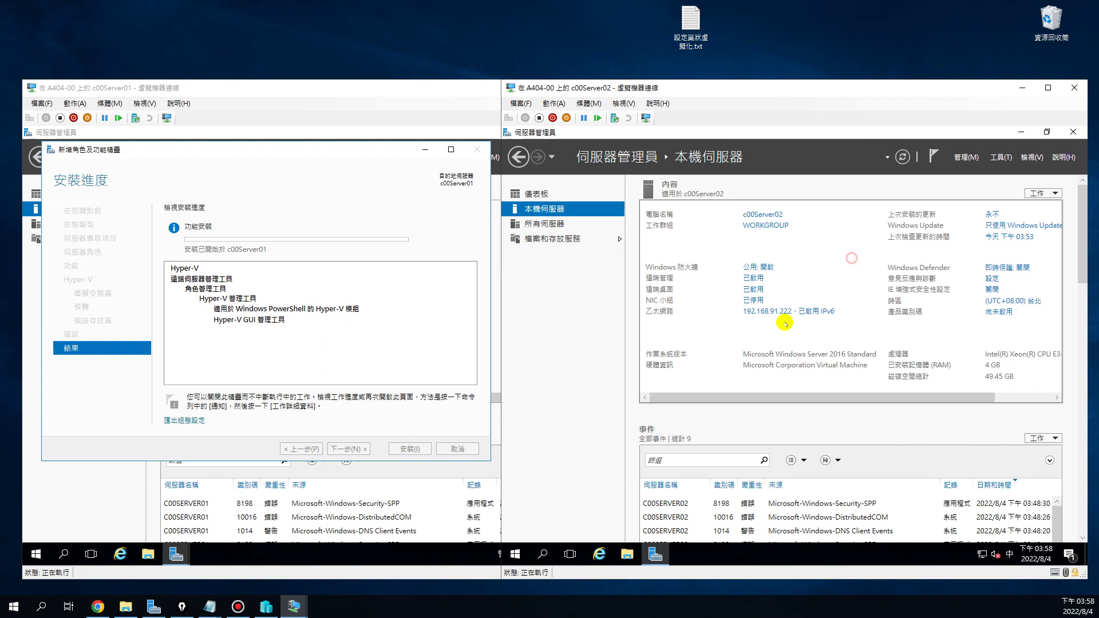
pyautogui.click(964, 157)
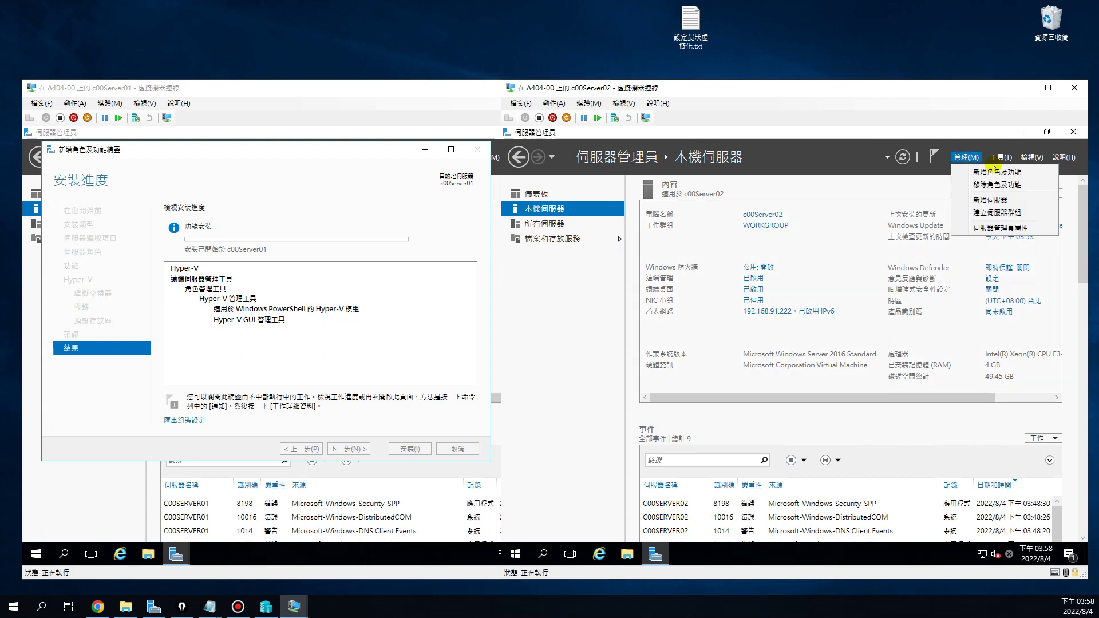
pyautogui.click(984, 171)
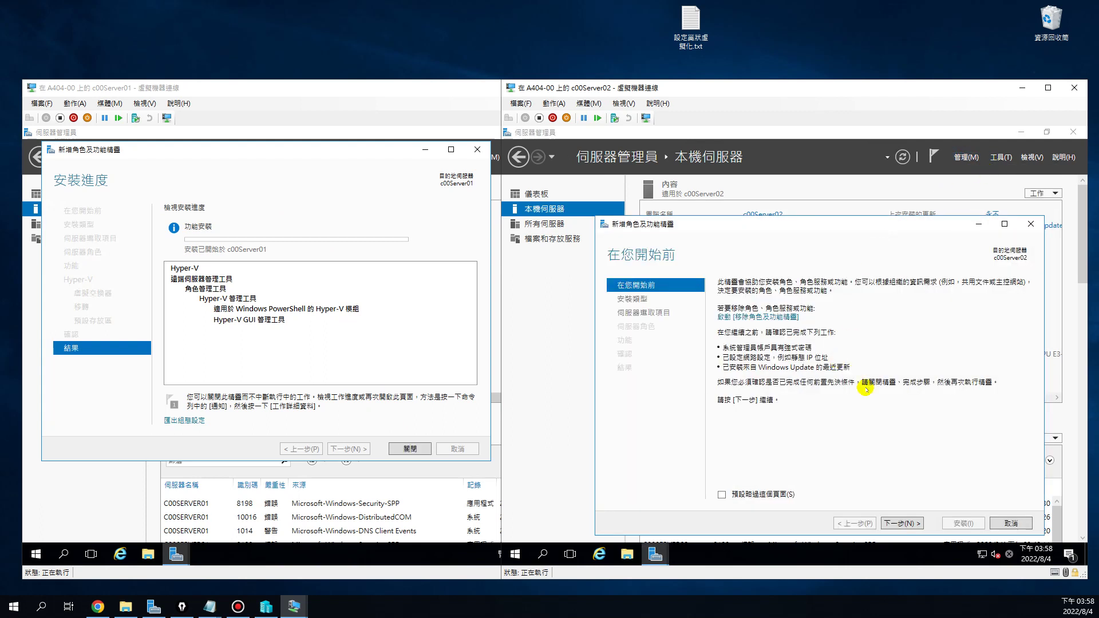
pyautogui.click(896, 521)
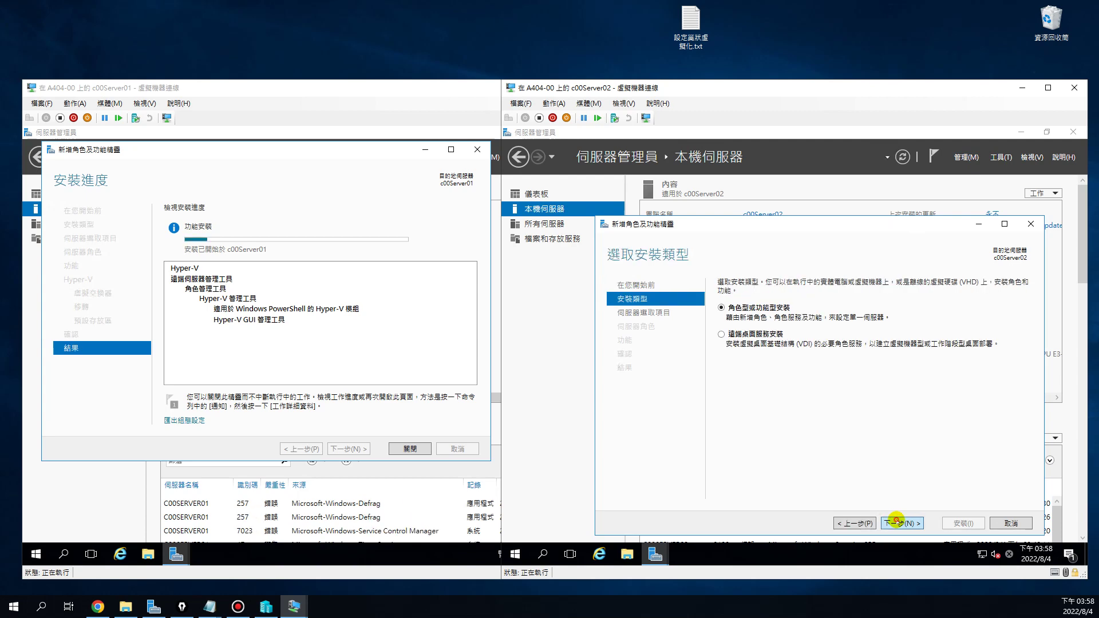
pyautogui.click(896, 522)
pyautogui.click(896, 522)
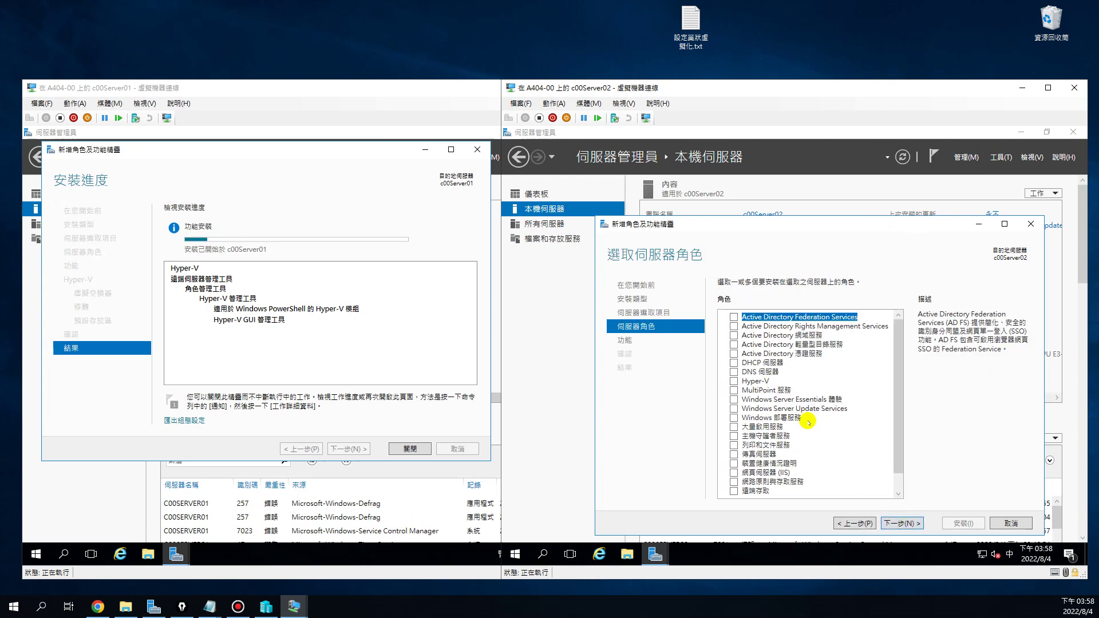
# Tick Hyper-V with its management tools and advance to the Virtual Switches page
pyautogui.click(733, 381)
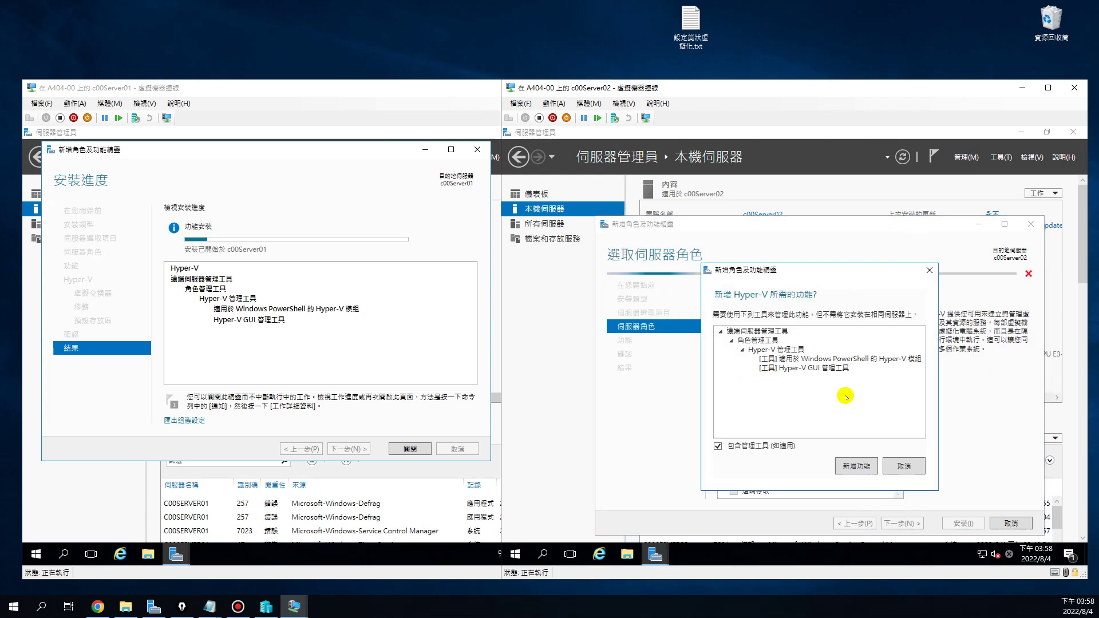
pyautogui.click(860, 464)
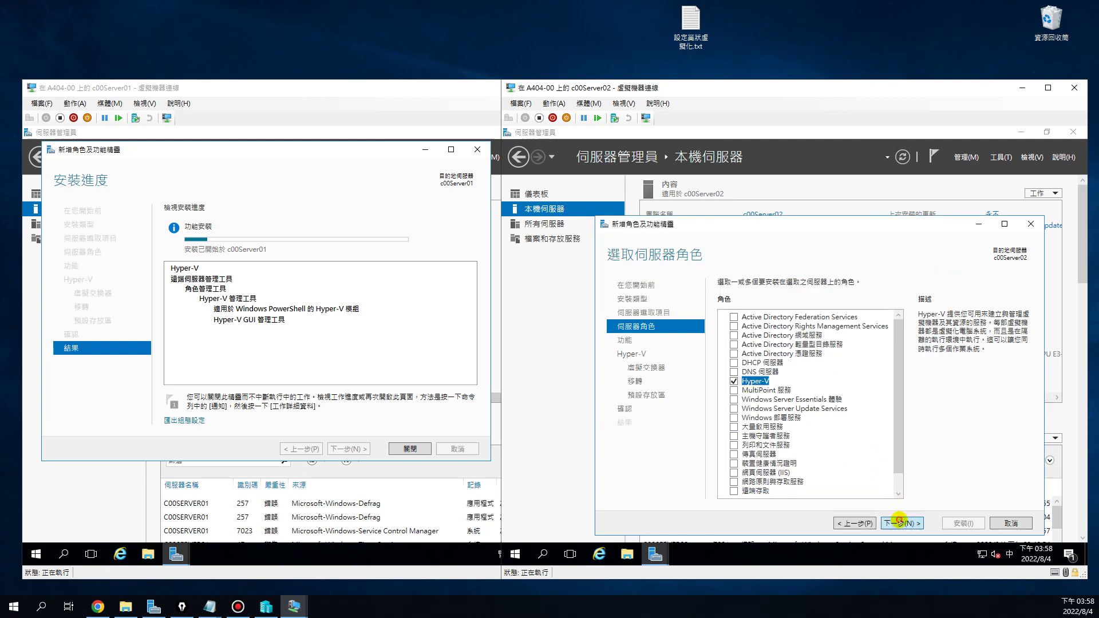
pyautogui.click(899, 521)
pyautogui.click(900, 522)
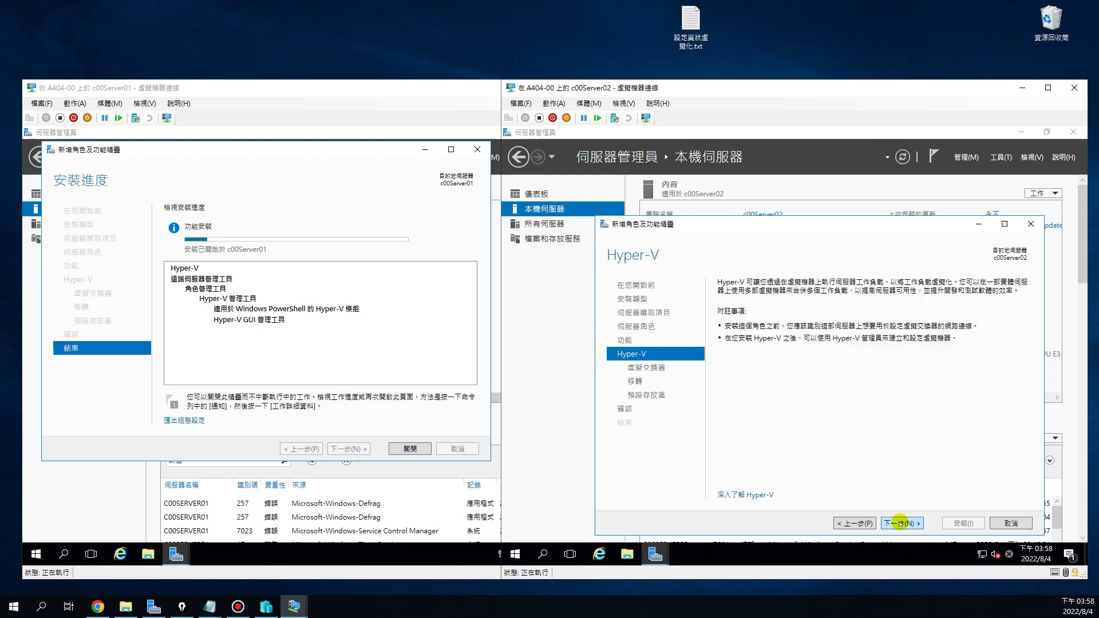
pyautogui.click(899, 523)
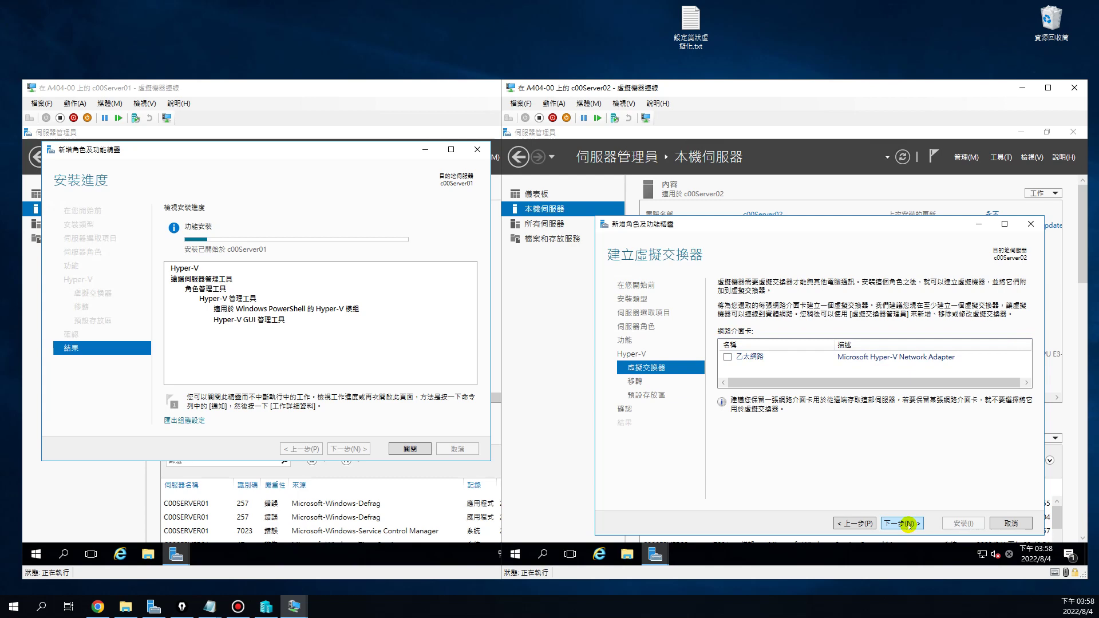
# Return to Virtual Switches, tick the Ethernet adapter, and keep migration defaults to reach Default Stores
pyautogui.click(908, 524)
pyautogui.click(848, 523)
pyautogui.click(727, 356)
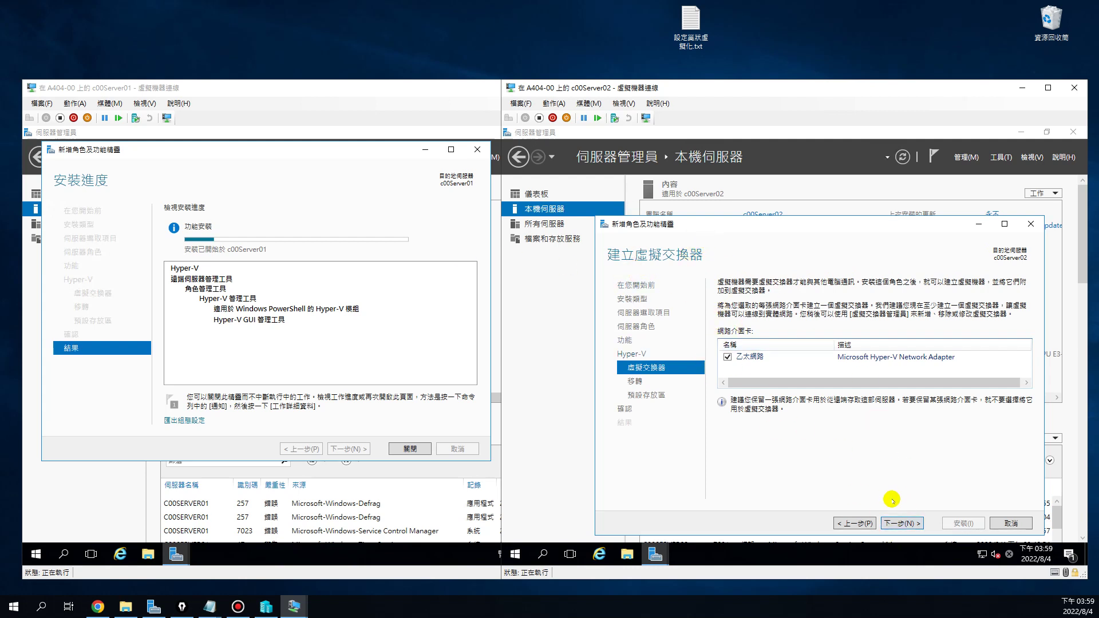
pyautogui.click(903, 523)
pyautogui.click(903, 523)
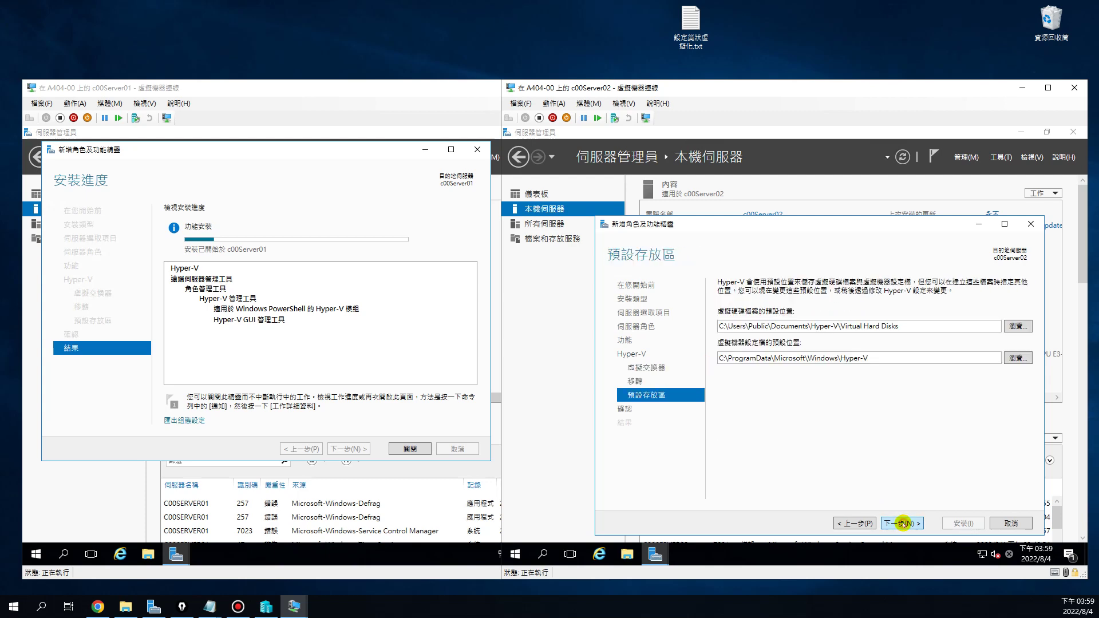
# Shorten the disk path to C:\Hyper-V\Virtual Hard Disks and the config path to C:\Hyper-V, then continue
pyautogui.click(808, 326)
pyautogui.click(807, 325)
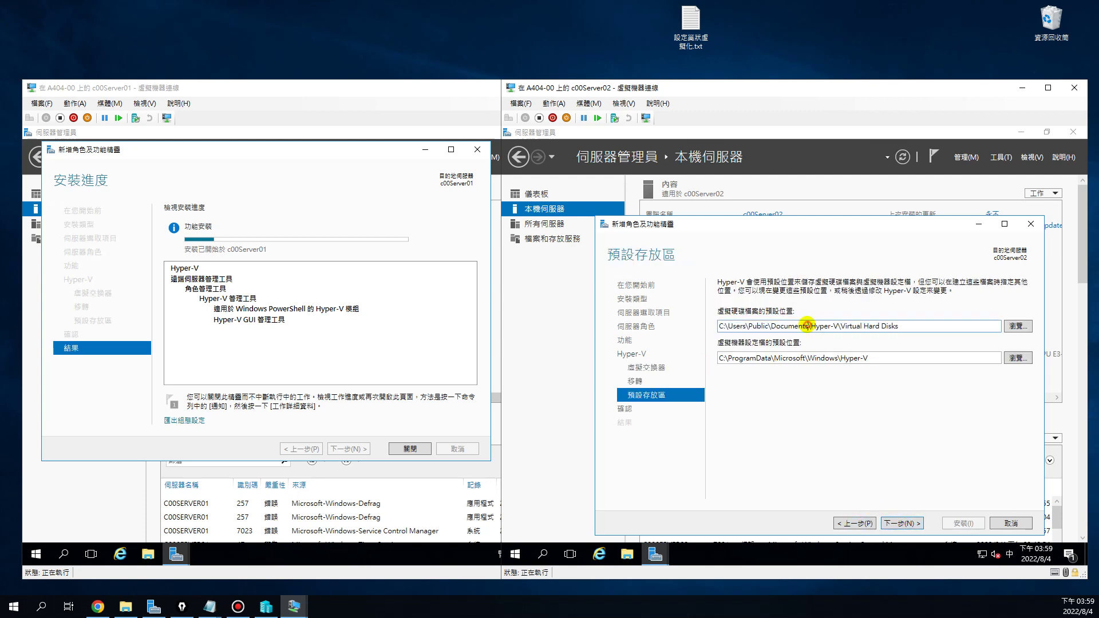
pyautogui.moveTo(808, 326); pyautogui.dragTo(728, 325)
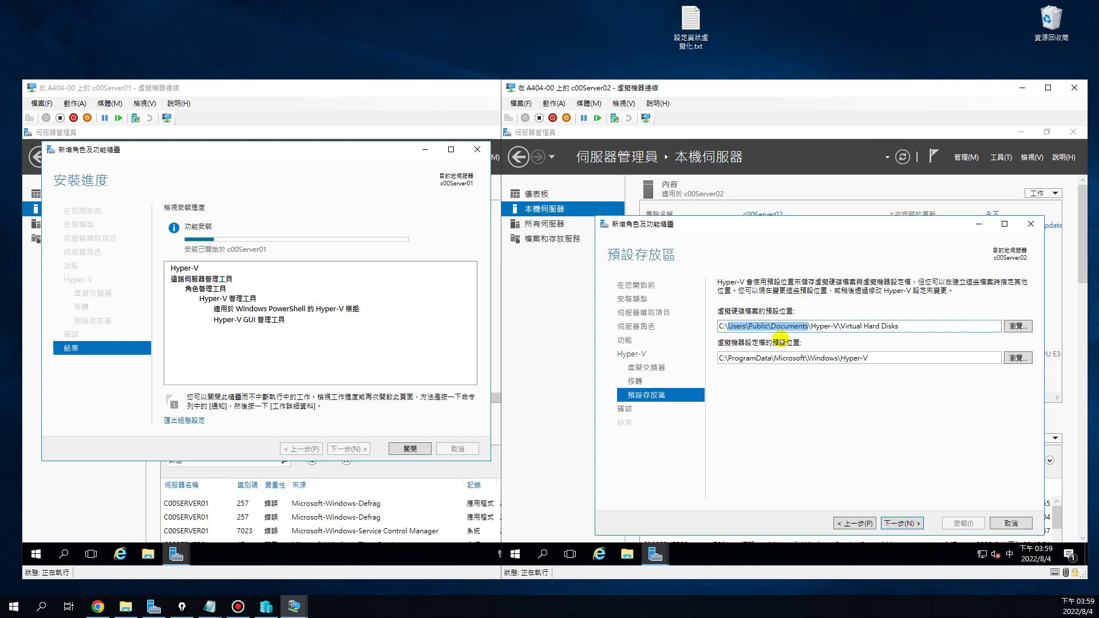
pyautogui.press('BackSpace')
pyautogui.click(800, 357)
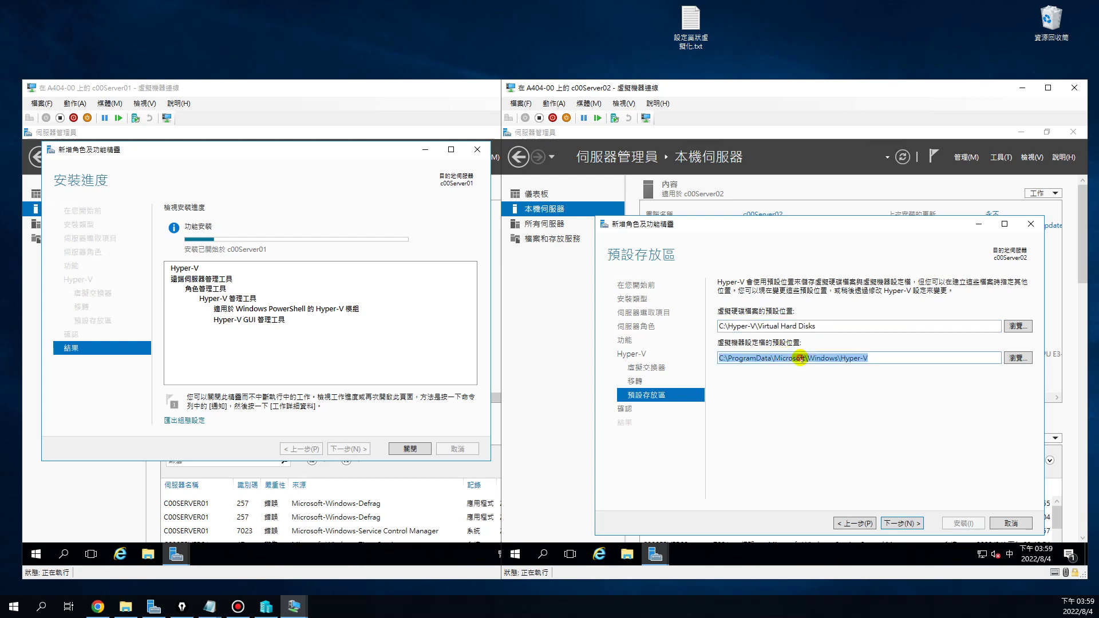
pyautogui.click(829, 357)
pyautogui.moveTo(837, 358); pyautogui.dragTo(728, 358)
pyautogui.press('BackSpace')
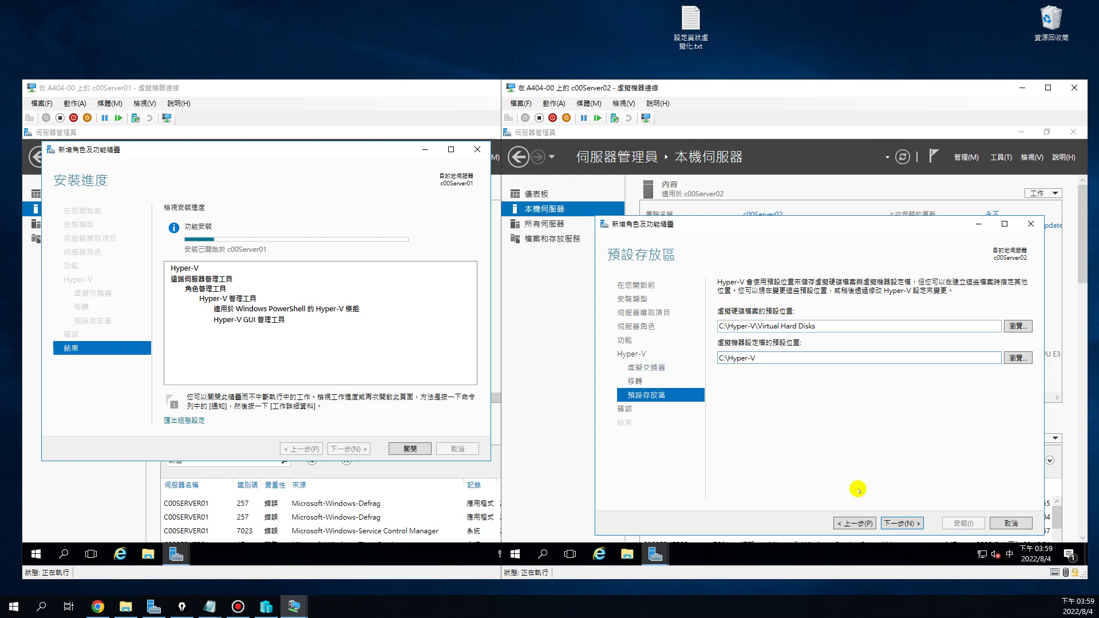
pyautogui.click(899, 522)
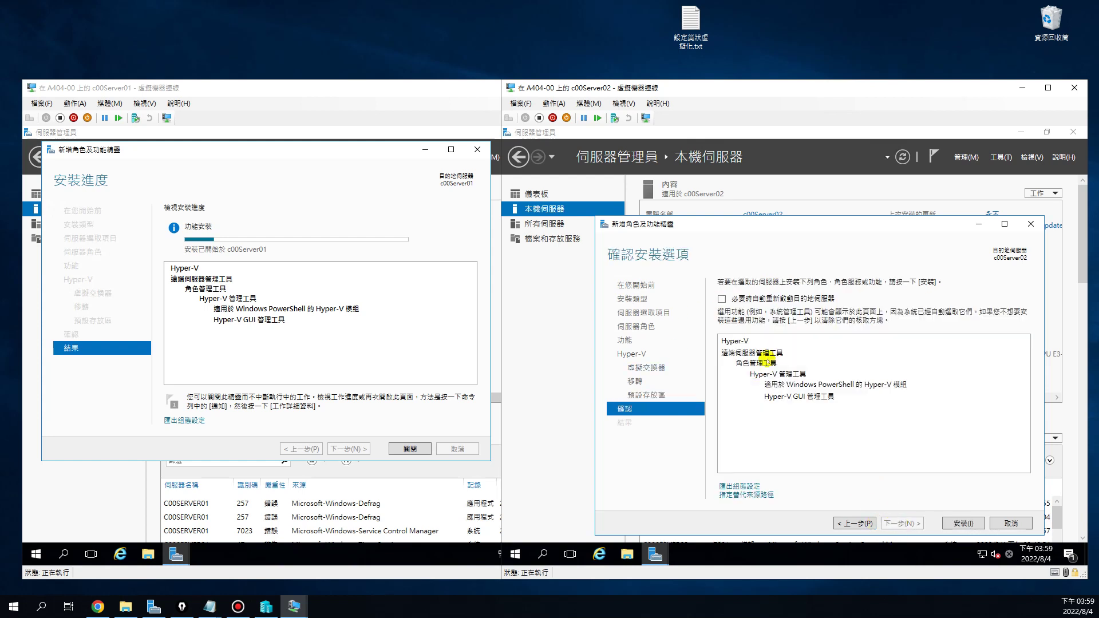
# Allow automatic restart if required, install Hyper-V on c00Server02, and move the wizard window higher
pyautogui.click(720, 298)
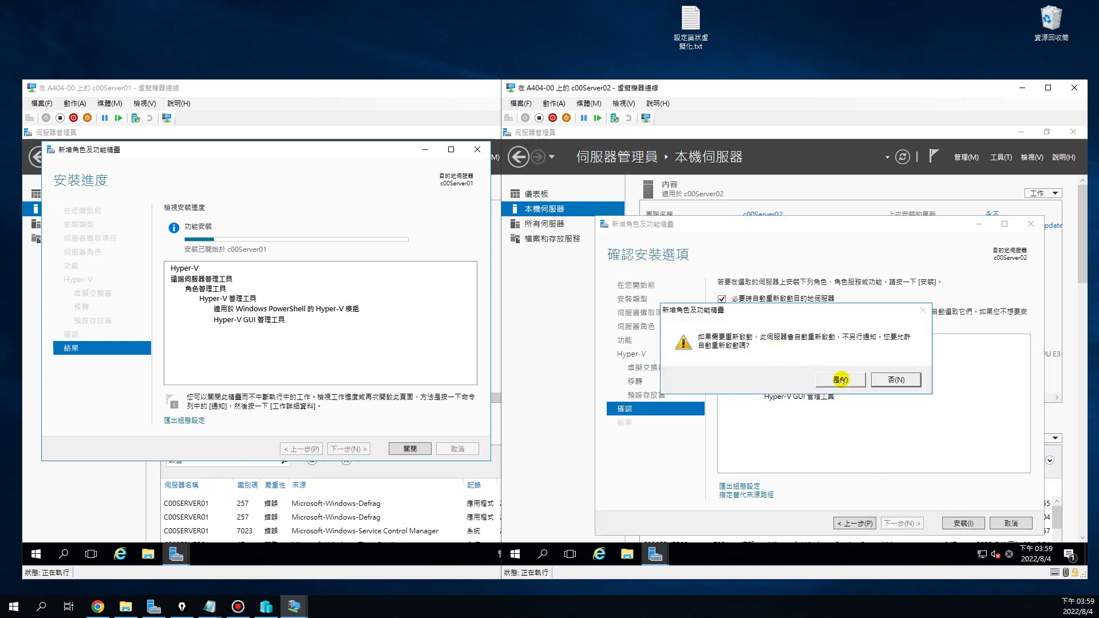
pyautogui.click(839, 408)
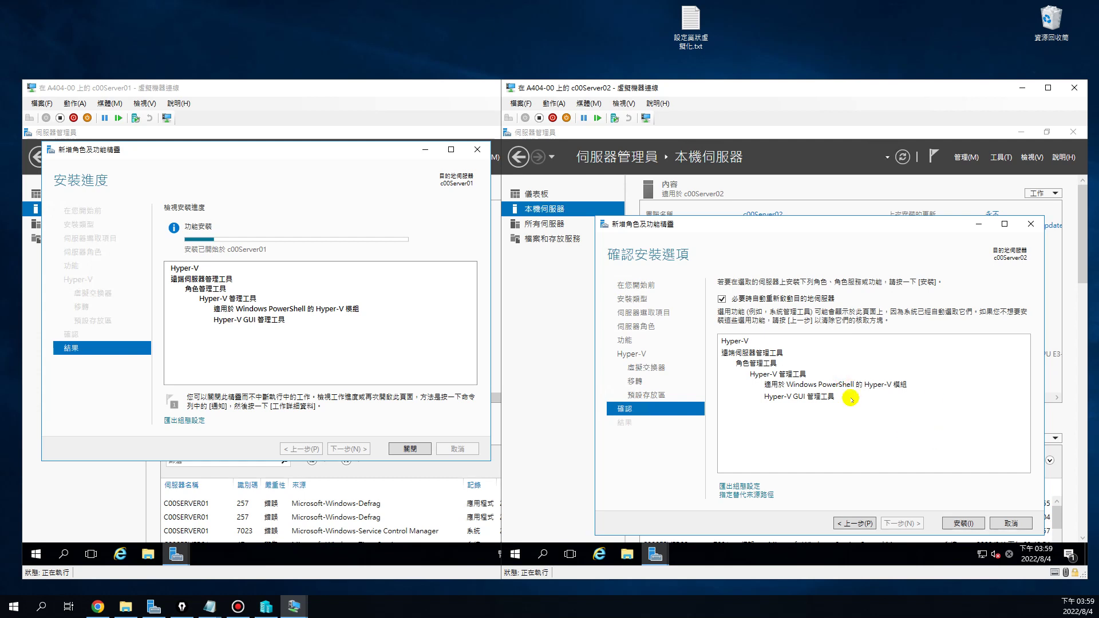
pyautogui.click(964, 522)
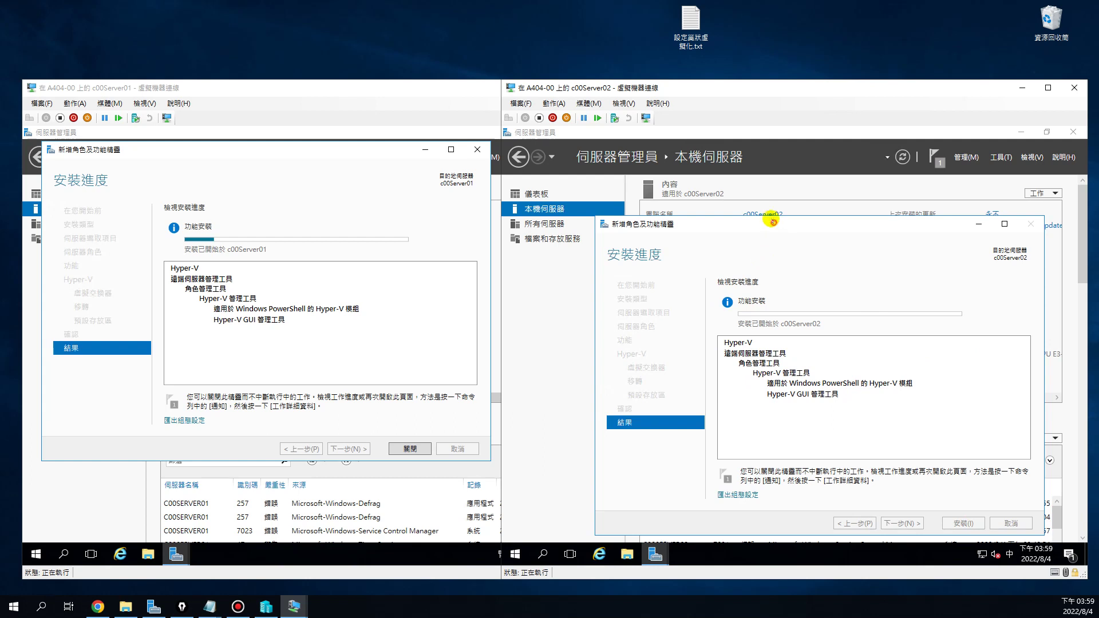
pyautogui.moveTo(772, 225); pyautogui.dragTo(770, 194)
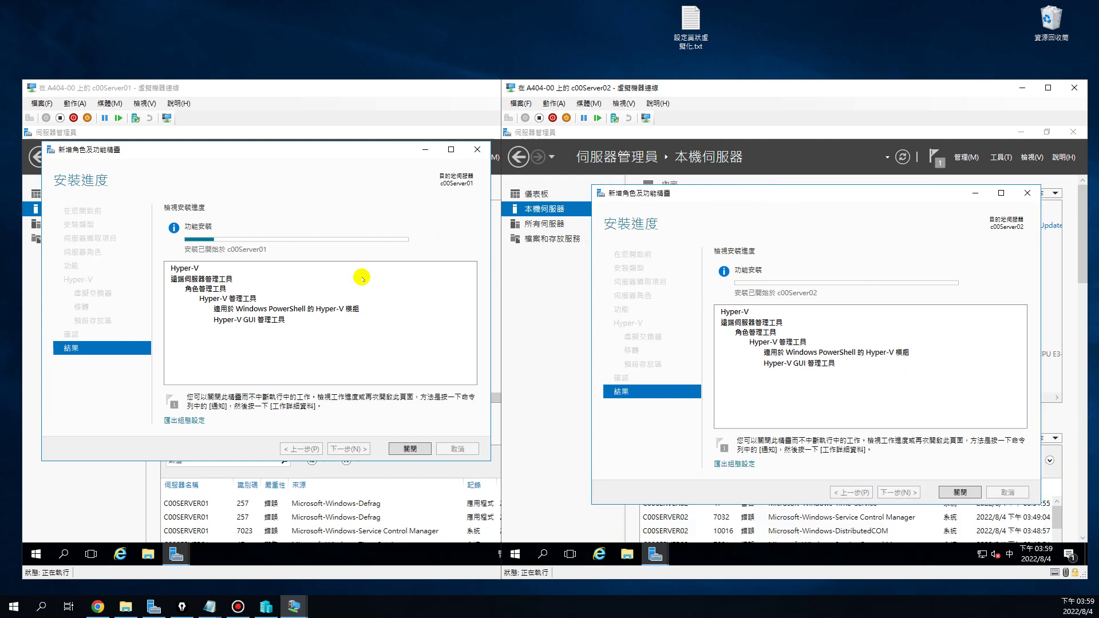
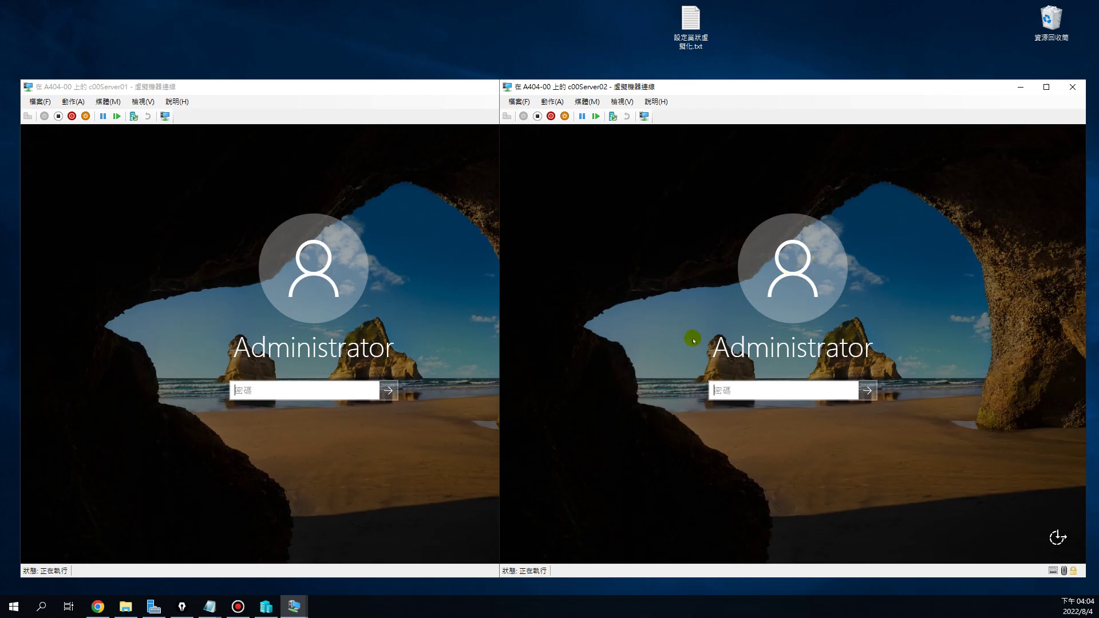
# Sign in as Administrator on c00Server01 and c00Server02 using the account password
pyautogui.click(327, 394)
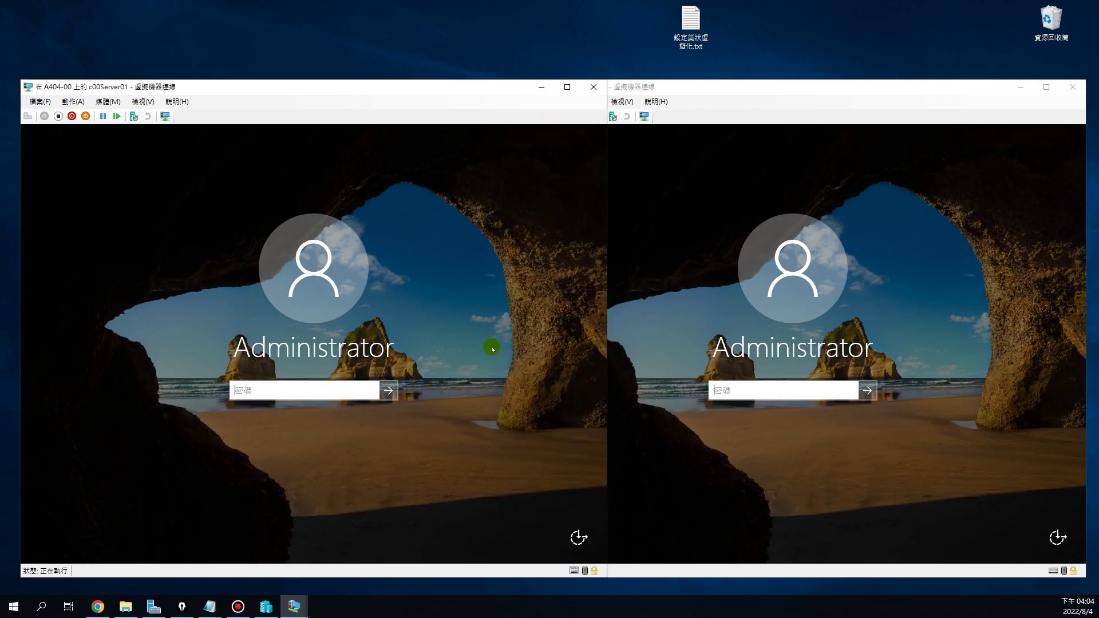
pyautogui.write('Pa$$w0rd')
pyautogui.press('Return')
pyautogui.click(738, 394)
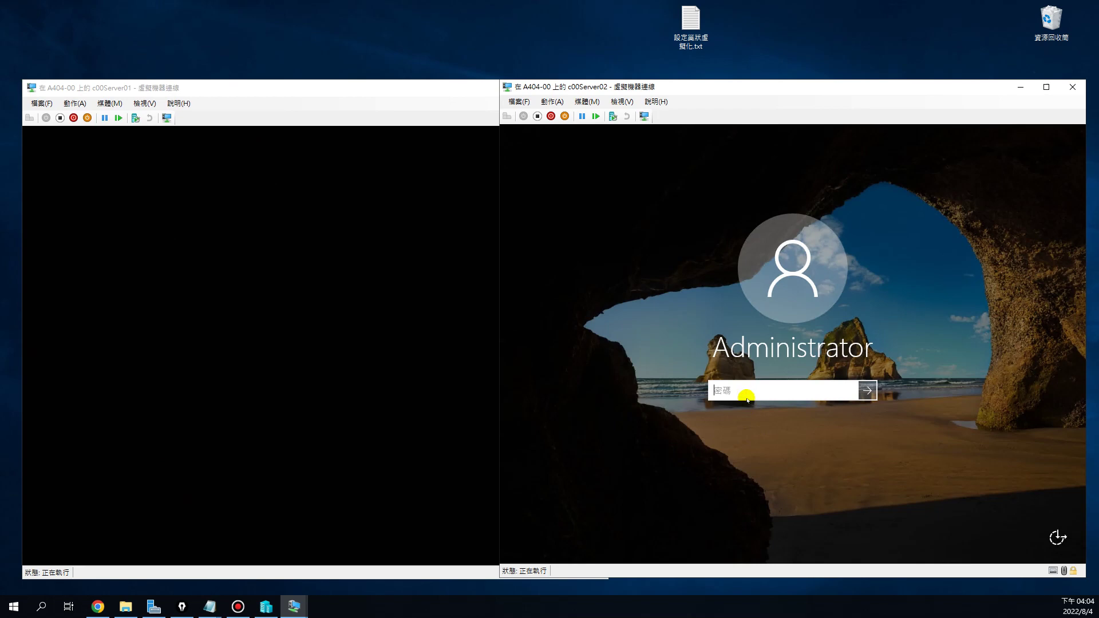
pyautogui.write('Pa$$w0rd')
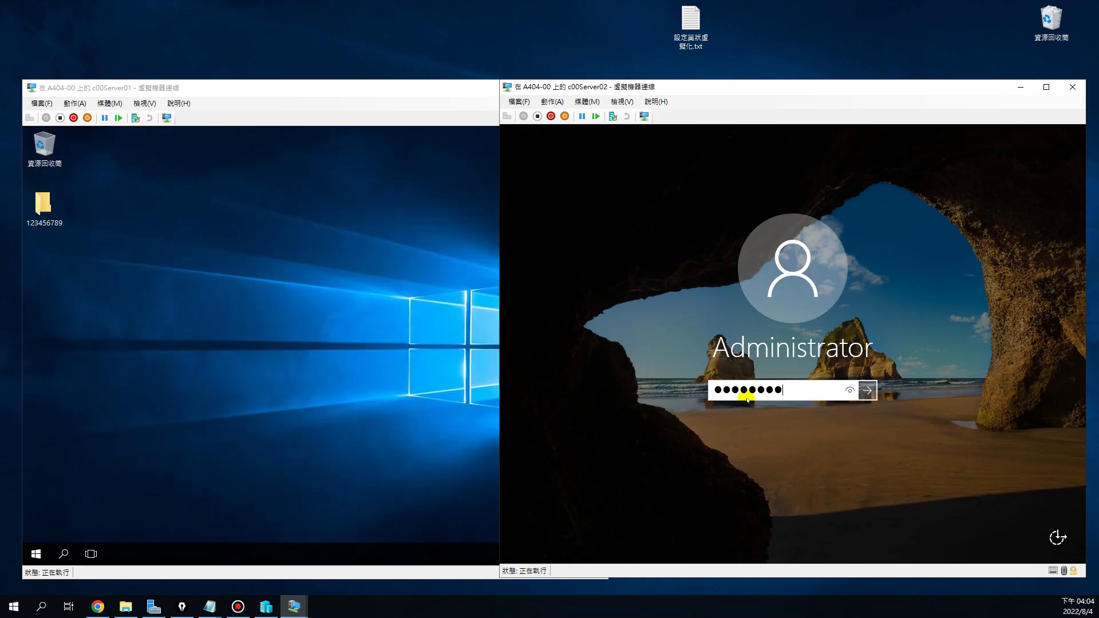
pyautogui.press('Return')
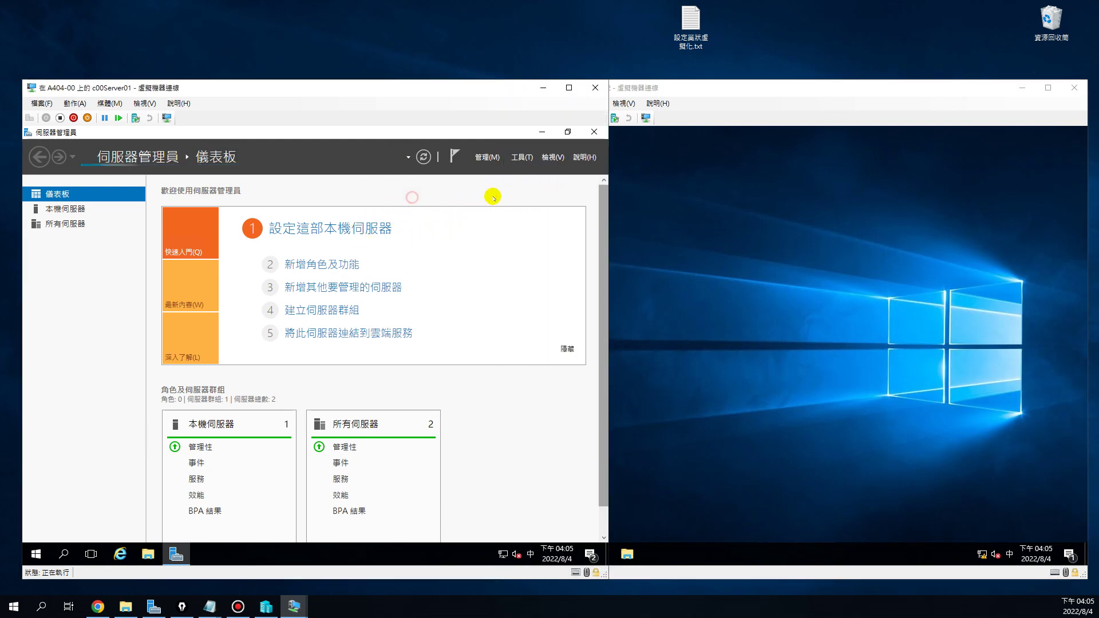
# Bring back the Add Roles and Features progress and close both servers' completed Hyper-V wizards
pyautogui.click(519, 158)
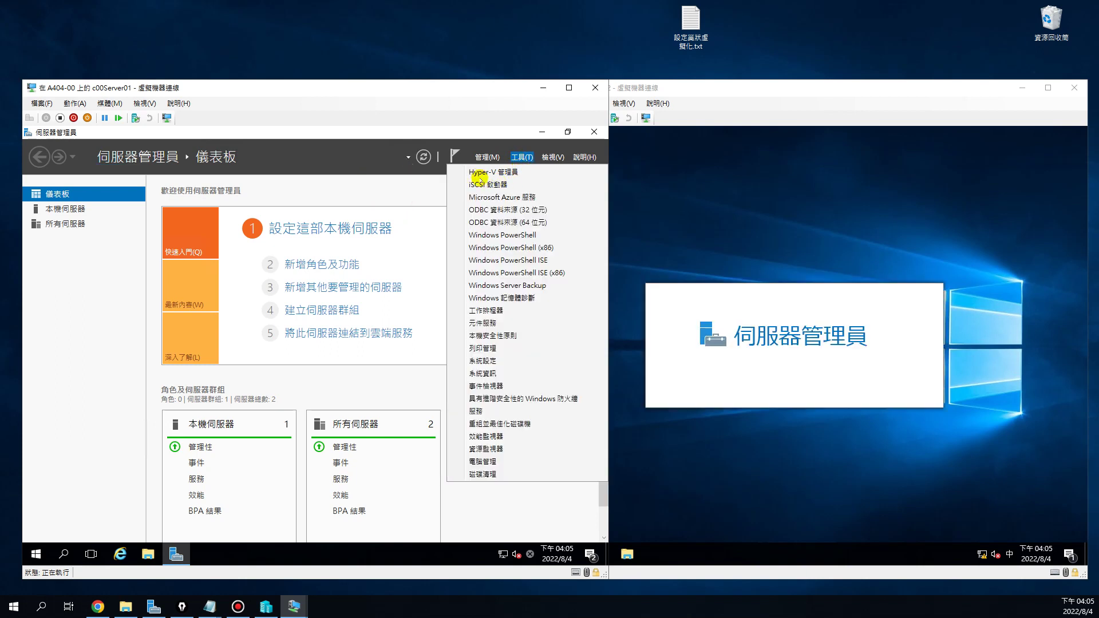
pyautogui.click(480, 172)
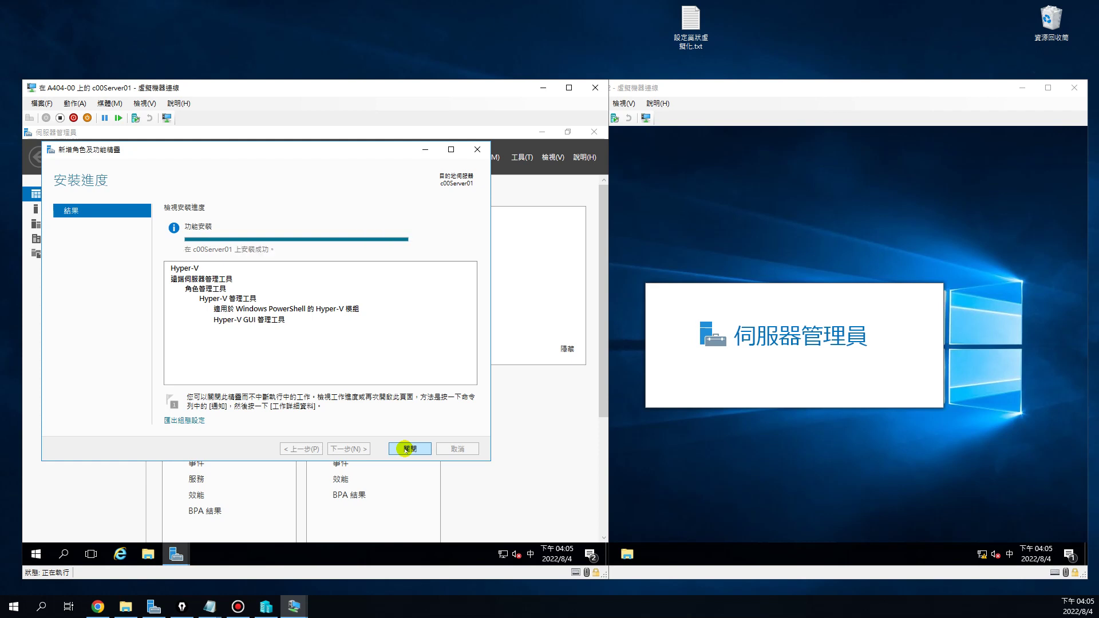
pyautogui.click(405, 449)
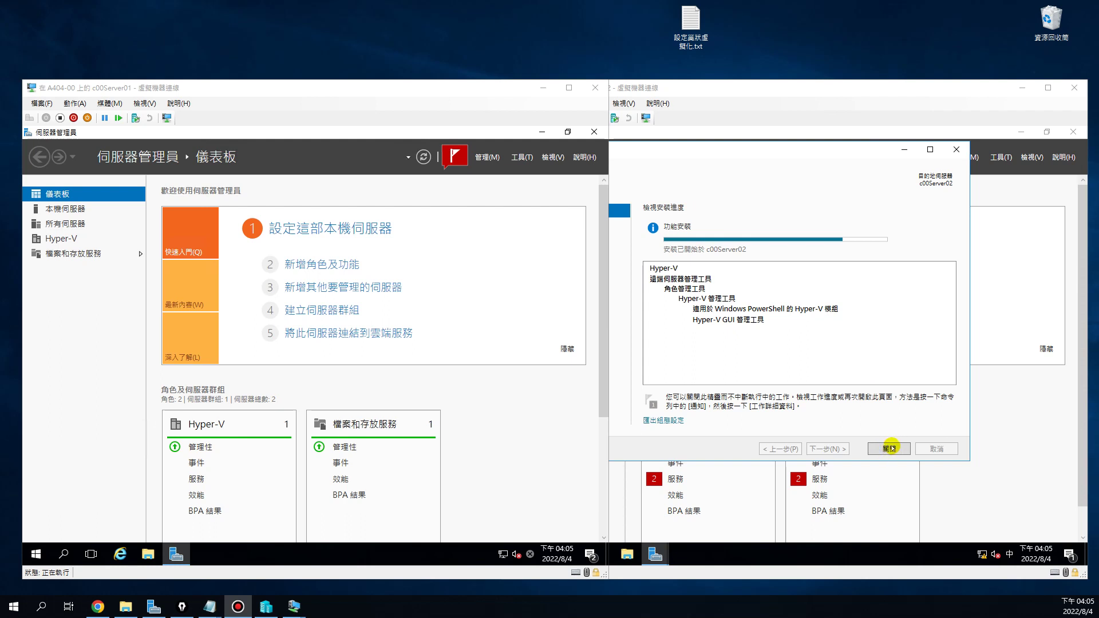
pyautogui.click(890, 448)
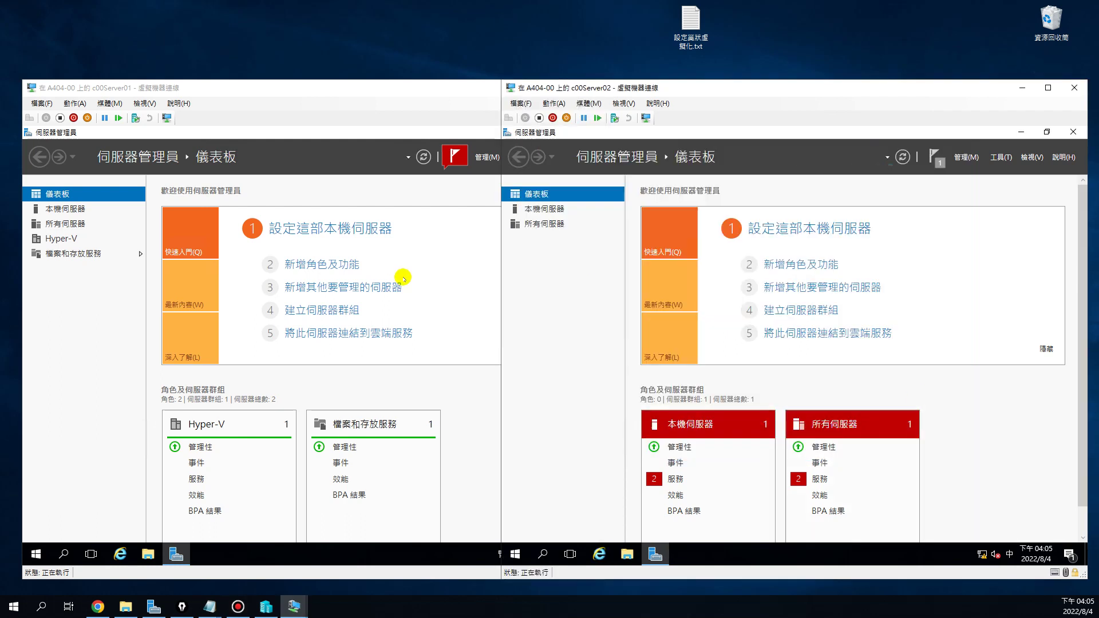
# Launch Hyper-V 管理員 on c00Server01 and c00Server02 and select each local server node
pyautogui.click(444, 194)
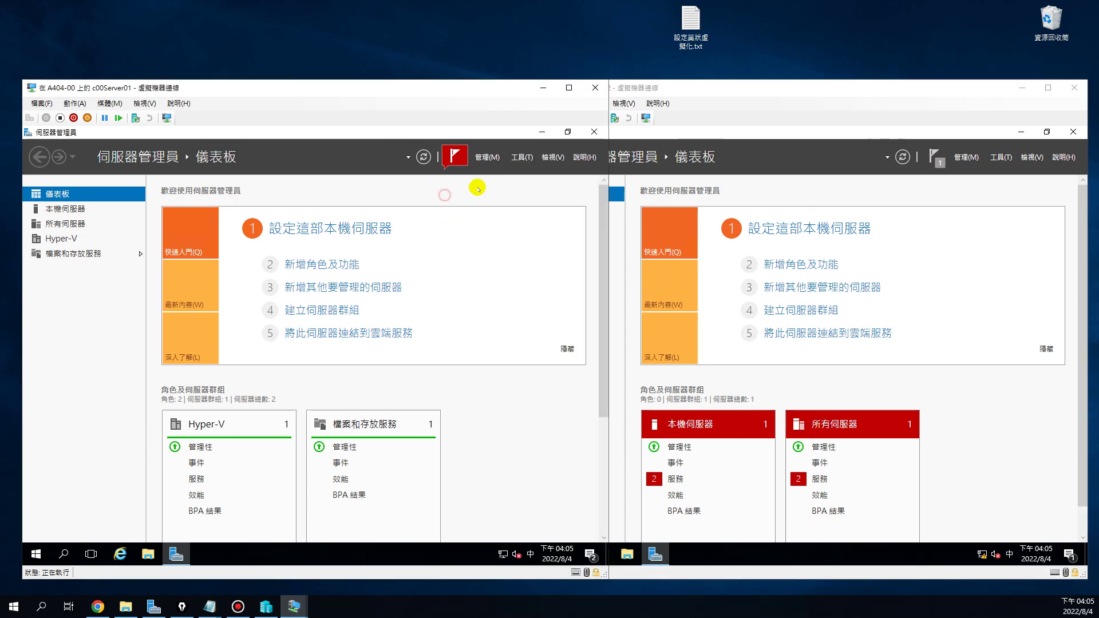
pyautogui.click(522, 158)
pyautogui.click(489, 172)
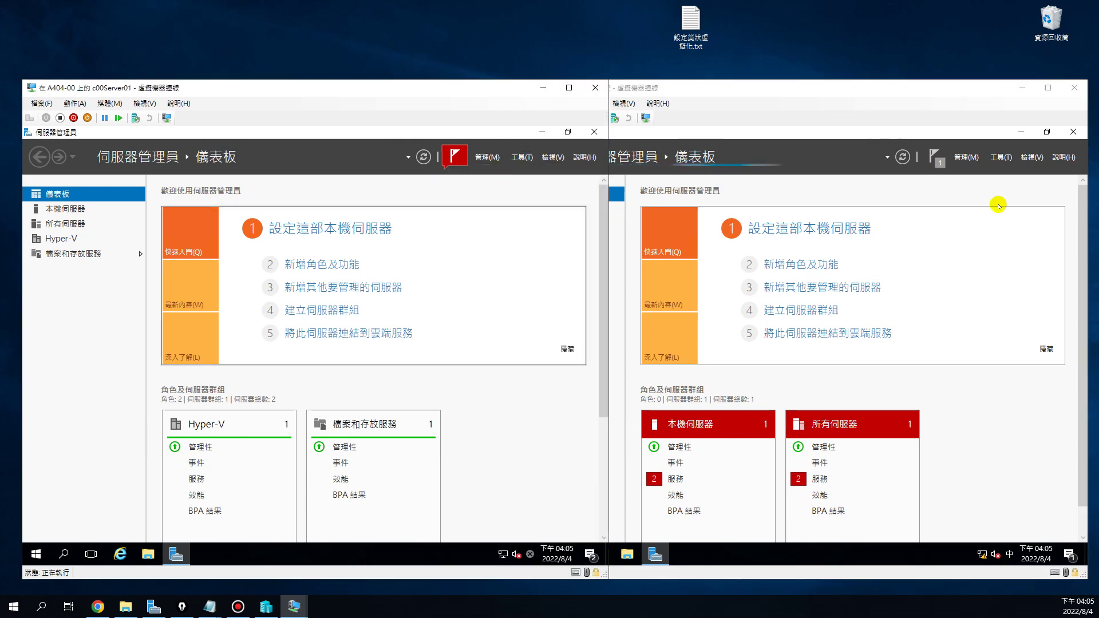
pyautogui.click(998, 162)
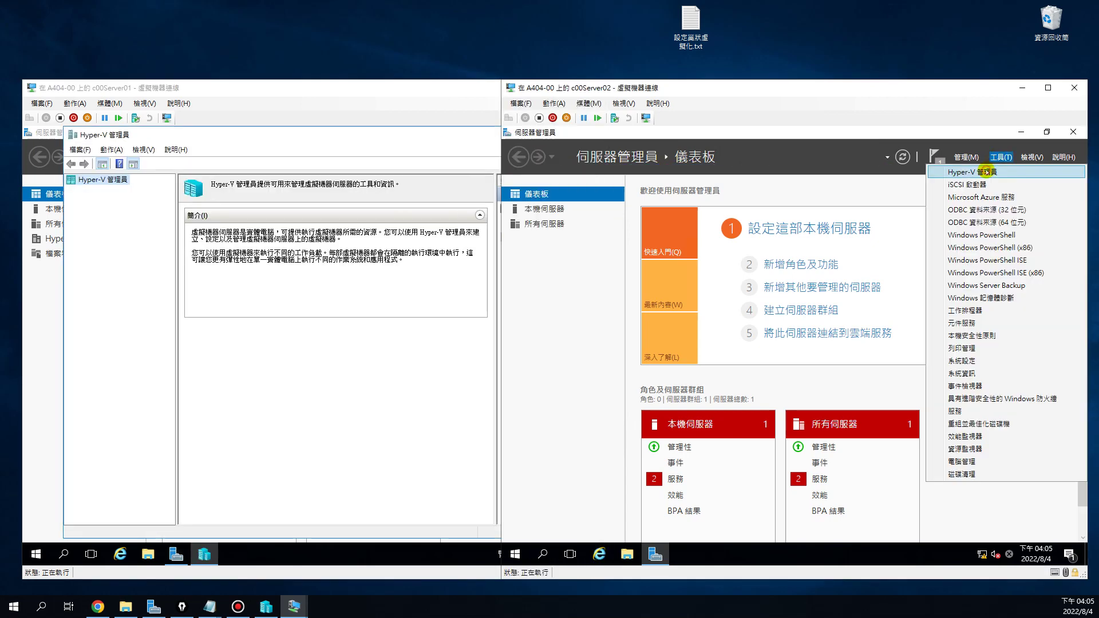
pyautogui.click(905, 218)
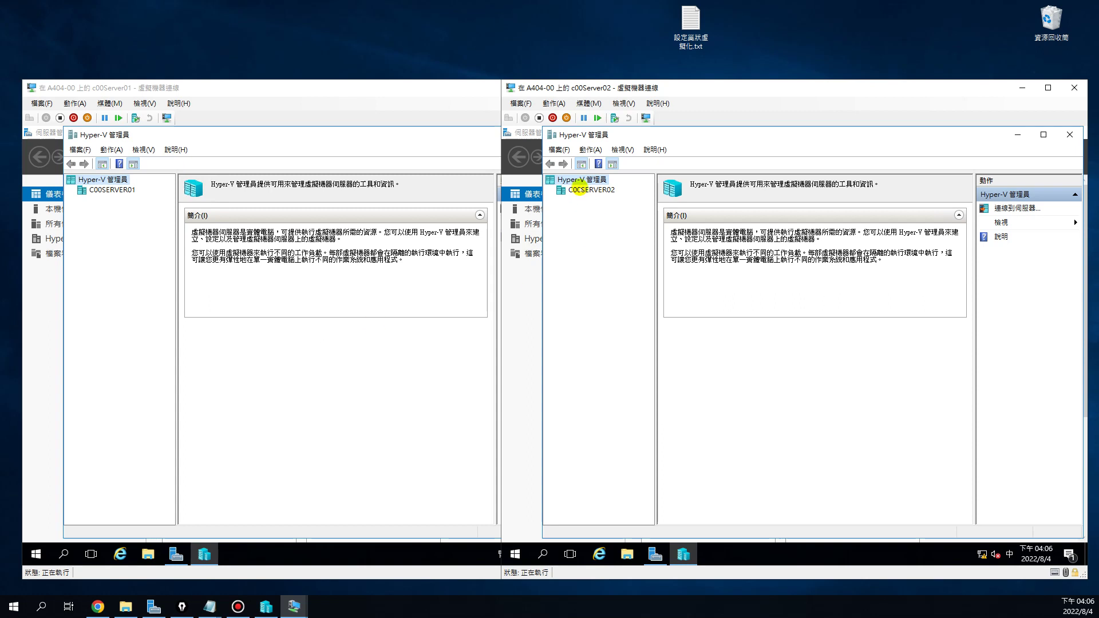
pyautogui.click(578, 189)
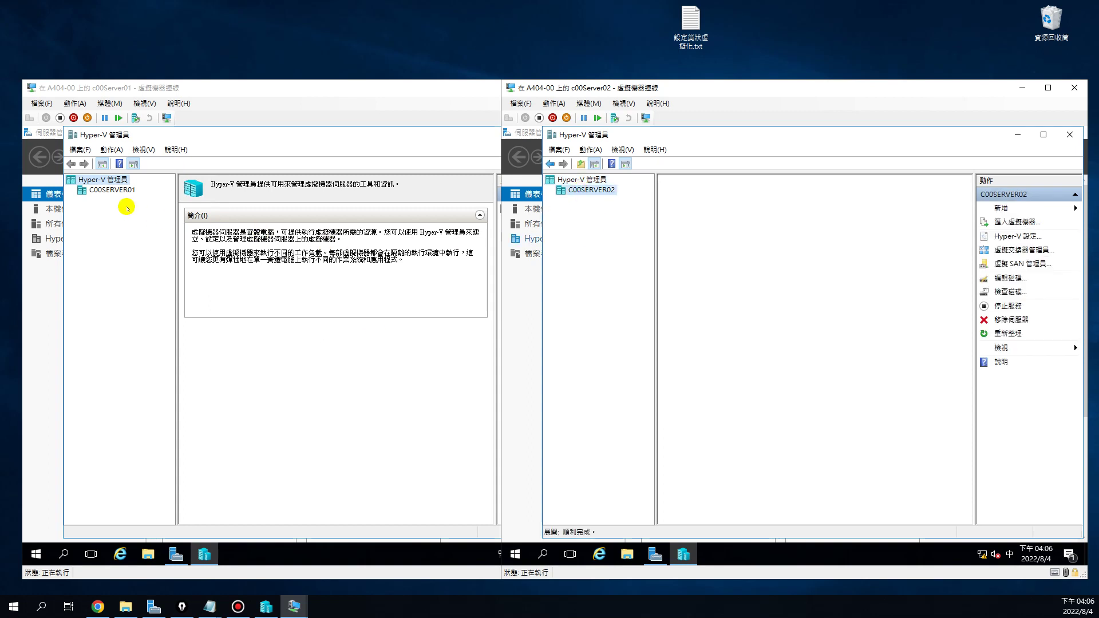
pyautogui.click(116, 191)
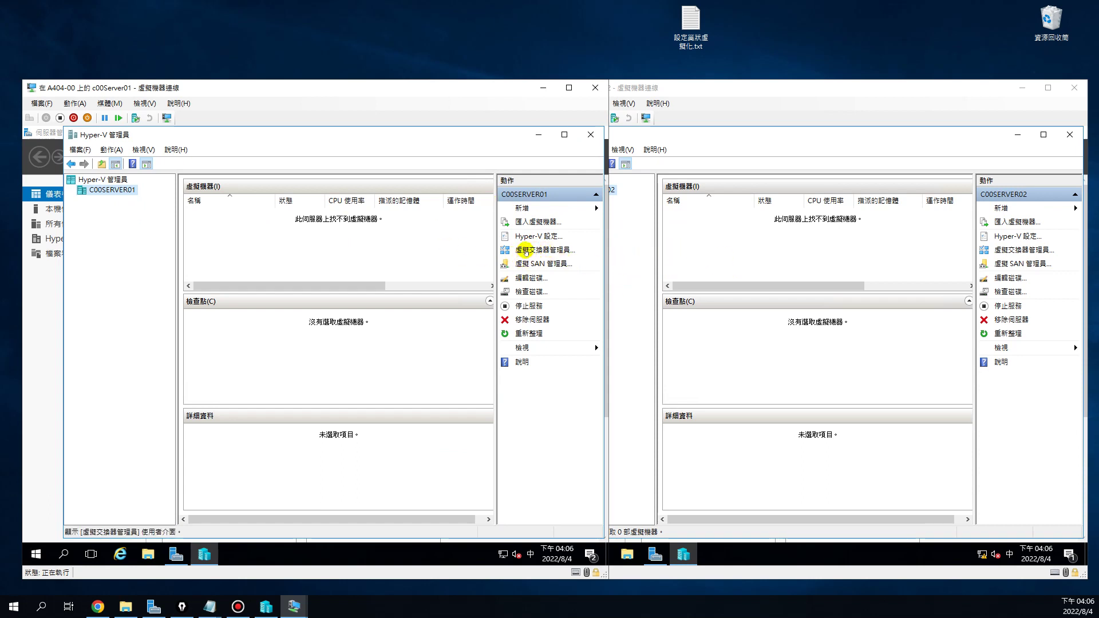
# Open both Virtual Switch Managers, inspect Server02's external switch, then show Server01's 本機伺服器 page
pyautogui.click(524, 251)
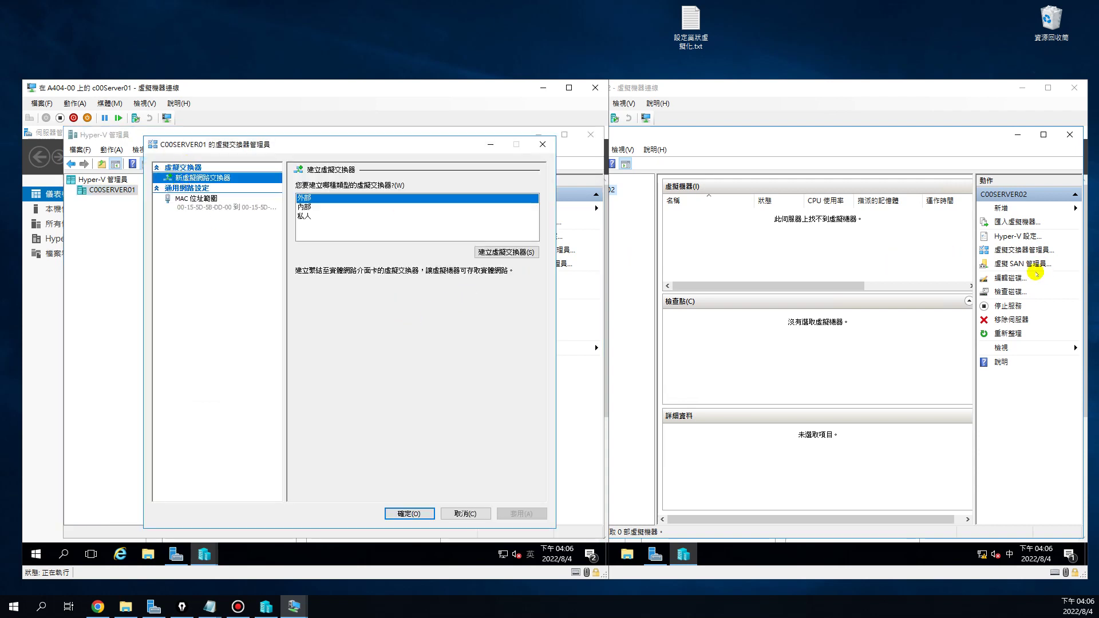
pyautogui.click(1016, 250)
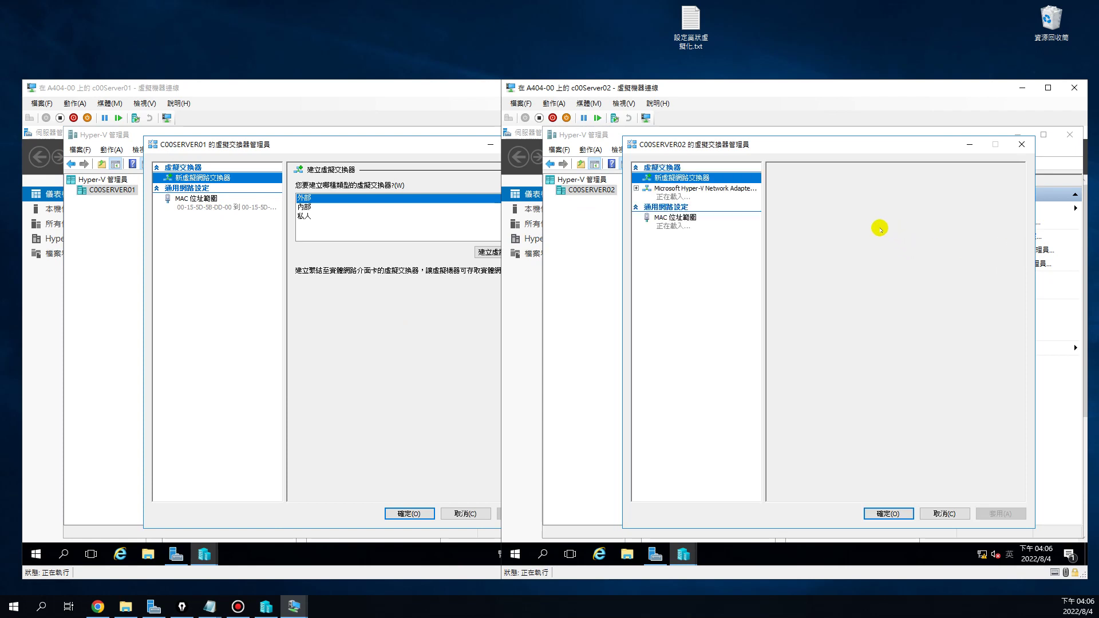
pyautogui.click(677, 190)
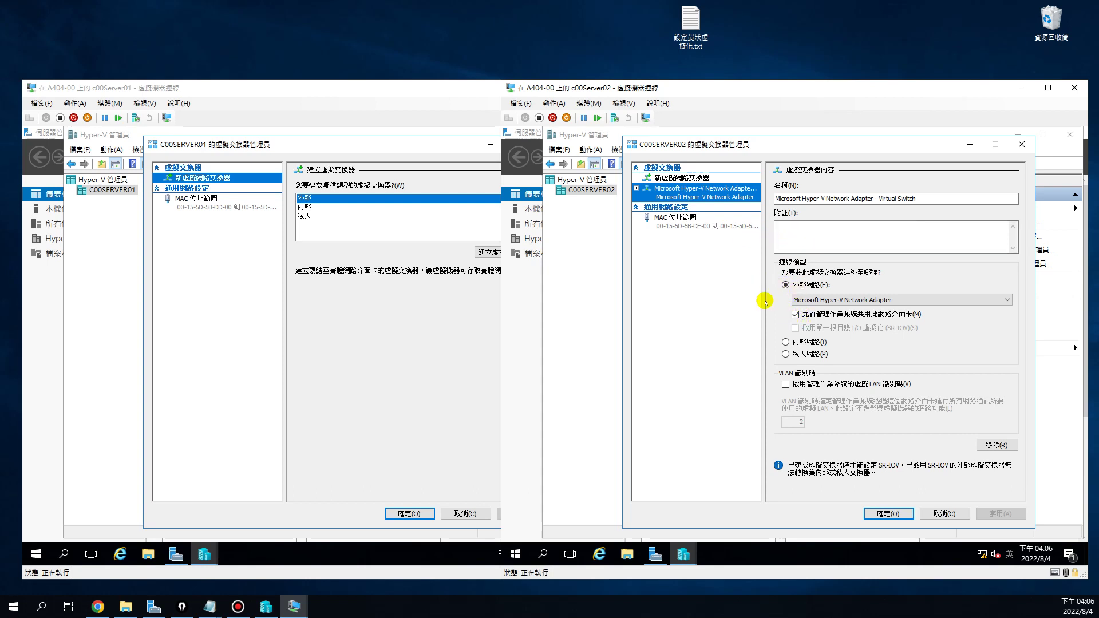
pyautogui.click(175, 554)
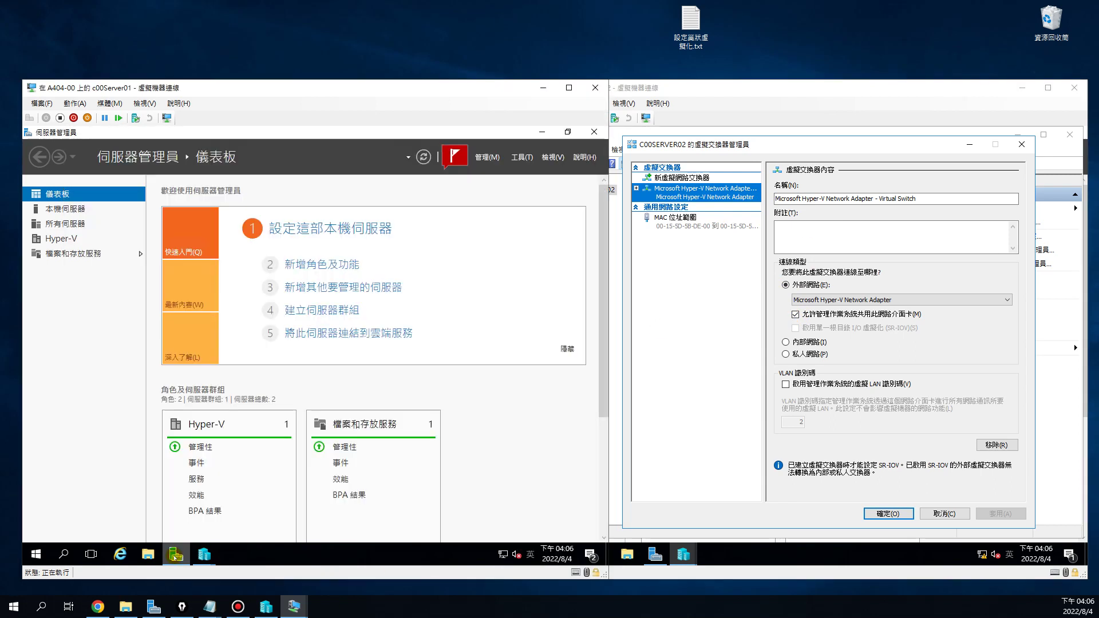
pyautogui.click(60, 209)
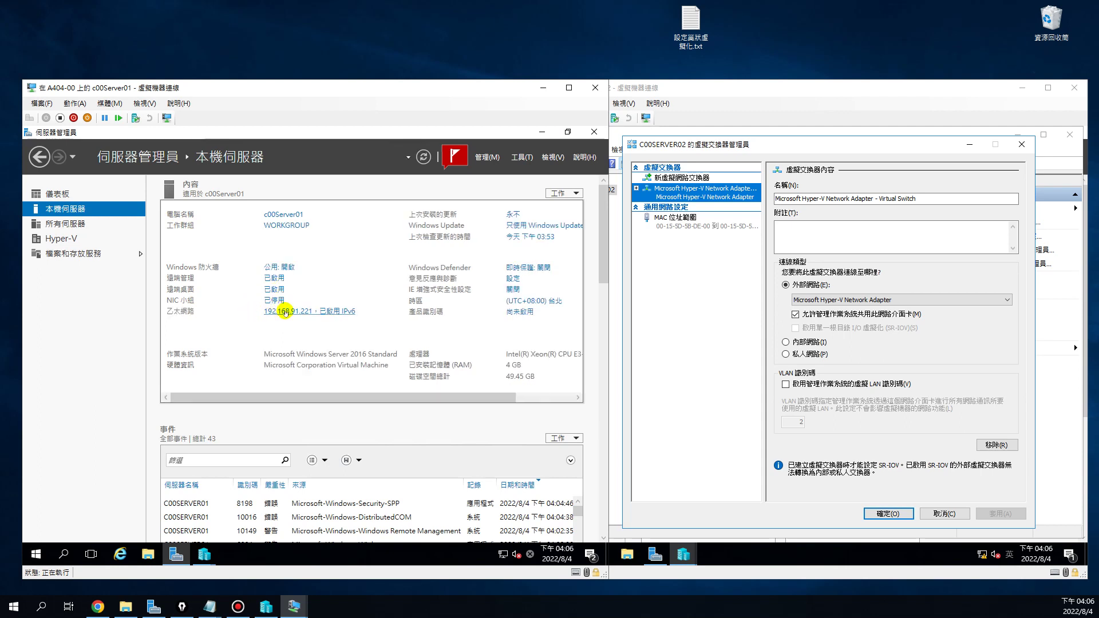
# Open Network Connections on c00Server01 and c00Server02 from their Local Server pages
pyautogui.click(286, 312)
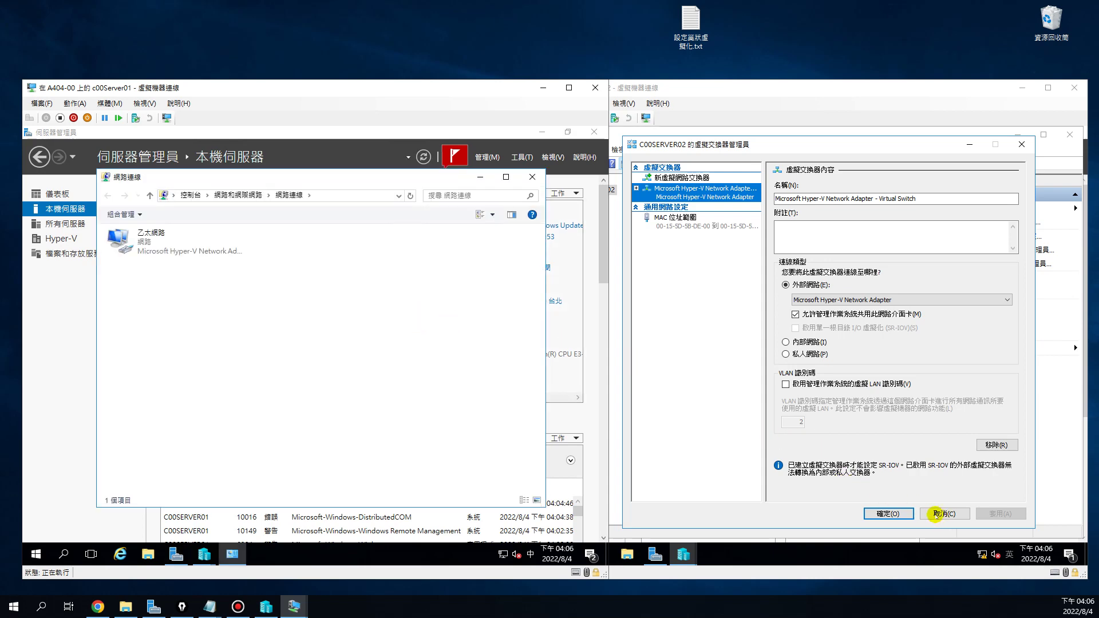
pyautogui.click(651, 559)
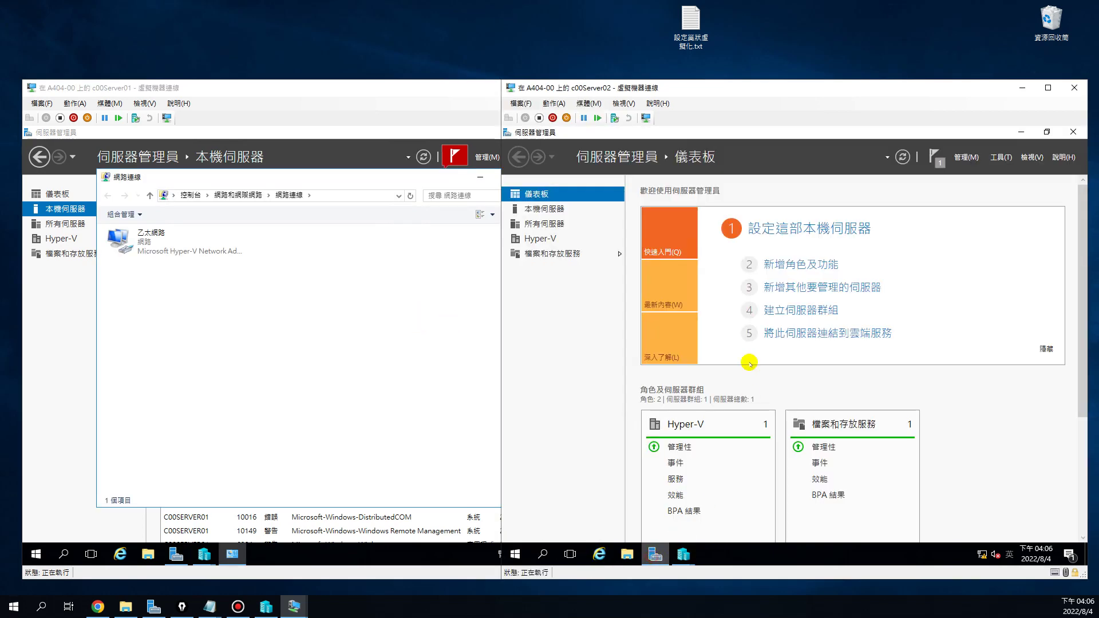
pyautogui.click(558, 213)
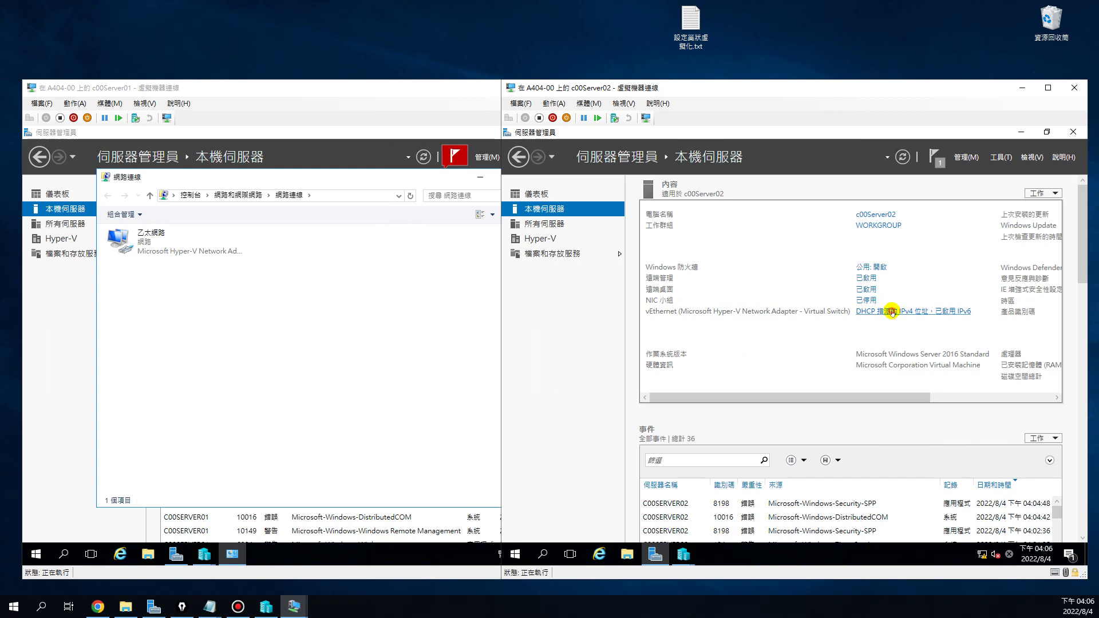
pyautogui.click(891, 313)
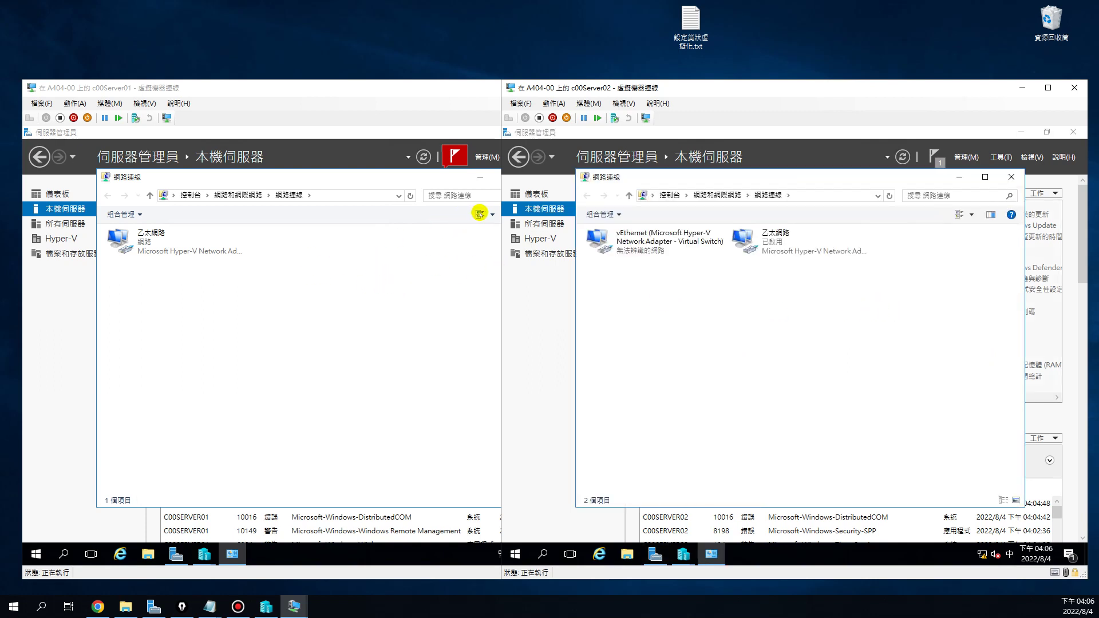
# Show both servers' connections as a detailed list and widen the Name column
pyautogui.click(492, 214)
pyautogui.click(503, 234)
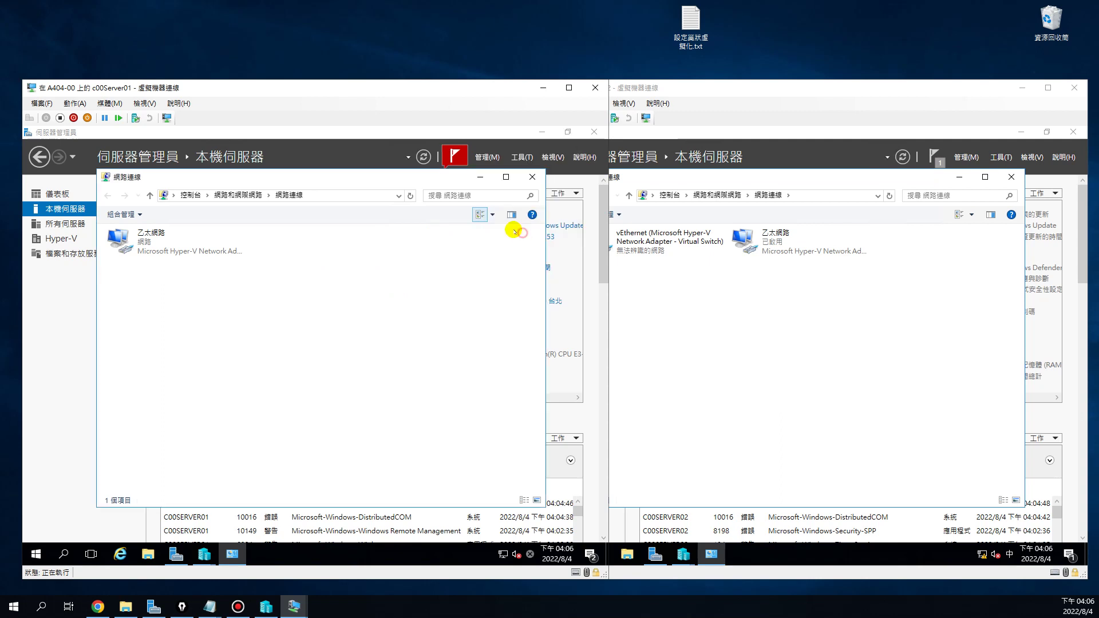
pyautogui.click(971, 215)
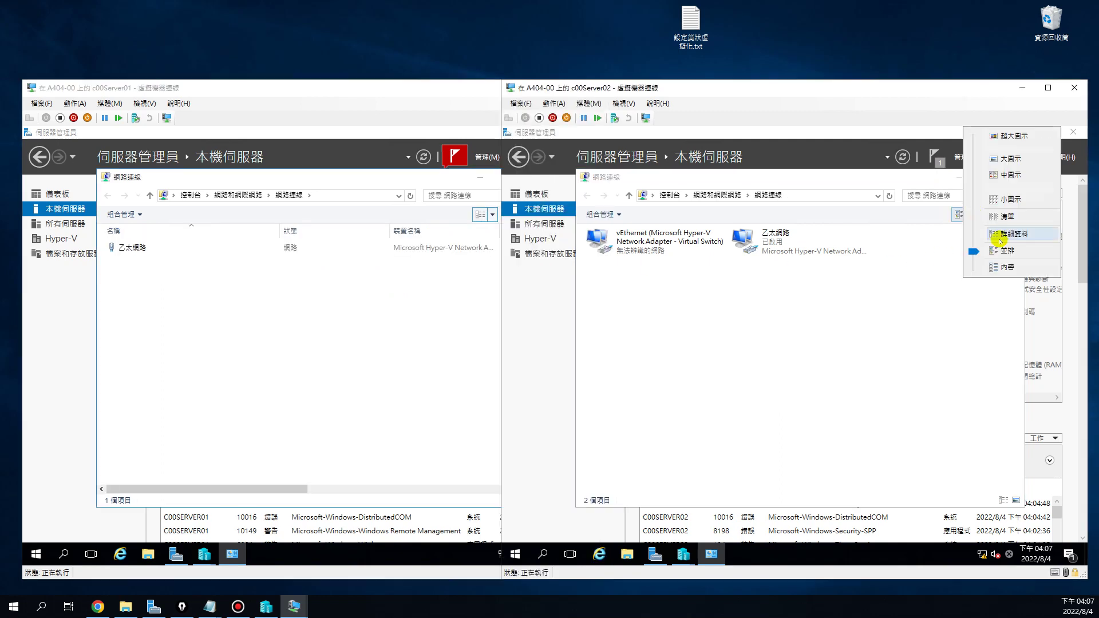
pyautogui.click(1000, 235)
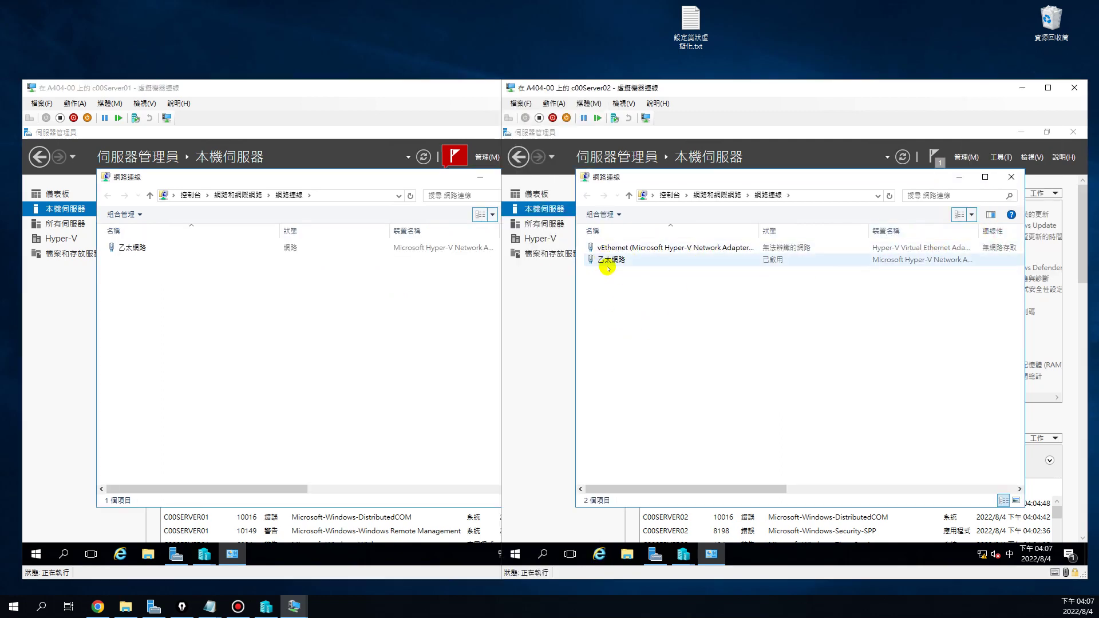
pyautogui.moveTo(759, 230); pyautogui.dragTo(794, 231)
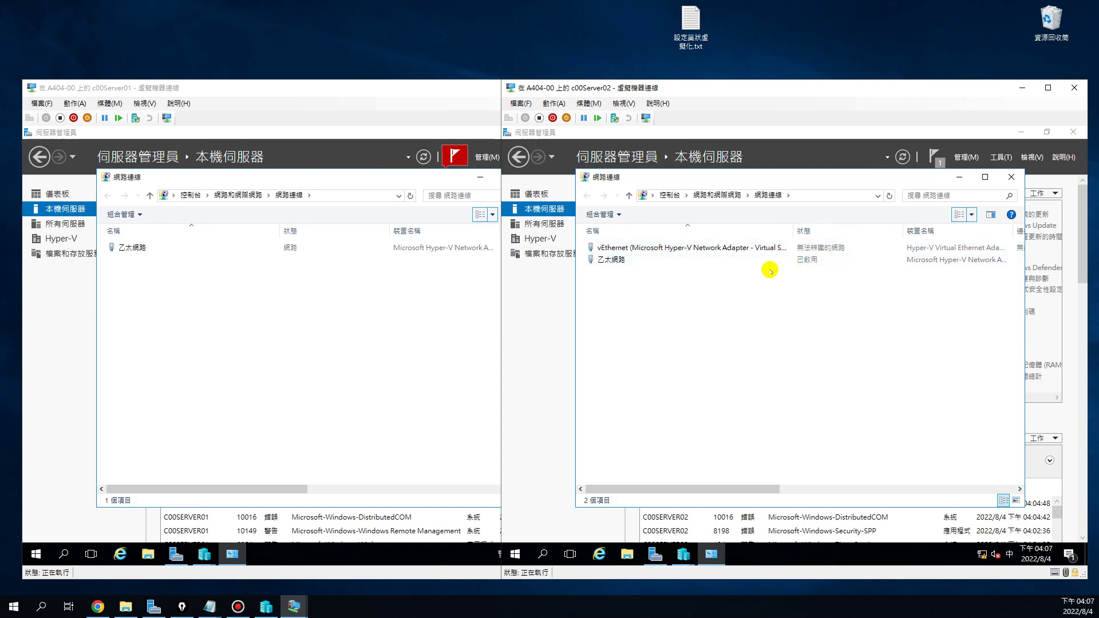
# Select the 乙太網路 and vEthernet connections, ending with c00Server02's 乙太網路 selected
pyautogui.click(618, 261)
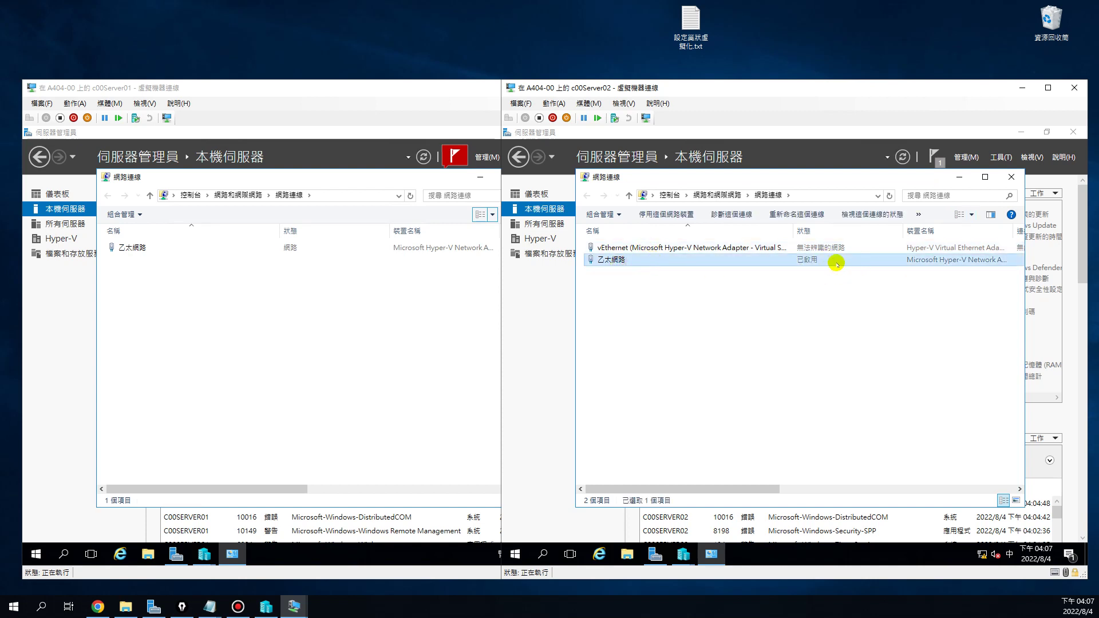
pyautogui.click(160, 251)
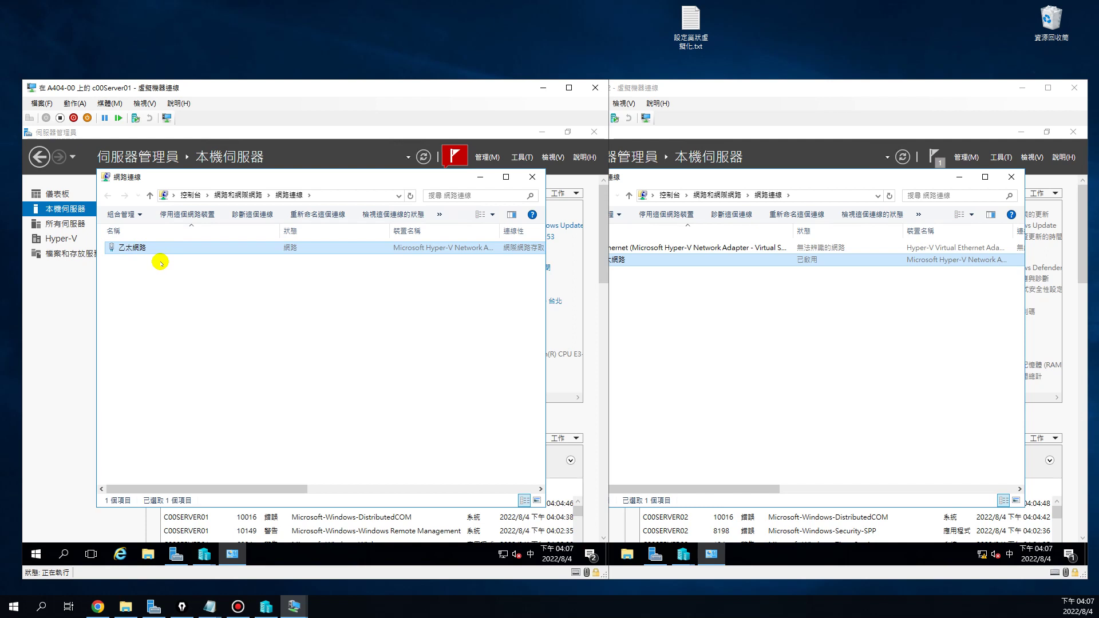
pyautogui.click(793, 297)
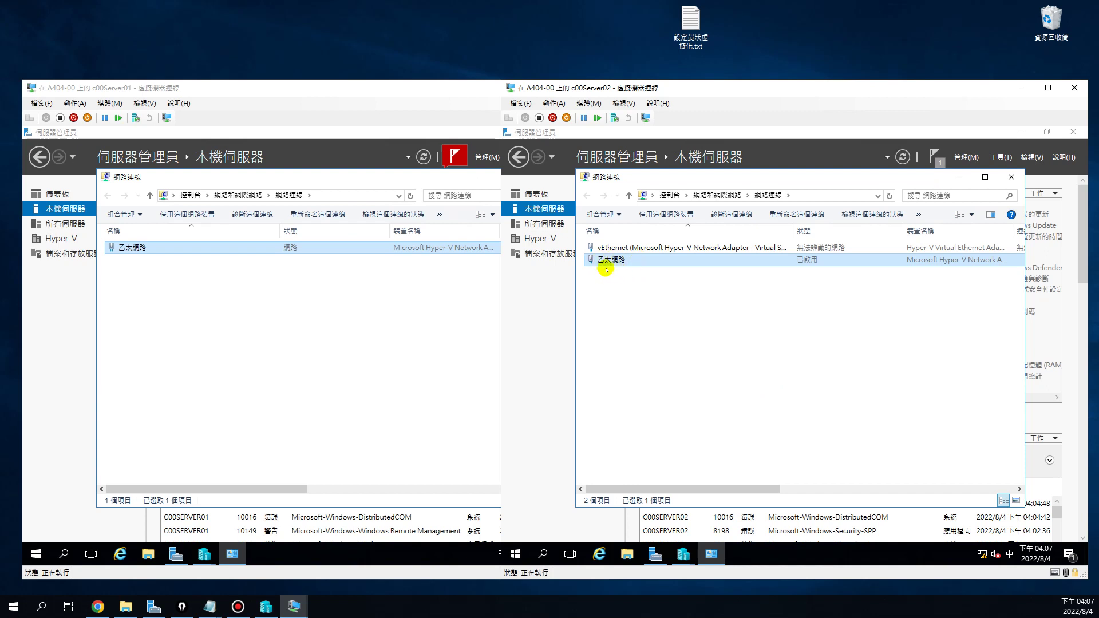
pyautogui.click(611, 247)
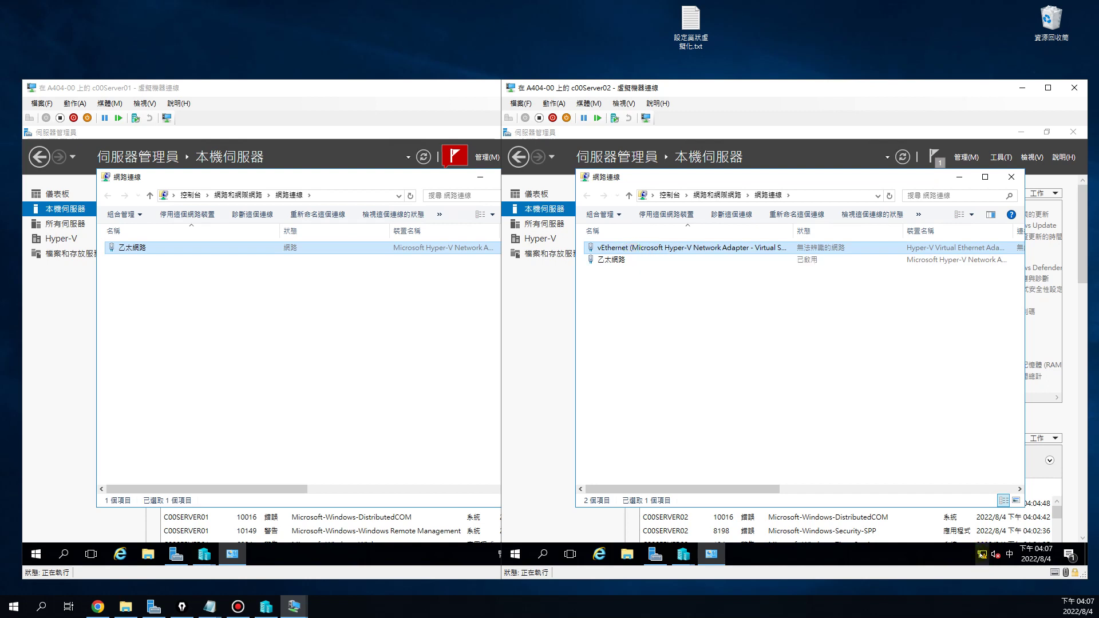
pyautogui.click(497, 558)
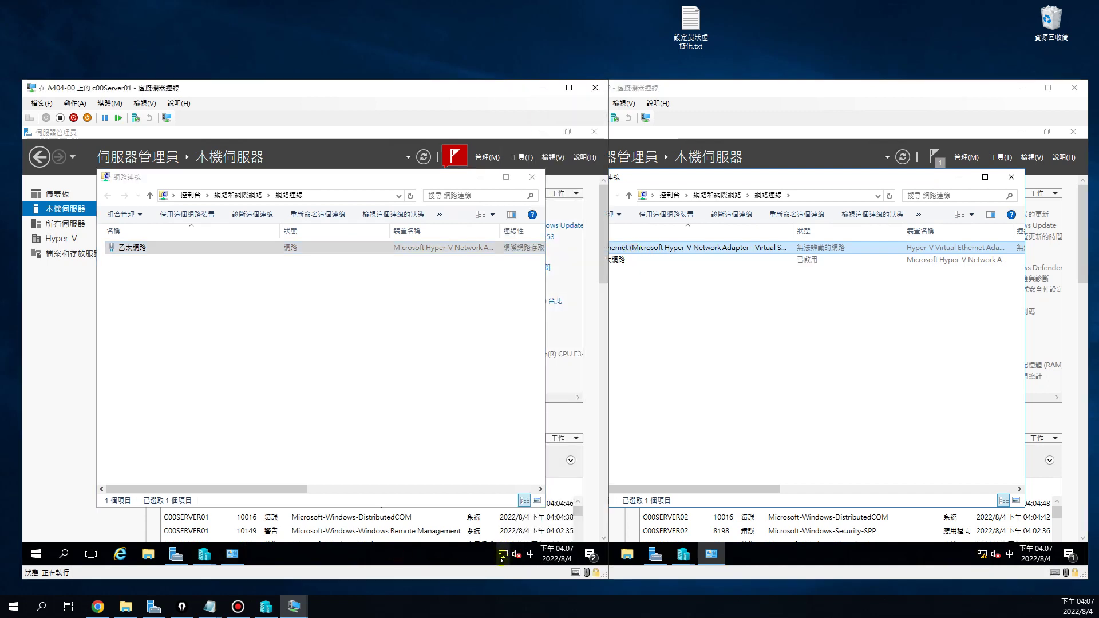
pyautogui.moveTo(501, 556)
pyautogui.click(640, 287)
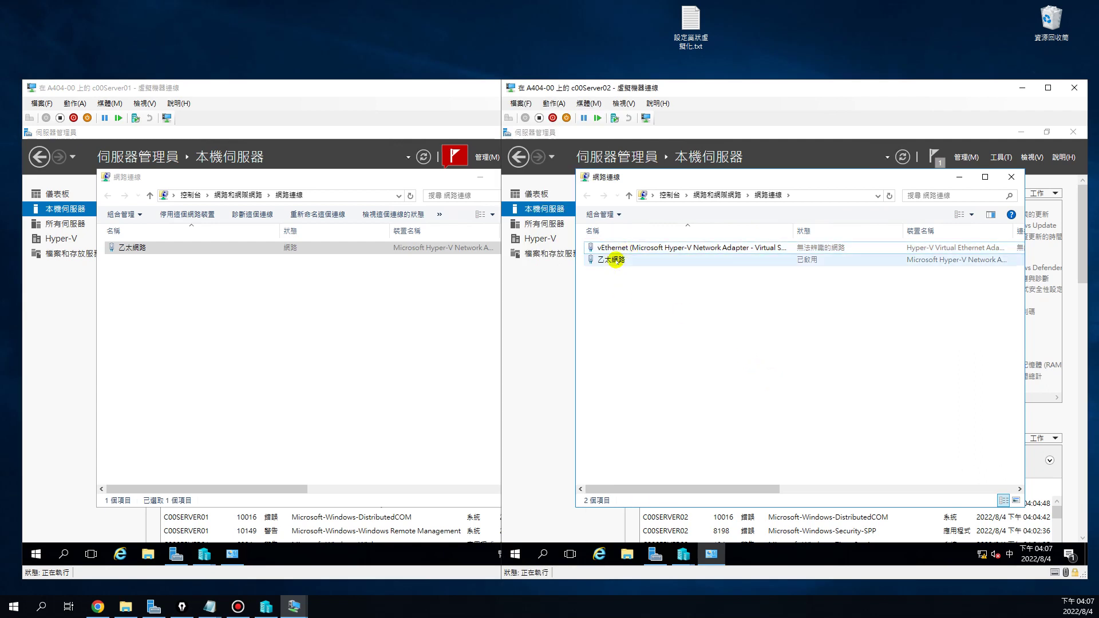
pyautogui.click(618, 260)
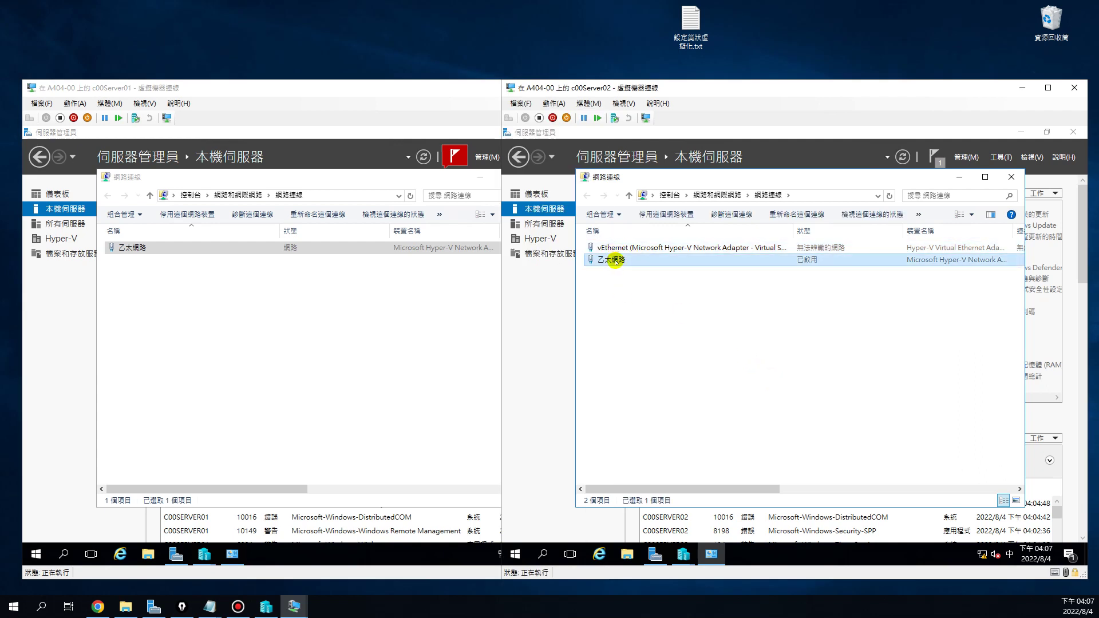
# Check c00Server02's 乙太網路 properties, then open its vEthernet IPv4 settings showing automatic addressing
pyautogui.rightClick(614, 261)
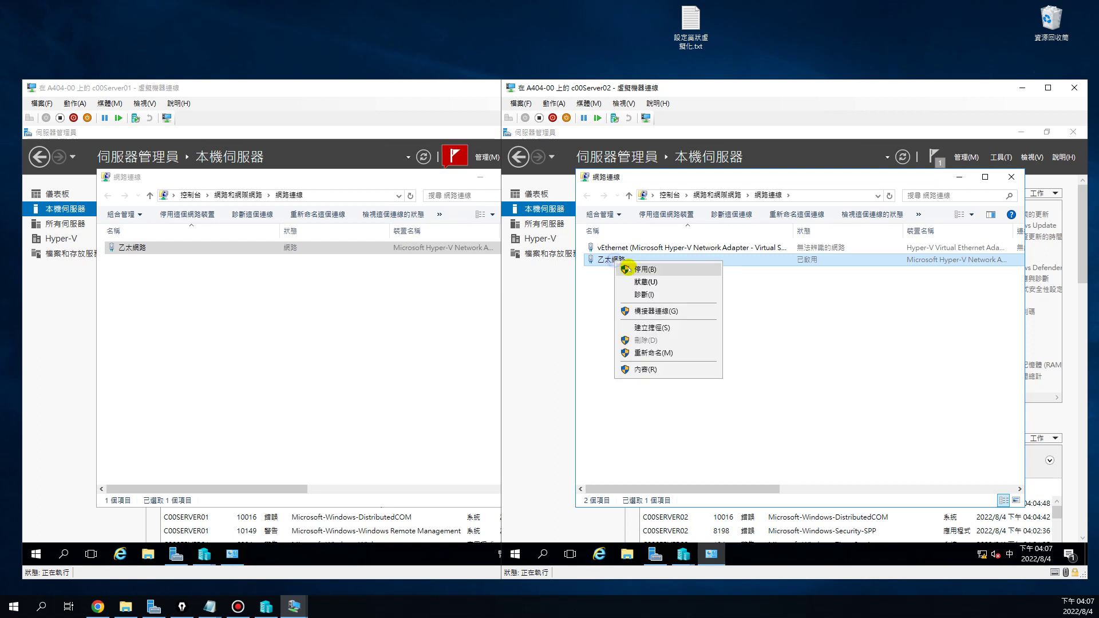
pyautogui.click(647, 369)
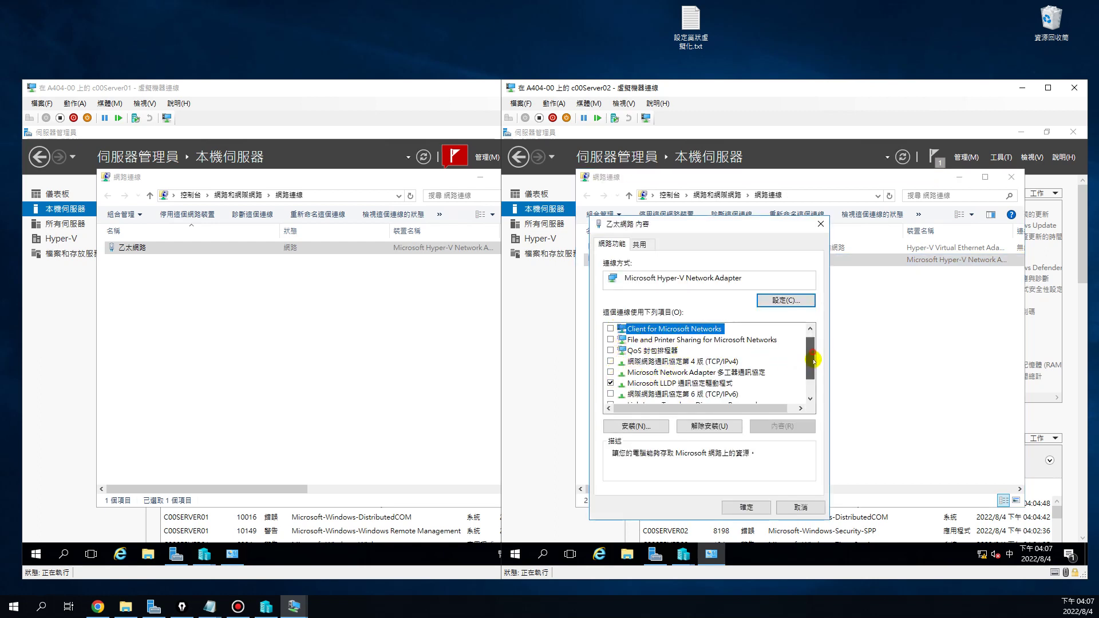
pyautogui.moveTo(810, 351)
pyautogui.mouseDown()
pyautogui.moveTo(810, 371)
pyautogui.moveTo(811, 349)
pyautogui.mouseUp()
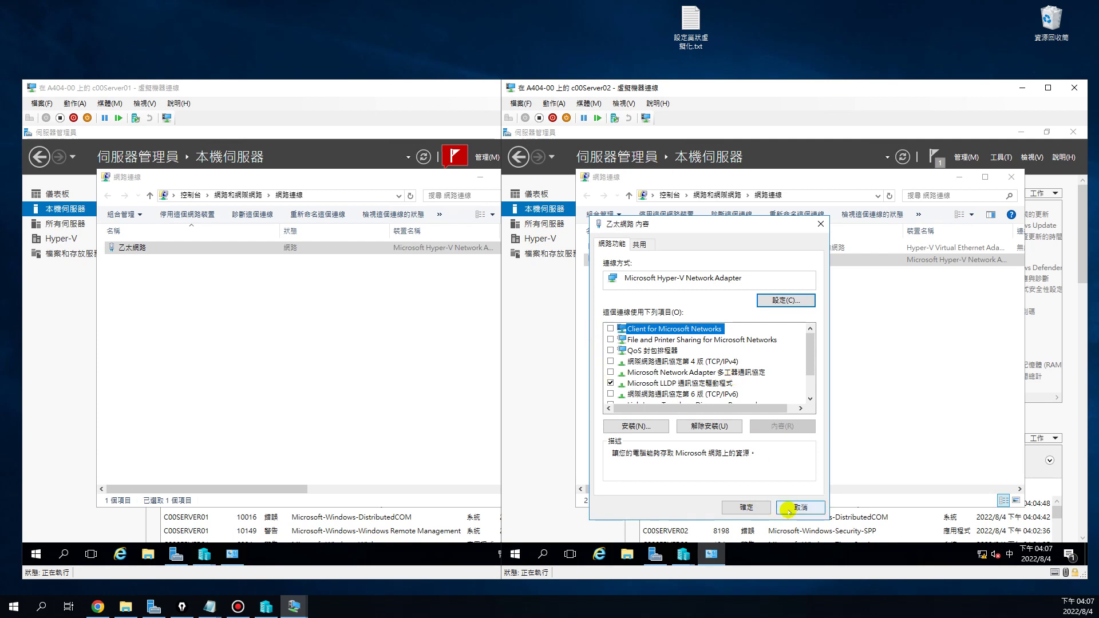
pyautogui.click(798, 507)
pyautogui.click(624, 247)
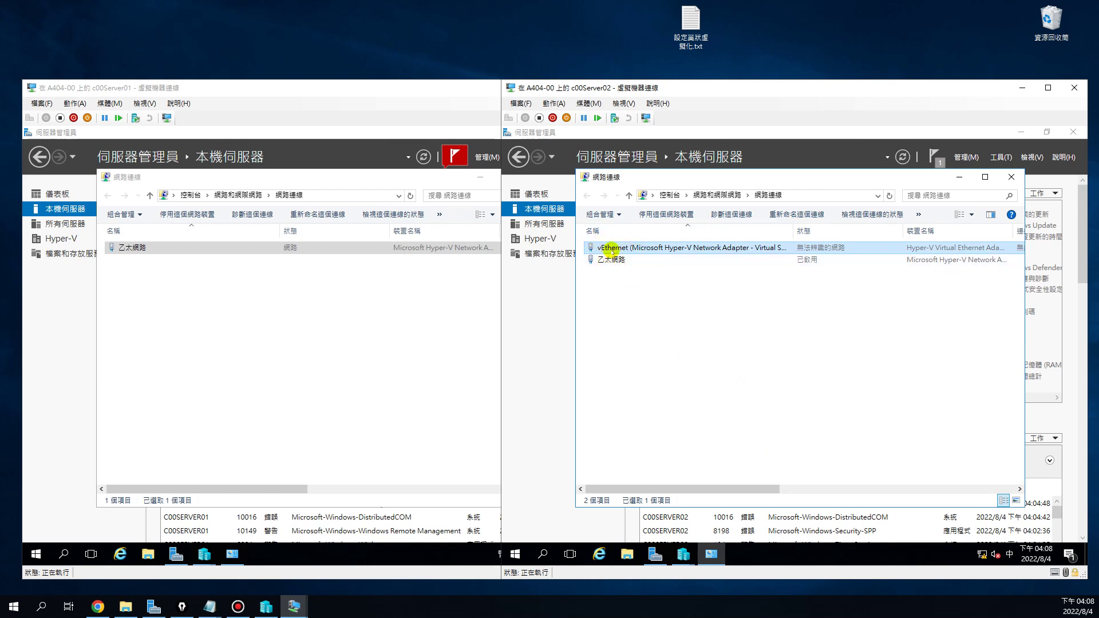
pyautogui.rightClick(611, 248)
pyautogui.click(662, 355)
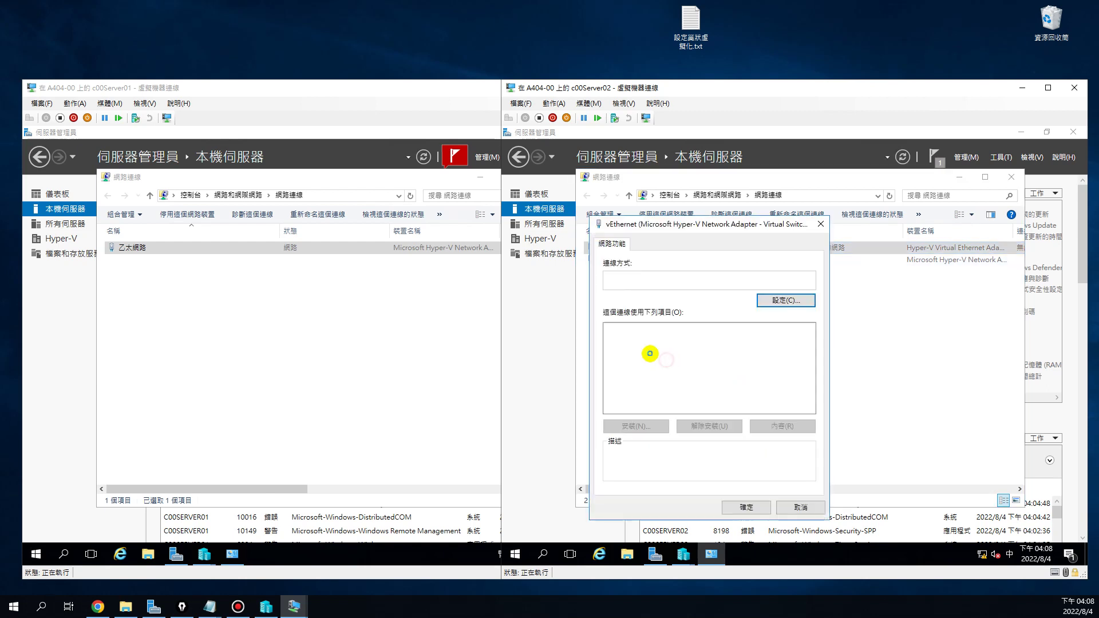
pyautogui.doubleClick(725, 361)
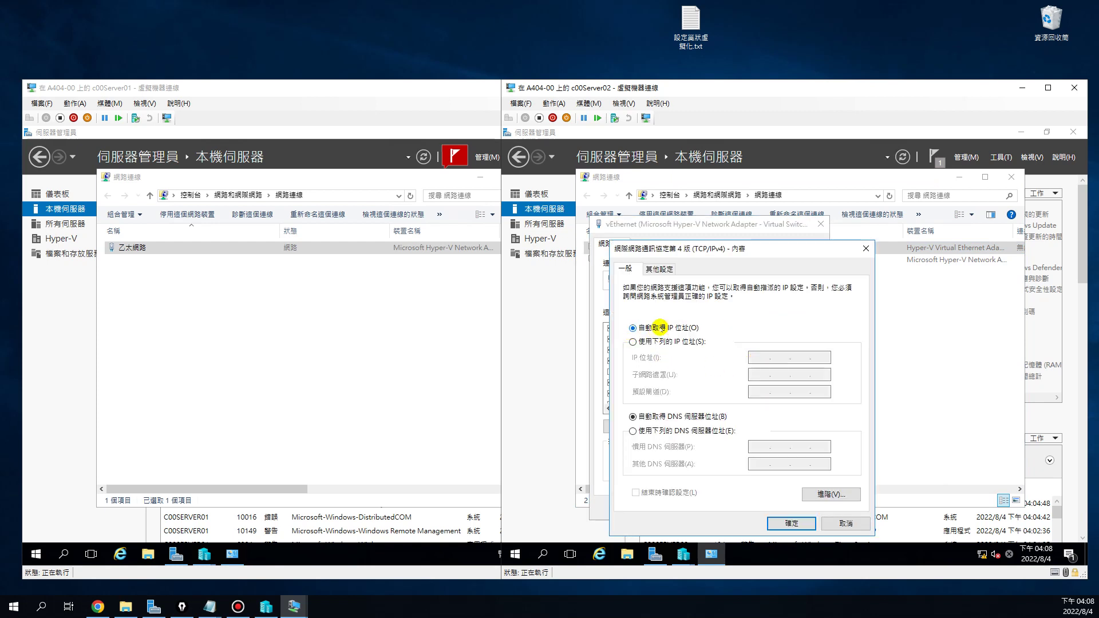
# Review c00Server01's 乙太網路 IPv4 settings, then cancel its IPv4 and adapter dialogs
pyautogui.rightClick(132, 247)
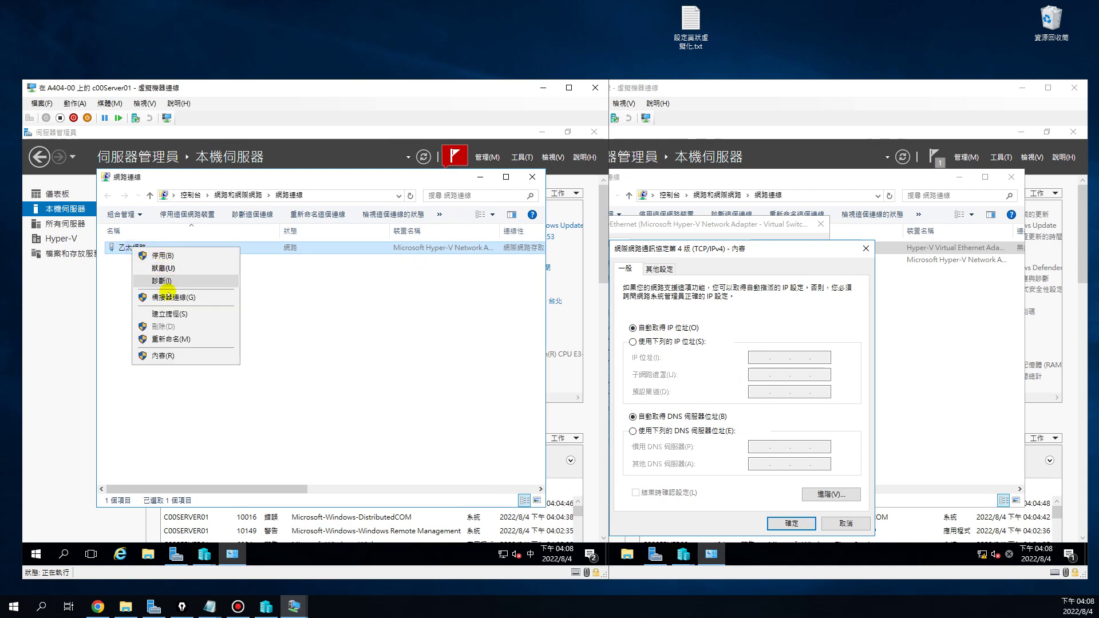
pyautogui.click(177, 356)
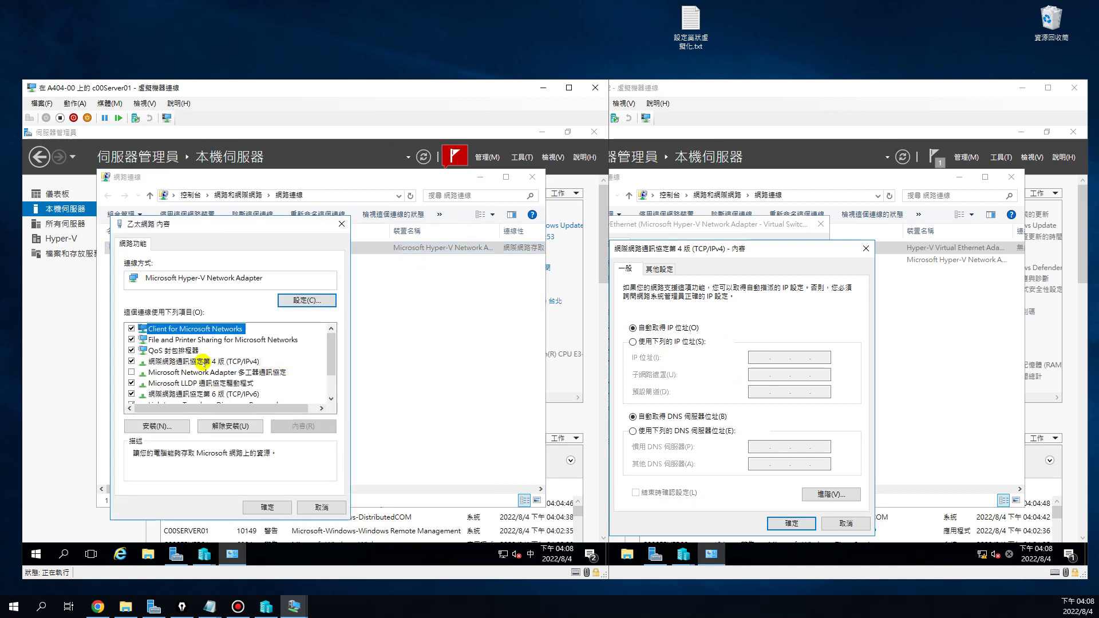
pyautogui.doubleClick(205, 361)
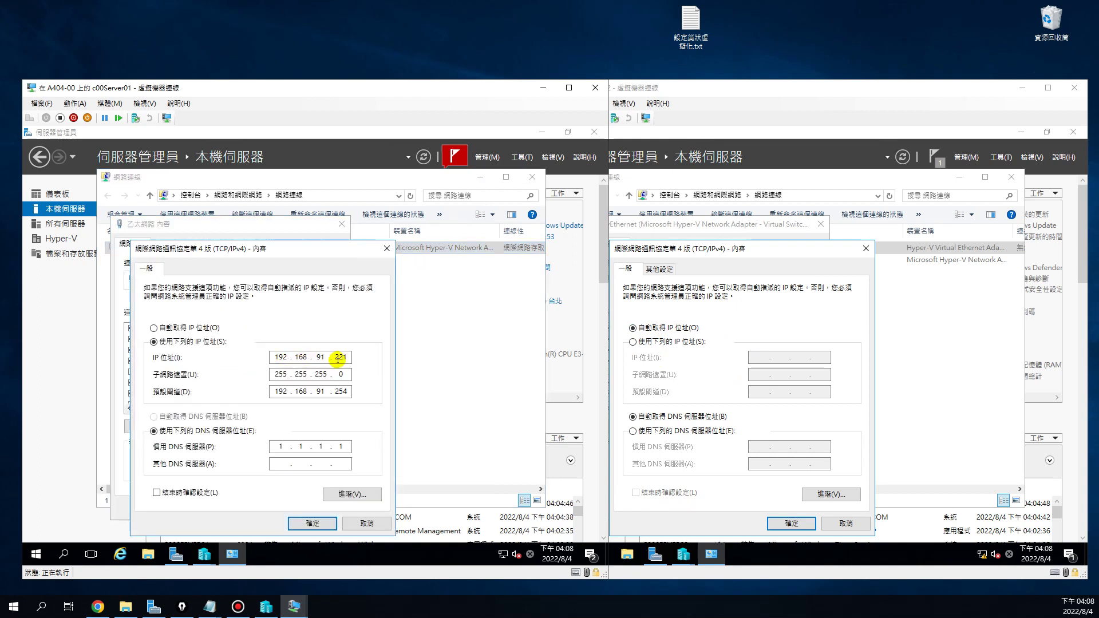
pyautogui.click(775, 247)
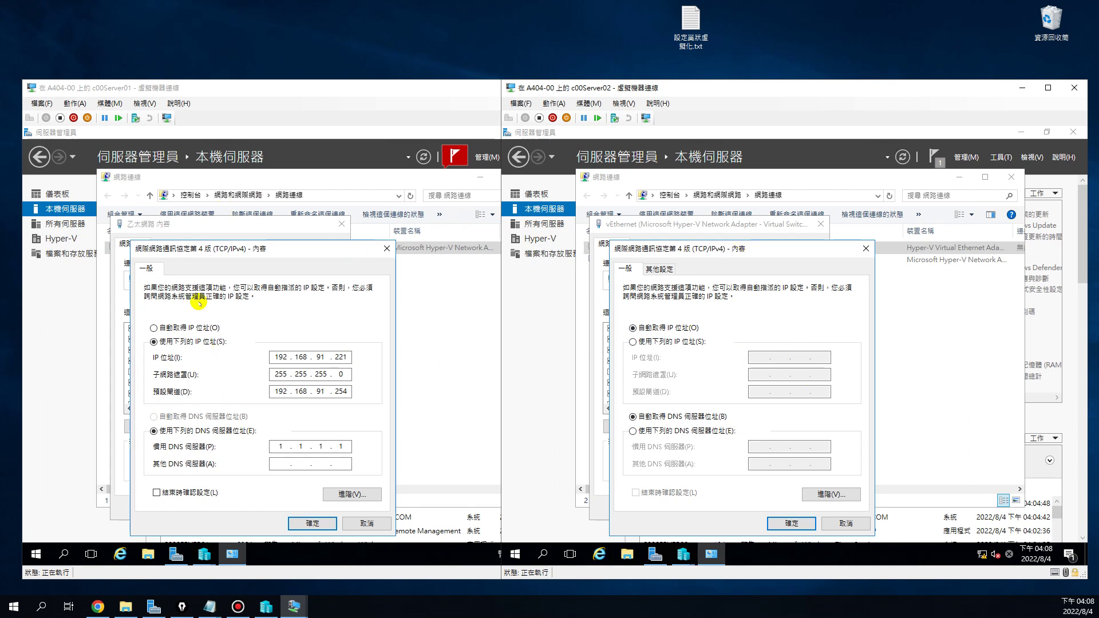
pyautogui.click(369, 522)
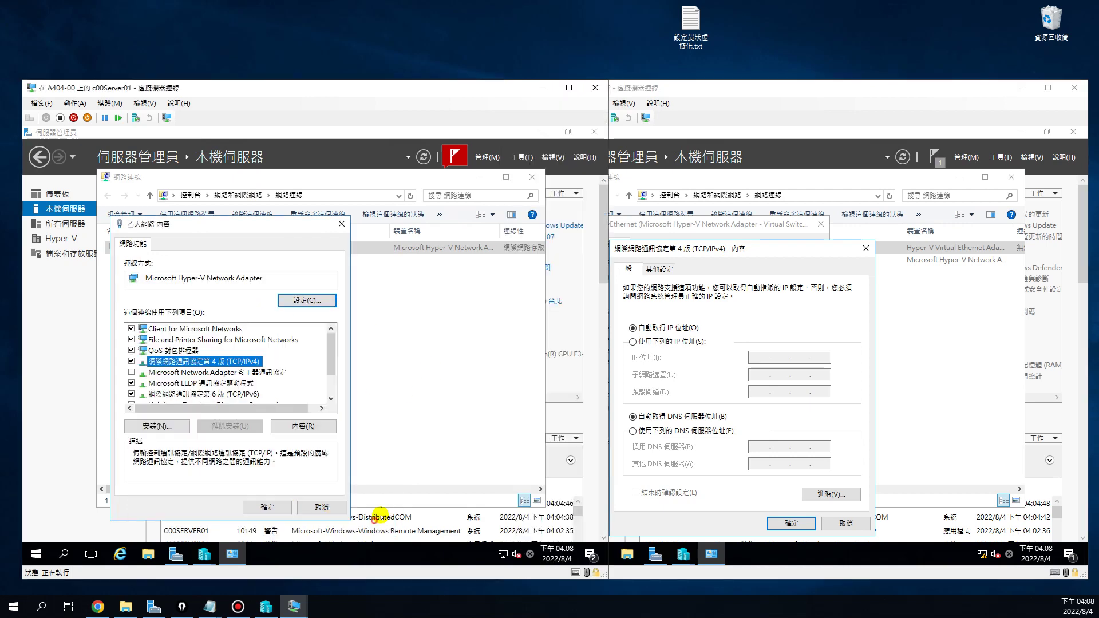
pyautogui.click(320, 506)
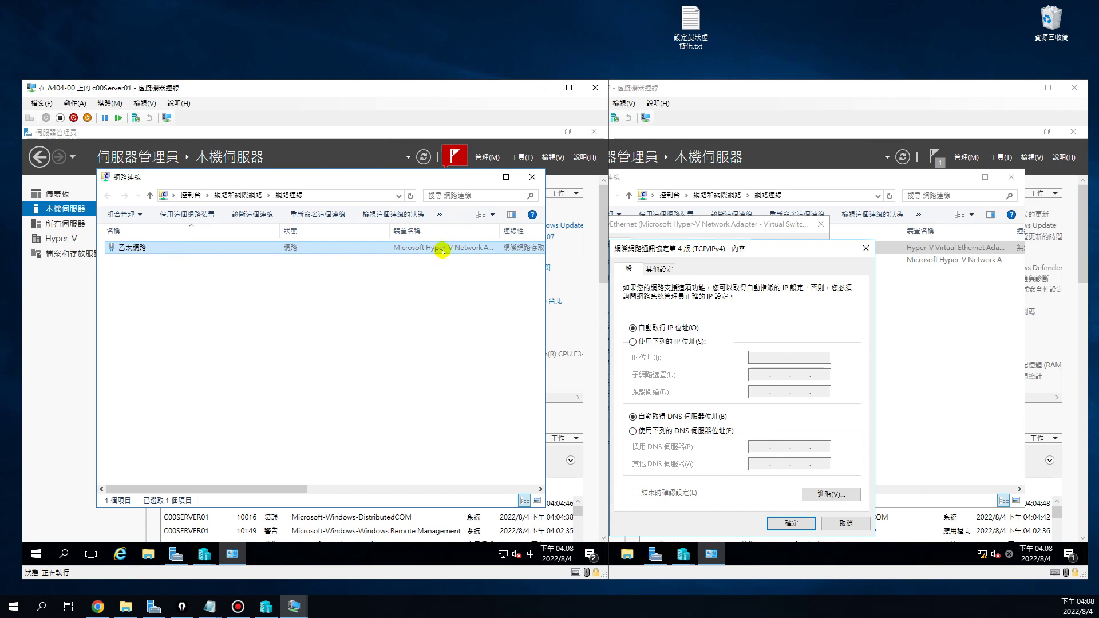
pyautogui.click(203, 555)
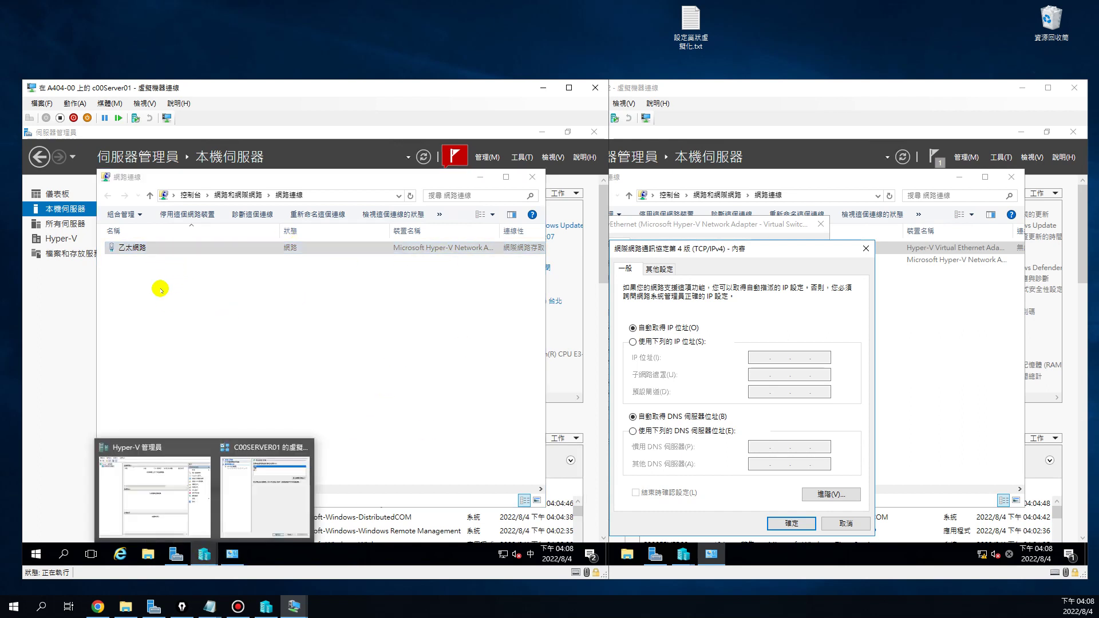
# Create a new External virtual switch in c00Server01's Virtual Switch Manager
pyautogui.click(250, 503)
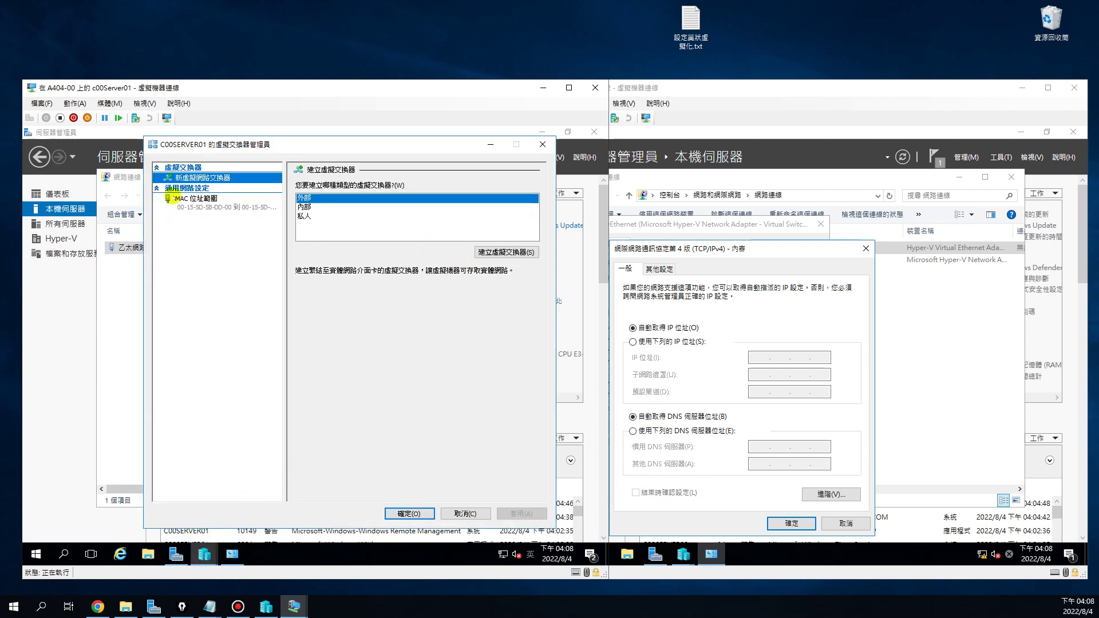
pyautogui.click(306, 197)
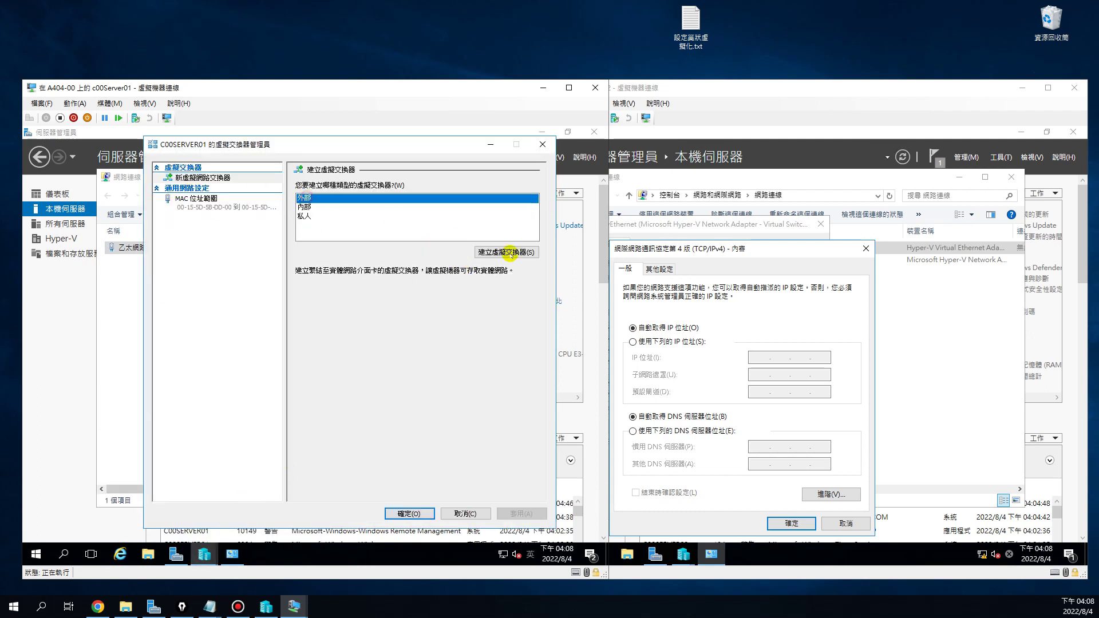
pyautogui.click(506, 252)
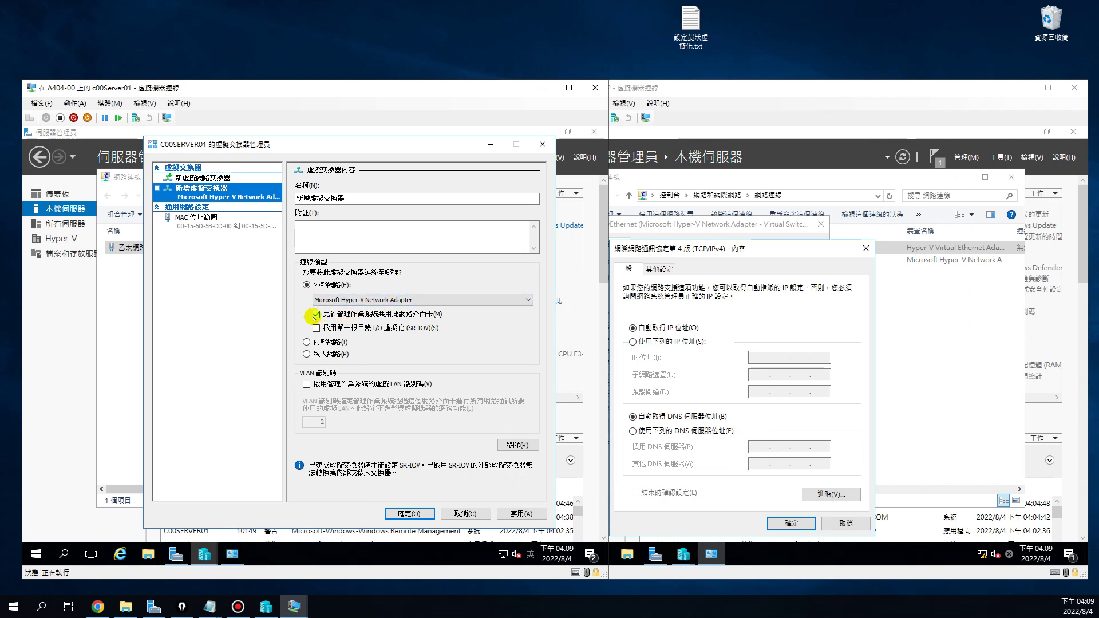
# Name the switch 00外部1 and apply it, accepting the network interruption warning
pyautogui.doubleClick(341, 198)
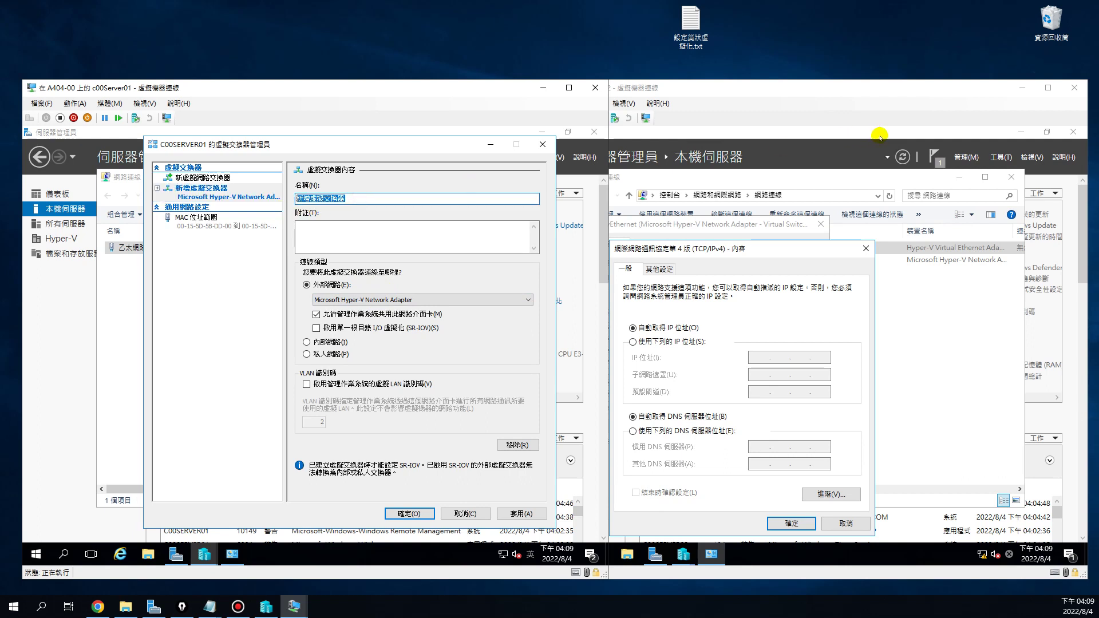
pyautogui.write('00')
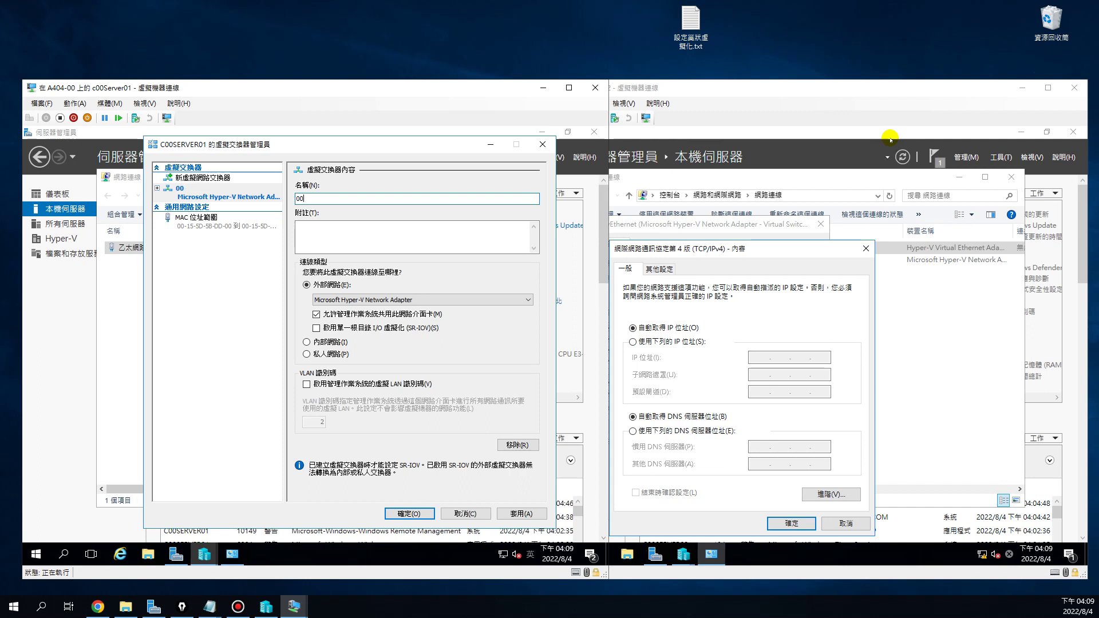
pyautogui.click(347, 199)
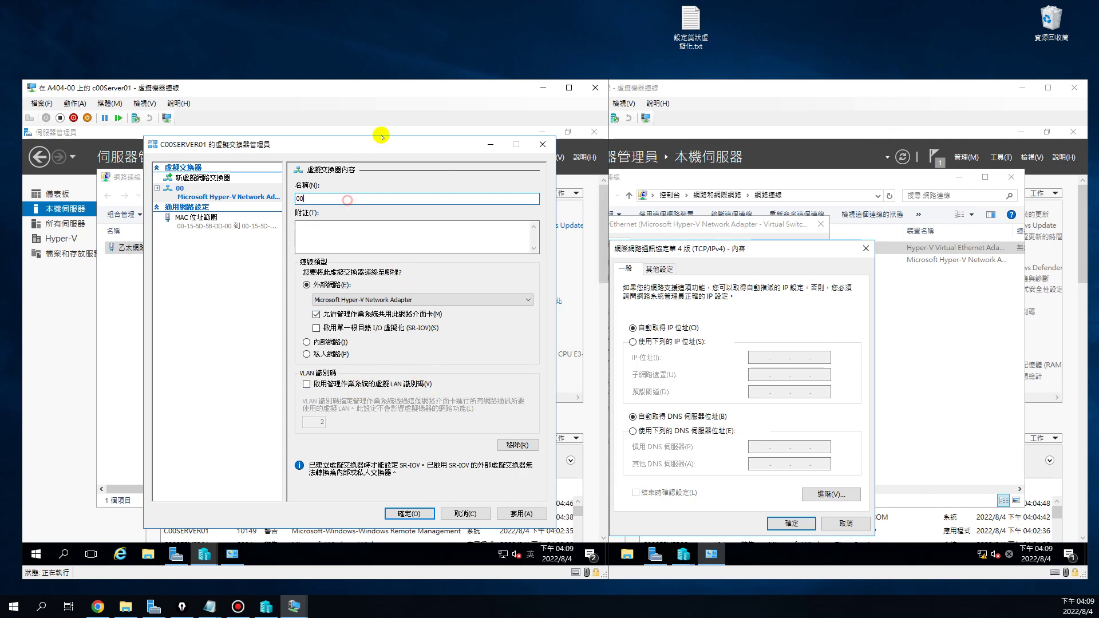
pyautogui.click(530, 556)
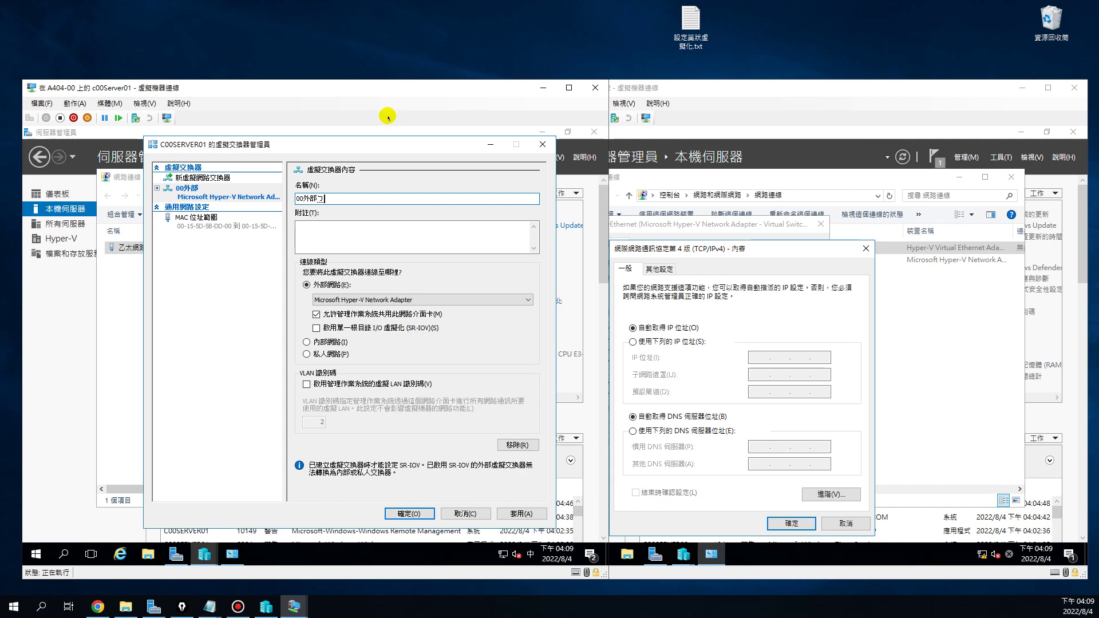
pyautogui.write('外部')
pyautogui.press('shift')
pyautogui.click(412, 514)
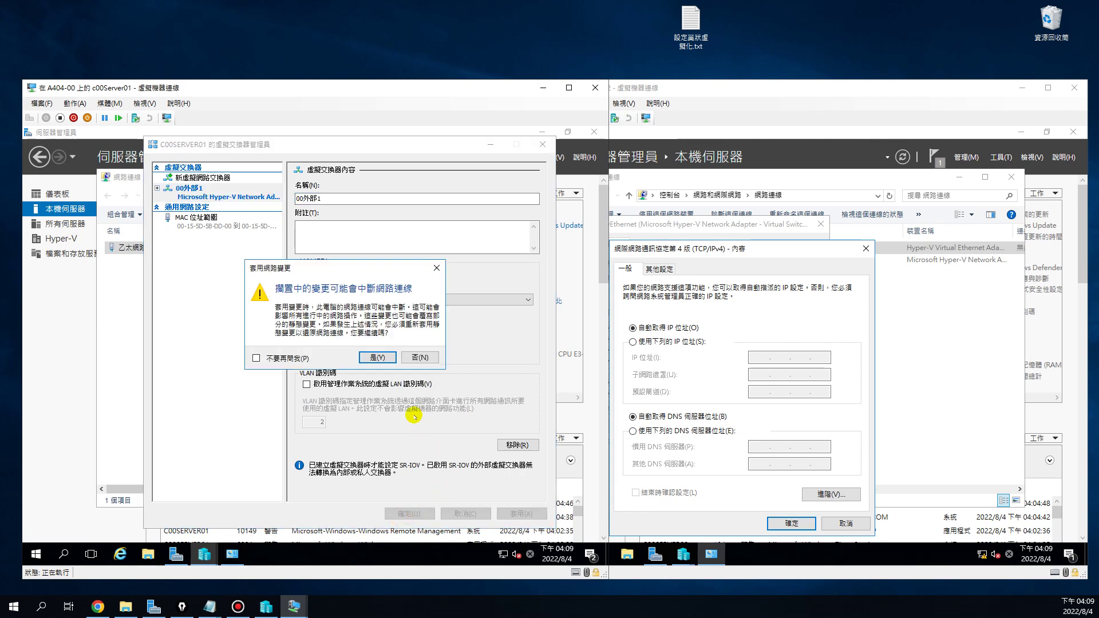
pyautogui.click(377, 356)
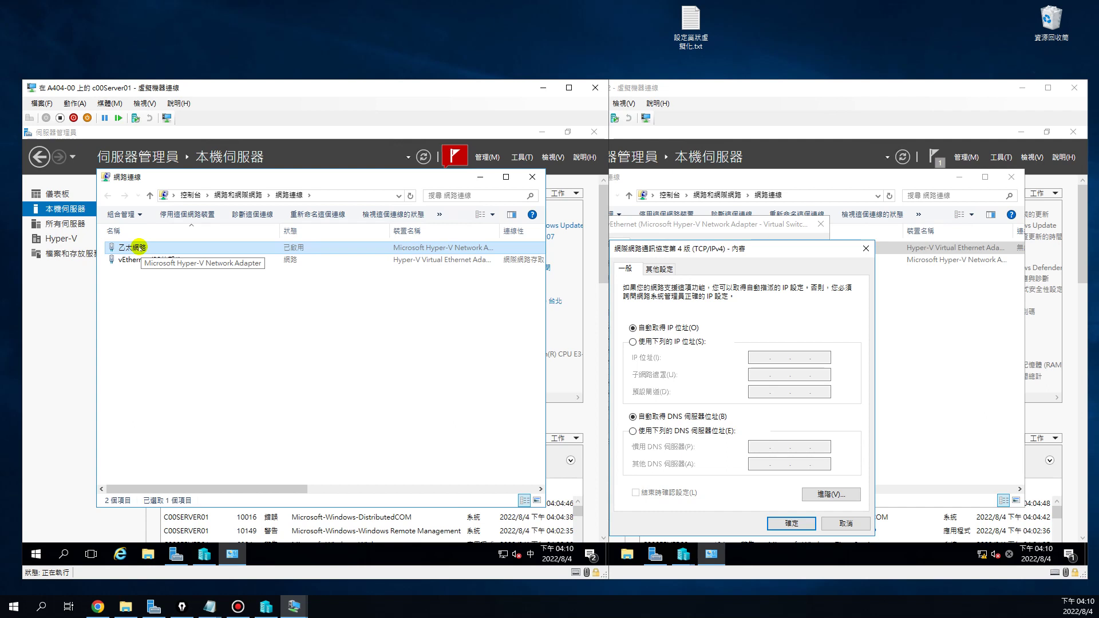
# Open vEthernet (00外部1)'s IPv4 settings: static 192.168.91.221, gateway 192.168.91.254, DNS 1.1.1.1
pyautogui.rightClick(139, 247)
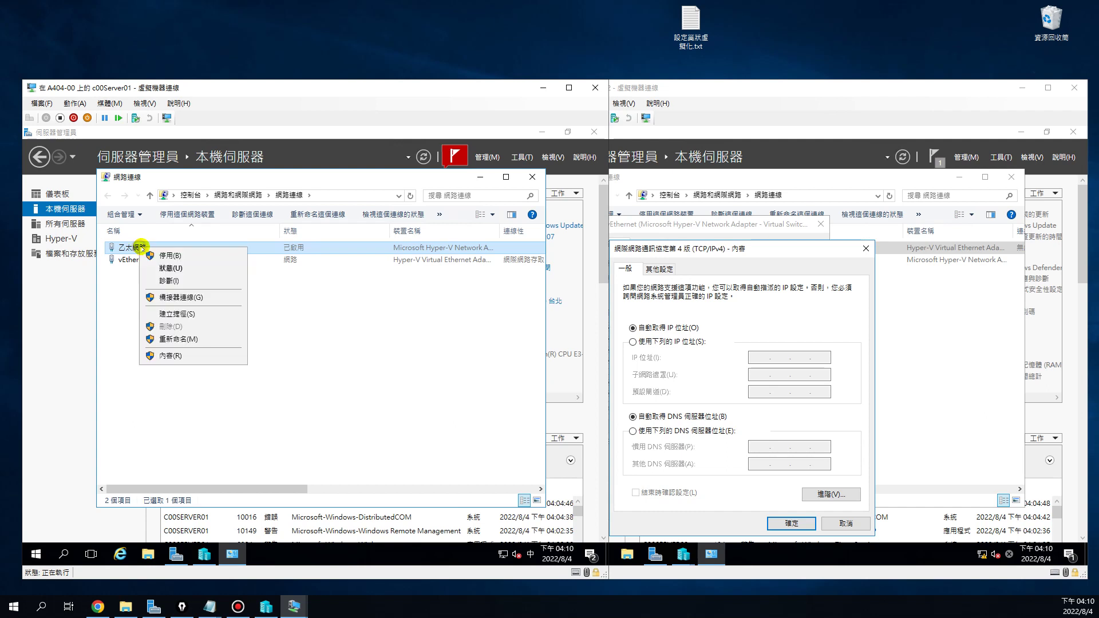
pyautogui.click(172, 356)
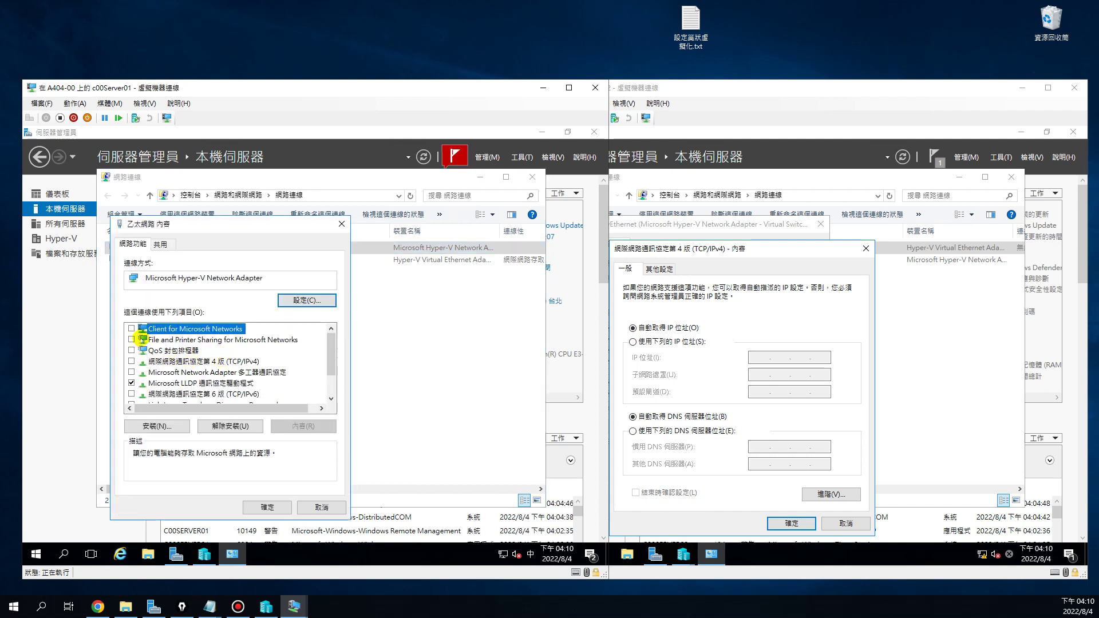
pyautogui.click(325, 508)
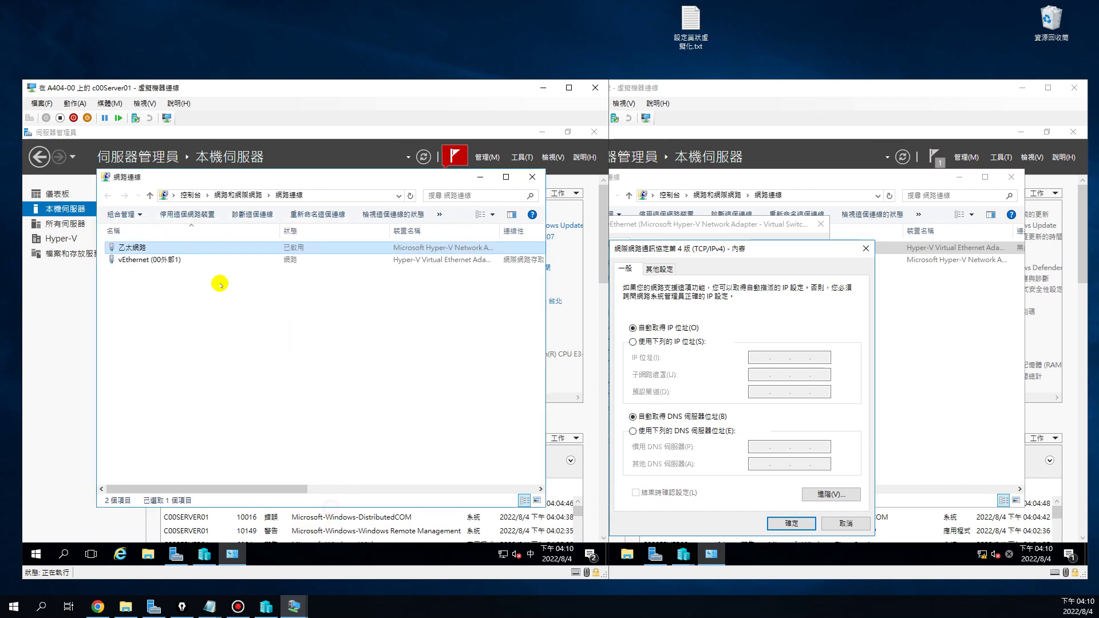
pyautogui.click(154, 260)
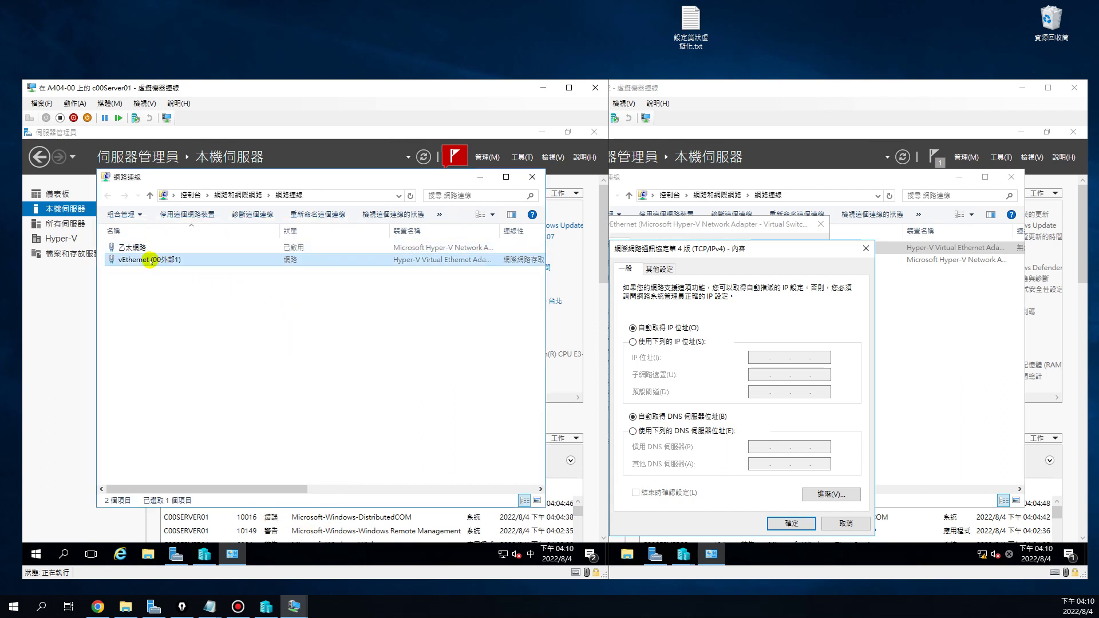
pyautogui.rightClick(150, 260)
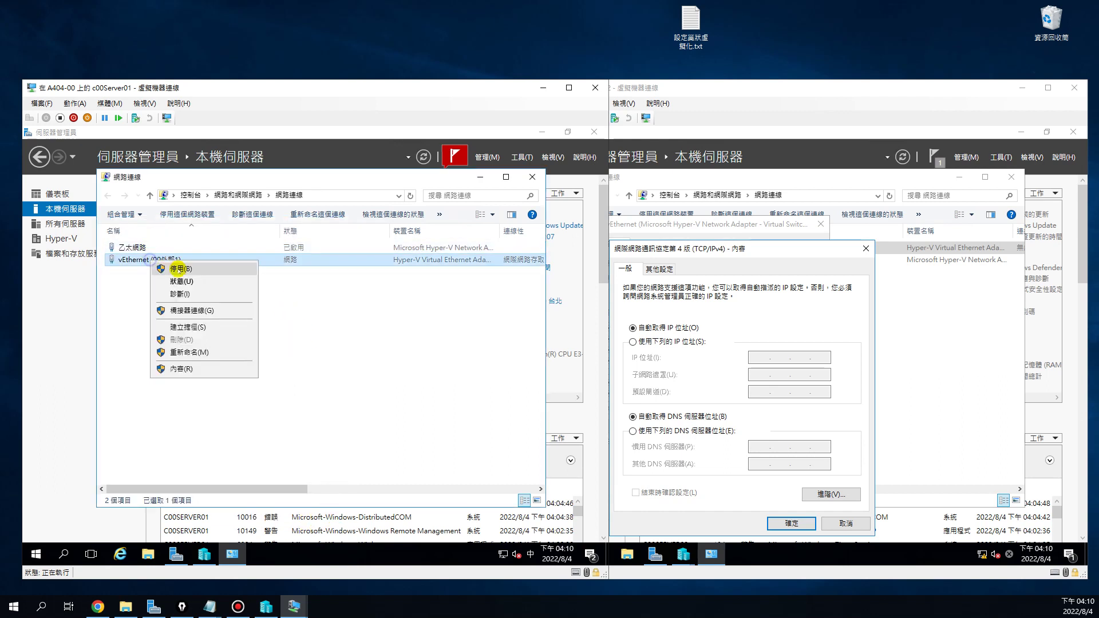
pyautogui.click(199, 370)
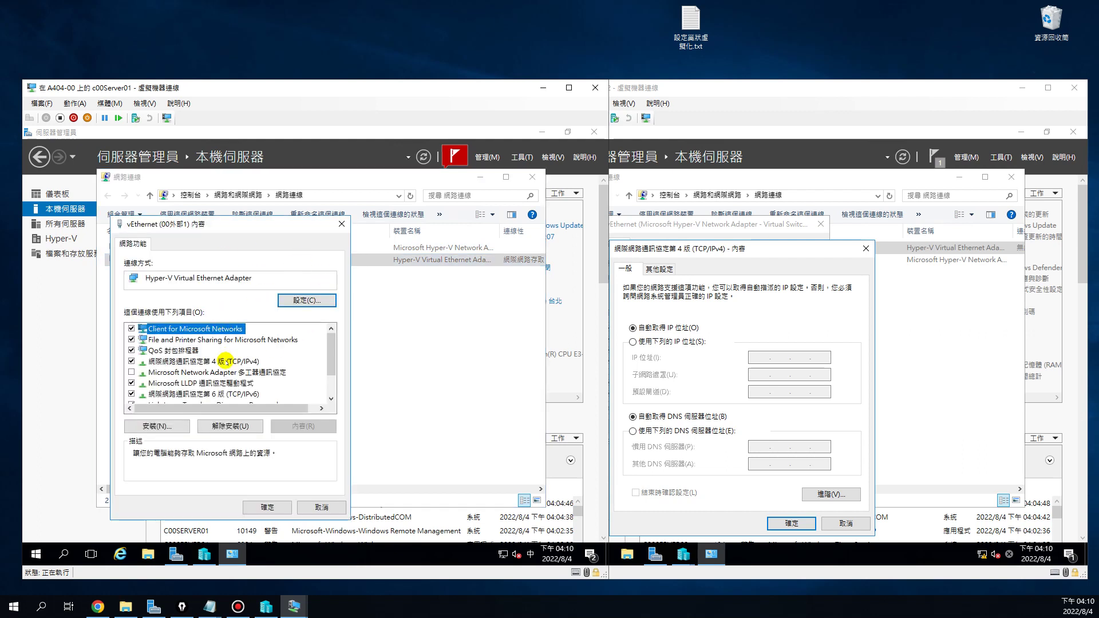
pyautogui.doubleClick(226, 361)
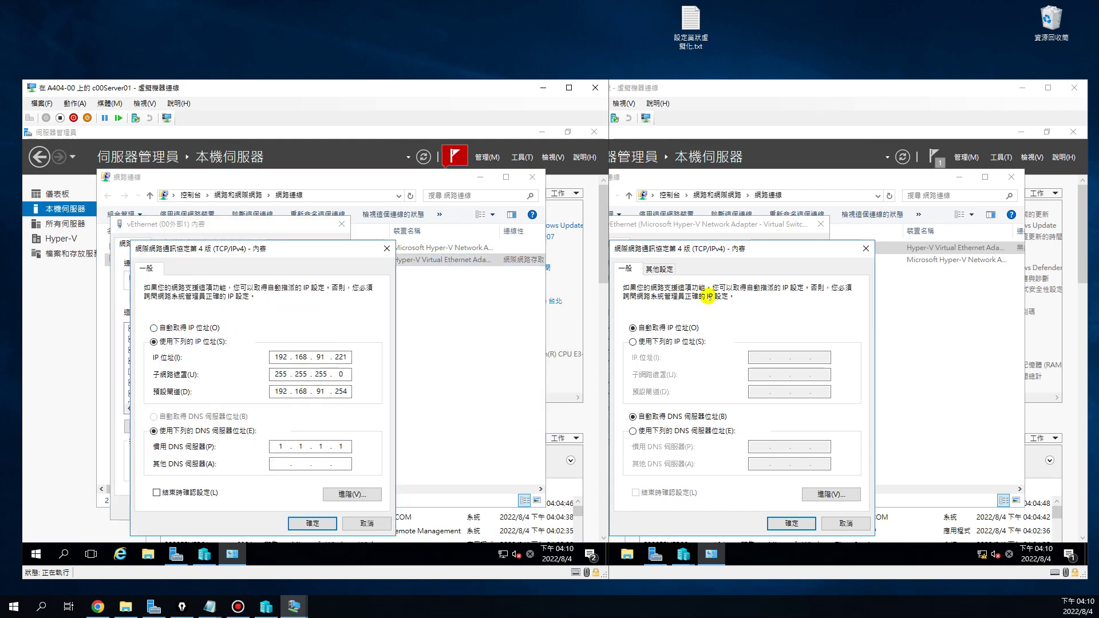
pyautogui.click(741, 306)
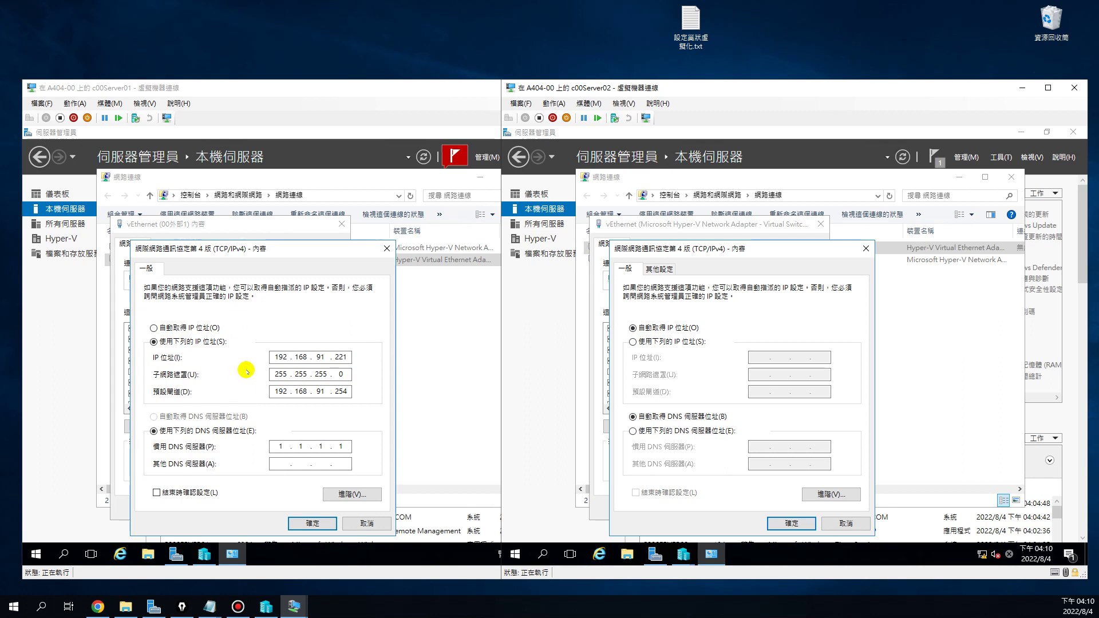
# Give c00Server02's vEthernet static IP 192.168.91.222, mask 255.255.255.0, gateway 192.168.91.254
pyautogui.click(633, 342)
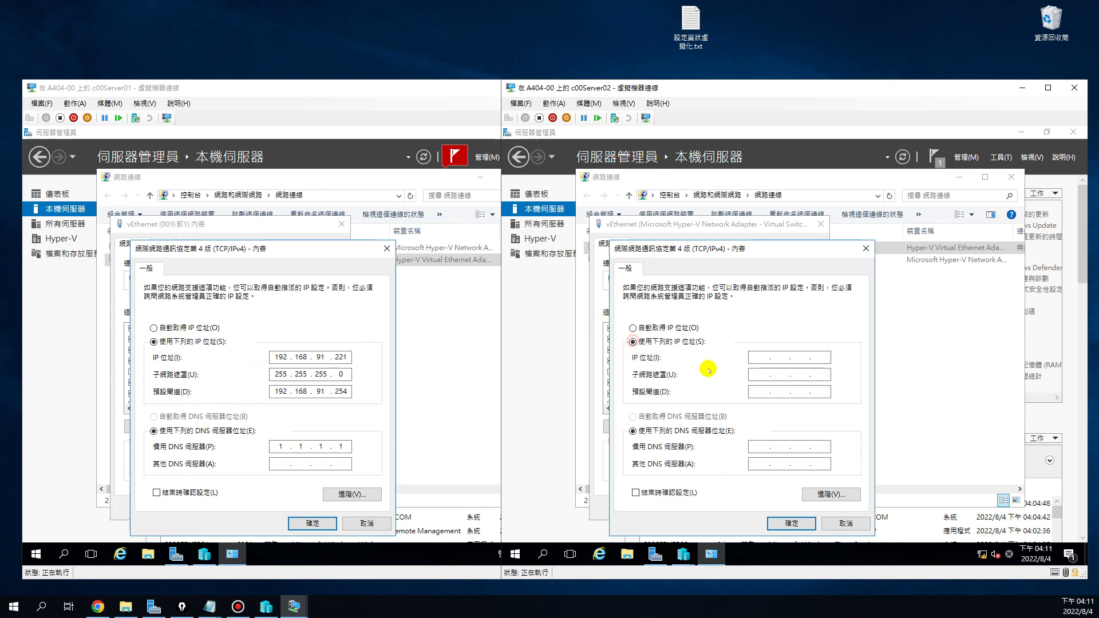
pyautogui.click(747, 359)
pyautogui.press('Tab')
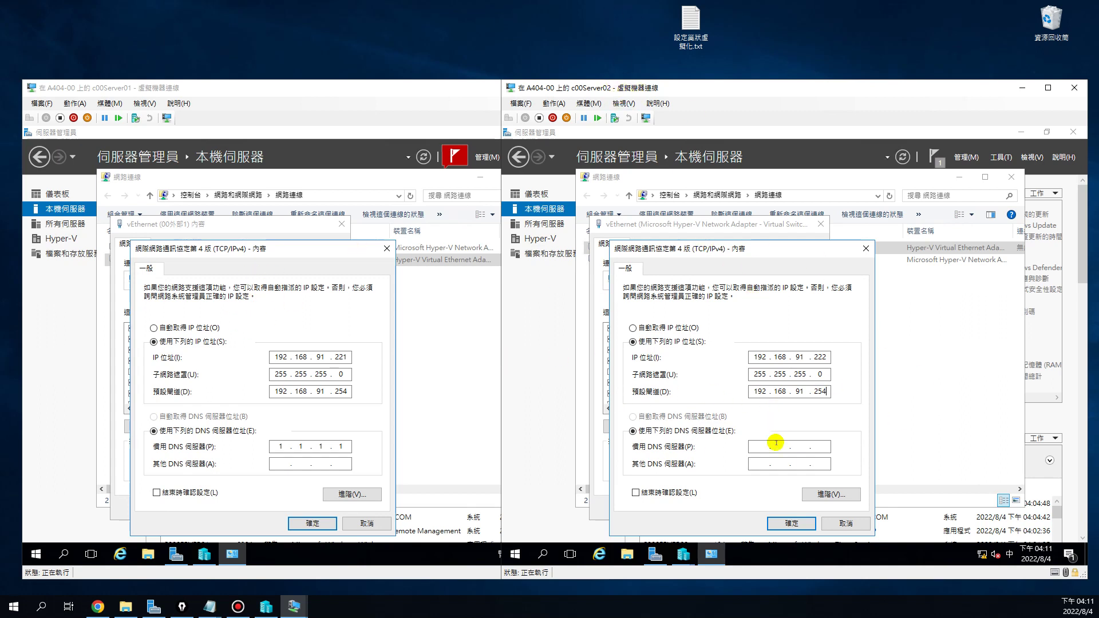
pyautogui.click(750, 447)
pyautogui.click(791, 523)
pyautogui.click(745, 507)
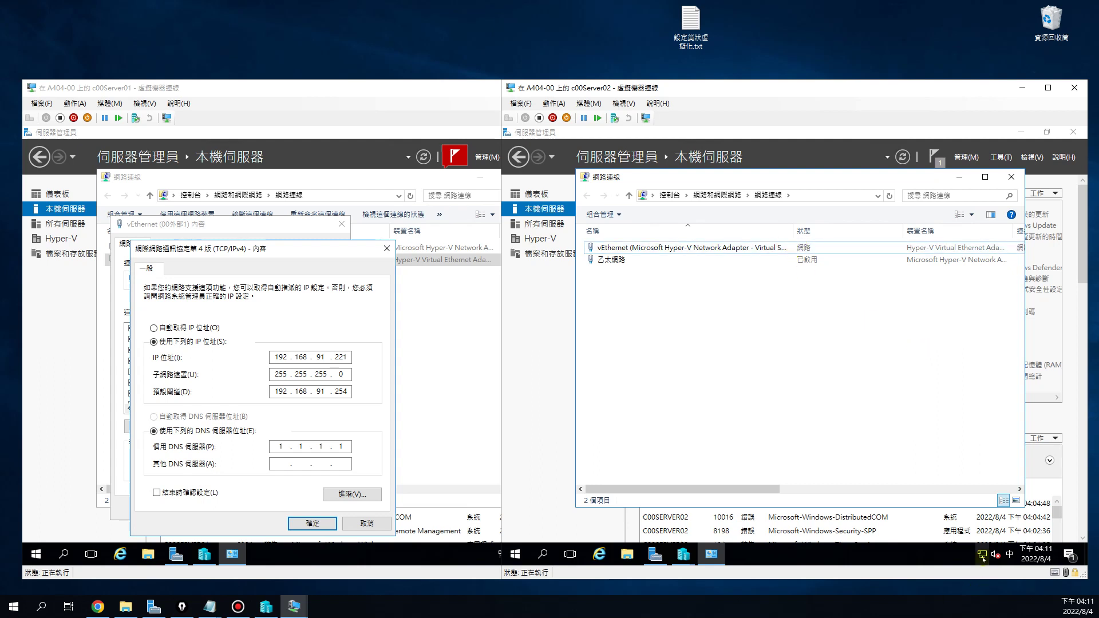
# Close c00Server01's IPv4 and adapter properties dialogs with OK
pyautogui.moveTo(981, 551)
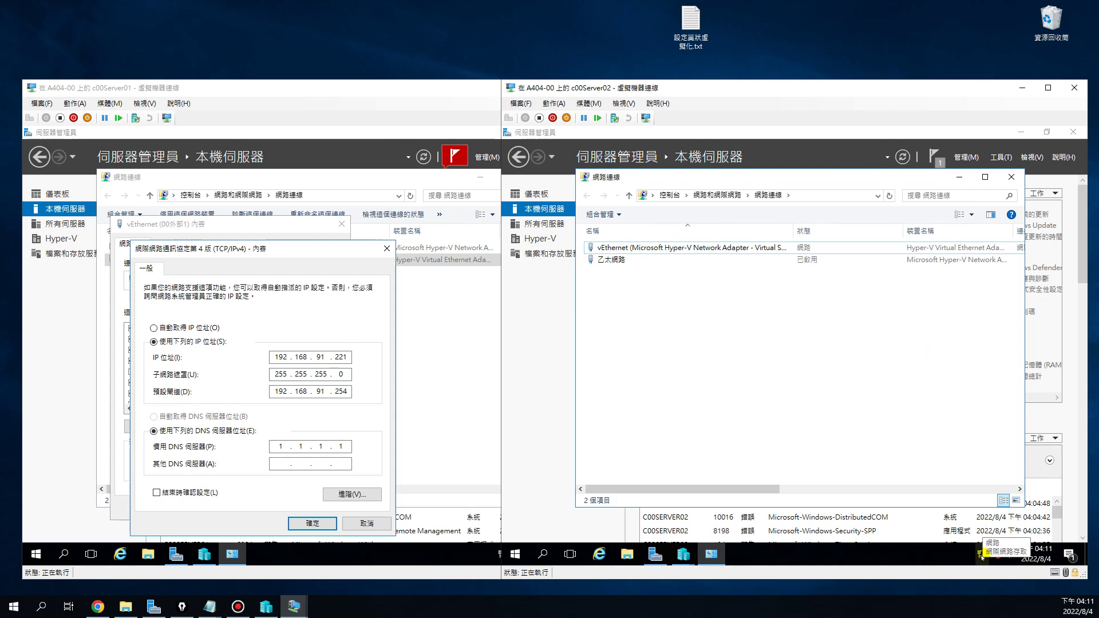
pyautogui.click(313, 524)
pyautogui.click(268, 506)
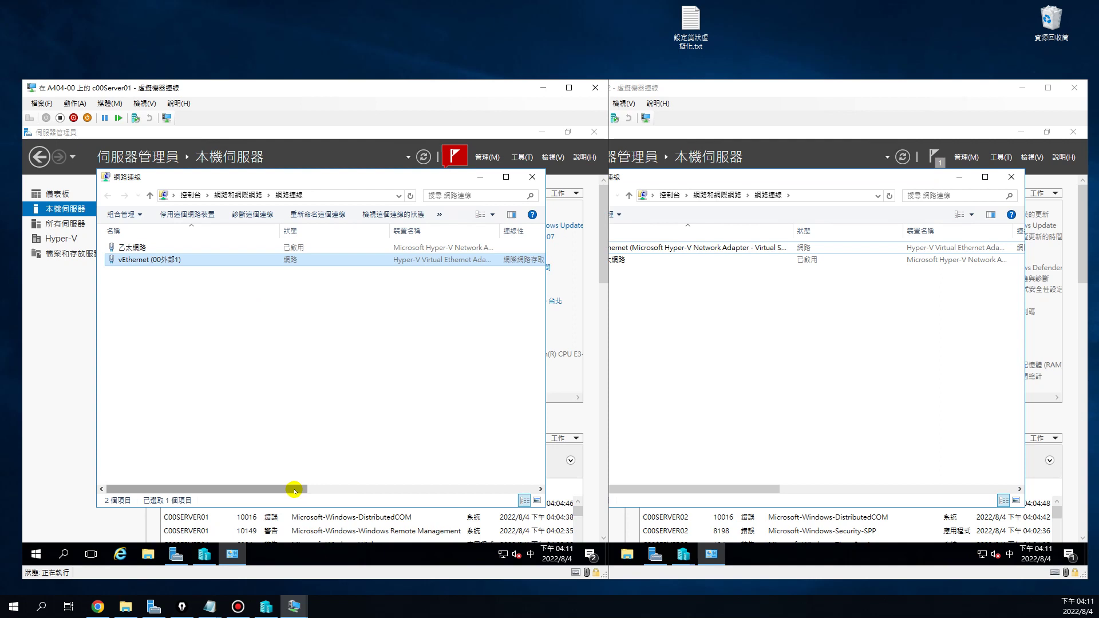
pyautogui.click(340, 400)
pyautogui.moveTo(372, 179); pyautogui.dragTo(346, 181)
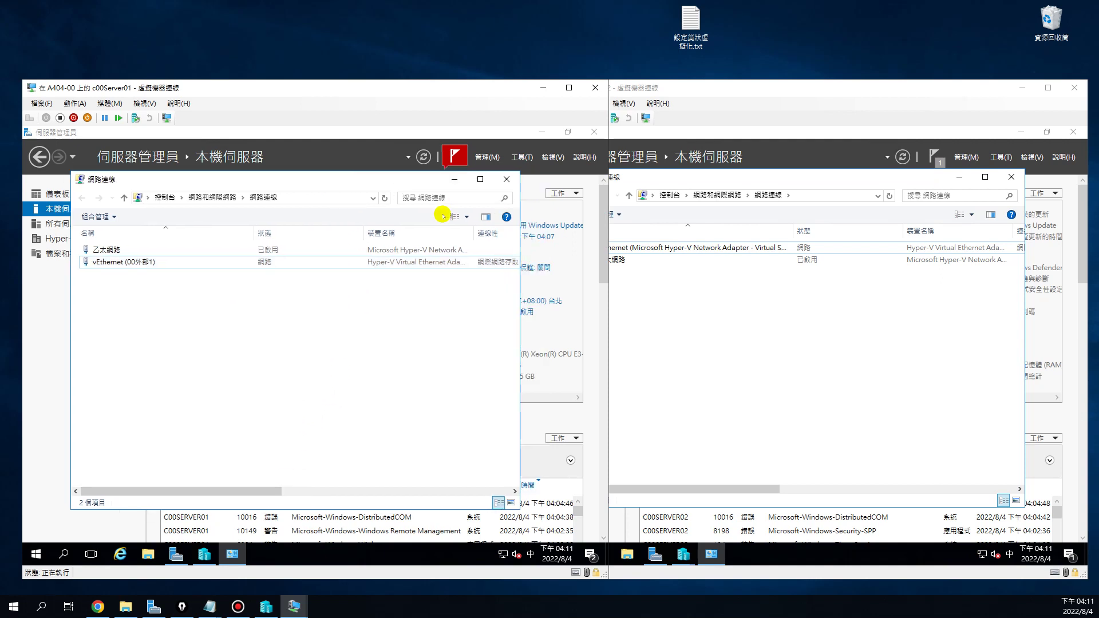
# Check c00Server02's adapters, then bring up Hyper-V Manager on c00Server01
pyautogui.click(710, 89)
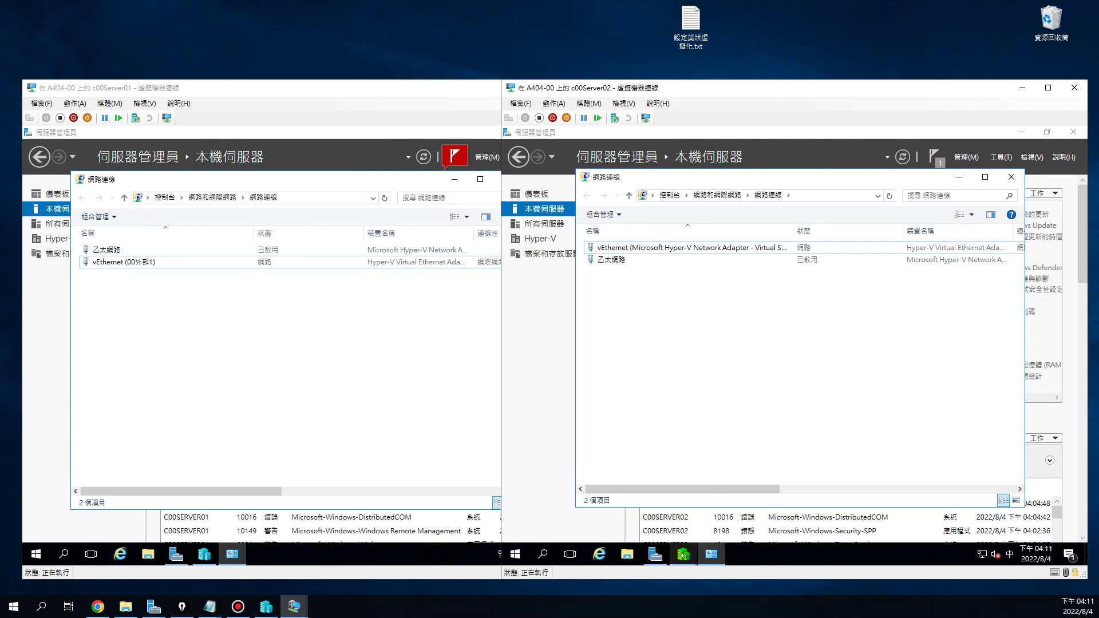
pyautogui.click(666, 257)
pyautogui.click(664, 249)
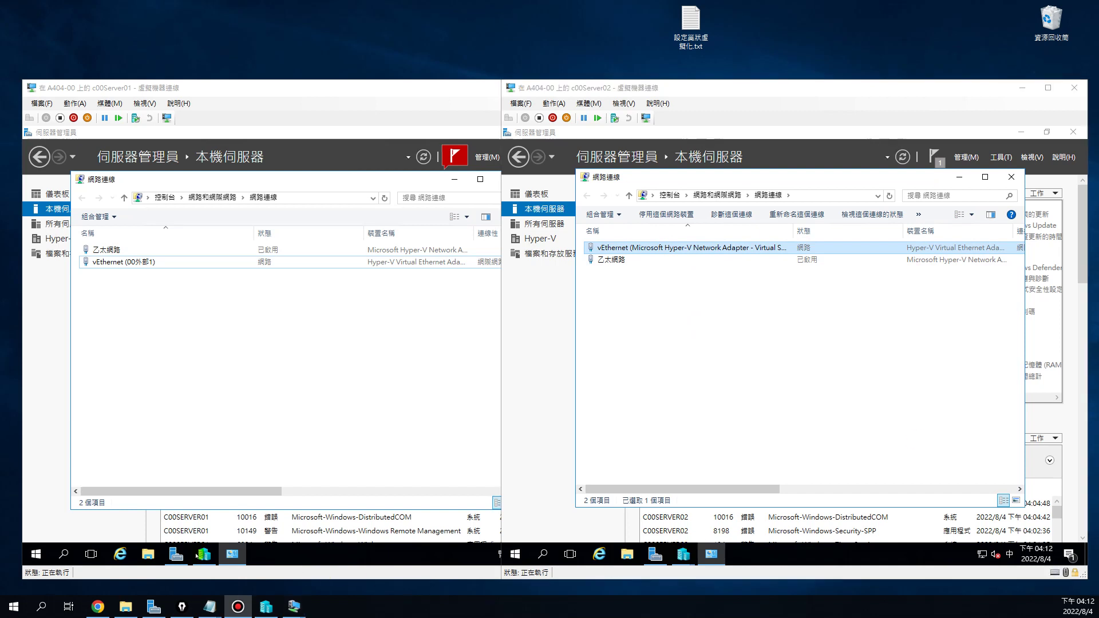
pyautogui.click(203, 554)
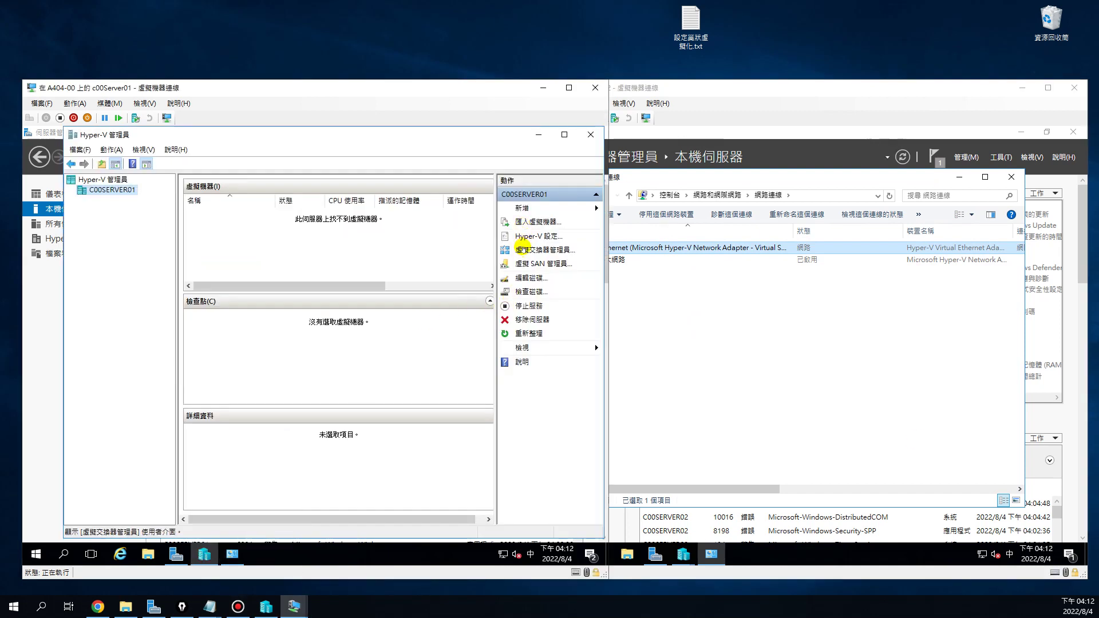
# Open Virtual Switch Manager on both servers and select c00Server02's switch name for replacement
pyautogui.click(523, 249)
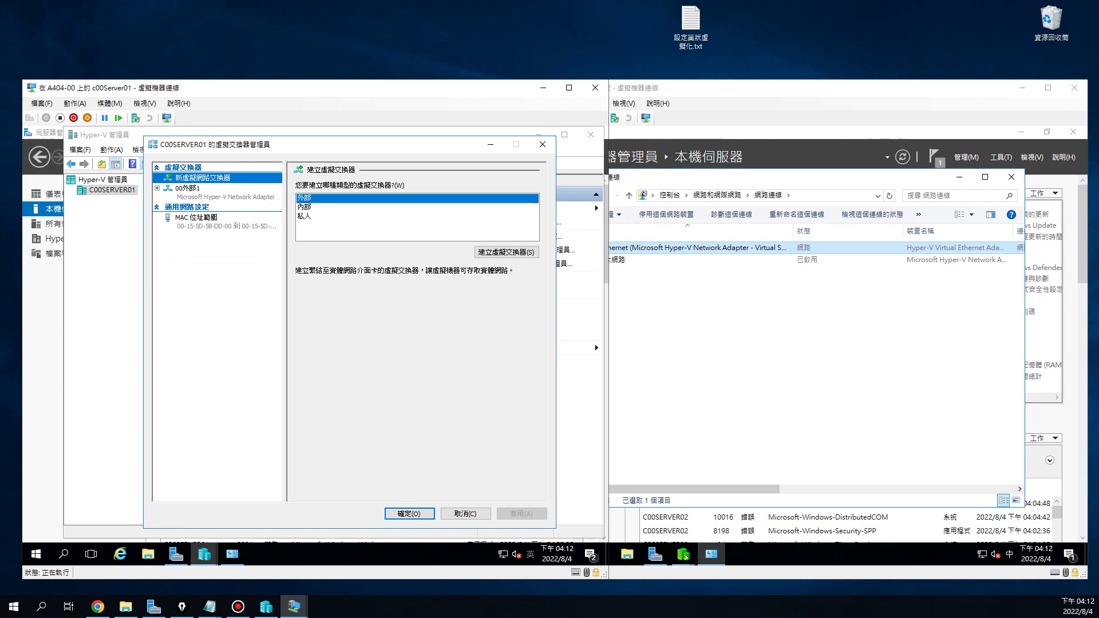
pyautogui.click(683, 554)
pyautogui.click(761, 490)
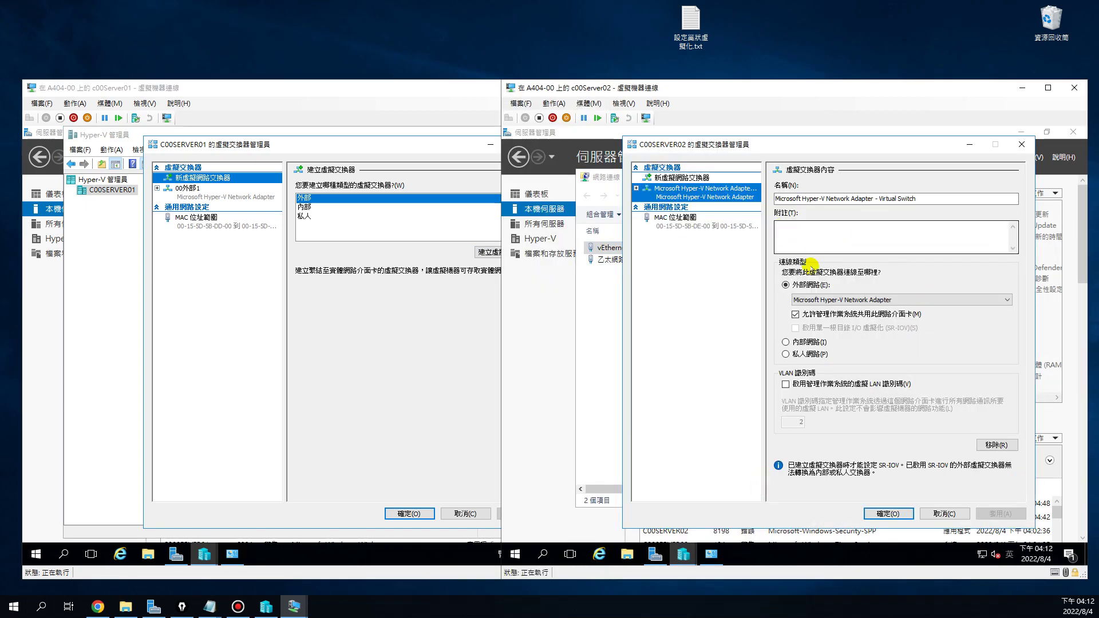
pyautogui.click(793, 199)
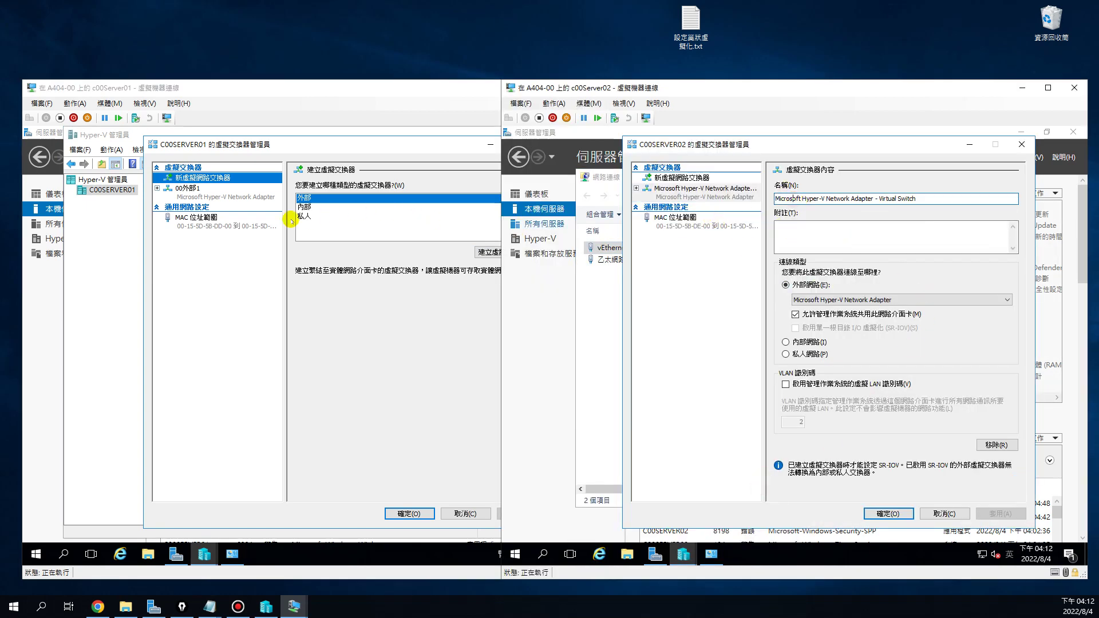
pyautogui.click(185, 197)
pyautogui.doubleClick(311, 198)
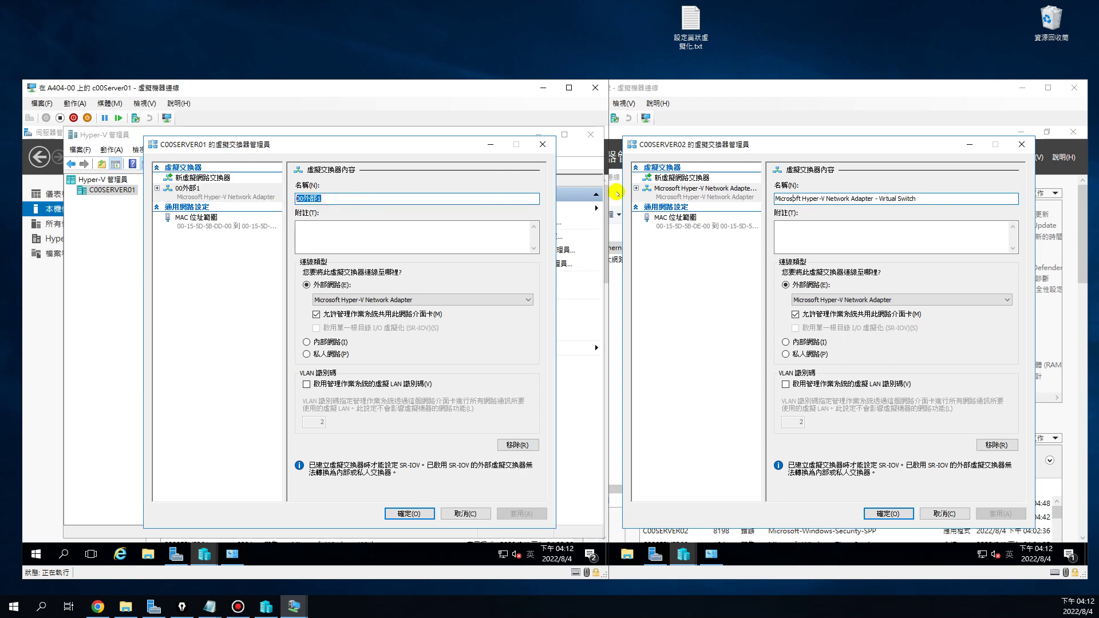
pyautogui.click(906, 198)
pyautogui.moveTo(927, 197); pyautogui.dragTo(774, 199)
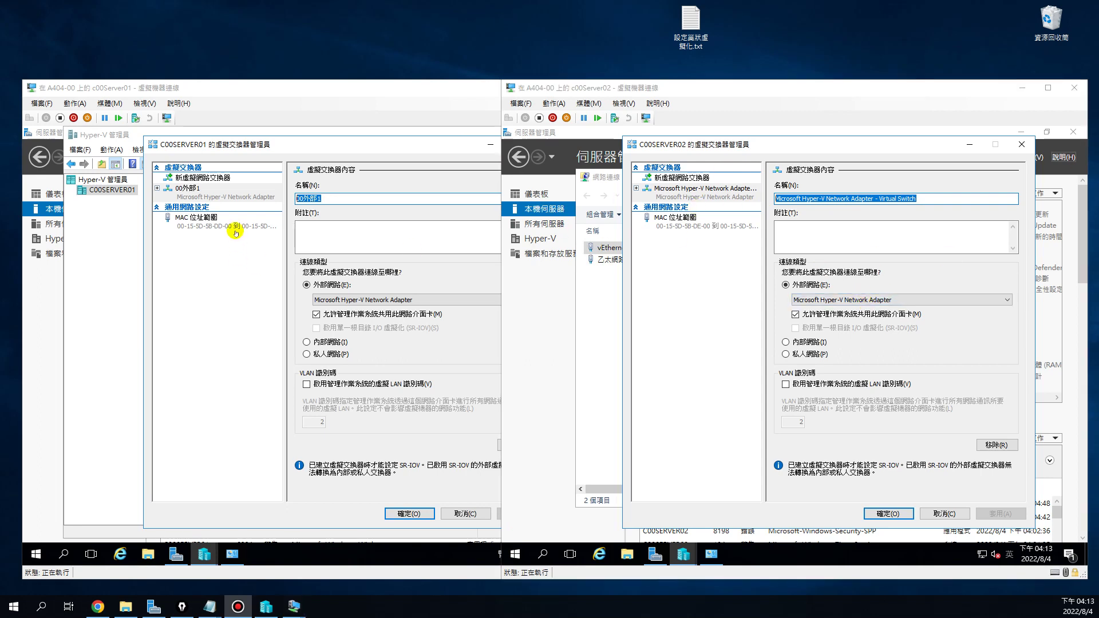
pyautogui.click(287, 91)
pyautogui.click(646, 89)
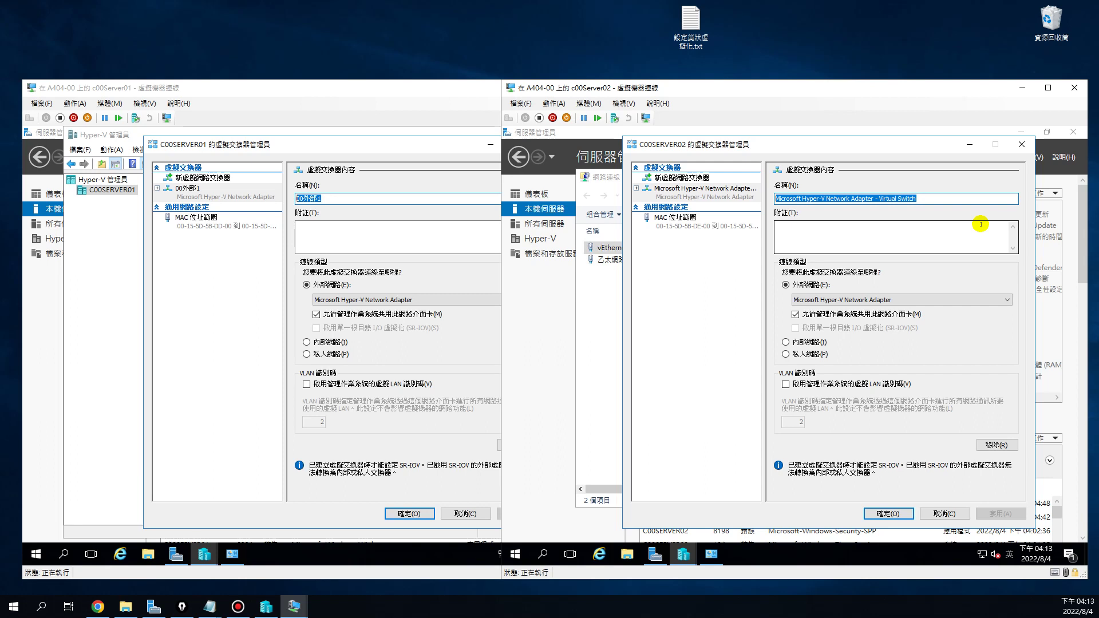
# Rename c00Server02's switch to 00外部1, apply, and close both switch managers
pyautogui.write('00')
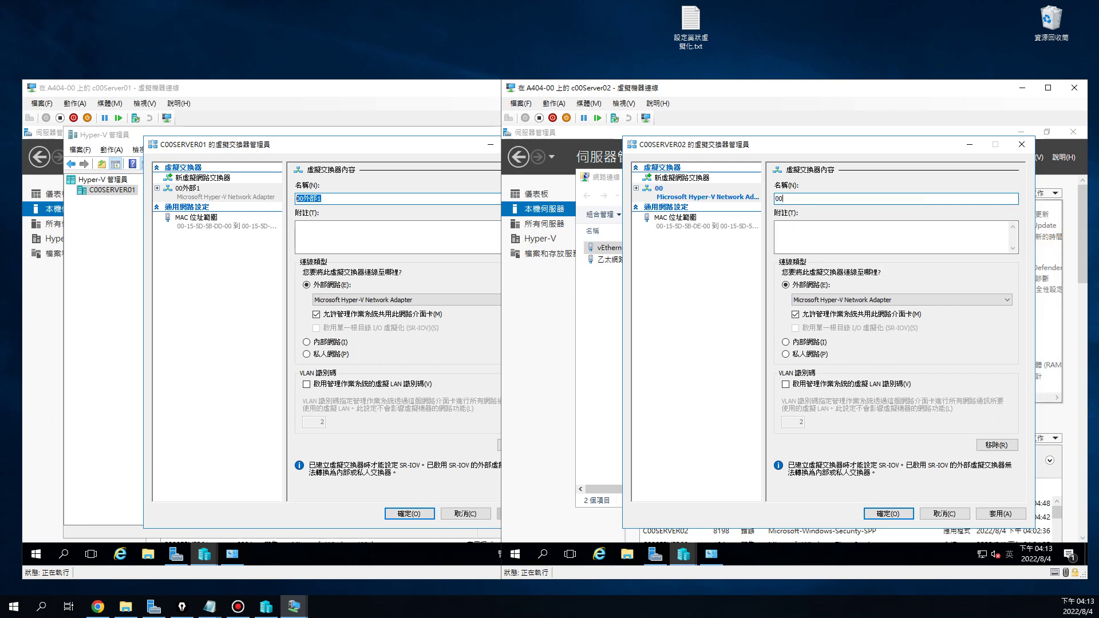
pyautogui.click(1008, 554)
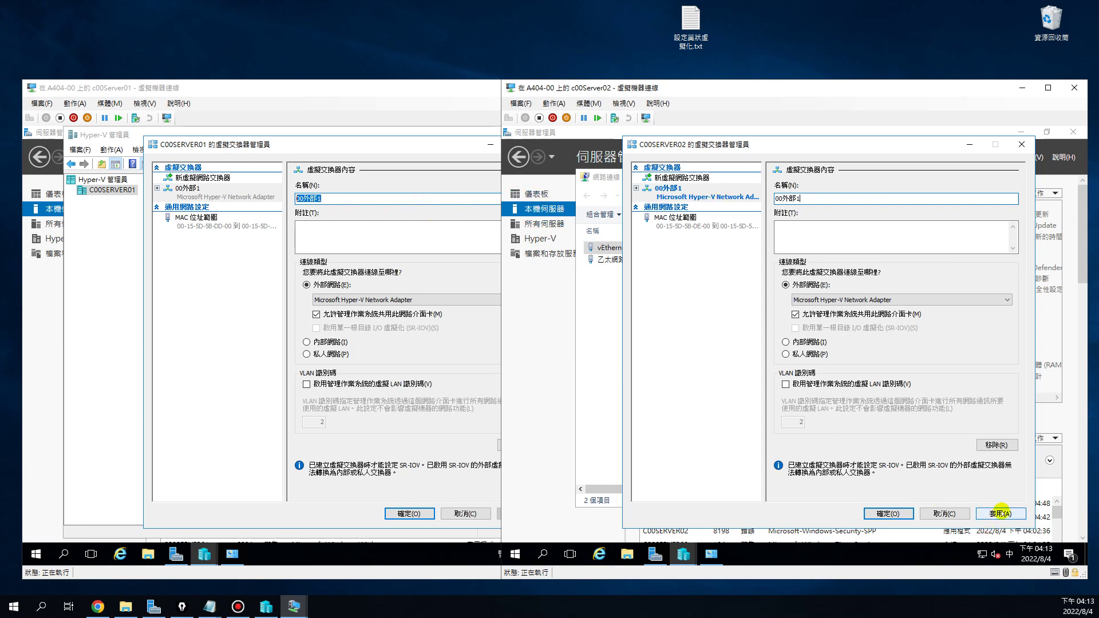
pyautogui.click(999, 513)
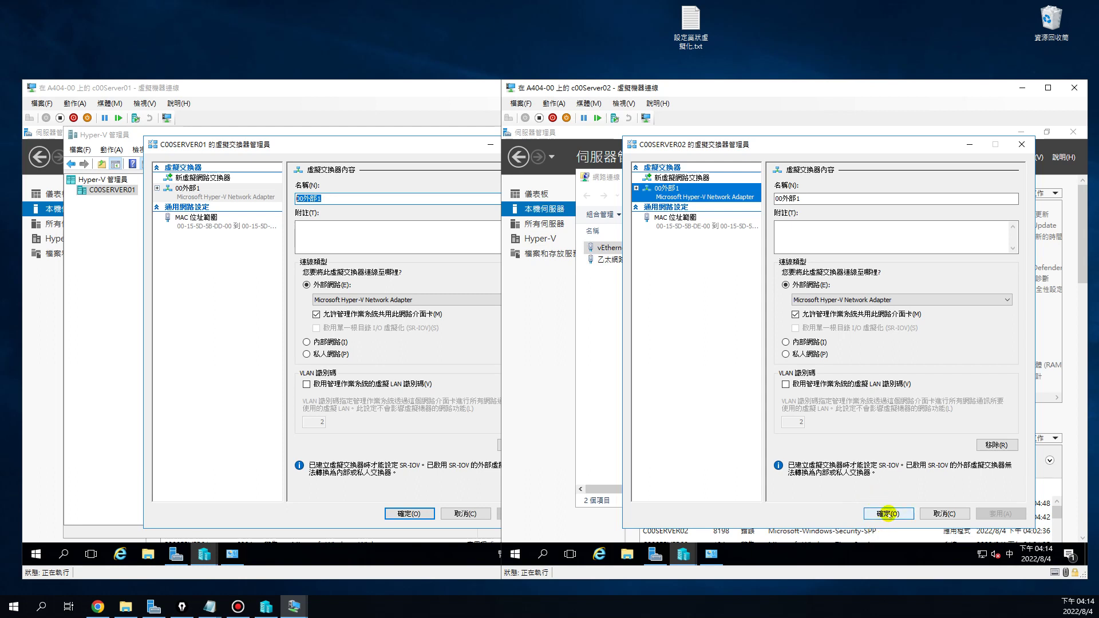
pyautogui.click(887, 513)
pyautogui.click(408, 513)
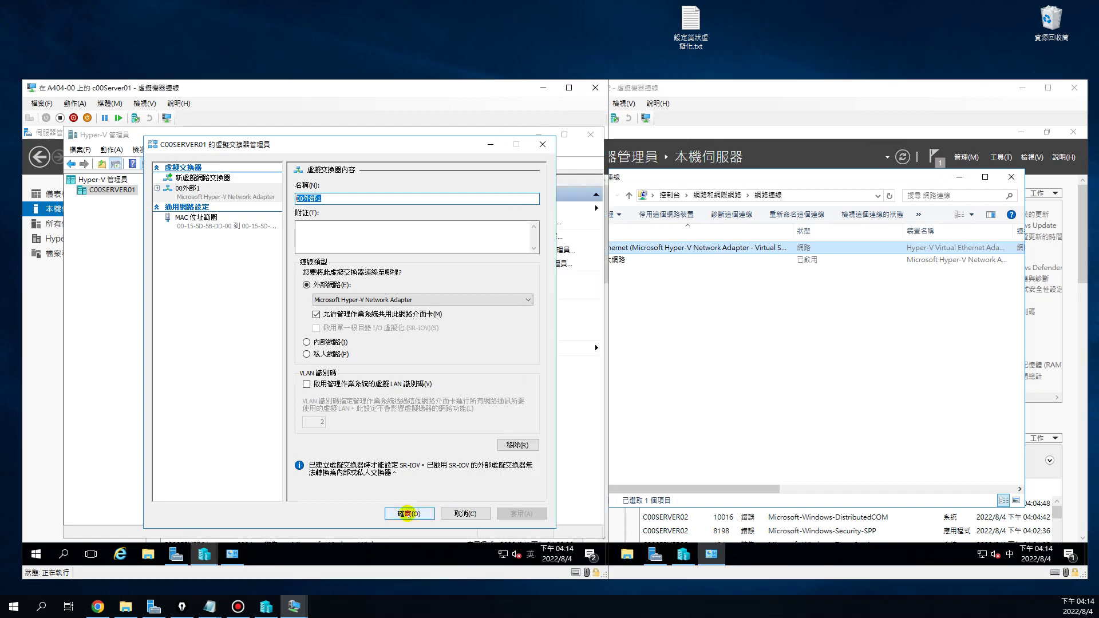
pyautogui.click(408, 513)
pyautogui.click(749, 403)
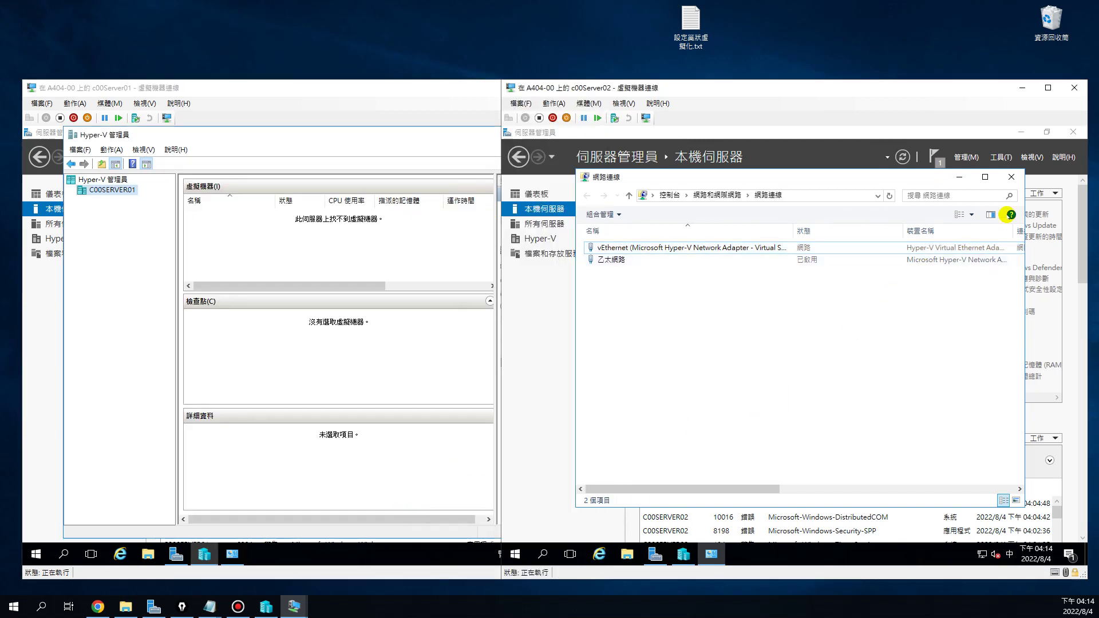
# Close c00Server02's Network Connections, launch its Hyper-V Manager, and bring c00Server01's window forward
pyautogui.click(1011, 177)
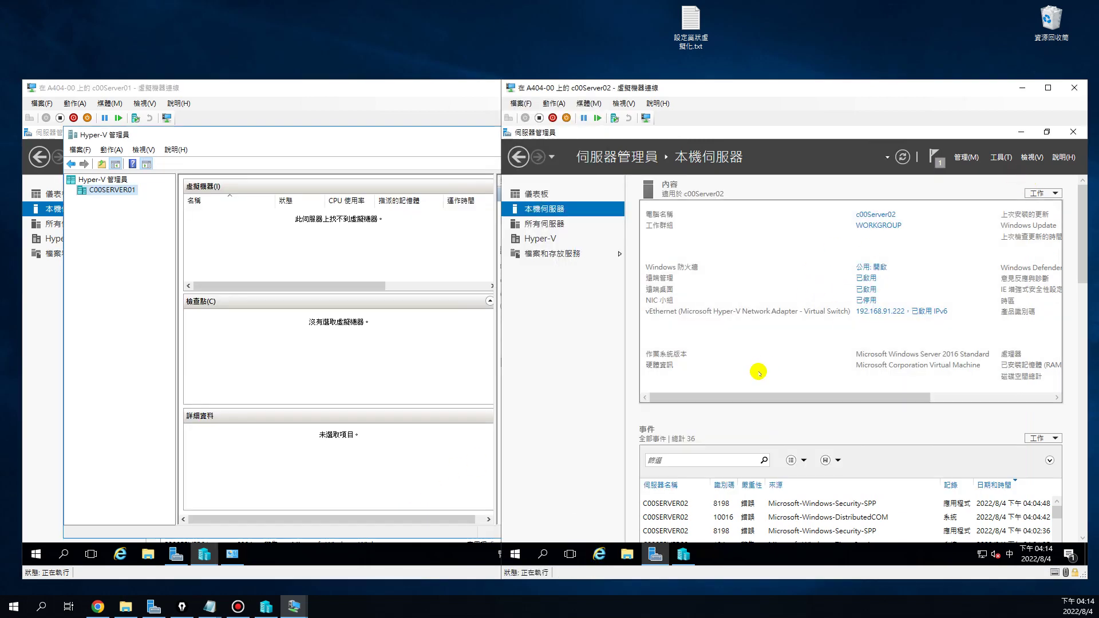
pyautogui.click(682, 554)
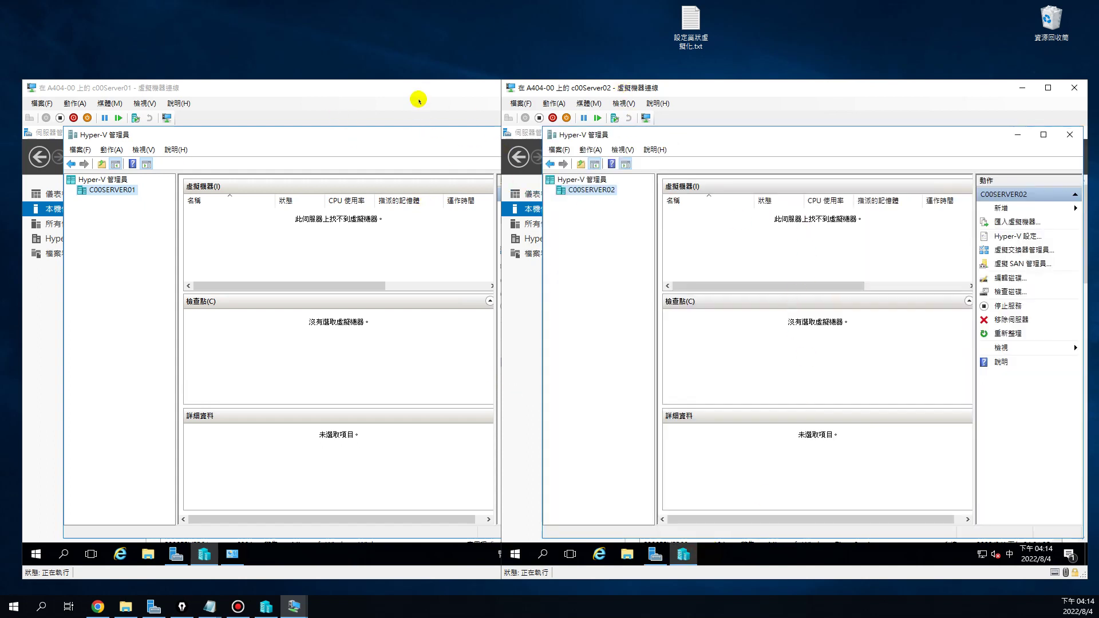
pyautogui.moveTo(419, 92); pyautogui.dragTo(741, 66)
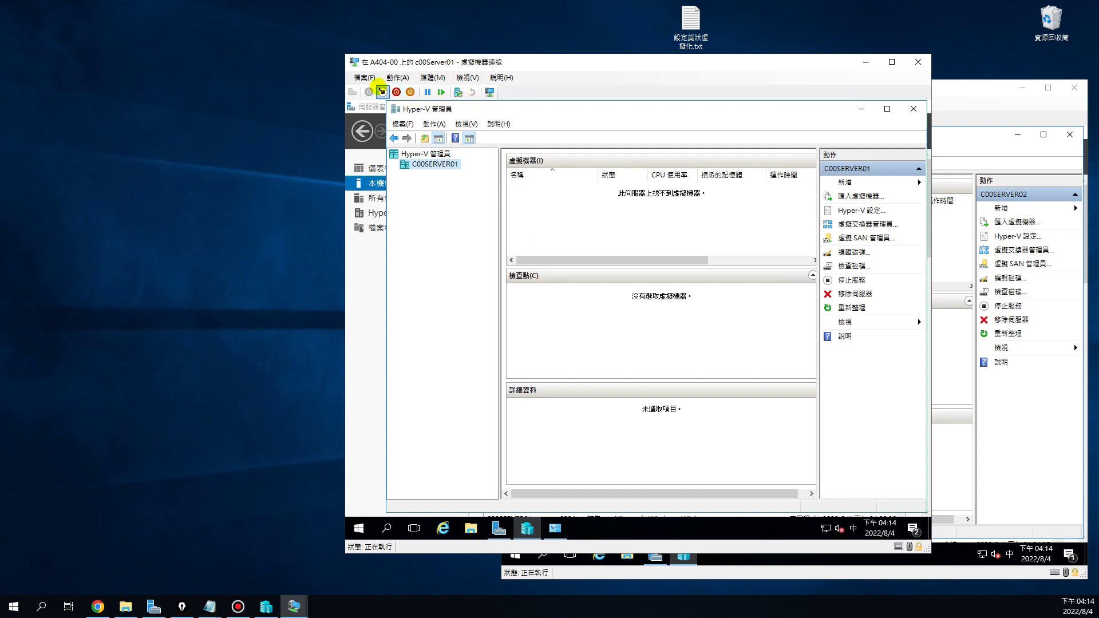
# Review c00Server01's Processor and Memory settings, then cancel without changes
pyautogui.click(364, 77)
pyautogui.click(375, 91)
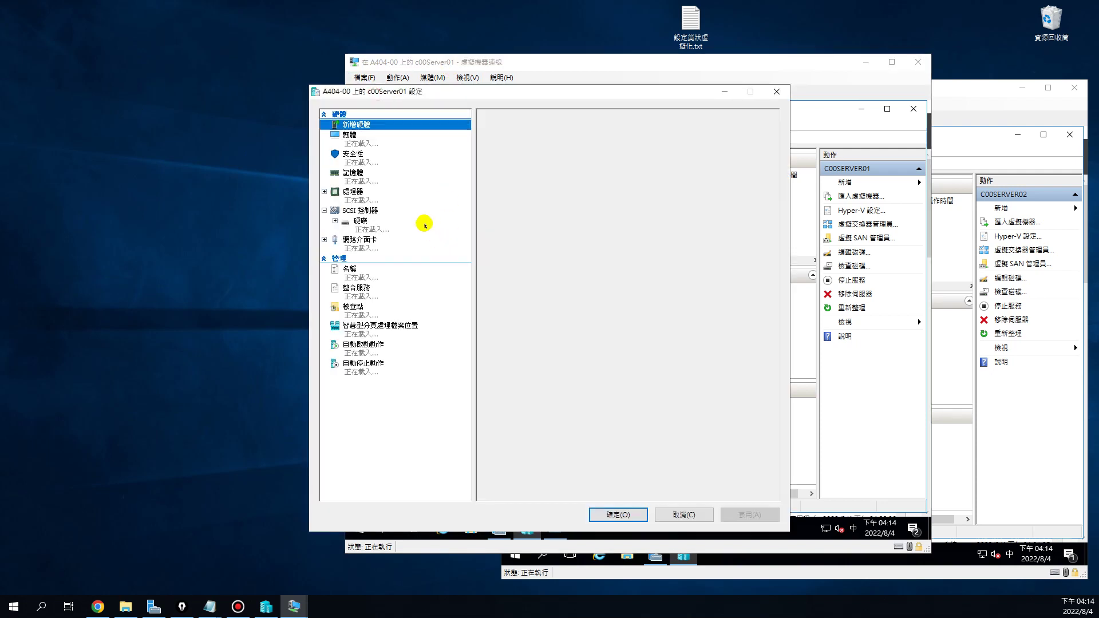
pyautogui.click(350, 200)
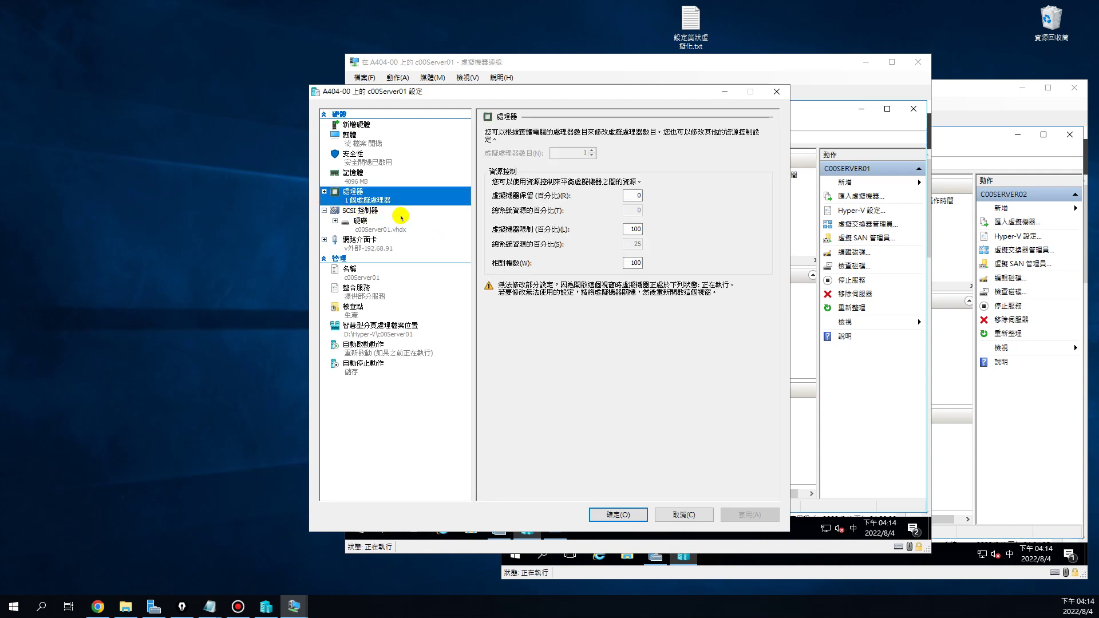
pyautogui.click(415, 184)
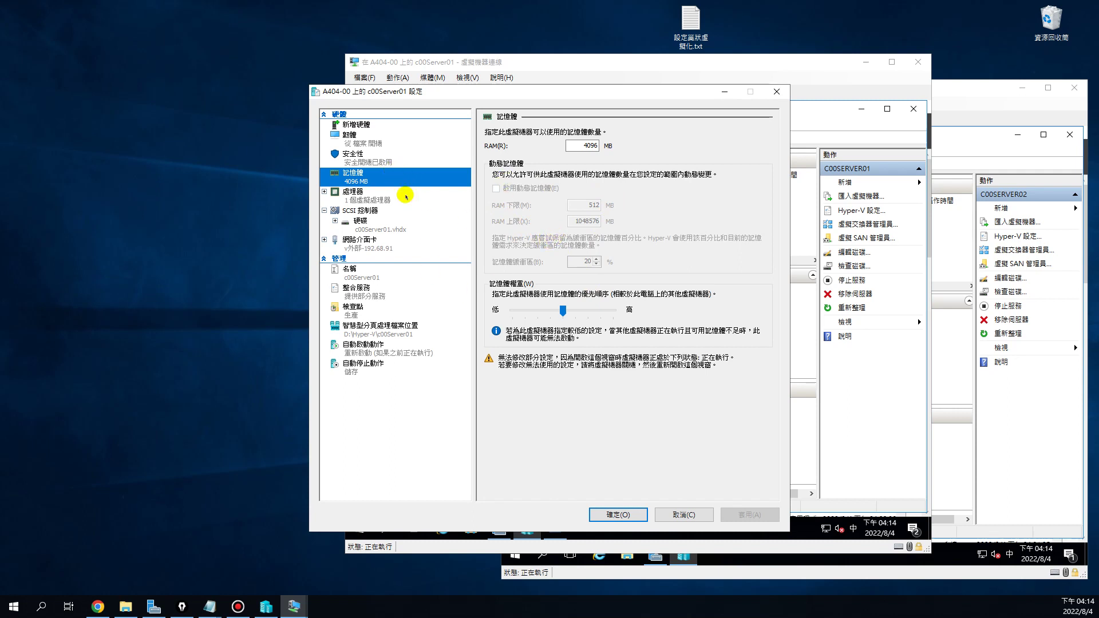
pyautogui.click(694, 514)
# Shut down the c00Server01 guest from its Start power menu and confirm with Continue
pyautogui.rightClick(359, 528)
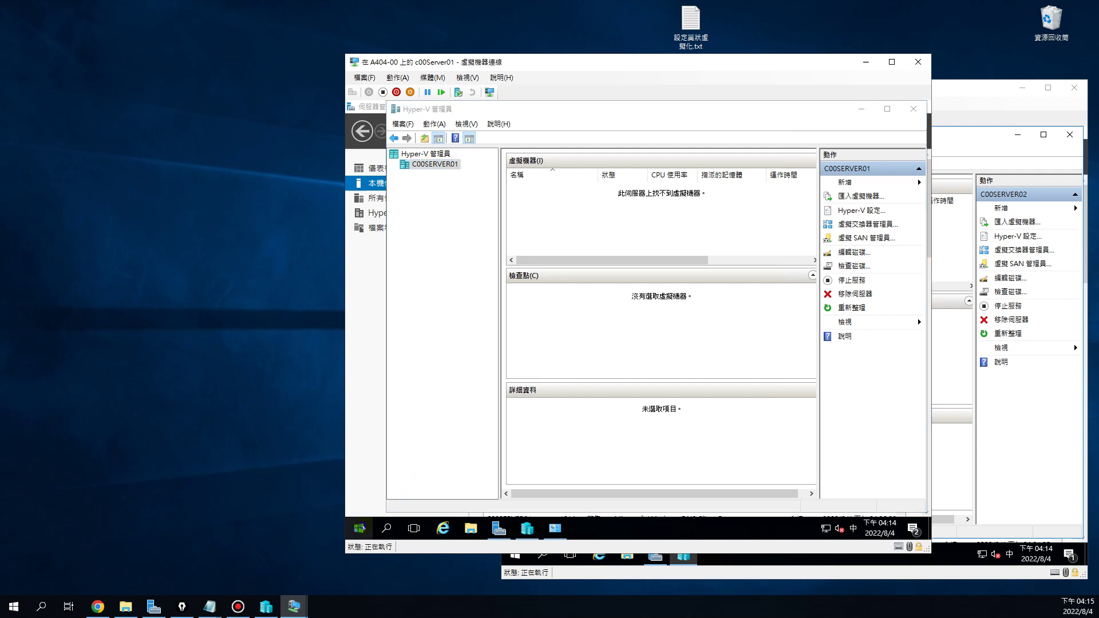
pyautogui.moveTo(377, 502)
pyautogui.click(548, 470)
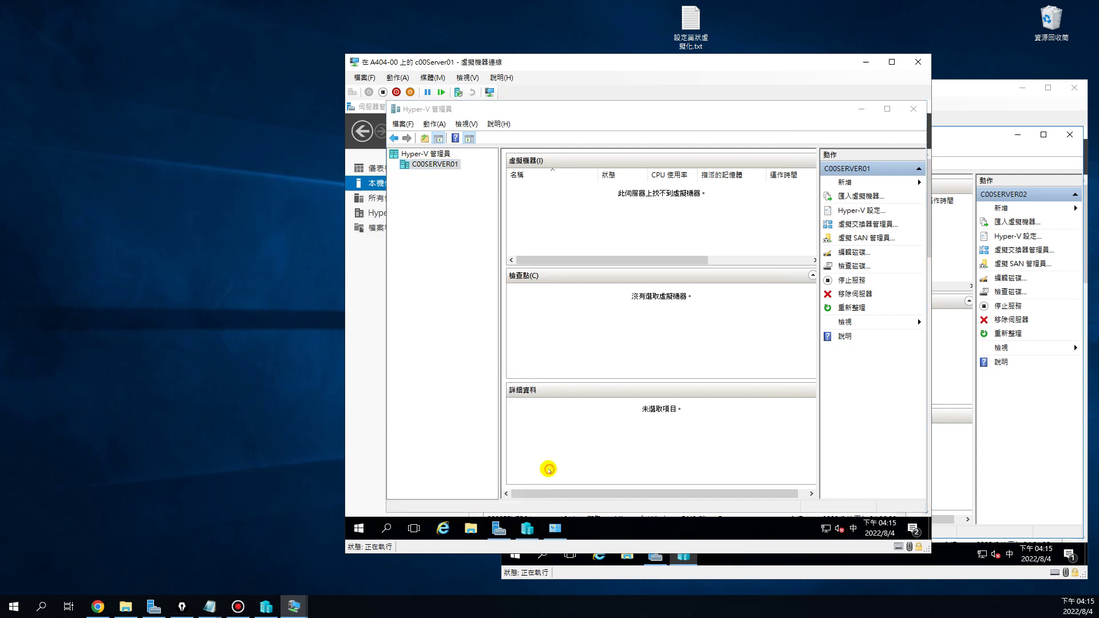
pyautogui.click(514, 504)
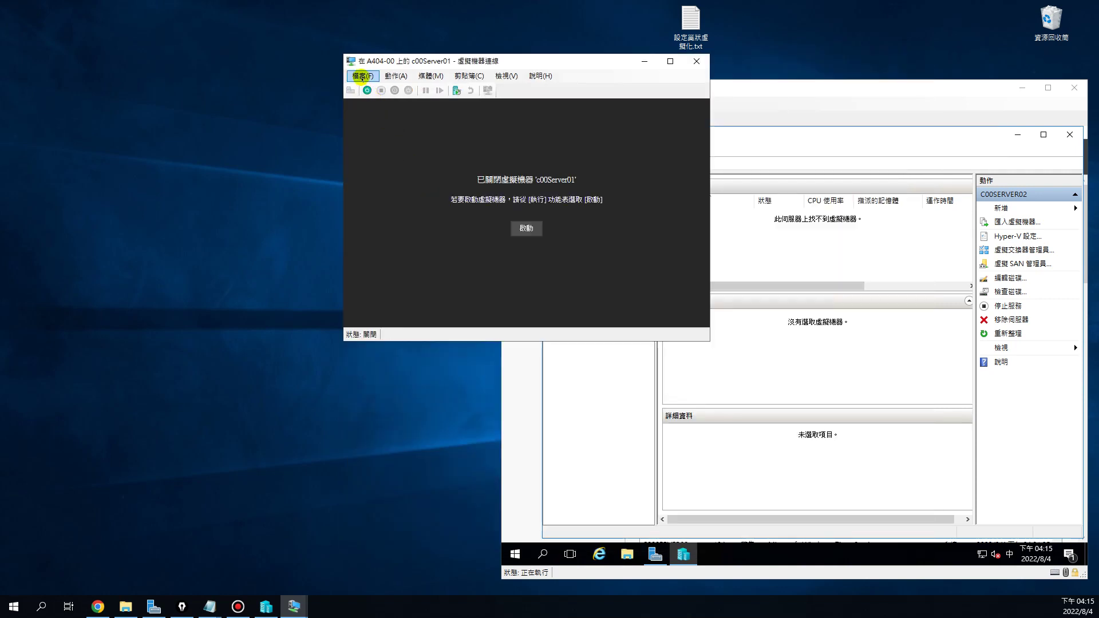
# Reopen c00Server01's settings and raise its virtual processors to 2
pyautogui.click(361, 77)
pyautogui.click(375, 89)
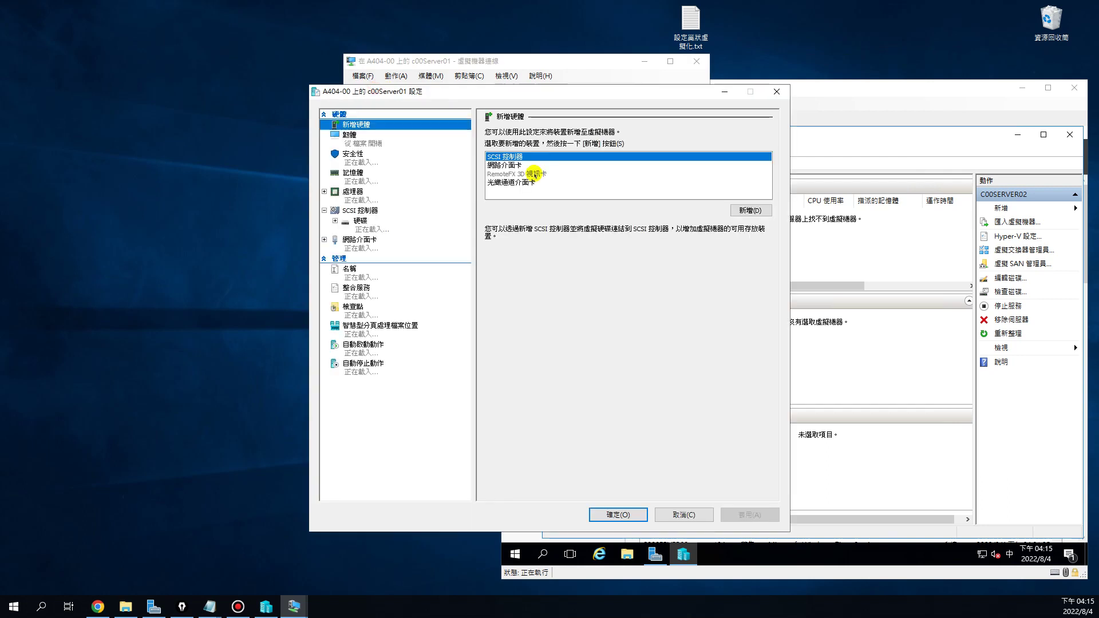
pyautogui.click(351, 194)
pyautogui.click(592, 151)
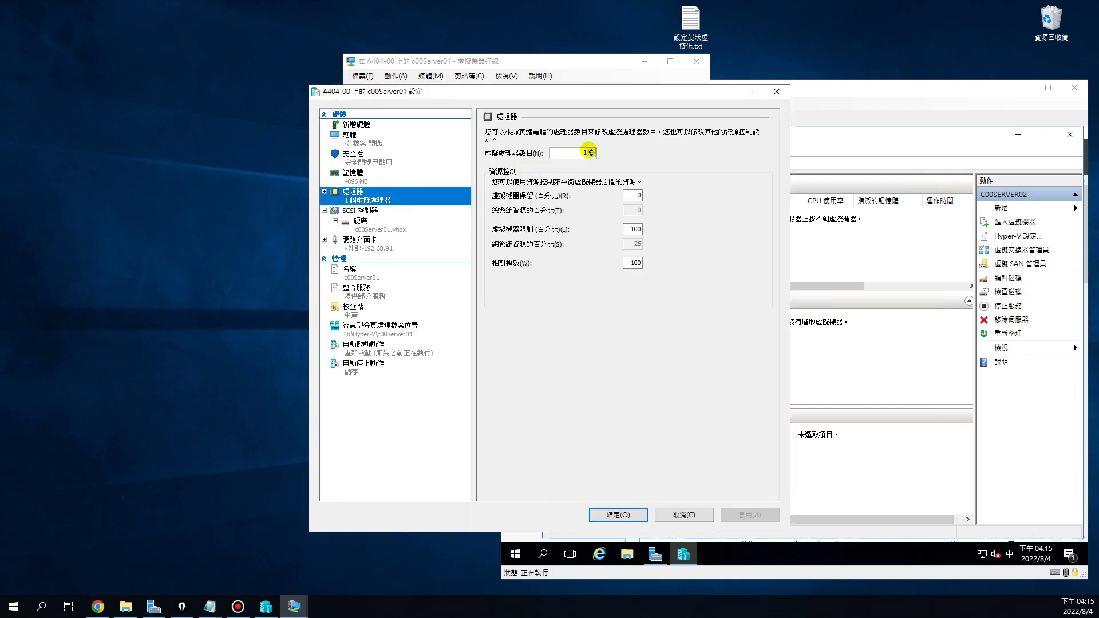
# Set startup RAM to 4096 MB, enable Dynamic Memory, and set maximum RAM to 8192 MB
pyautogui.click(353, 173)
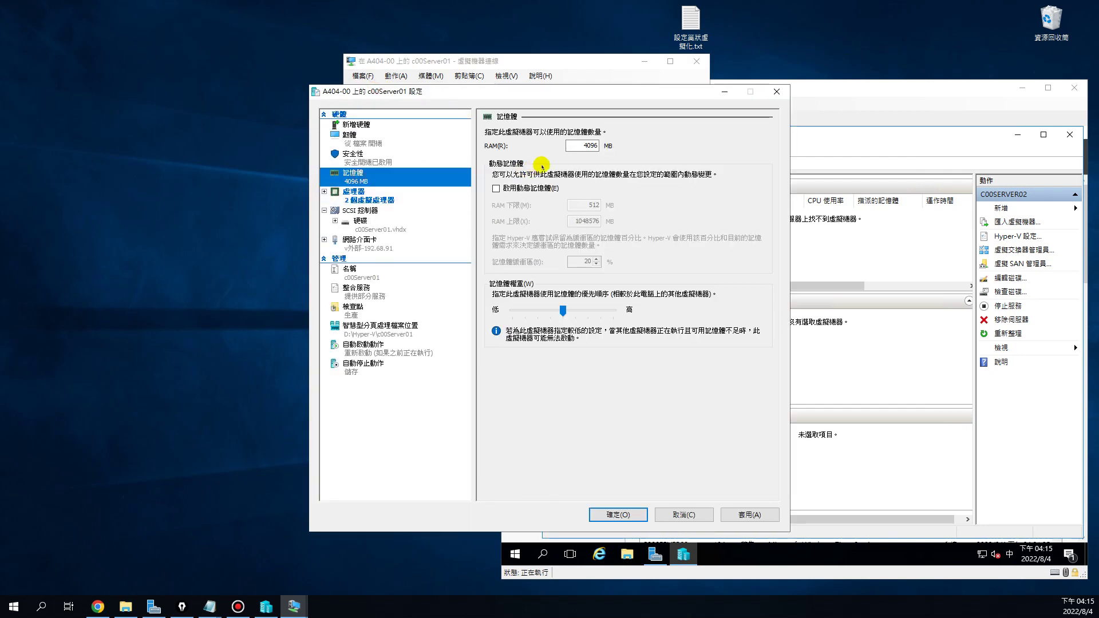
pyautogui.doubleClick(581, 146)
pyautogui.write('8192')
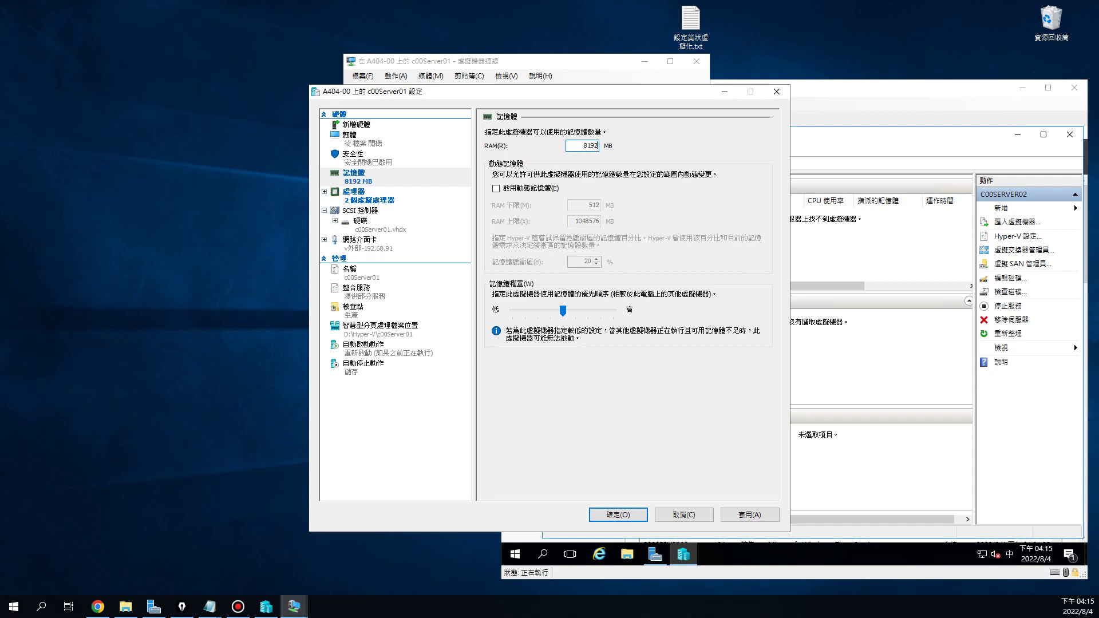
pyautogui.click(496, 189)
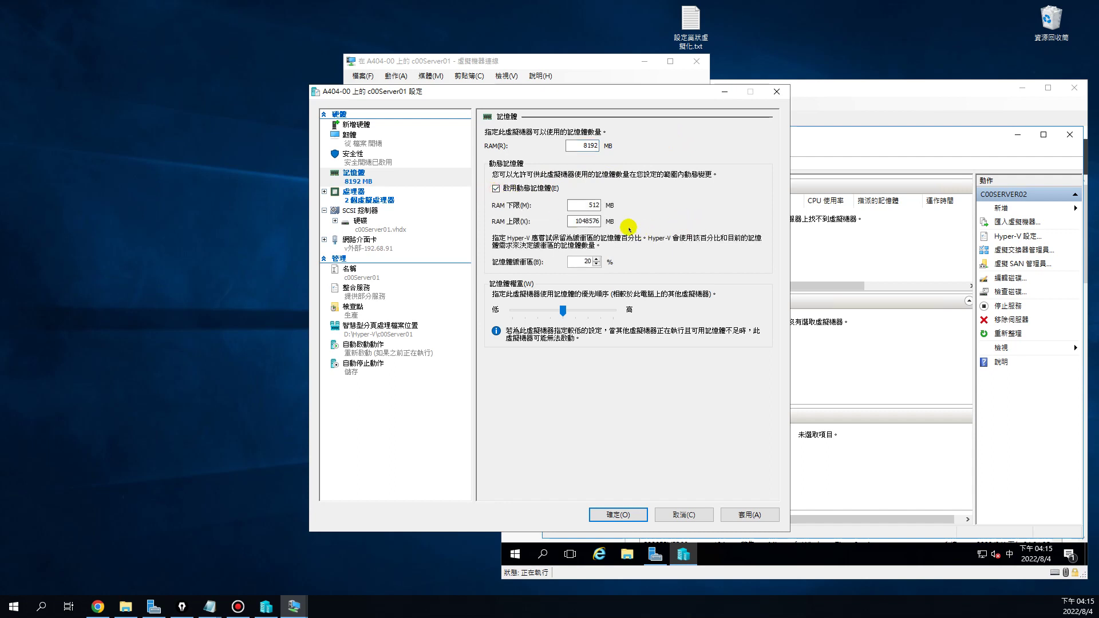
pyautogui.doubleClick(581, 221)
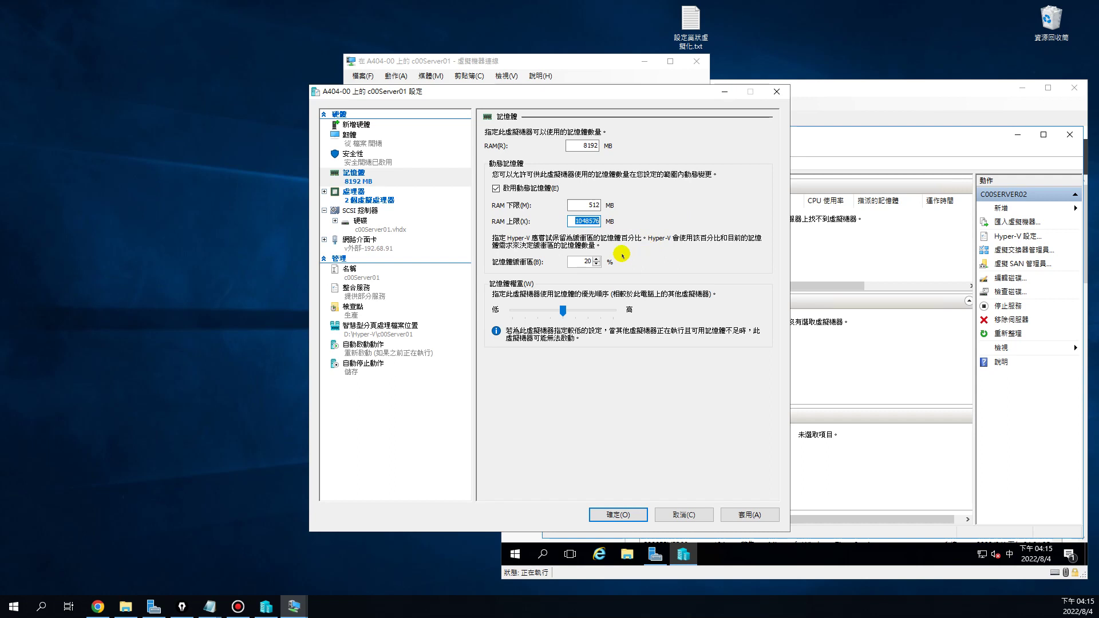
pyautogui.write('8192')
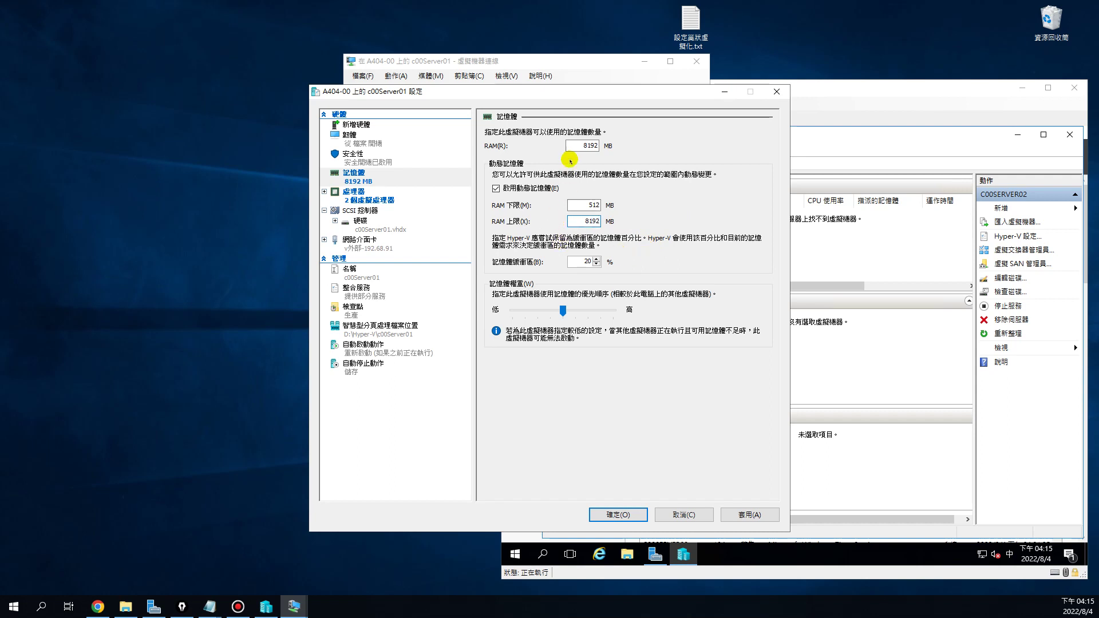
pyautogui.doubleClick(575, 147)
pyautogui.write('4096')
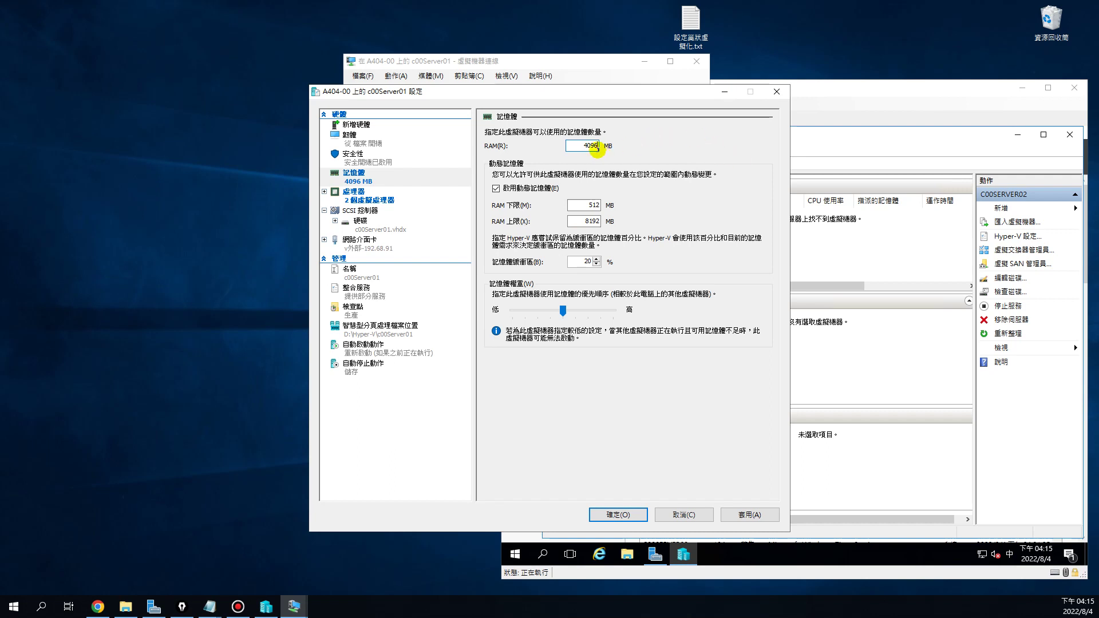
pyautogui.click(581, 222)
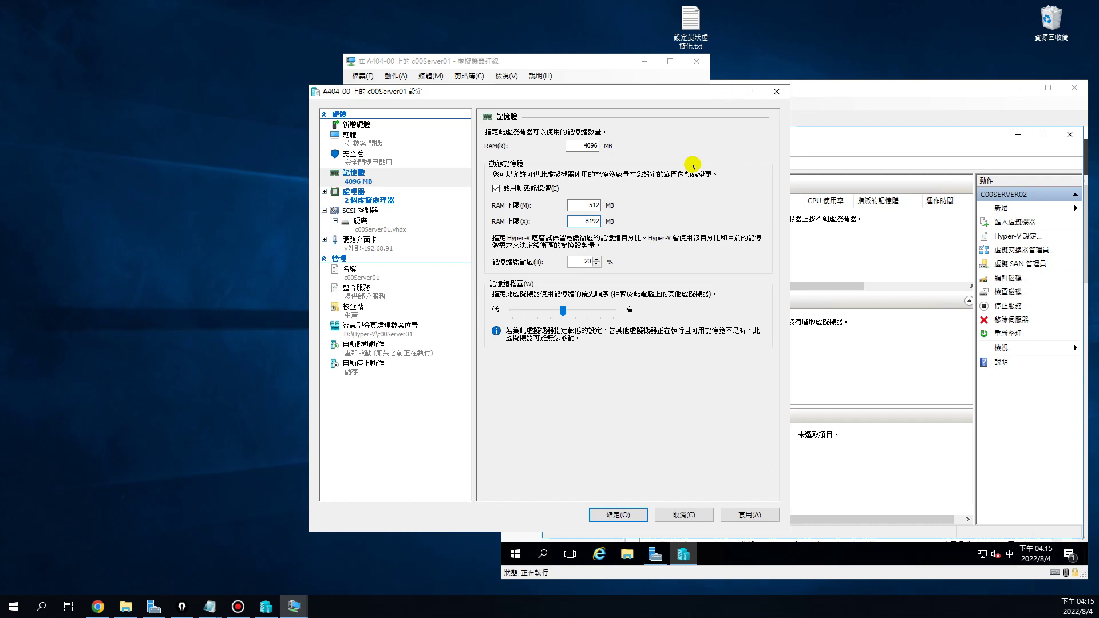
pyautogui.click(589, 220)
pyautogui.moveTo(559, 98); pyautogui.dragTo(346, 105)
# Shut down the c00Server02 guest from its Start power menu and confirm with Continue
pyautogui.click(766, 91)
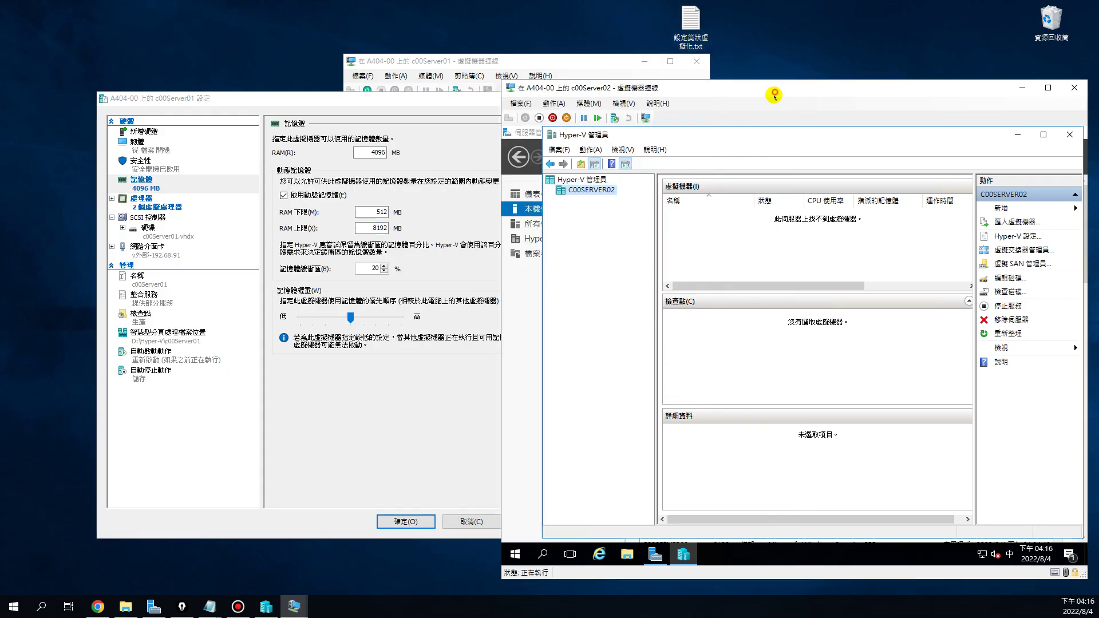
pyautogui.rightClick(513, 556)
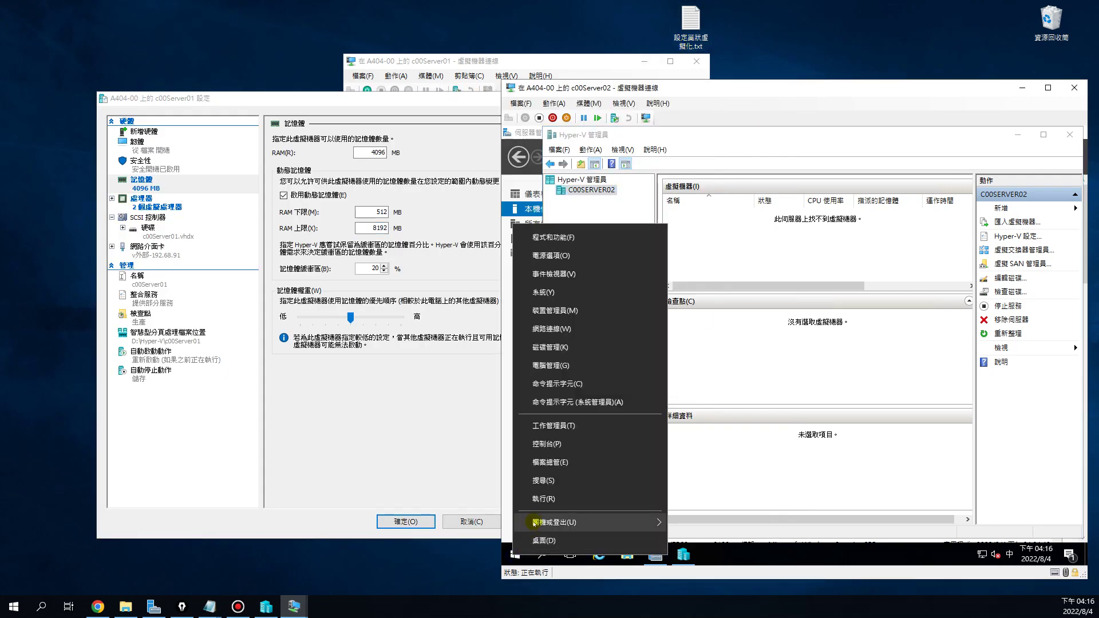
pyautogui.moveTo(536, 523)
pyautogui.click(718, 495)
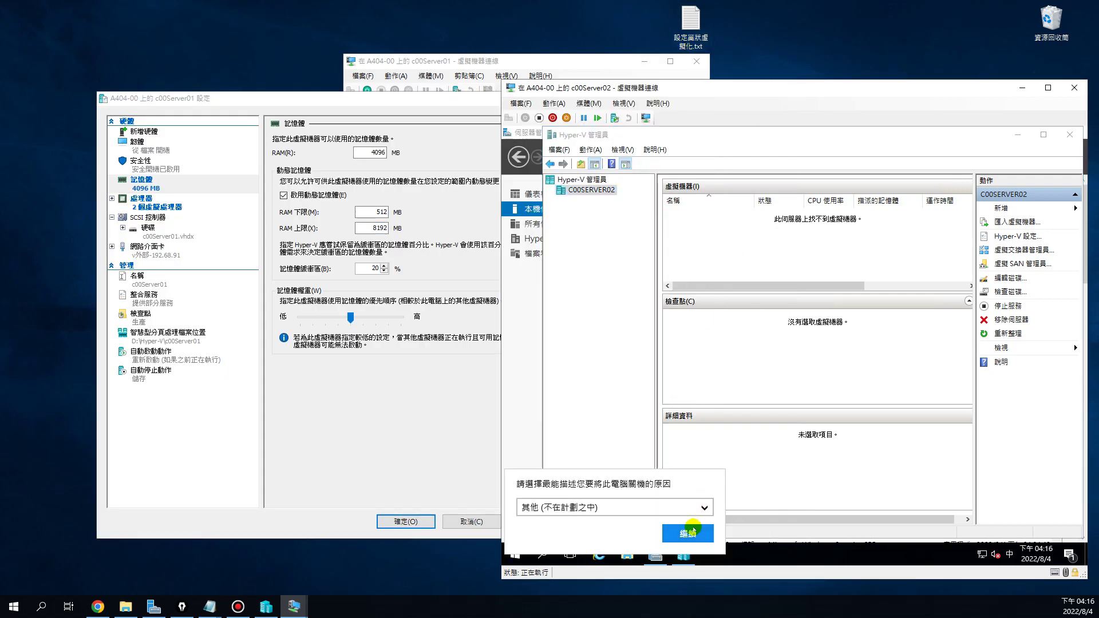
pyautogui.click(688, 533)
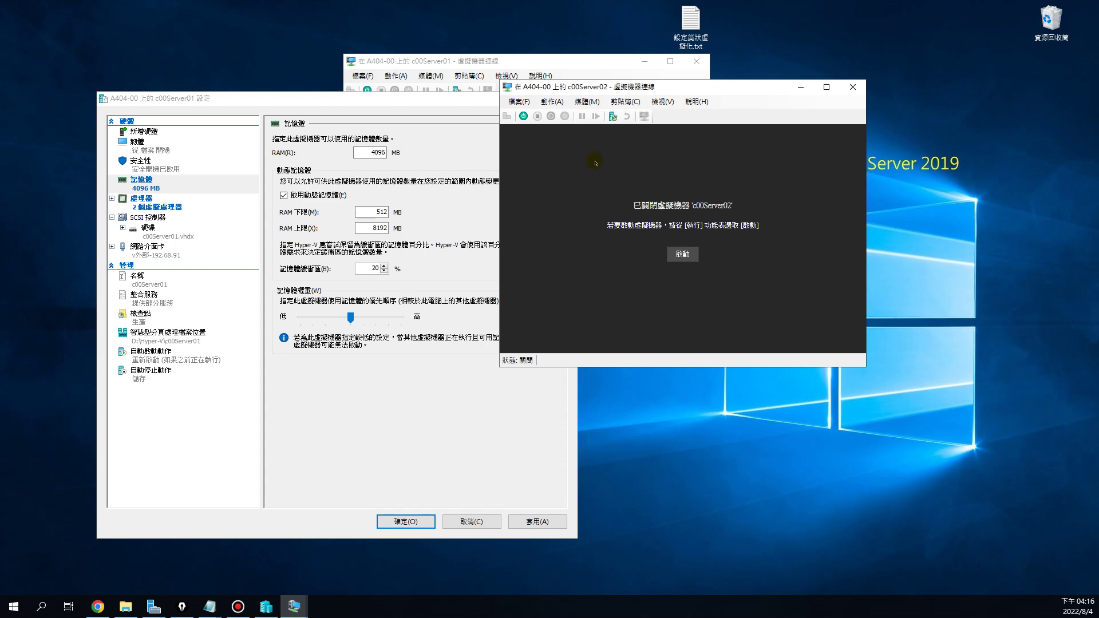
# Give c00Server02 dynamic memory up to 8192 MB and 2 processors, then save both VMs' settings
pyautogui.click(519, 102)
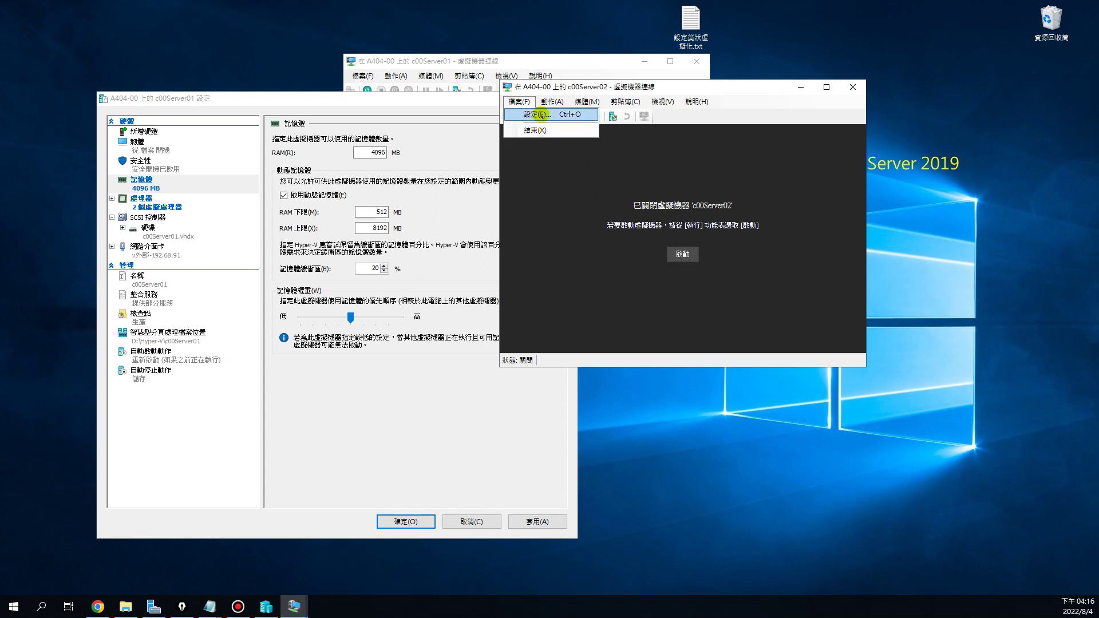
pyautogui.click(539, 115)
pyautogui.moveTo(581, 94); pyautogui.dragTo(825, 99)
pyautogui.click(598, 180)
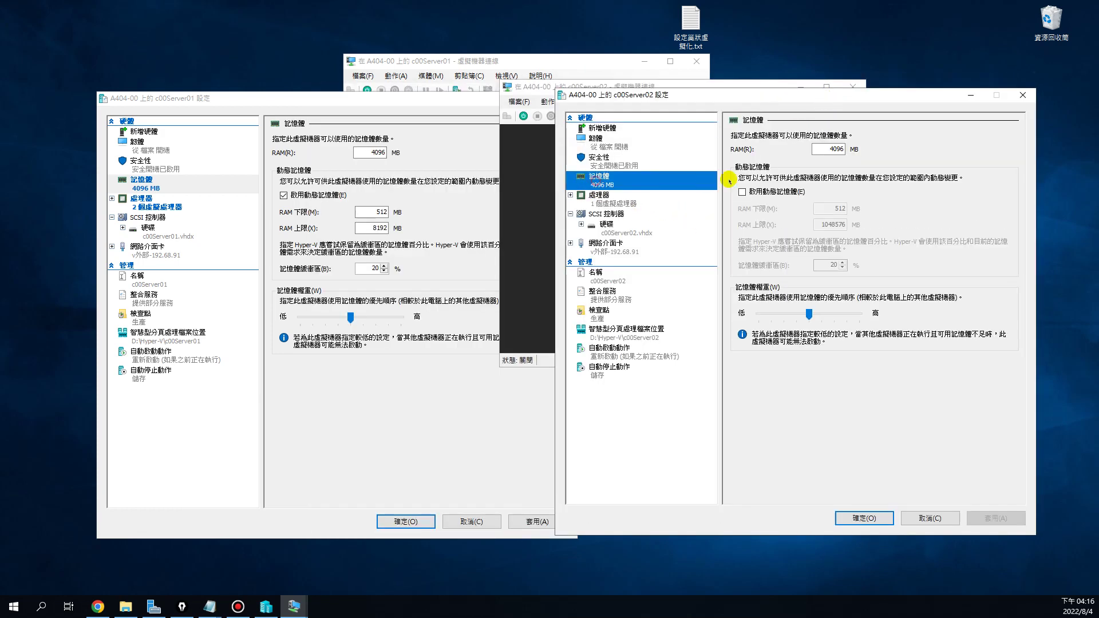
pyautogui.click(742, 191)
pyautogui.moveTo(824, 224); pyautogui.dragTo(863, 226)
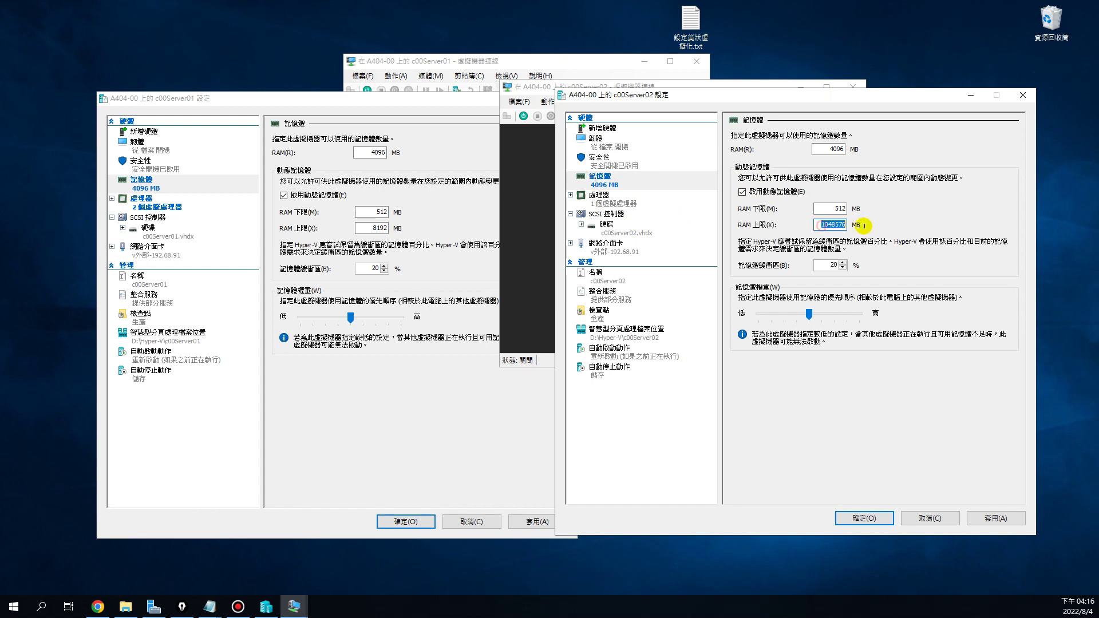
pyautogui.write('8192')
pyautogui.click(611, 201)
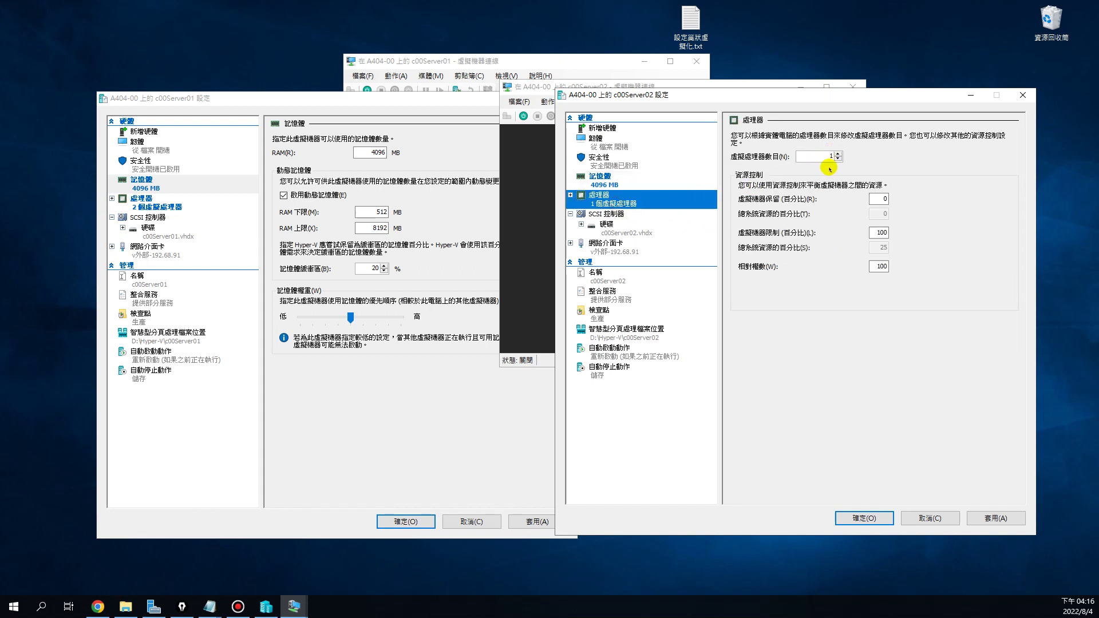
pyautogui.click(838, 154)
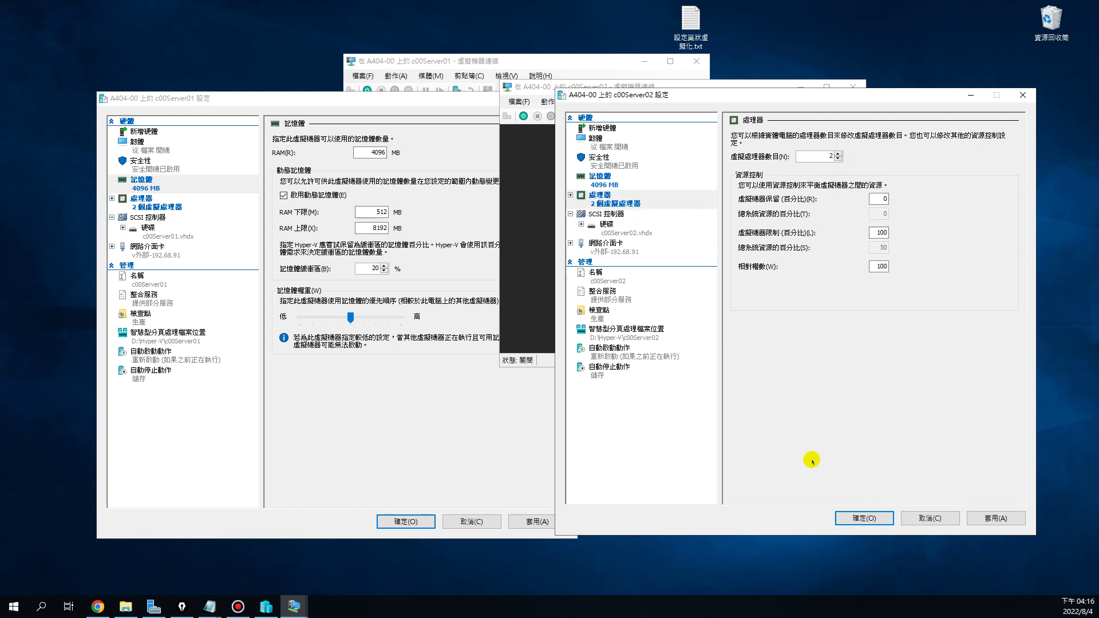
pyautogui.click(855, 519)
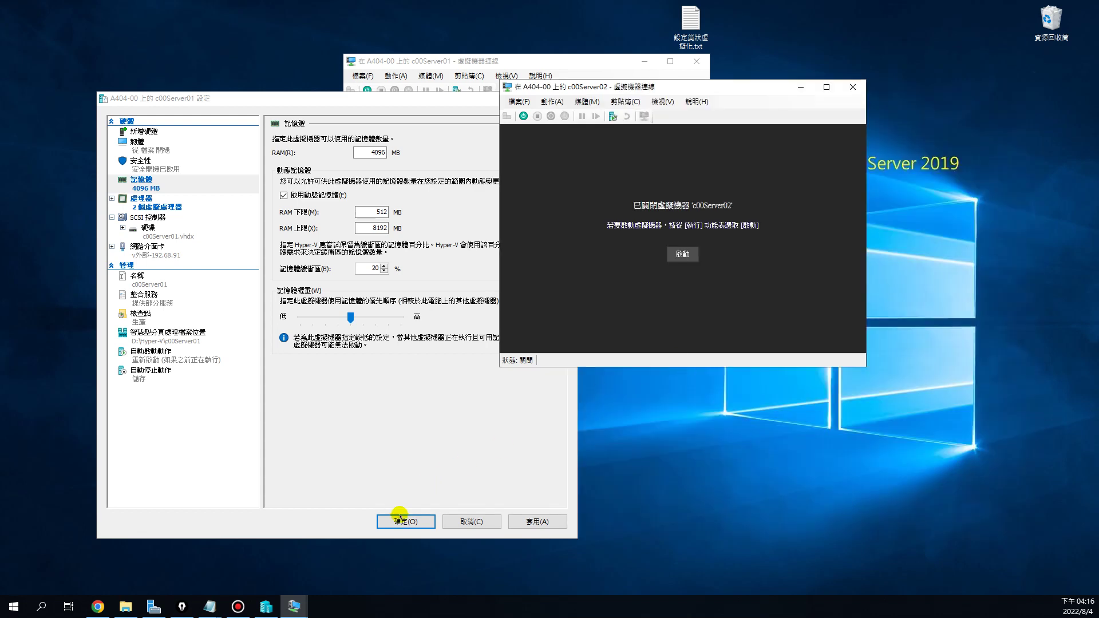
pyautogui.click(406, 521)
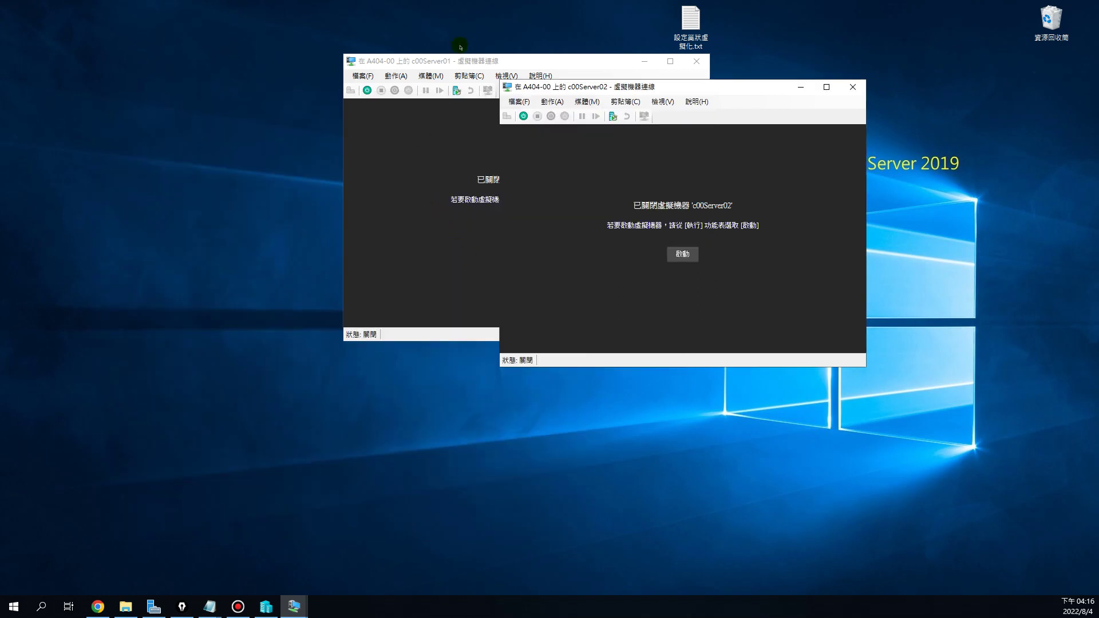
# Start the c00Server01 and c00Server02 virtual machines
pyautogui.moveTo(481, 62); pyautogui.dragTo(207, 115)
pyautogui.click(253, 282)
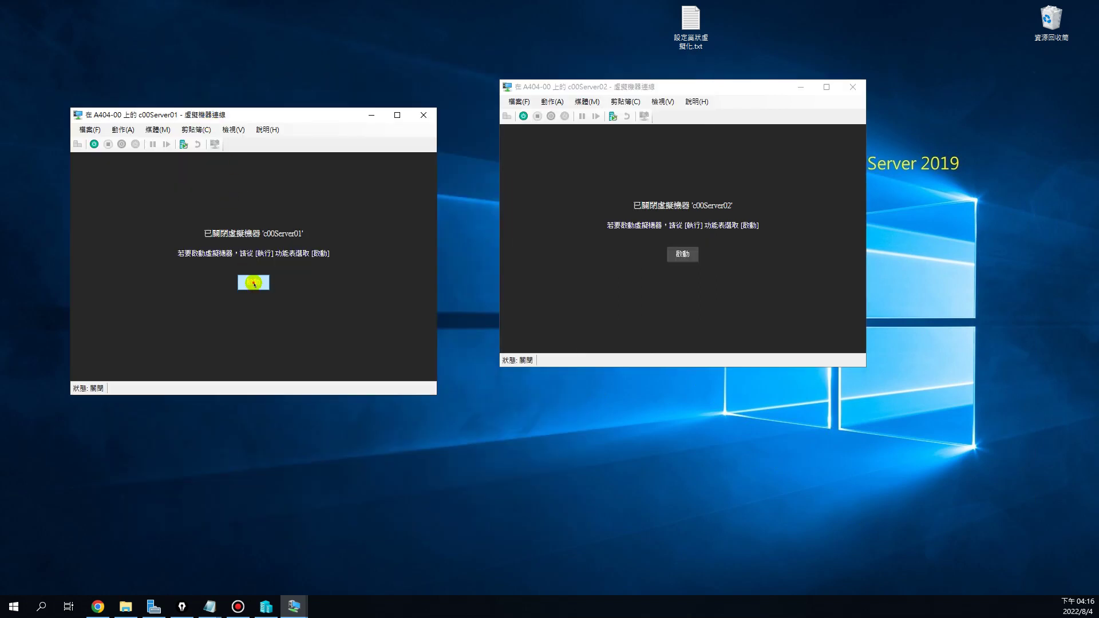
pyautogui.click(682, 254)
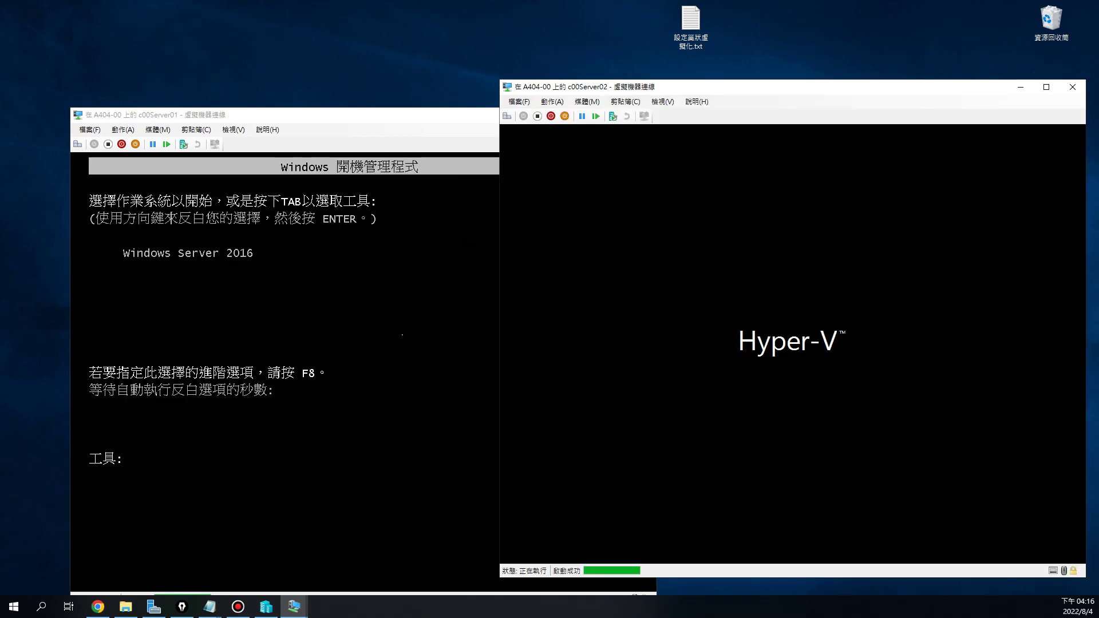
# Boot both VMs into Windows Server 2016 from their Windows Boot Manager screens
pyautogui.click(324, 340)
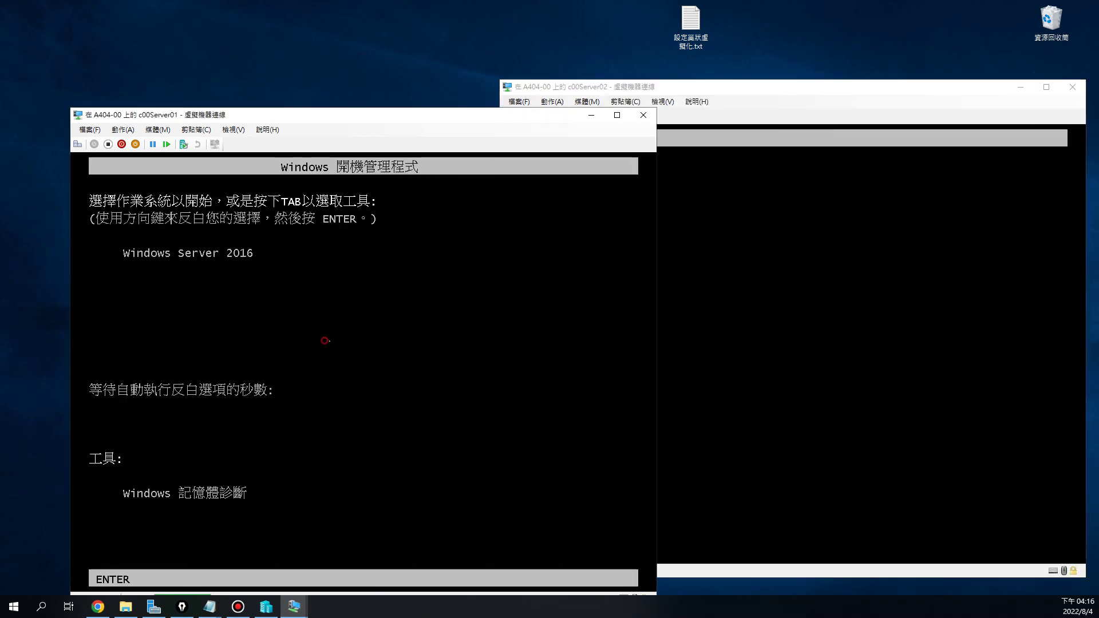
pyautogui.press('Return')
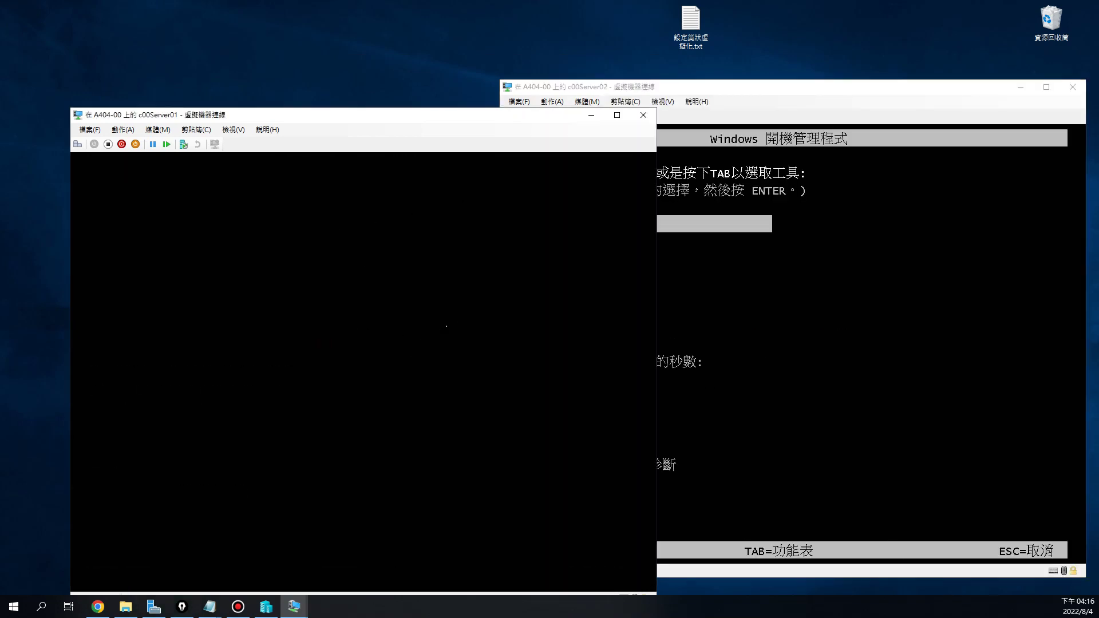
pyautogui.click(840, 315)
pyautogui.press('Return')
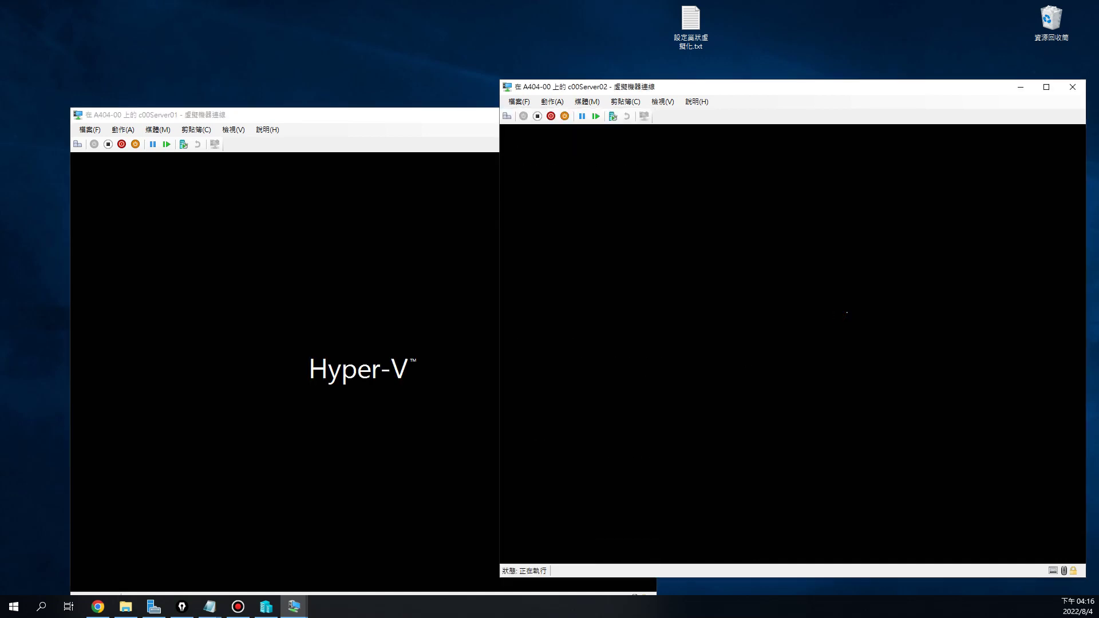
pyautogui.moveTo(429, 115); pyautogui.dragTo(365, 92)
pyautogui.click(624, 87)
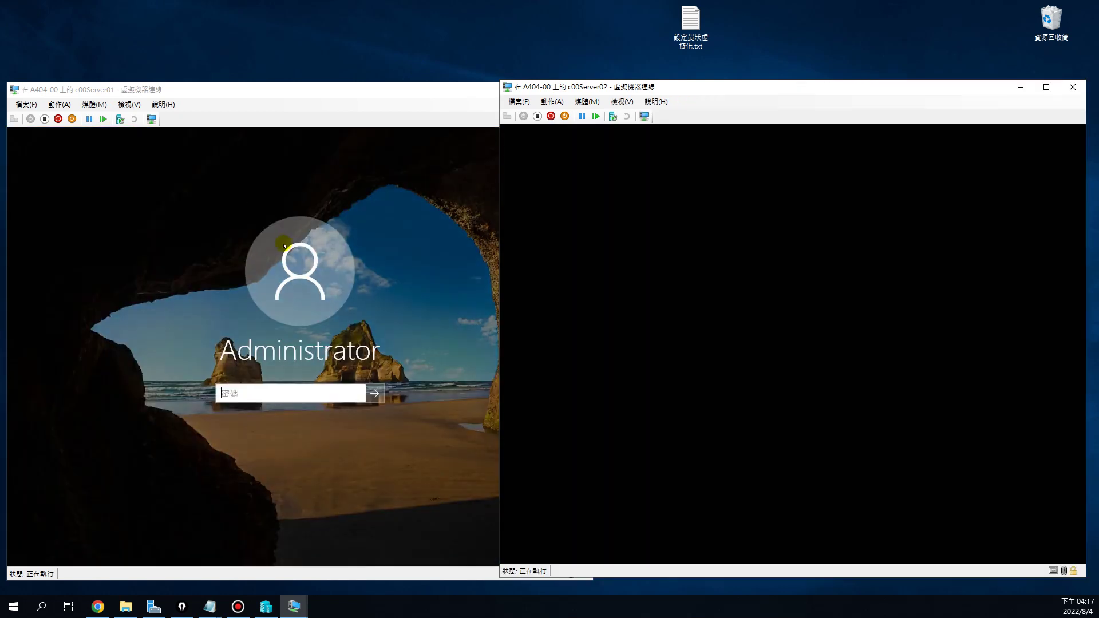
# Submit the Administrator password on c00Server01's sign-in screen
pyautogui.click(289, 392)
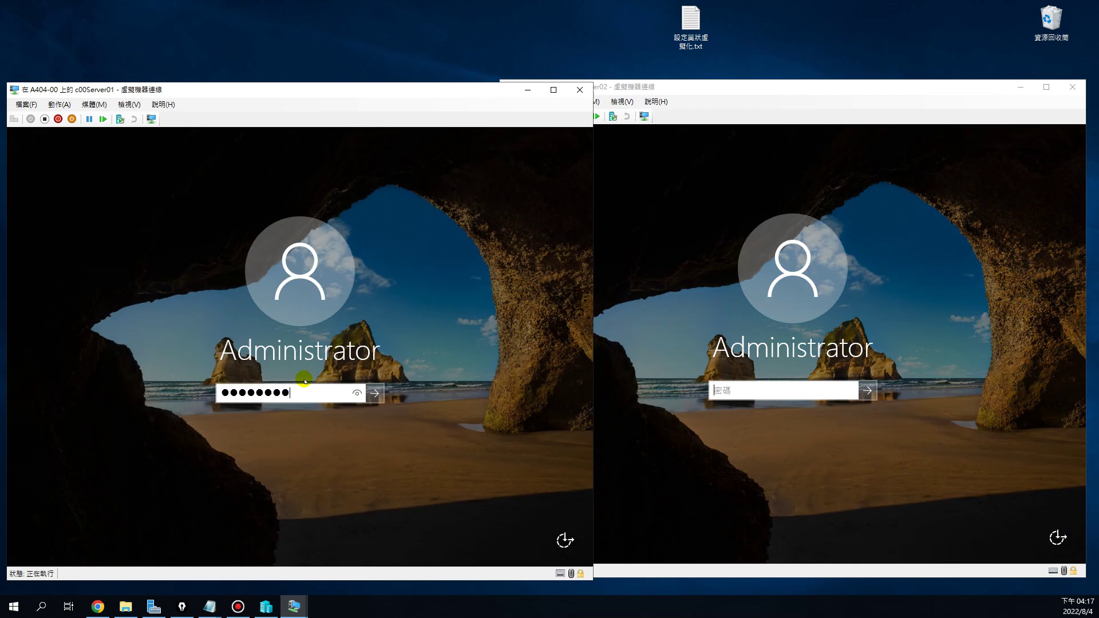
pyautogui.press('Return')
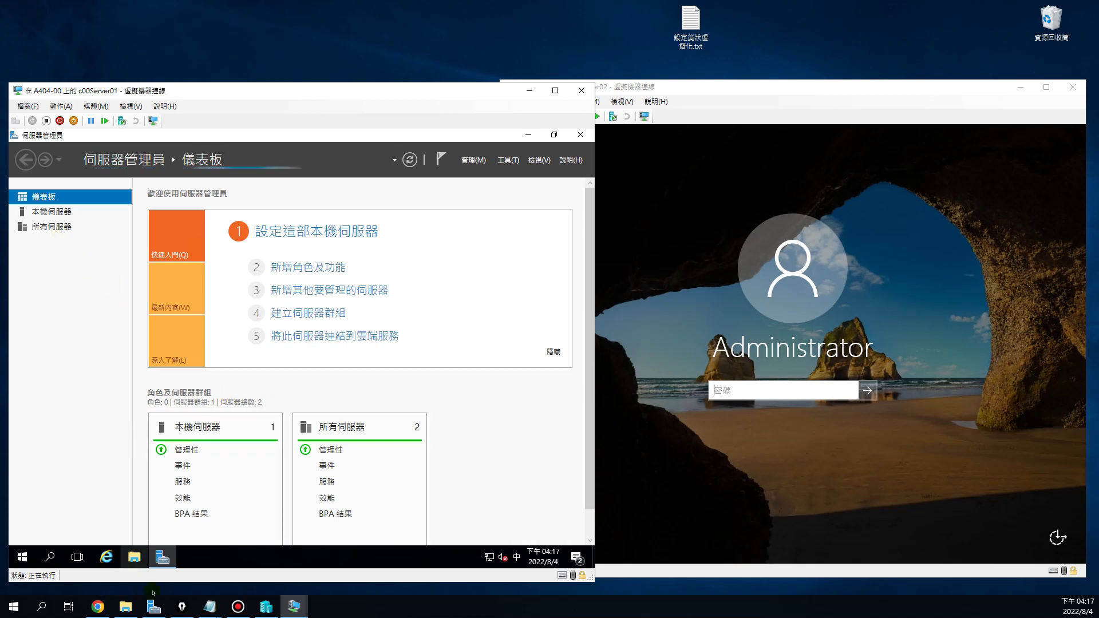
pyautogui.click(134, 558)
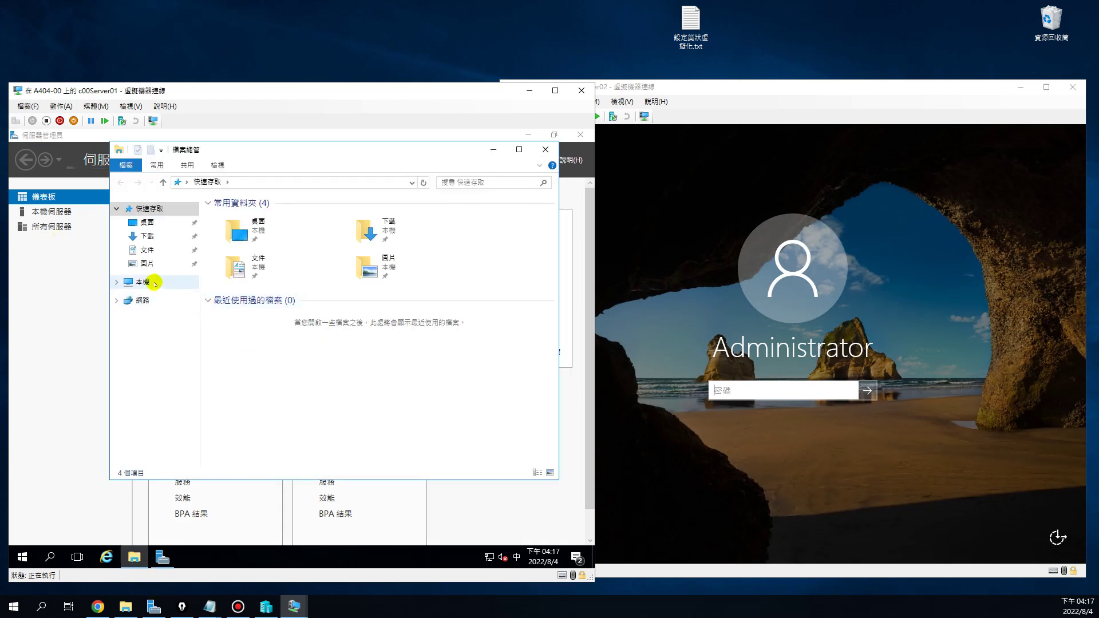
pyautogui.click(140, 282)
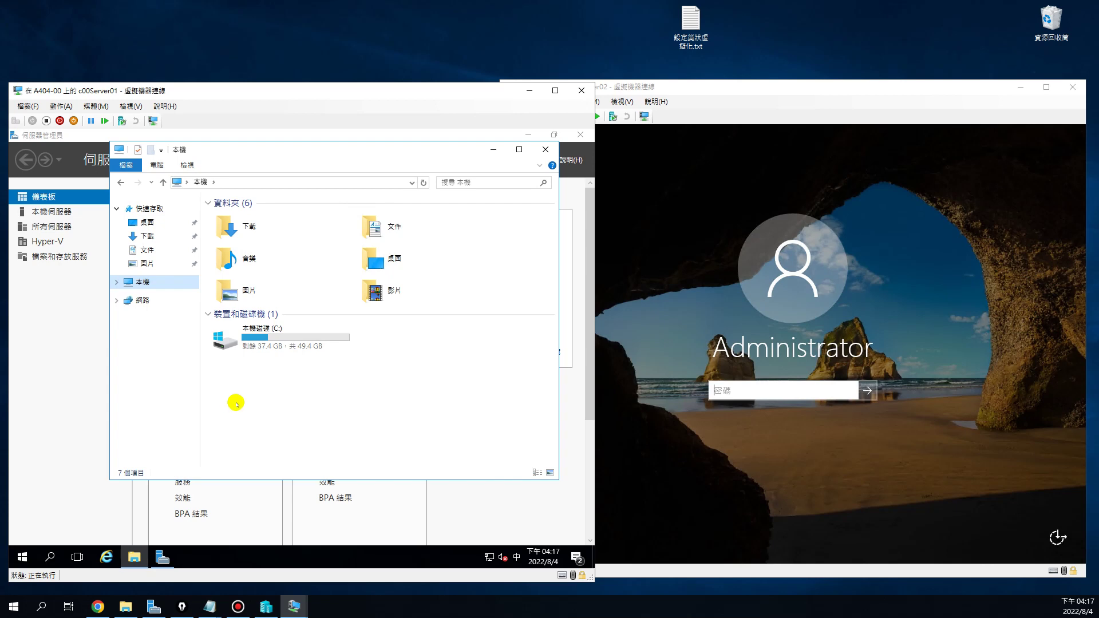
pyautogui.click(254, 348)
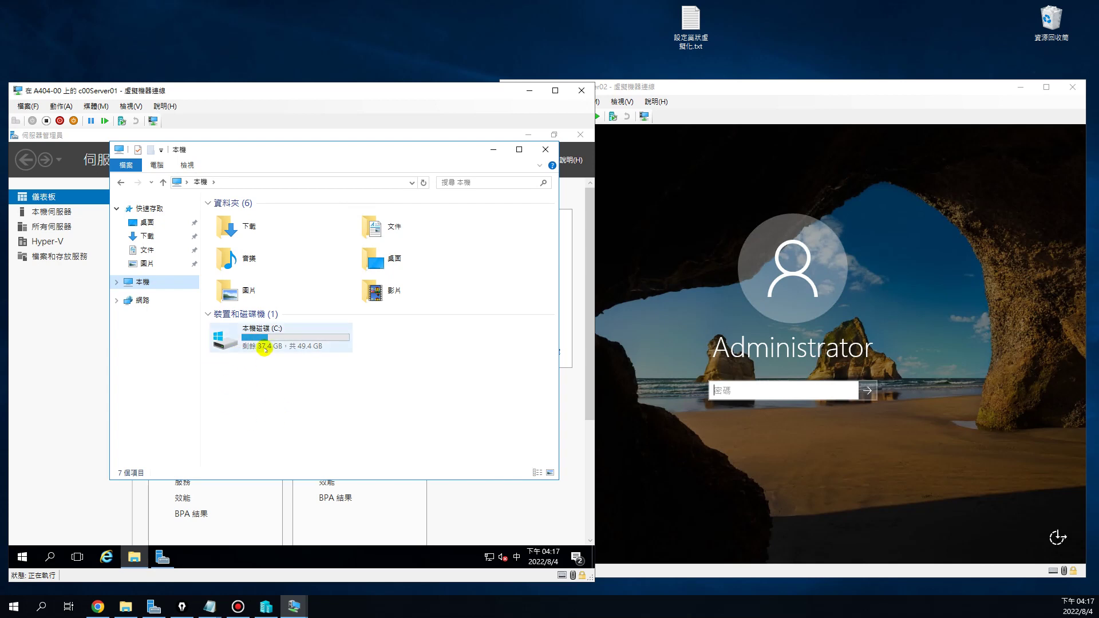
pyautogui.click(545, 149)
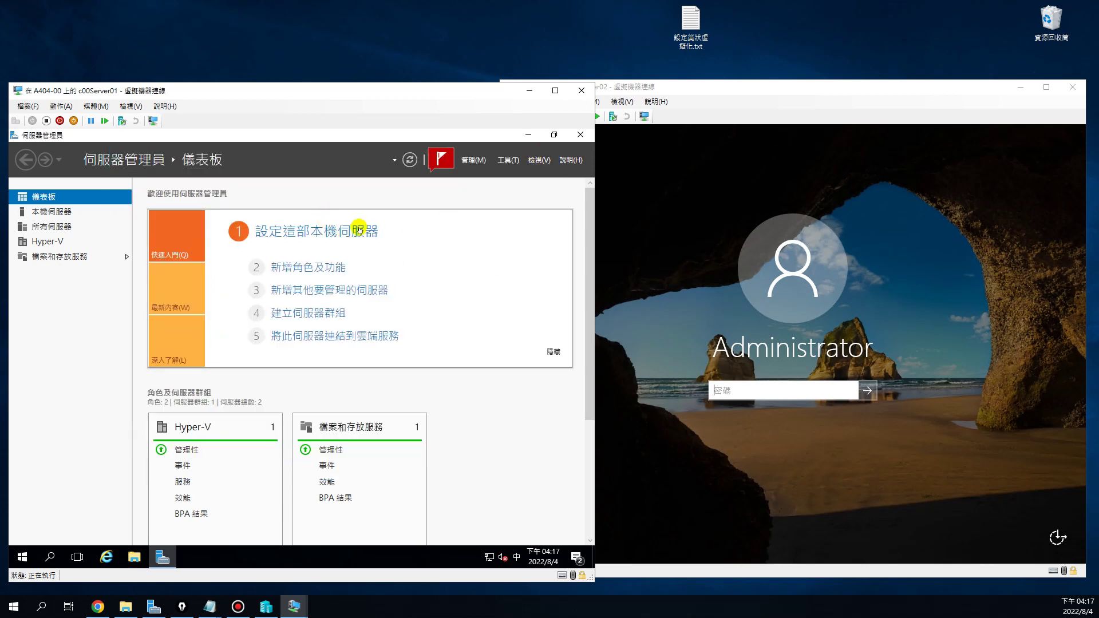
pyautogui.click(515, 160)
pyautogui.click(504, 171)
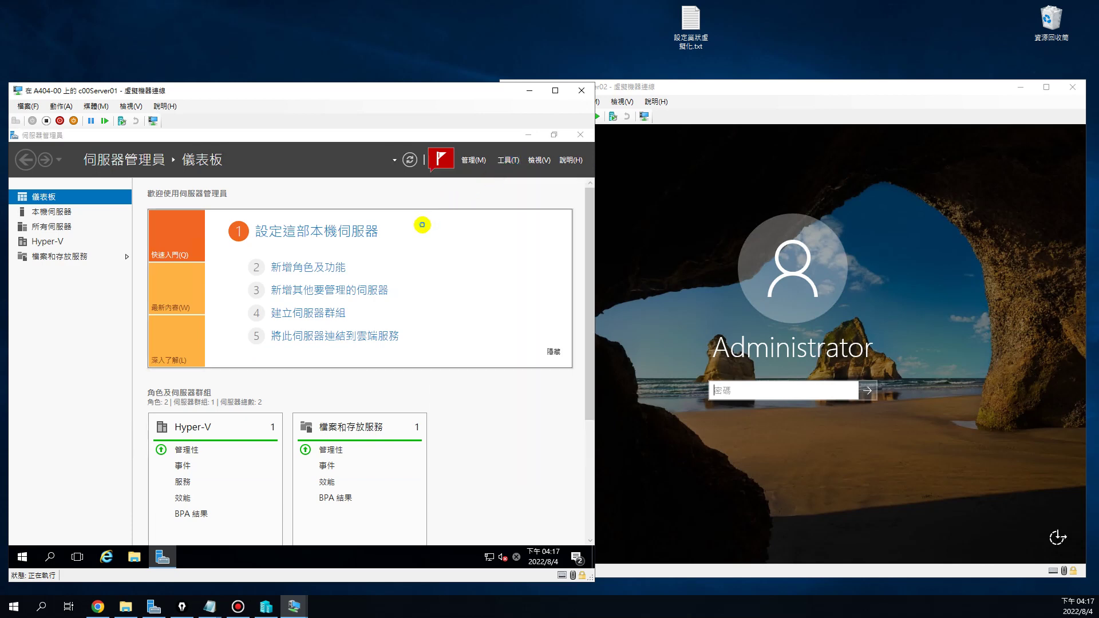
# Start a new VM on C00SERVER01, stored in a different location, Generation 2, 1024 MB memory
pyautogui.click(94, 193)
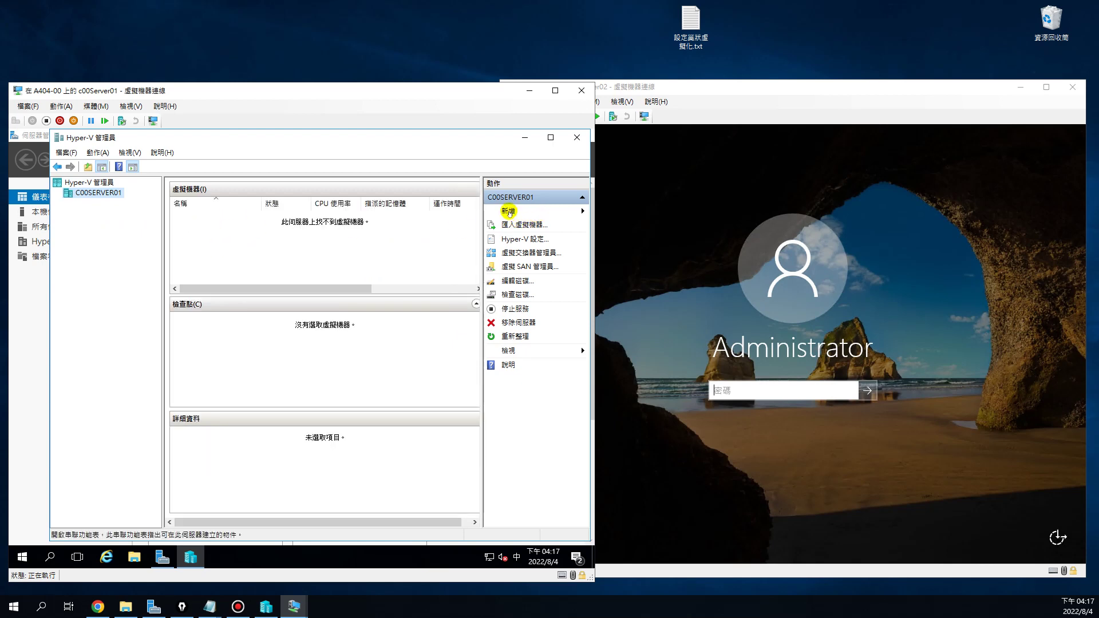
pyautogui.click(508, 212)
pyautogui.click(531, 217)
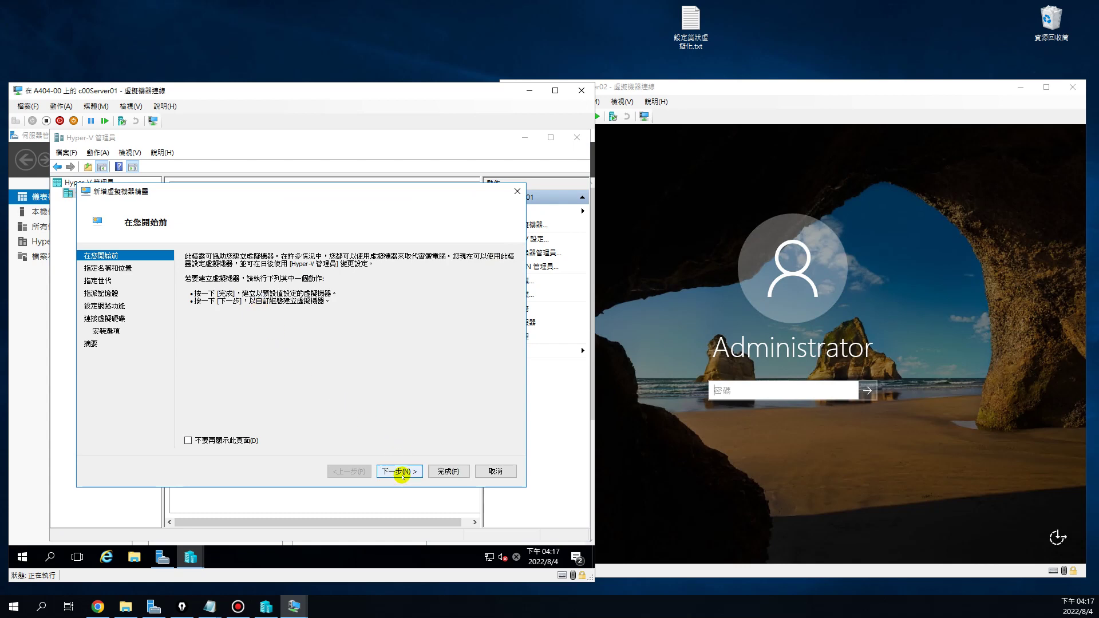
pyautogui.click(400, 471)
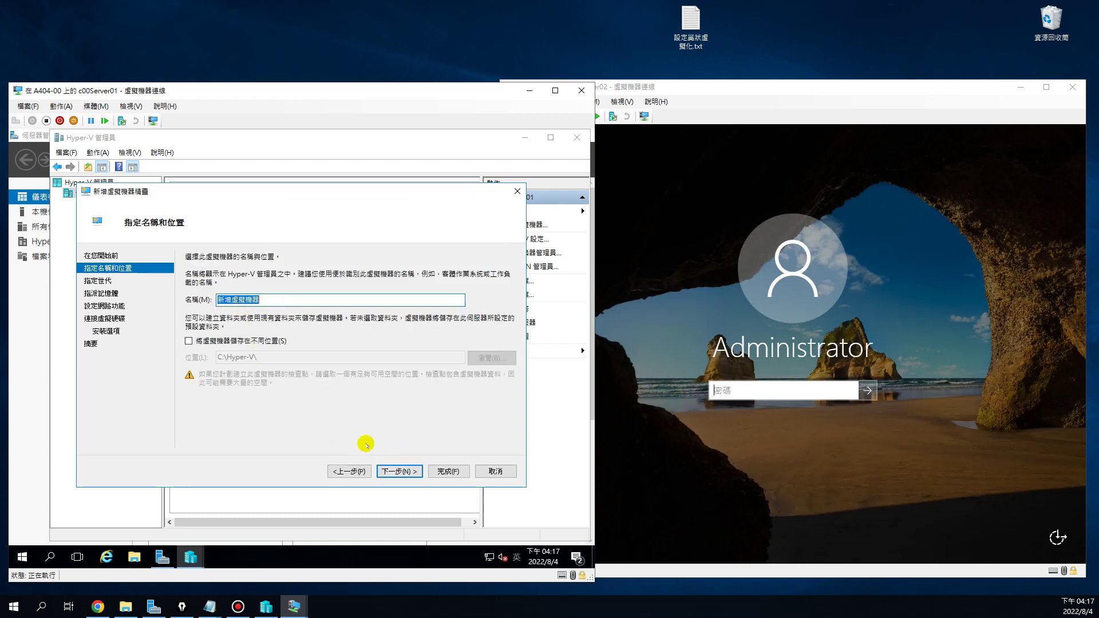
pyautogui.click(215, 341)
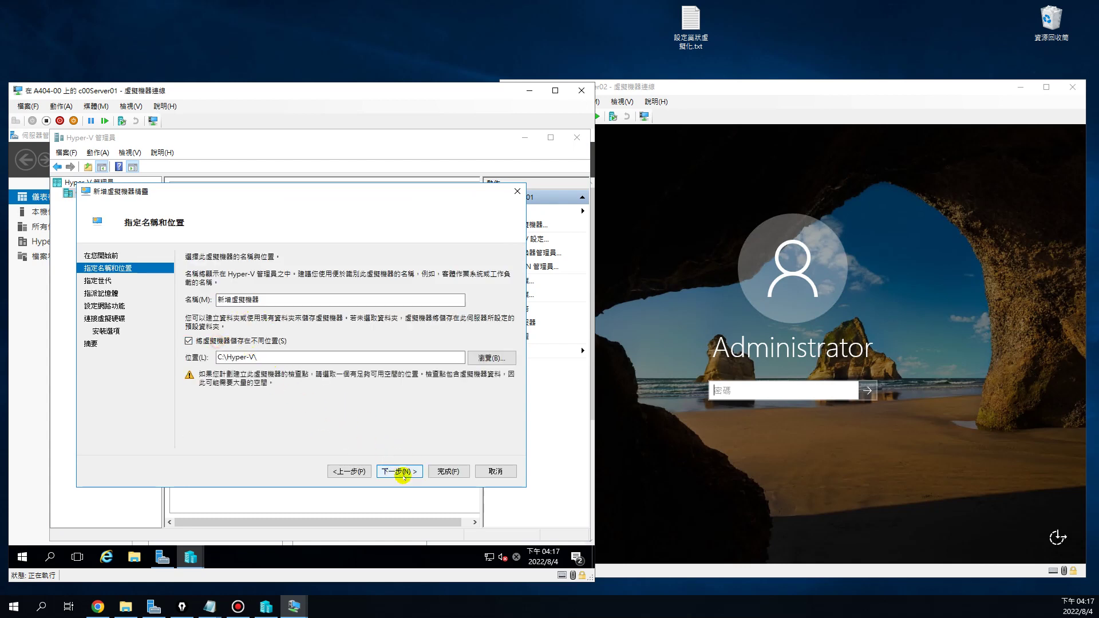
pyautogui.click(395, 472)
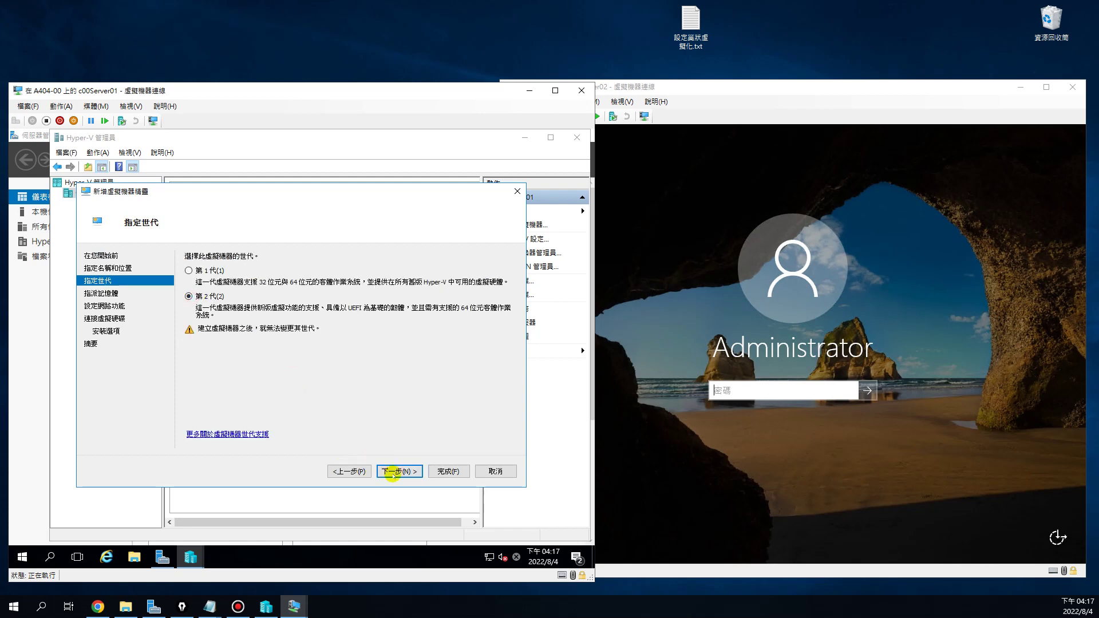
pyautogui.click(400, 472)
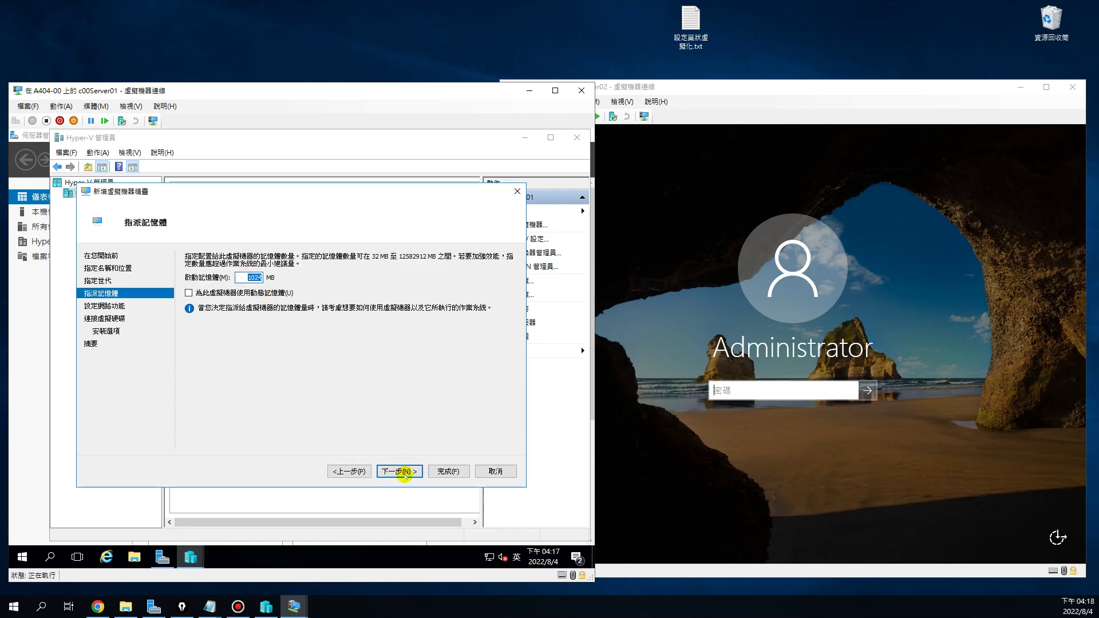
pyautogui.click(403, 472)
# Choose a network connection, shrink the 127 GB virtual disk to 2 GB, and select install from bootable image
pyautogui.click(252, 280)
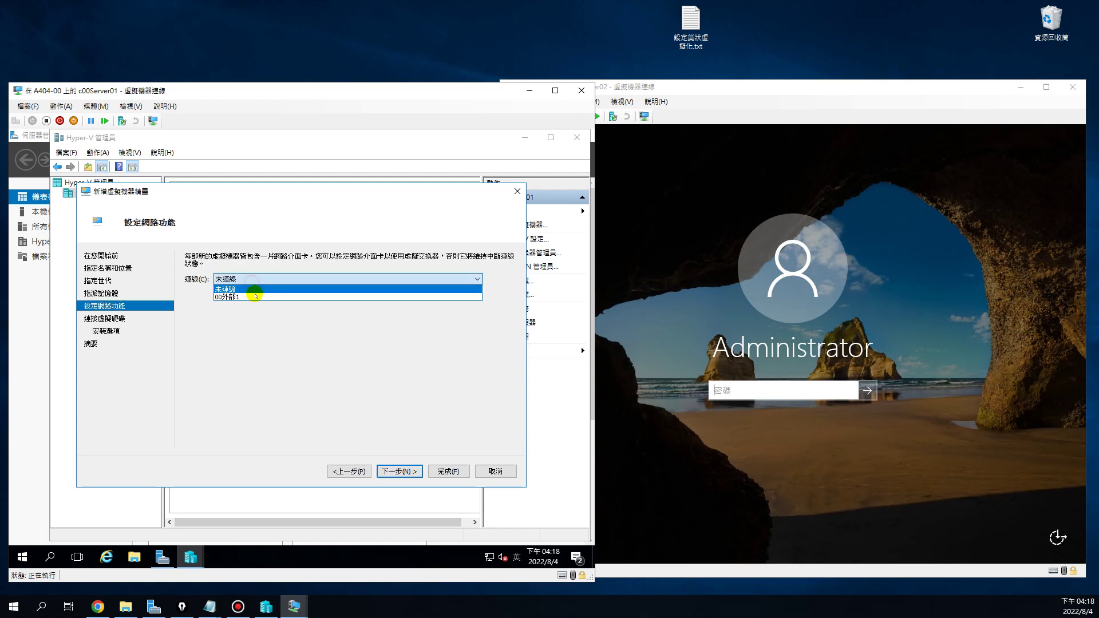
pyautogui.click(255, 293)
pyautogui.click(408, 471)
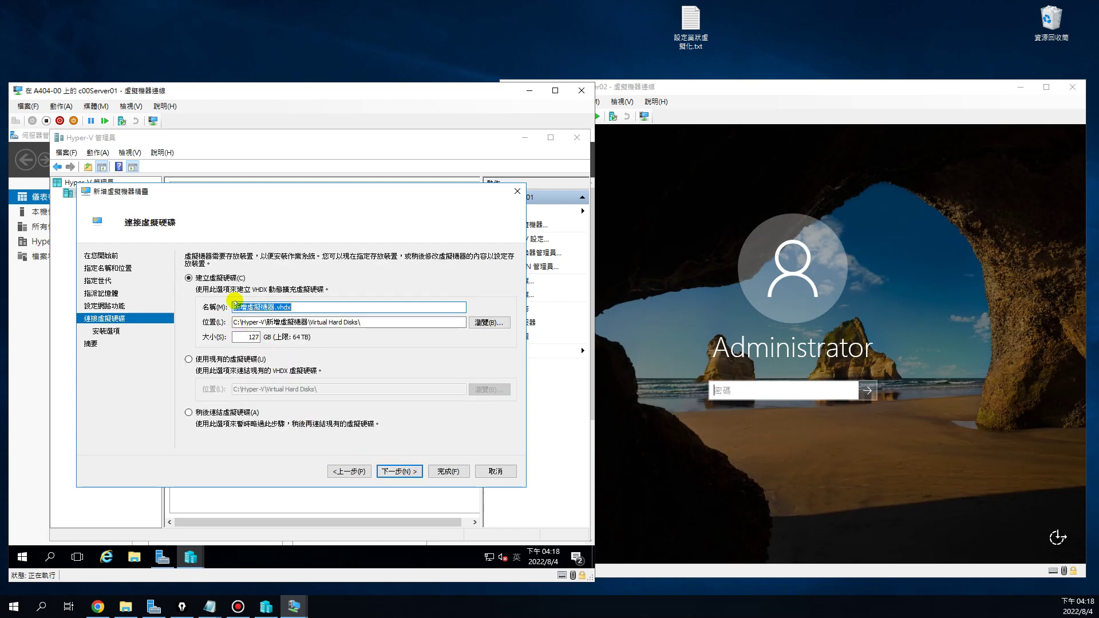
pyautogui.moveTo(245, 338); pyautogui.dragTo(308, 336)
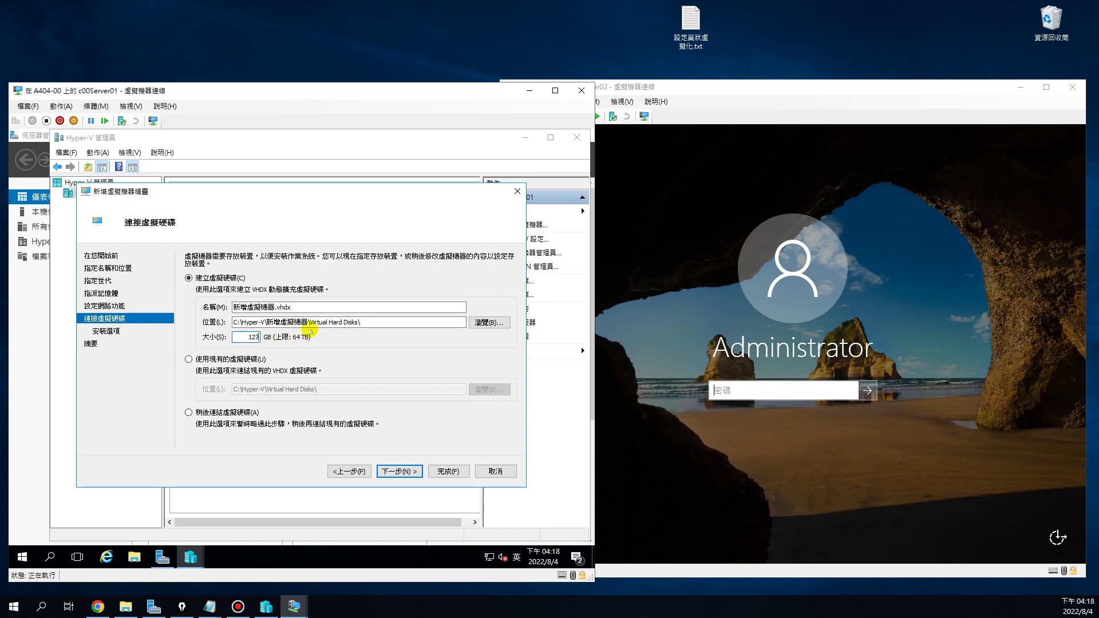
pyautogui.press('BackSpace')
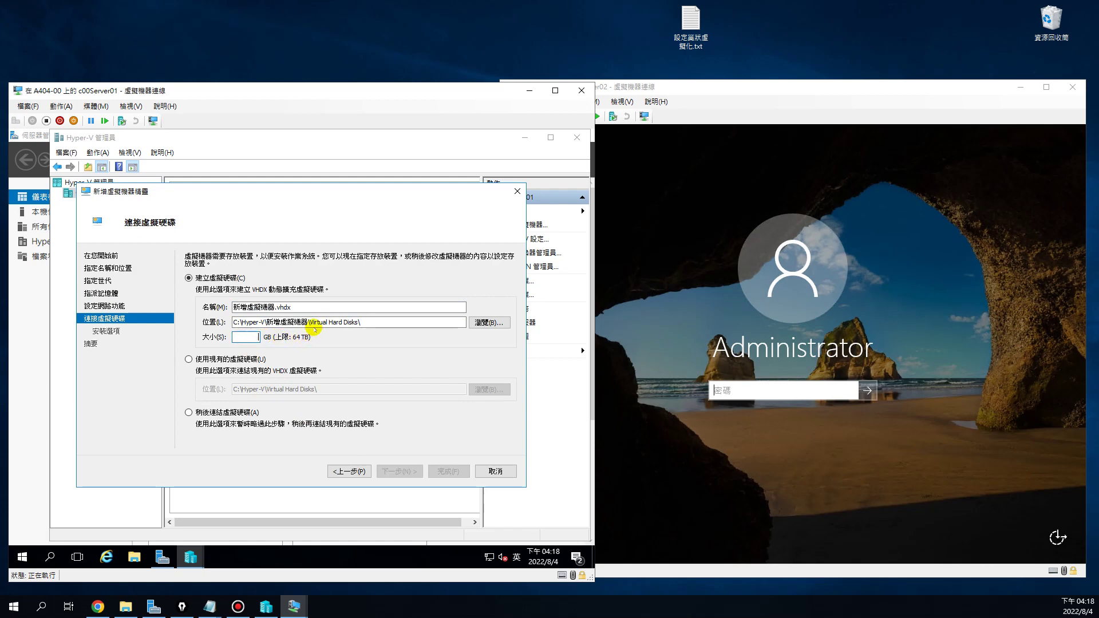
pyautogui.write('25')
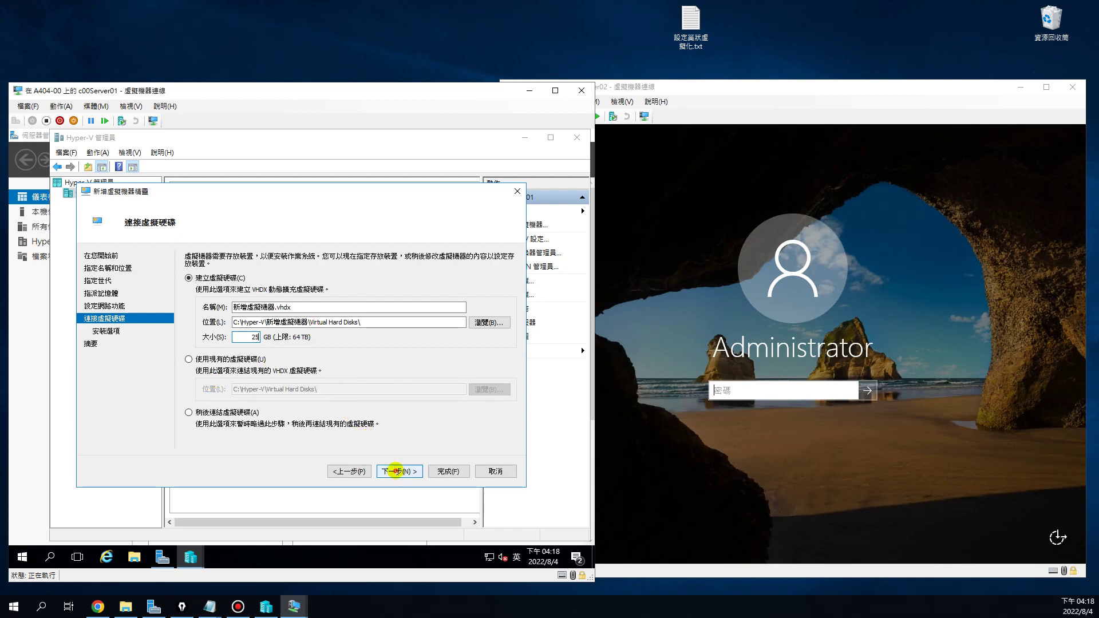
pyautogui.click(395, 471)
pyautogui.click(190, 292)
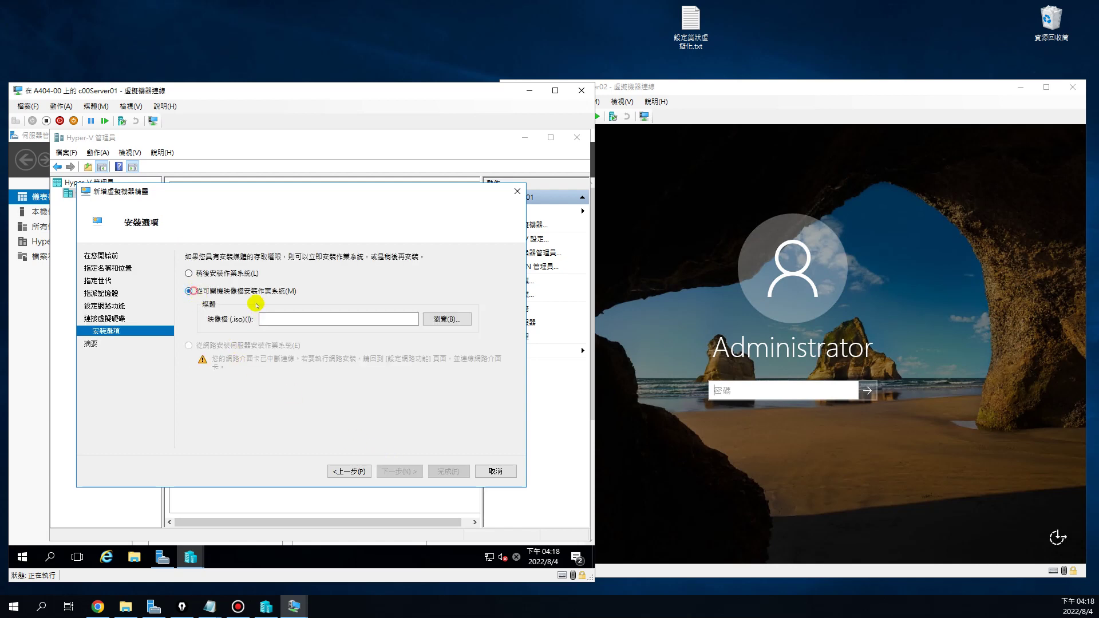
pyautogui.click(270, 318)
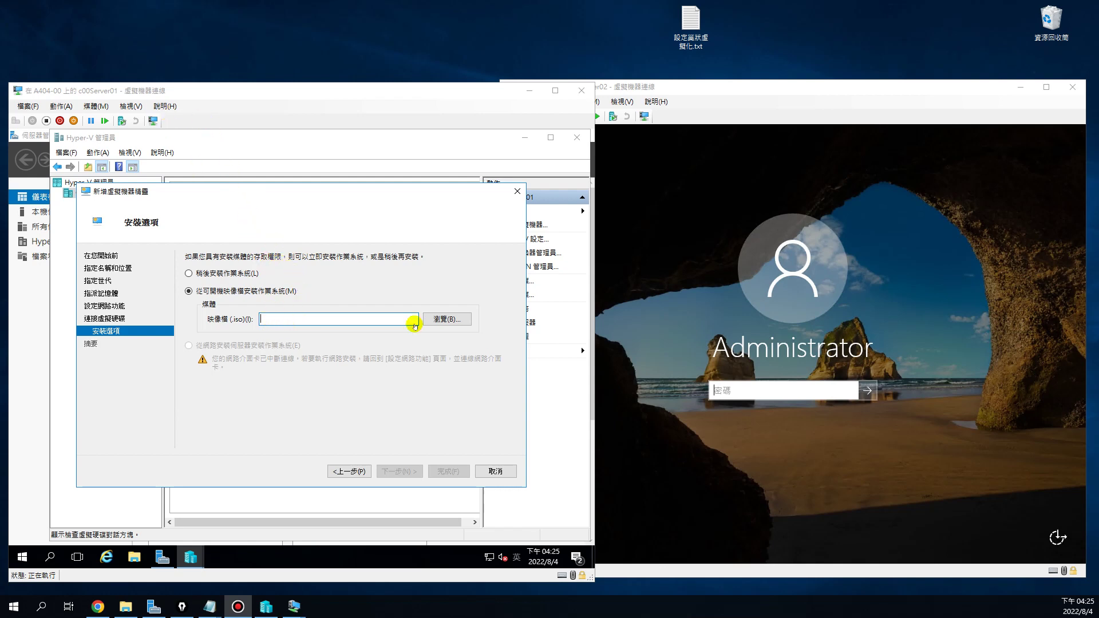
pyautogui.click(447, 318)
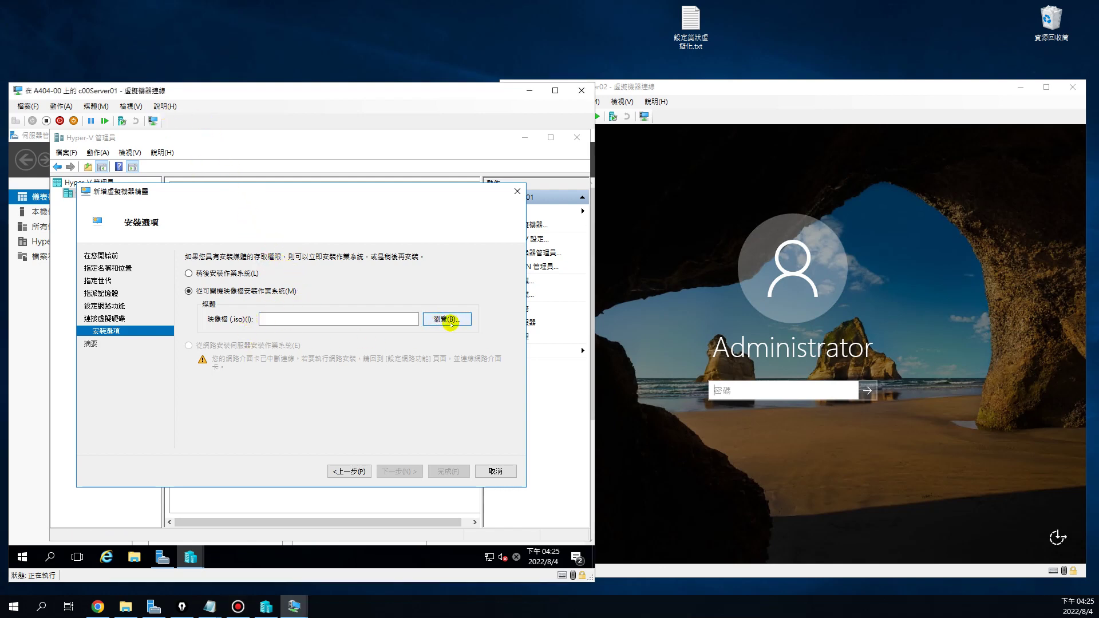
# Browse This PC for the ISO image, then cancel without choosing a file
pyautogui.click(446, 317)
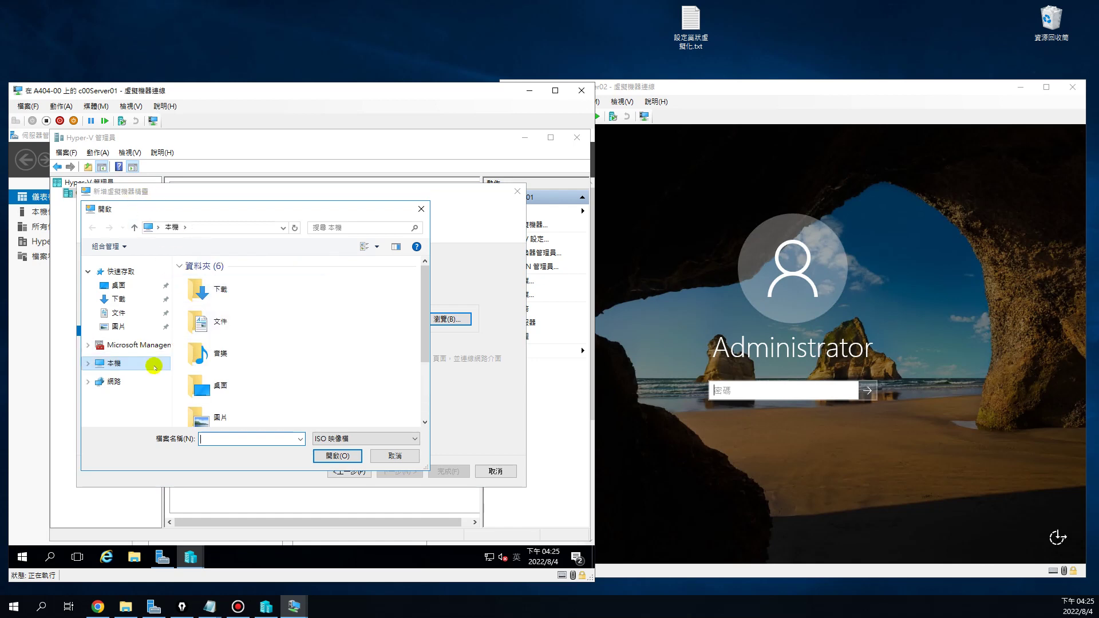
pyautogui.click(84, 364)
pyautogui.click(84, 365)
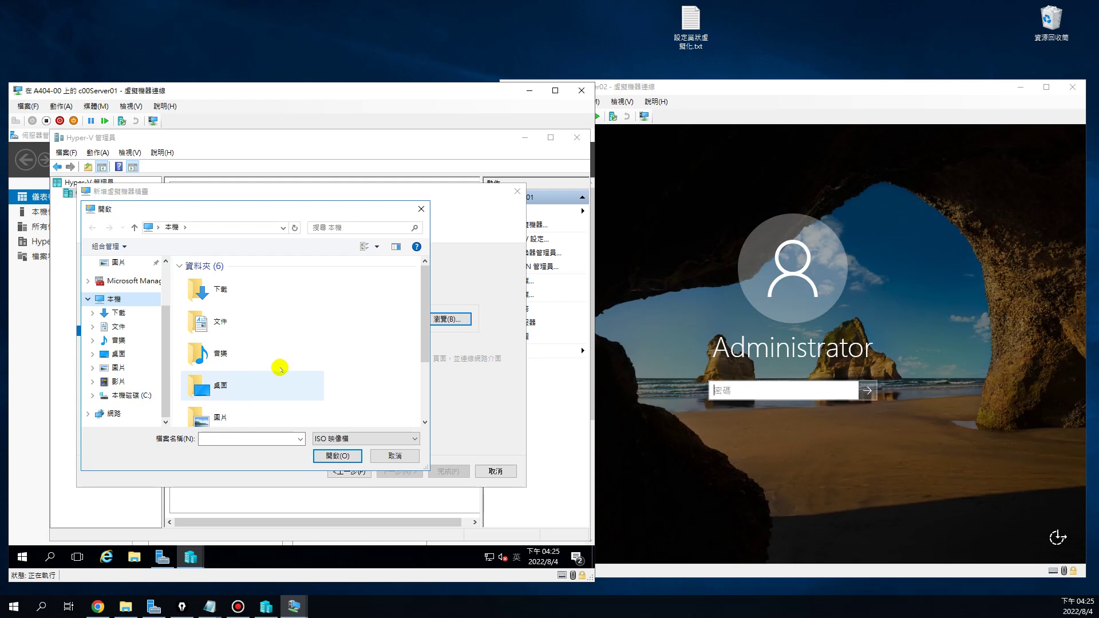
pyautogui.click(394, 455)
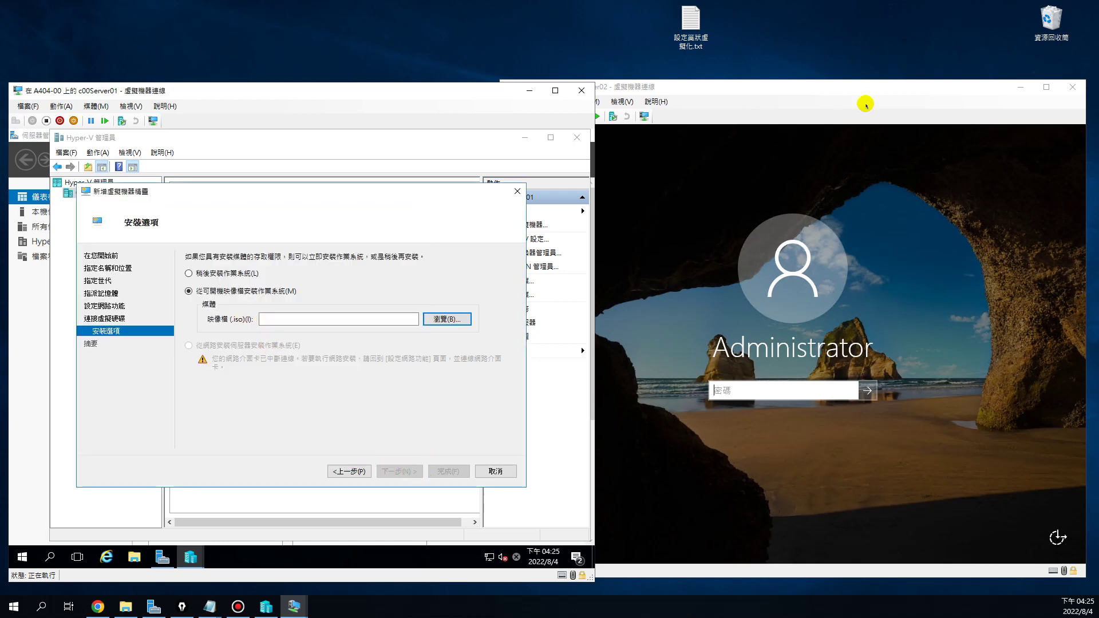
# Minimize the c00Server02 window and shift c00Server01's window to the right
pyautogui.click(1019, 87)
pyautogui.click(1019, 87)
pyautogui.moveTo(461, 91); pyautogui.dragTo(863, 96)
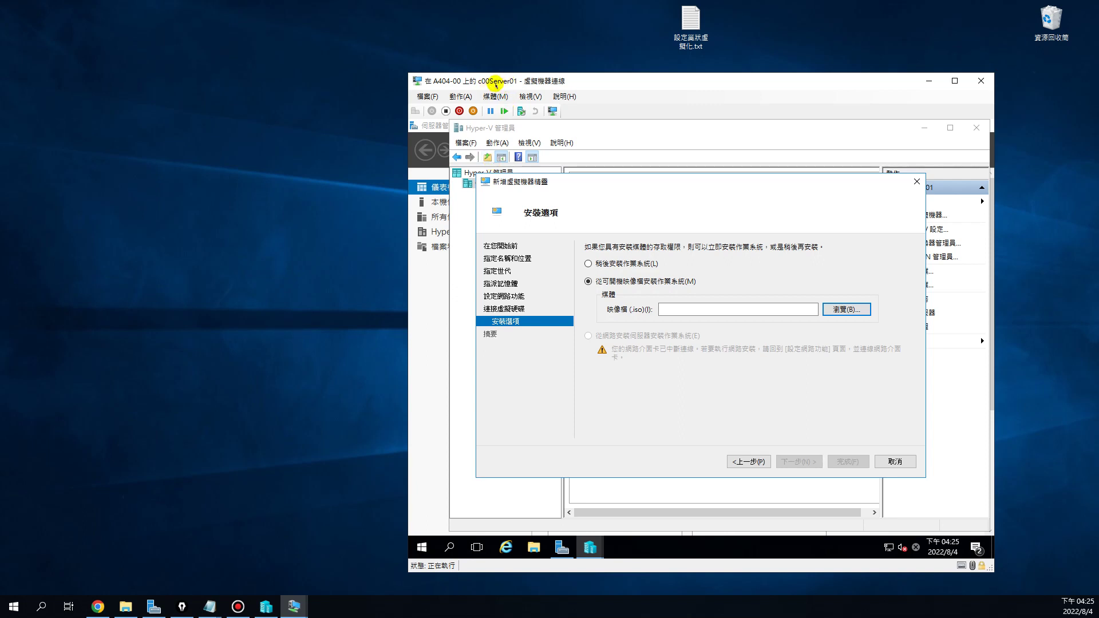
pyautogui.moveTo(564, 80); pyautogui.dragTo(646, 73)
pyautogui.click(274, 377)
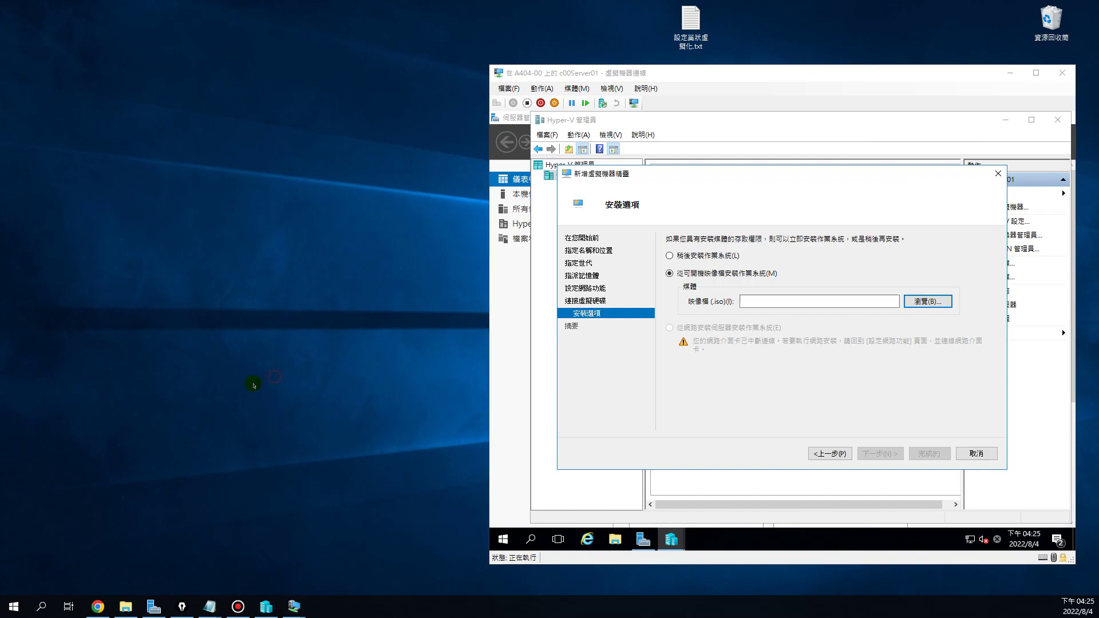
# Launch Computer Management from Server Manager's Tools menu
pyautogui.click(153, 606)
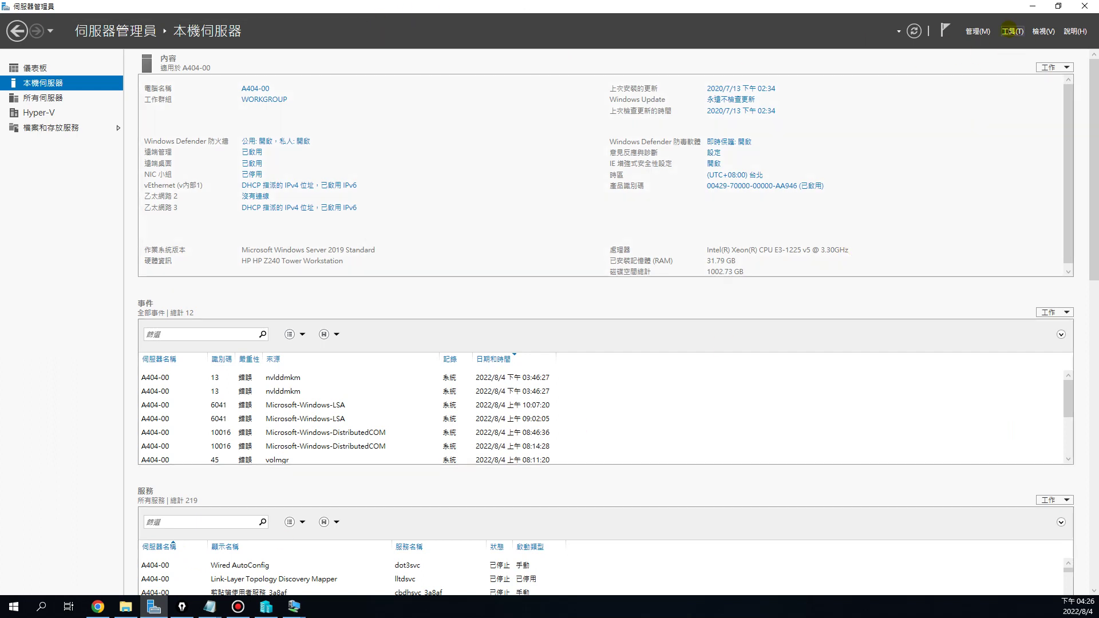
pyautogui.click(1008, 30)
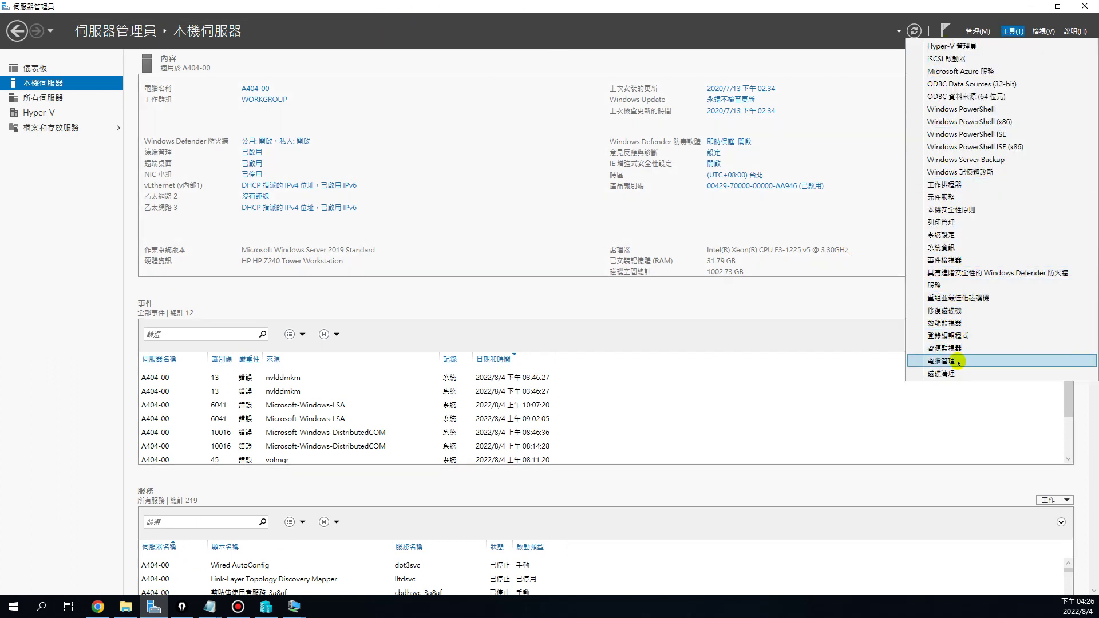
pyautogui.click(958, 361)
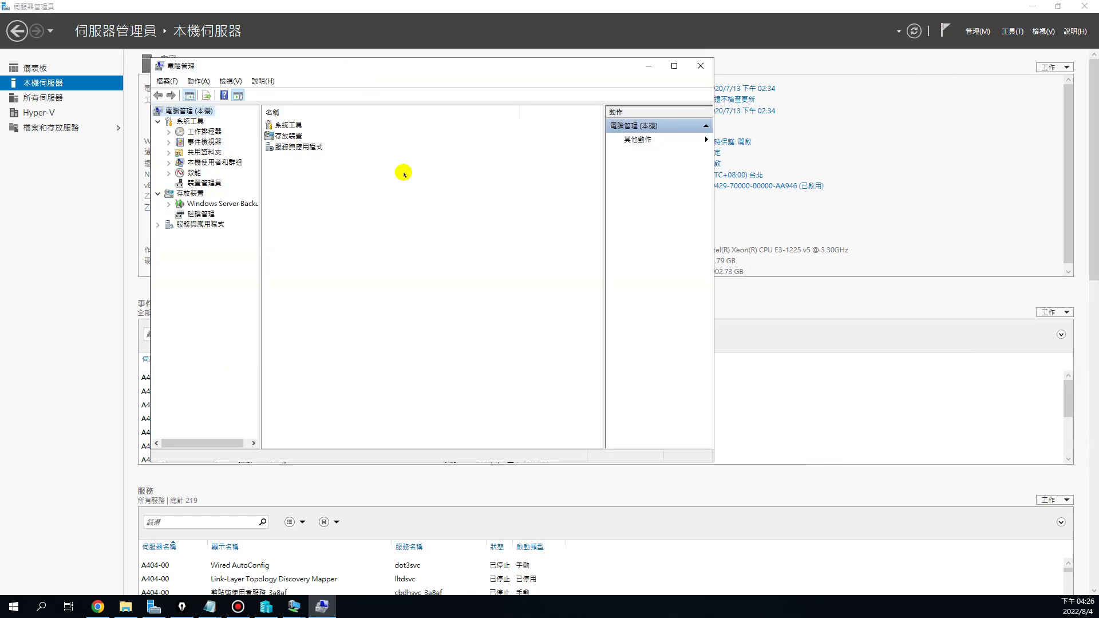
# Select Disk Management and start Create VHD from its context menu
pyautogui.click(198, 214)
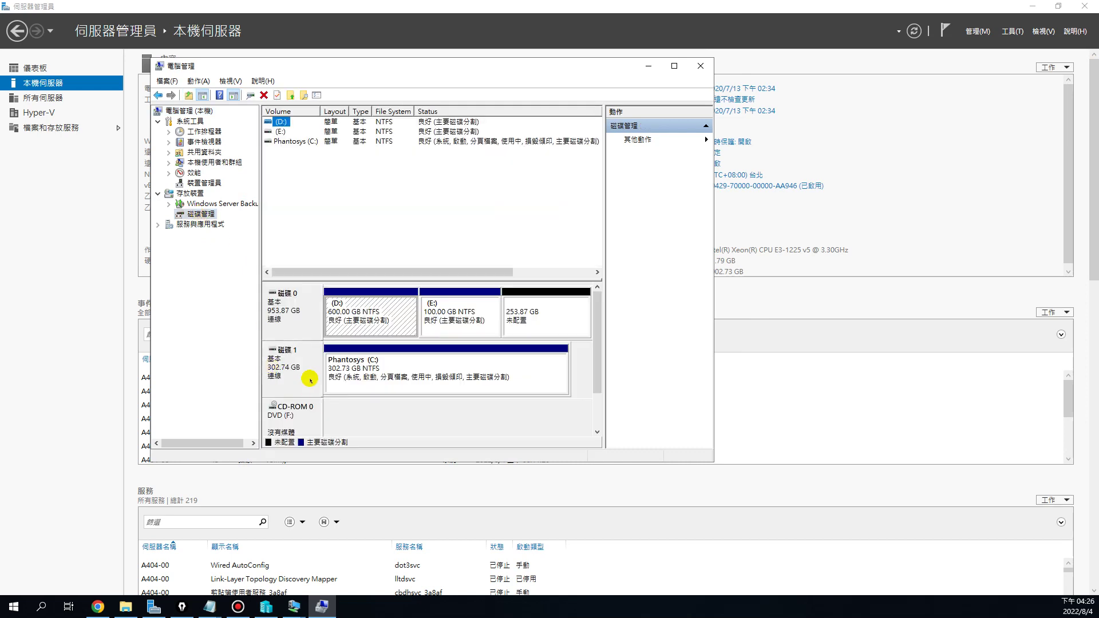
pyautogui.scroll(-1, 601, 350)
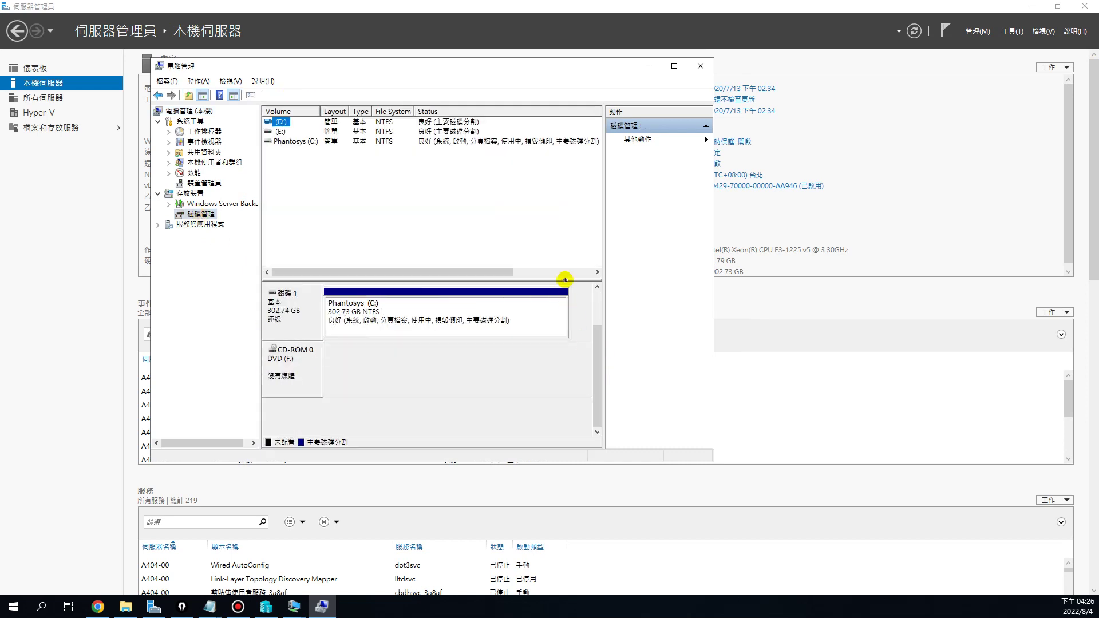
pyautogui.moveTo(565, 278); pyautogui.dragTo(558, 220)
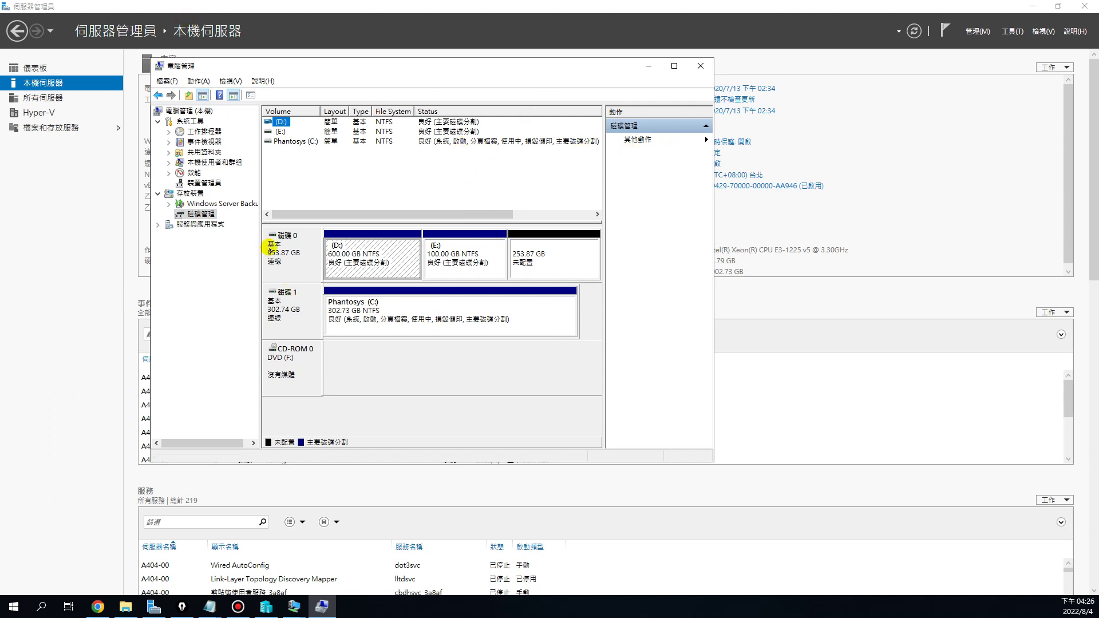
pyautogui.rightClick(195, 214)
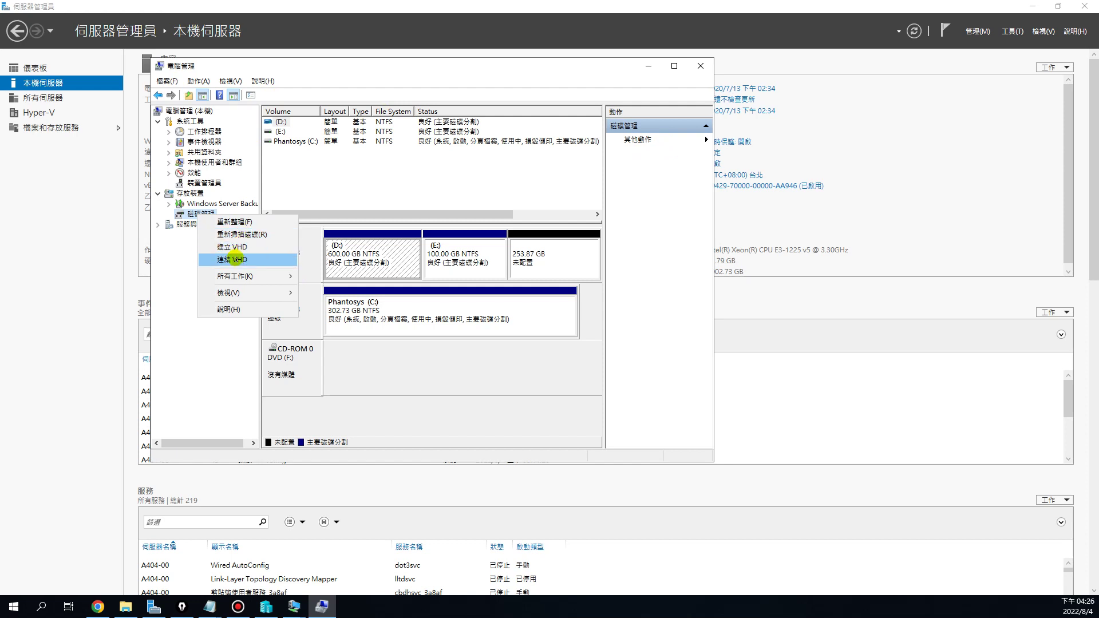
pyautogui.click(228, 247)
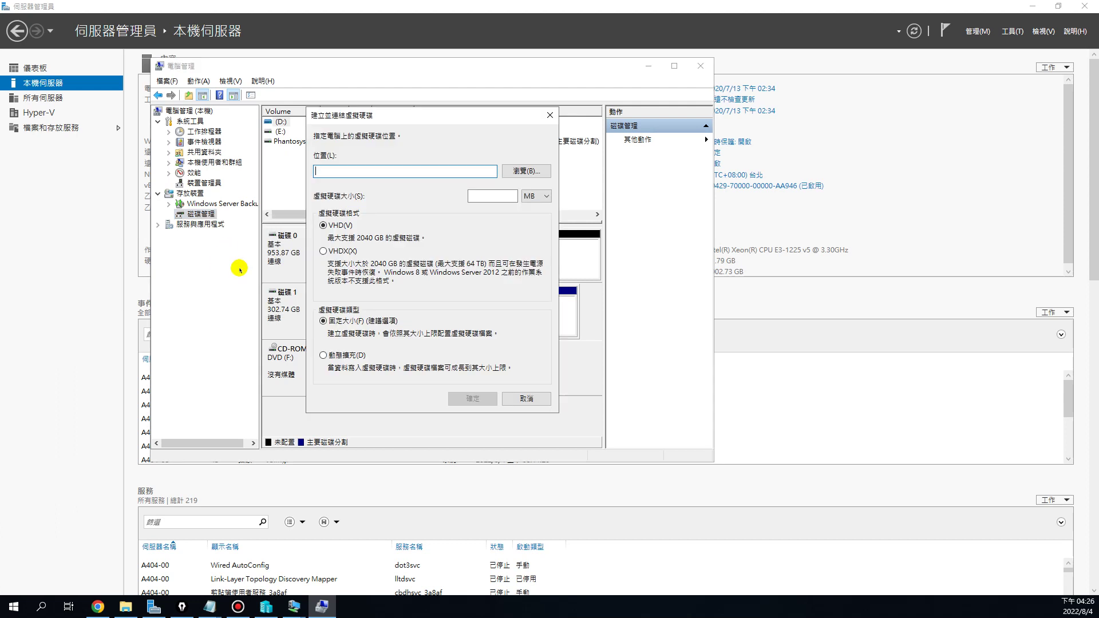
# Save the new virtual disk as 1111 in D:\Hyper-V\c00Server01\Virtual Hard Disks
pyautogui.click(522, 172)
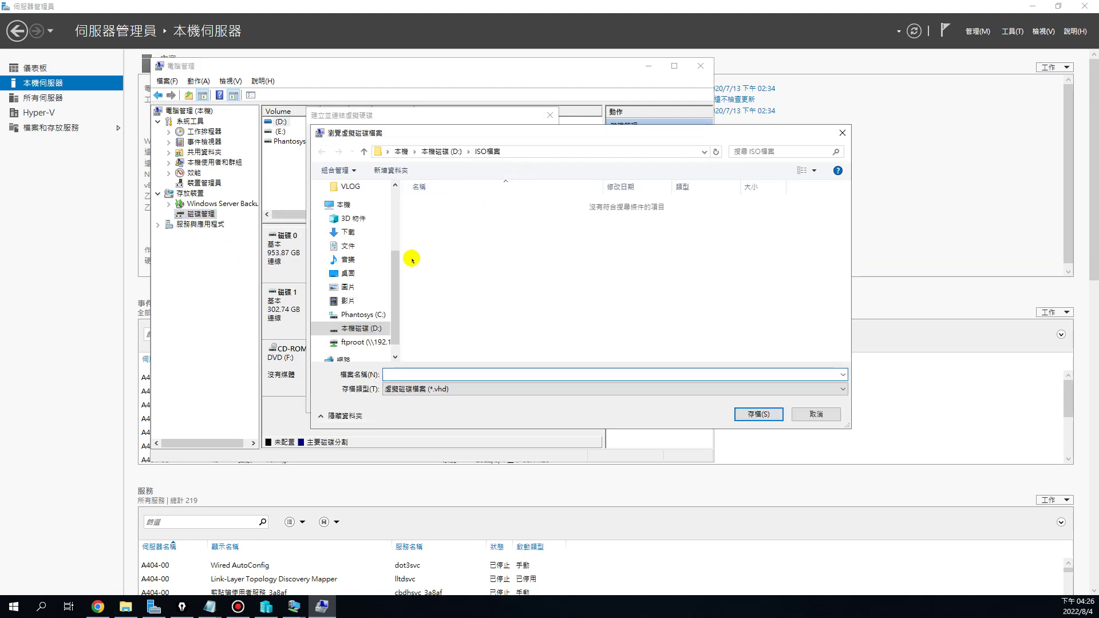
pyautogui.scroll(-1, 391, 286)
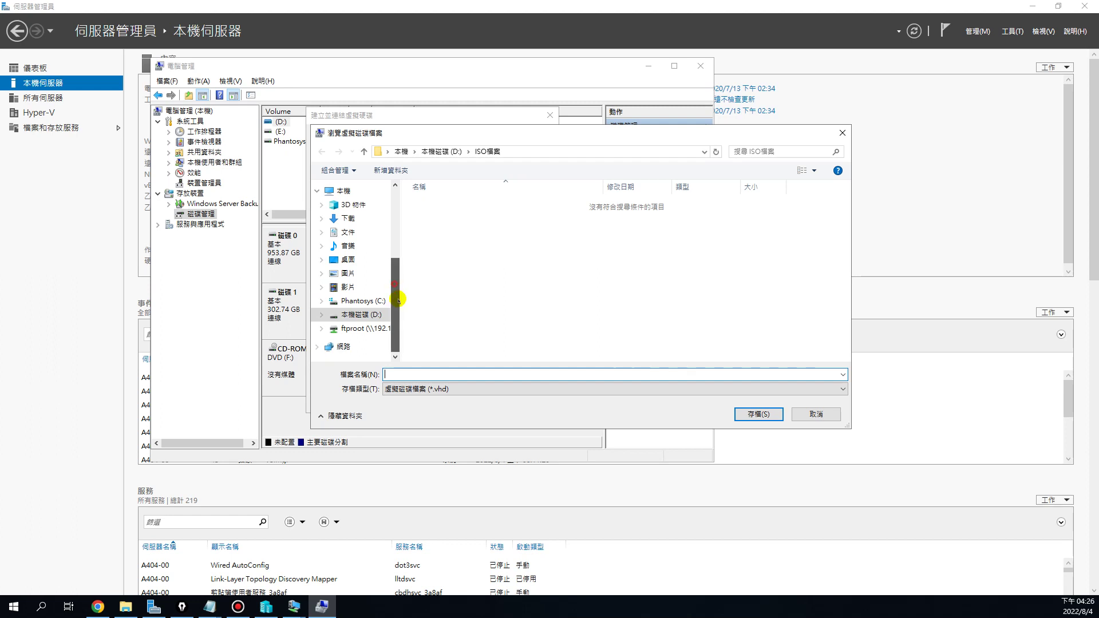
pyautogui.click(366, 316)
pyautogui.doubleClick(447, 241)
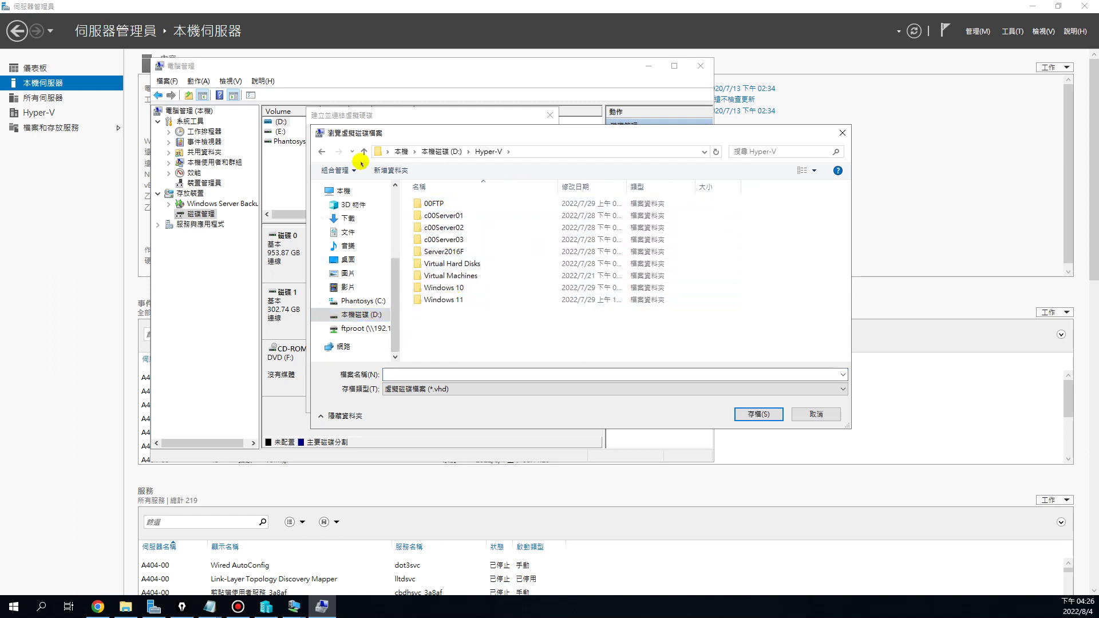
pyautogui.doubleClick(461, 216)
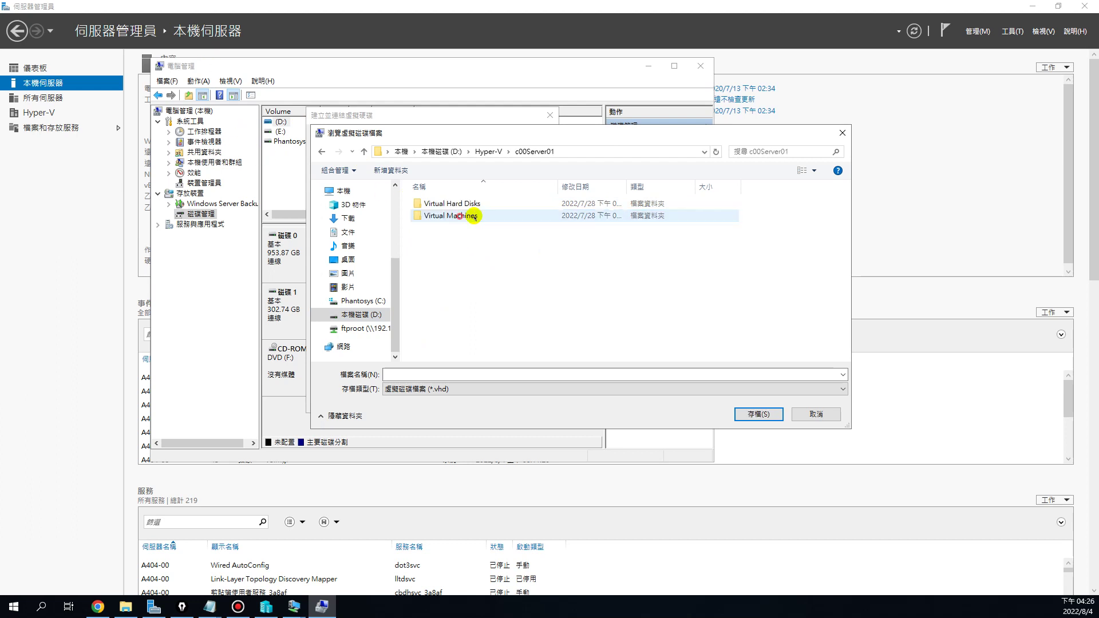
pyautogui.doubleClick(479, 204)
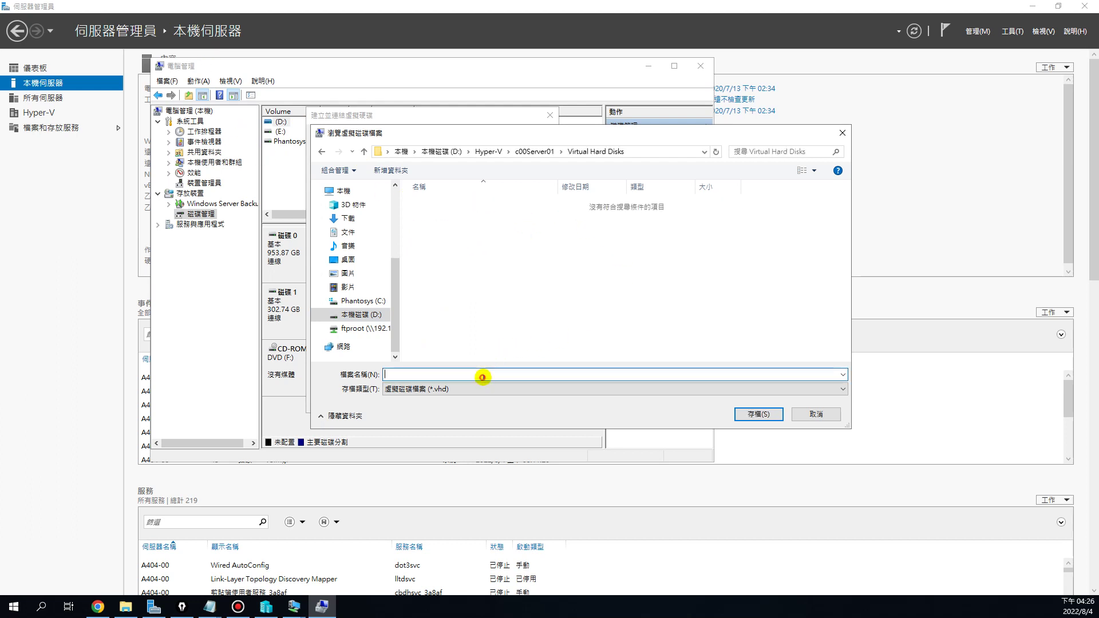
pyautogui.write('1111')
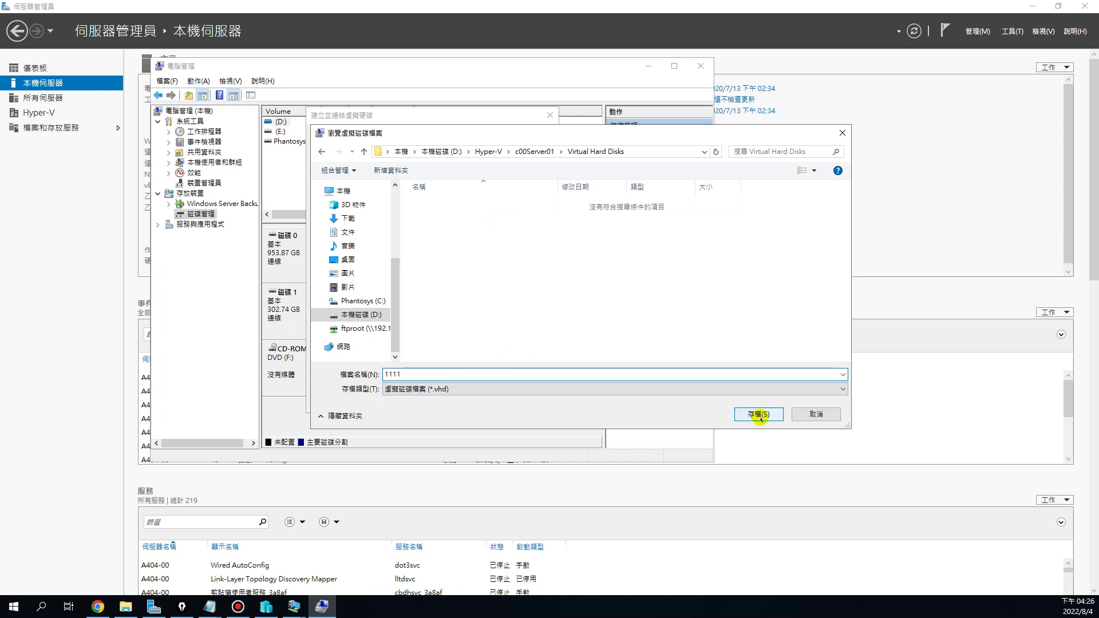
pyautogui.click(759, 414)
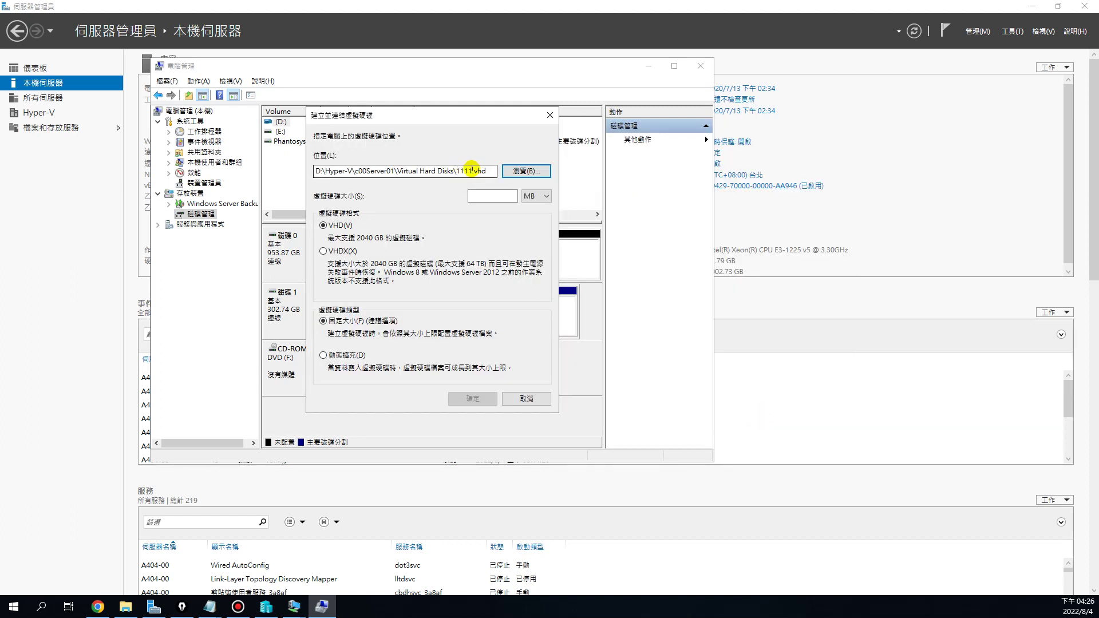
# Set the disk size to 30 GB in VHDX format and create the disk
pyautogui.click(537, 196)
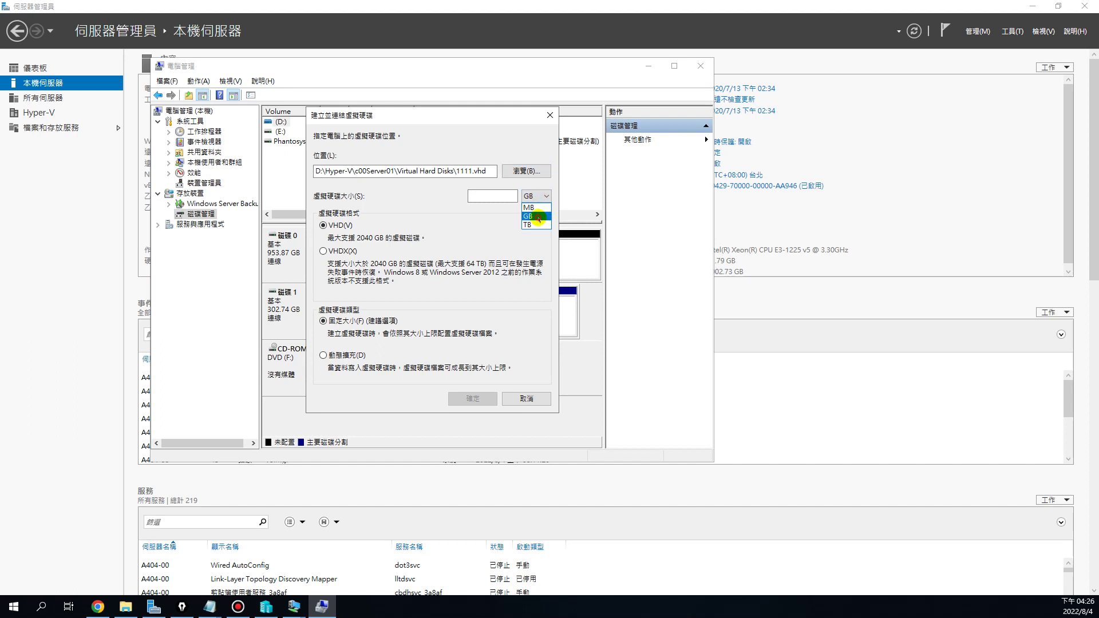
pyautogui.click(538, 218)
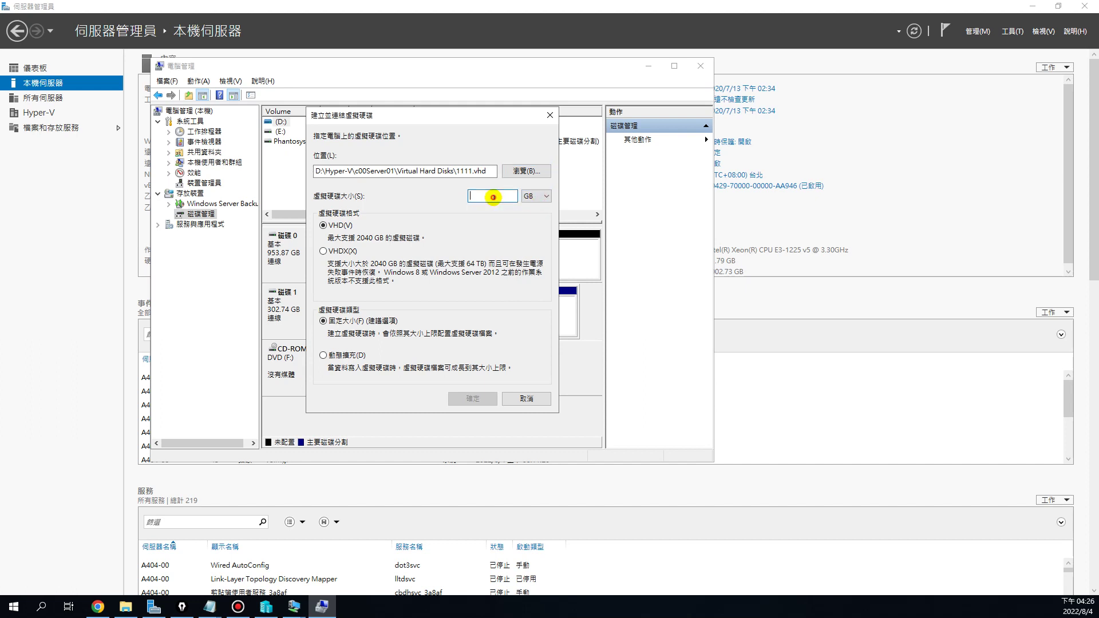
pyautogui.write('30')
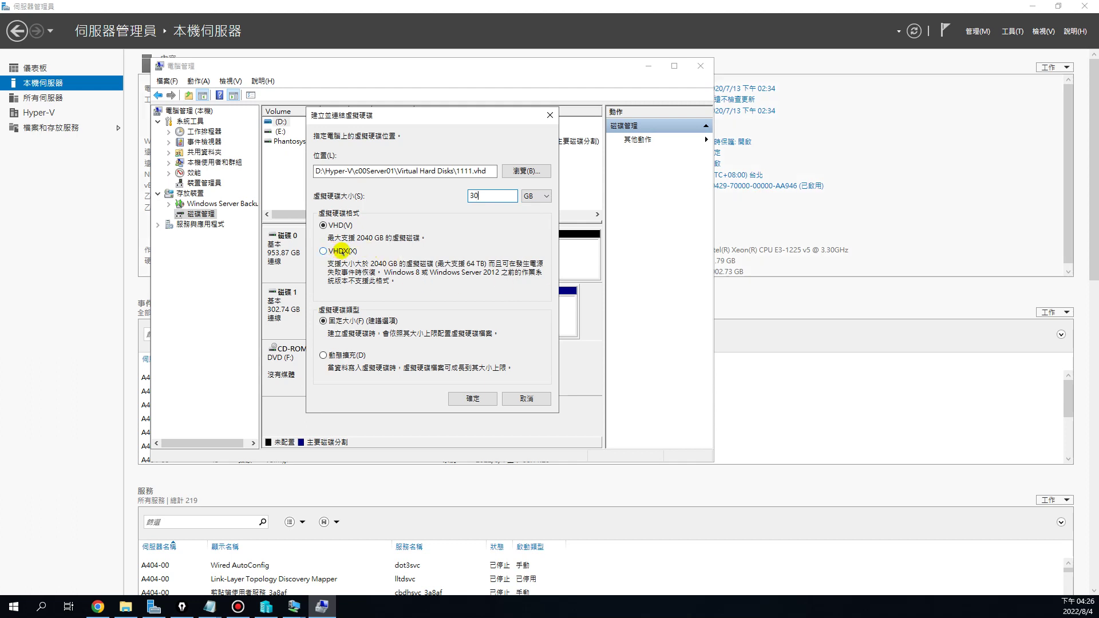
pyautogui.click(323, 251)
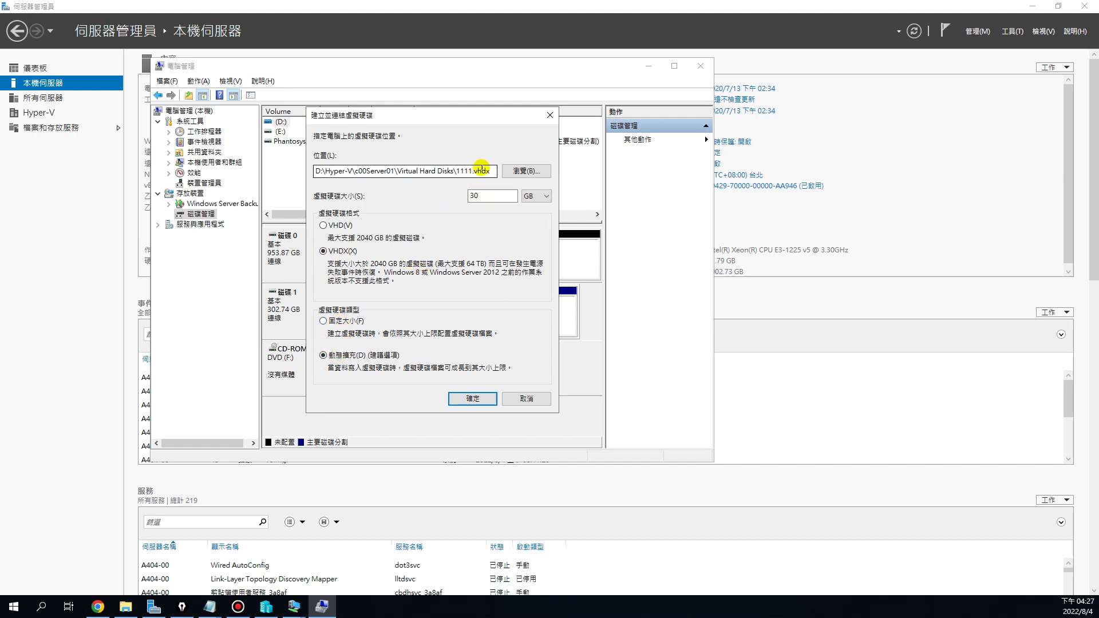
pyautogui.click(457, 170)
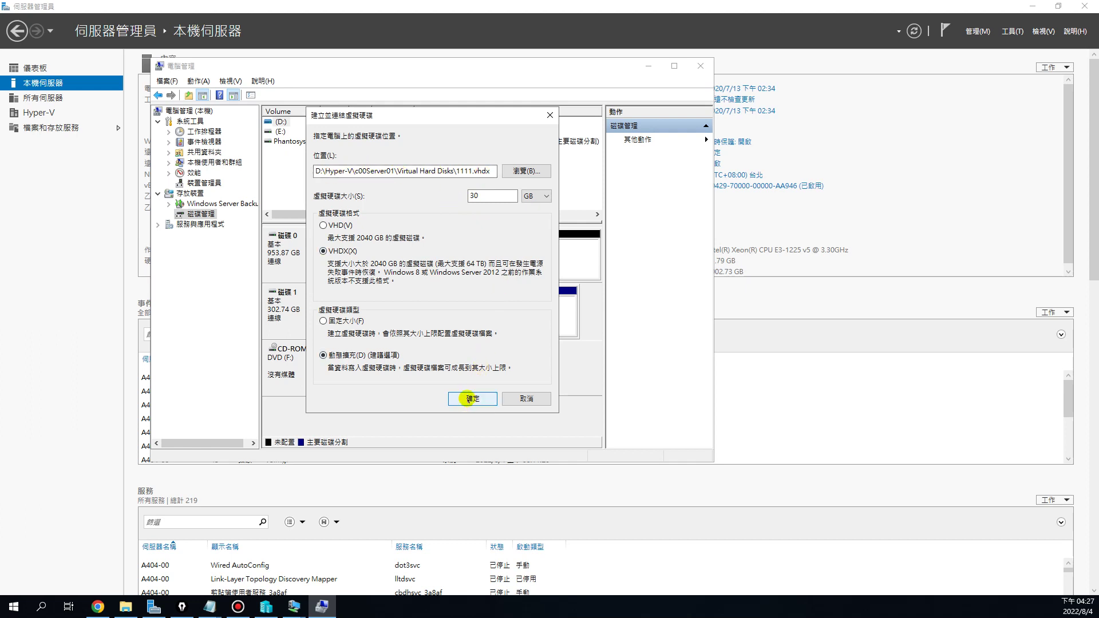
pyautogui.click(471, 399)
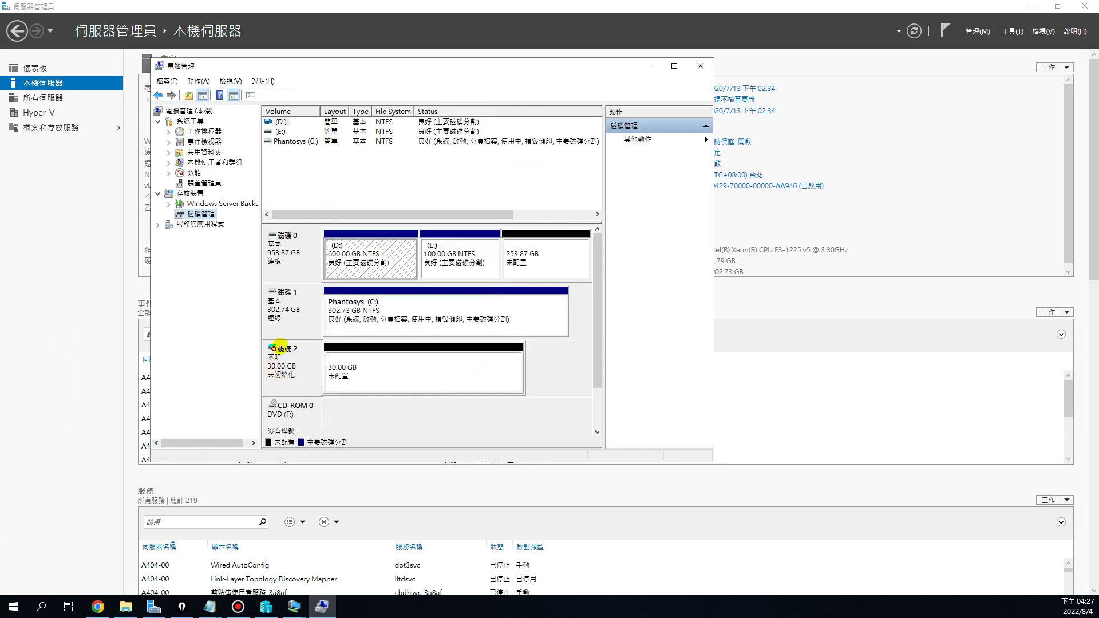
# Initialize Disk 2 with the GPT partition style
pyautogui.rightClick(284, 360)
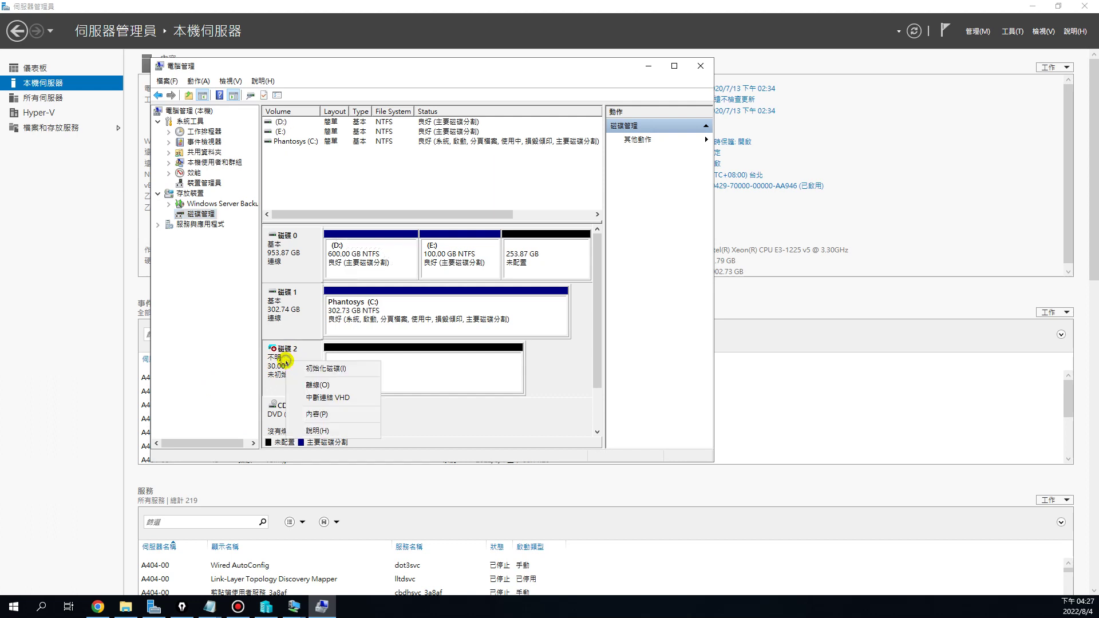
pyautogui.click(302, 368)
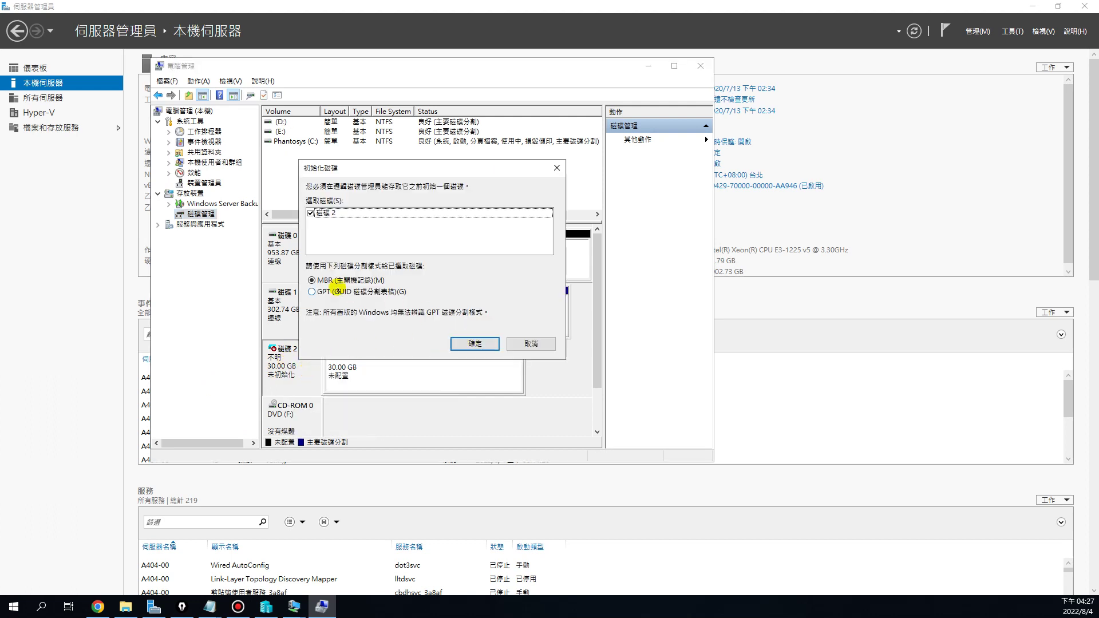
pyautogui.click(311, 292)
pyautogui.click(474, 343)
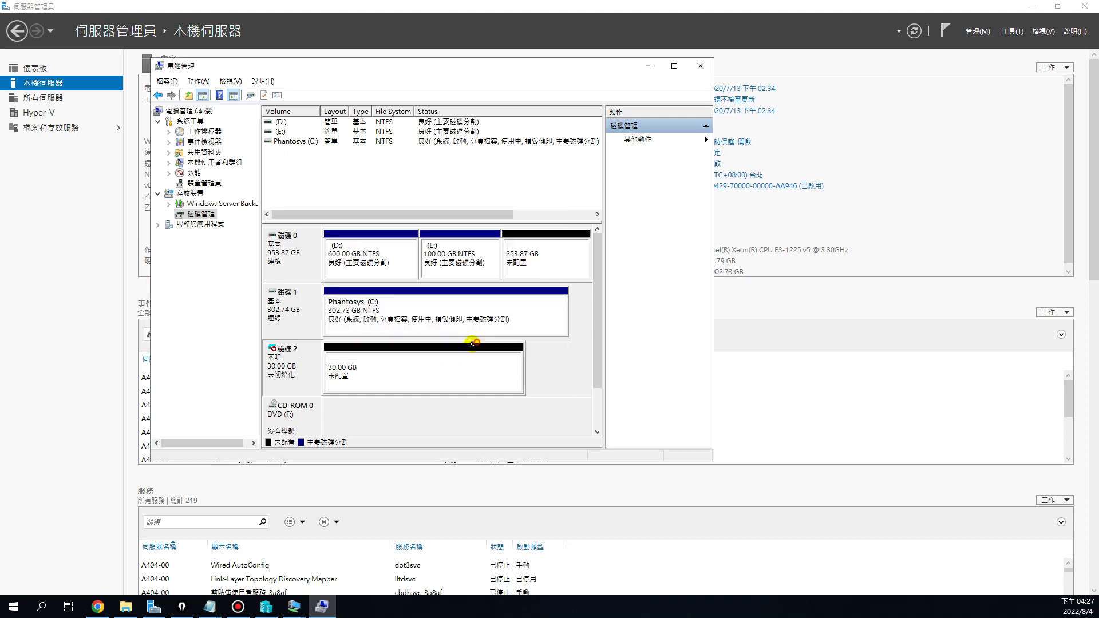
pyautogui.rightClick(291, 371)
pyautogui.click(340, 363)
# Create a full-size NTFS simple volume on Disk 2 with drive letter H
pyautogui.rightClick(372, 373)
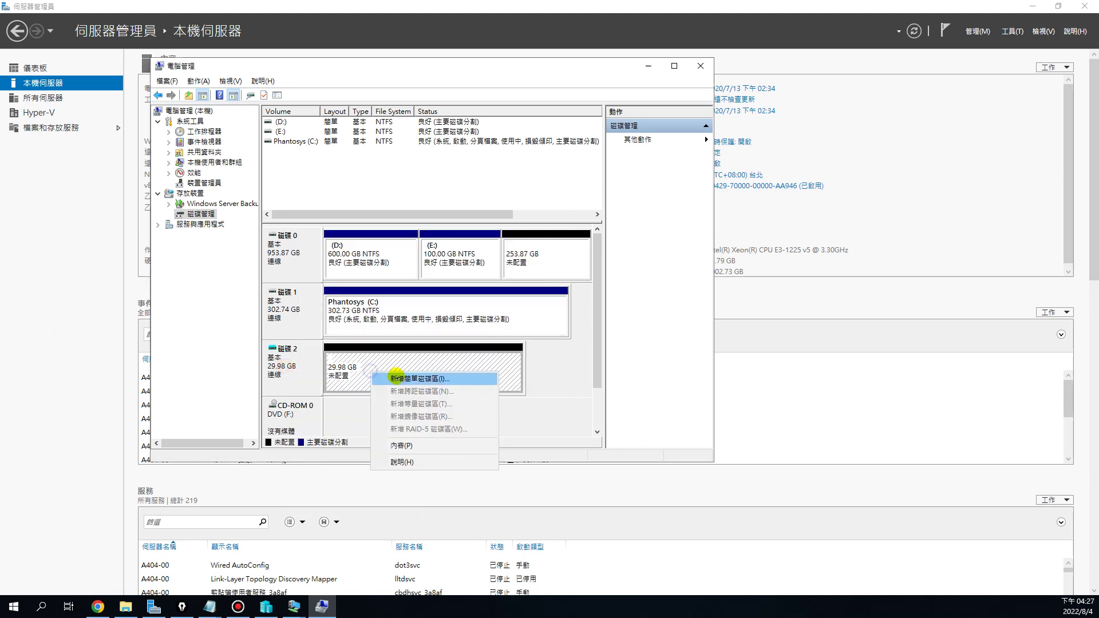
pyautogui.click(404, 378)
pyautogui.click(525, 356)
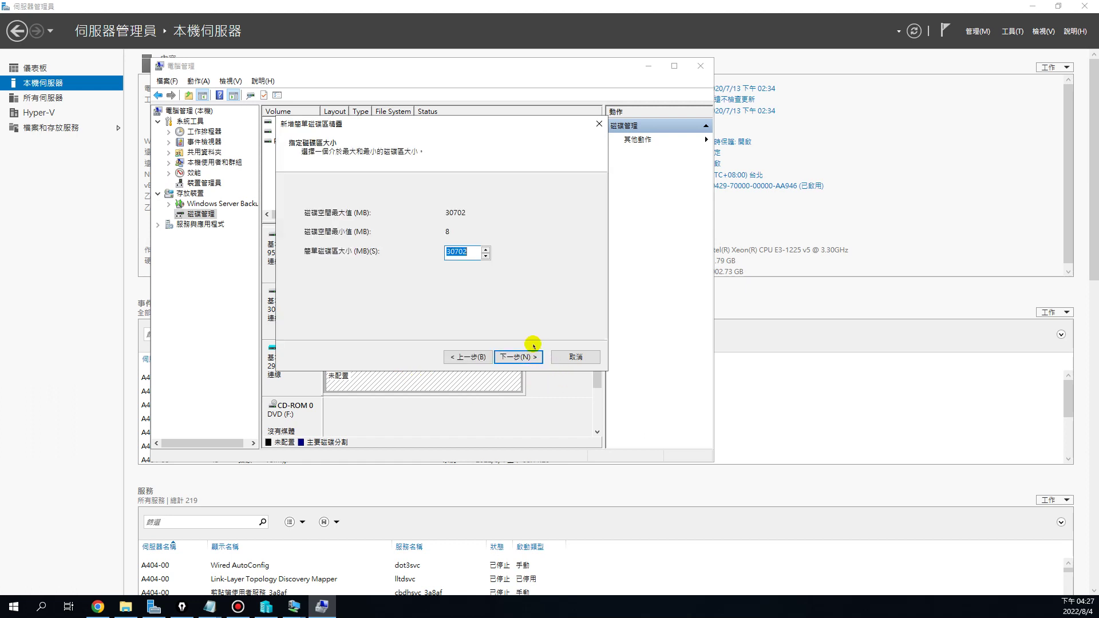
pyautogui.click(526, 357)
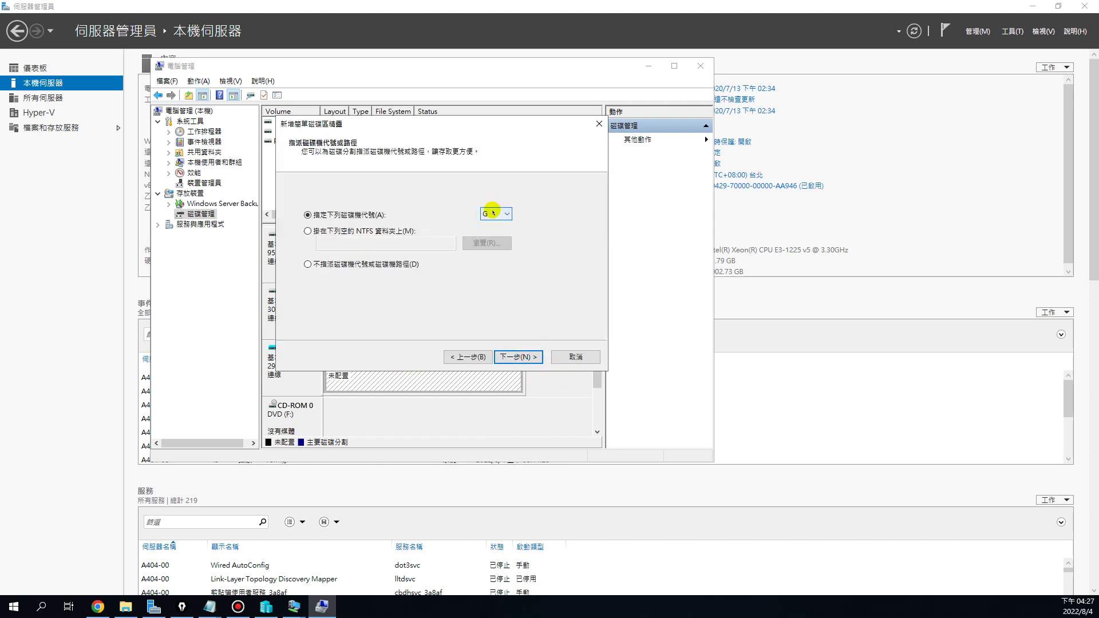
pyautogui.click(494, 214)
pyautogui.click(496, 248)
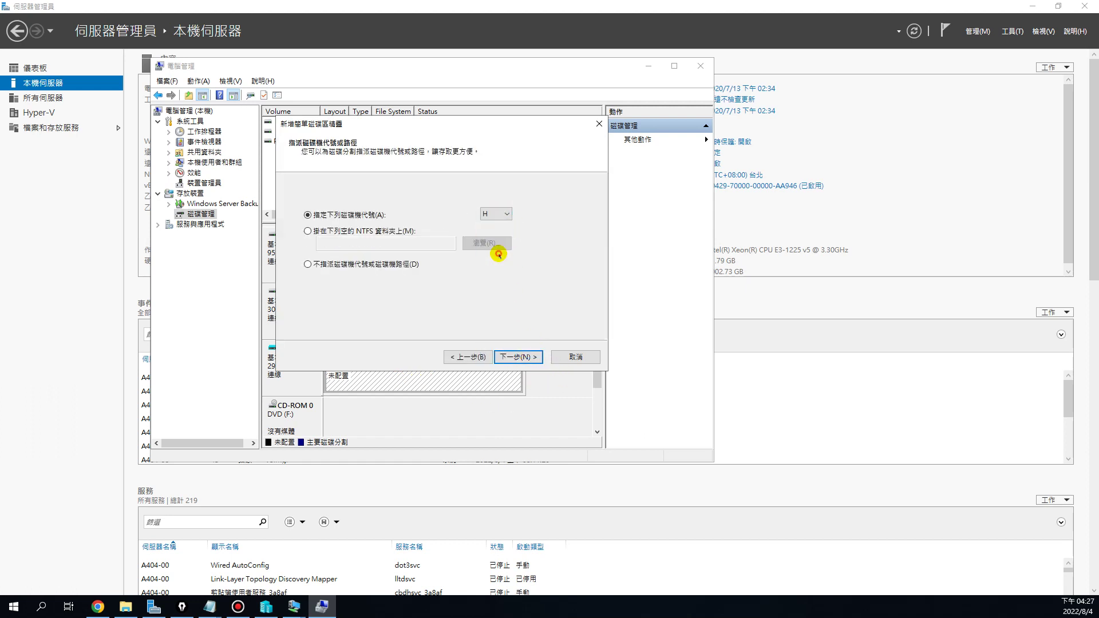
pyautogui.click(522, 359)
pyautogui.click(521, 356)
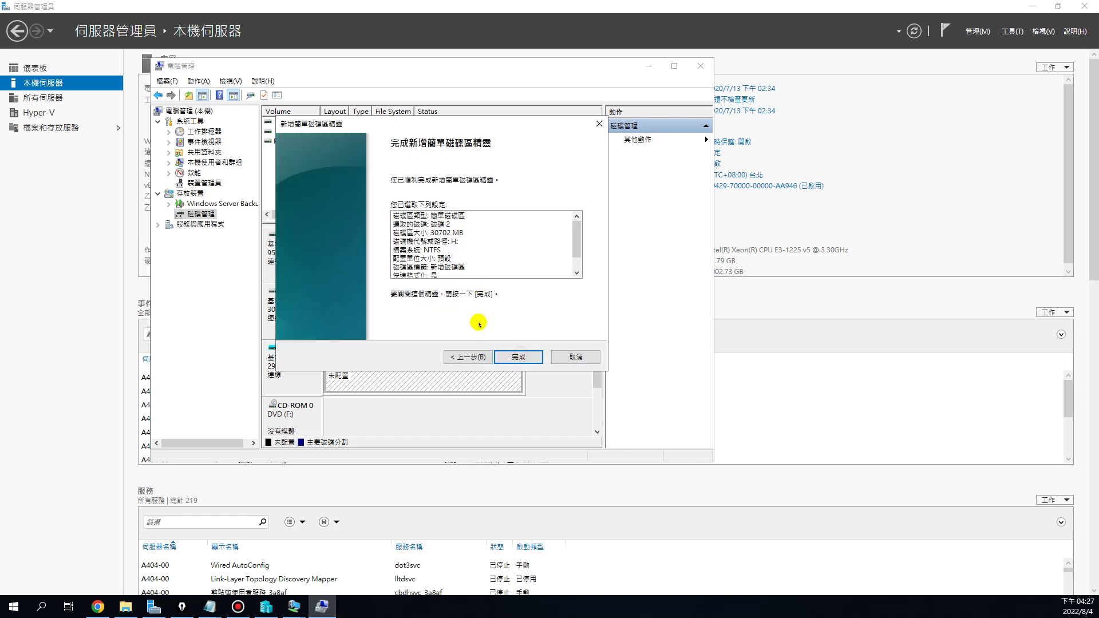
pyautogui.click(519, 352)
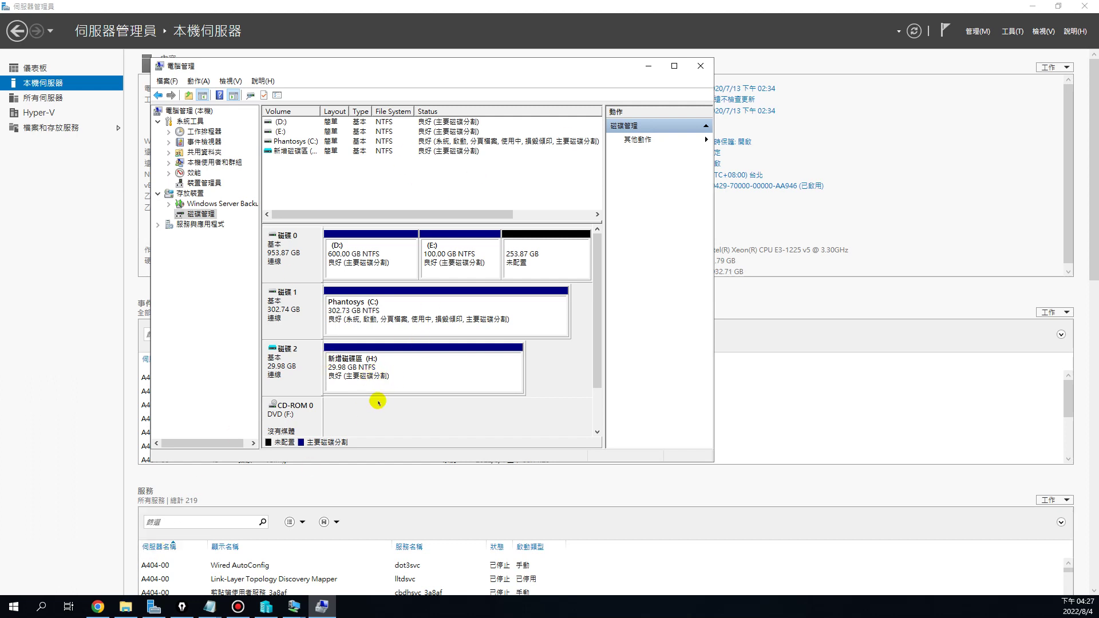
pyautogui.rightClick(385, 369)
# Explore the H: volume, rearrange the Explorer window, and open 3_ISO檔 on Z:
pyautogui.click(417, 385)
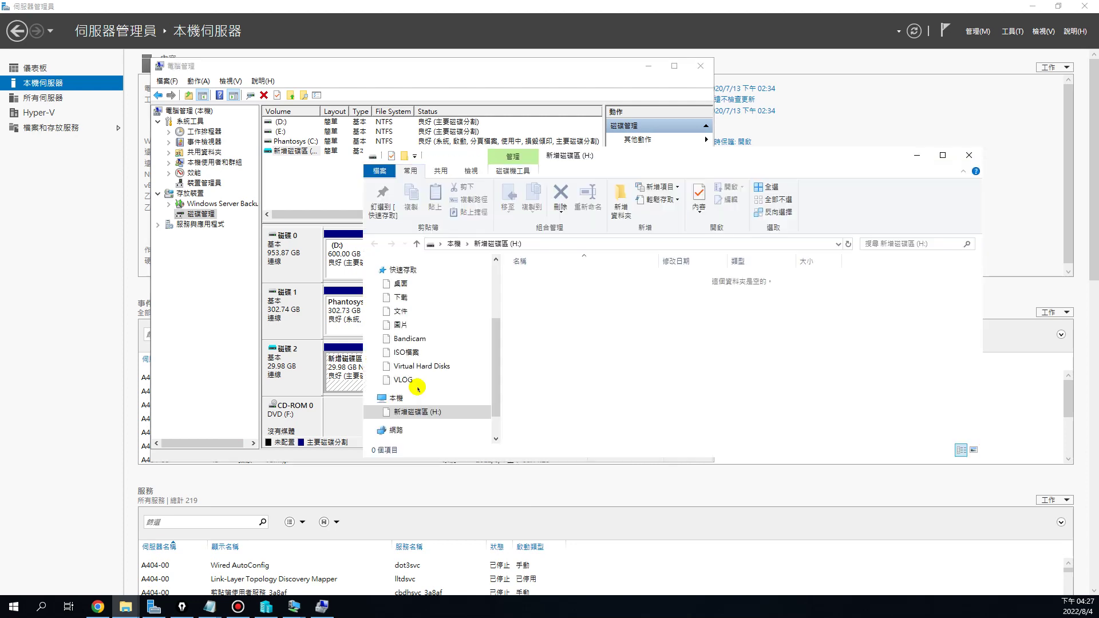
pyautogui.moveTo(769, 160); pyautogui.dragTo(585, 106)
pyautogui.moveTo(466, 401); pyautogui.dragTo(466, 551)
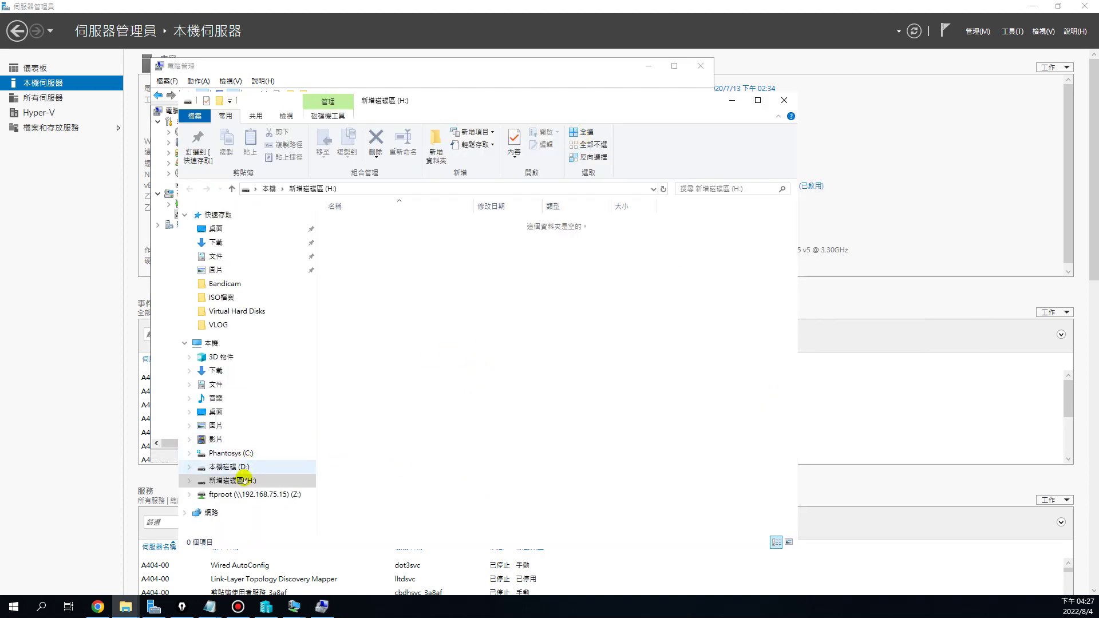
pyautogui.moveTo(446, 99); pyautogui.dragTo(690, 114)
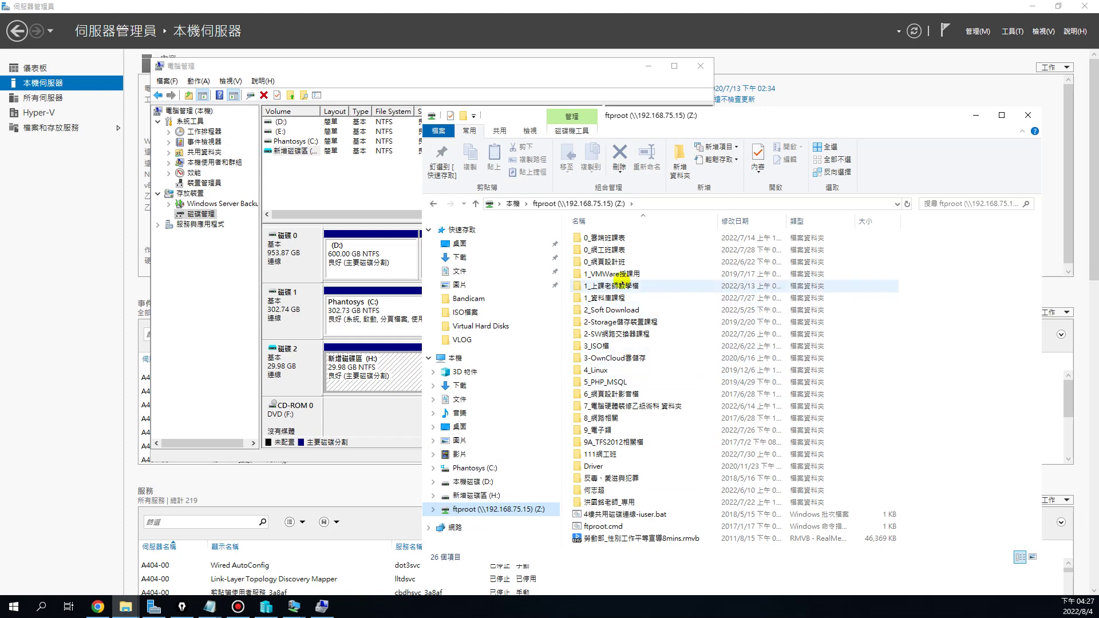
pyautogui.doubleClick(609, 344)
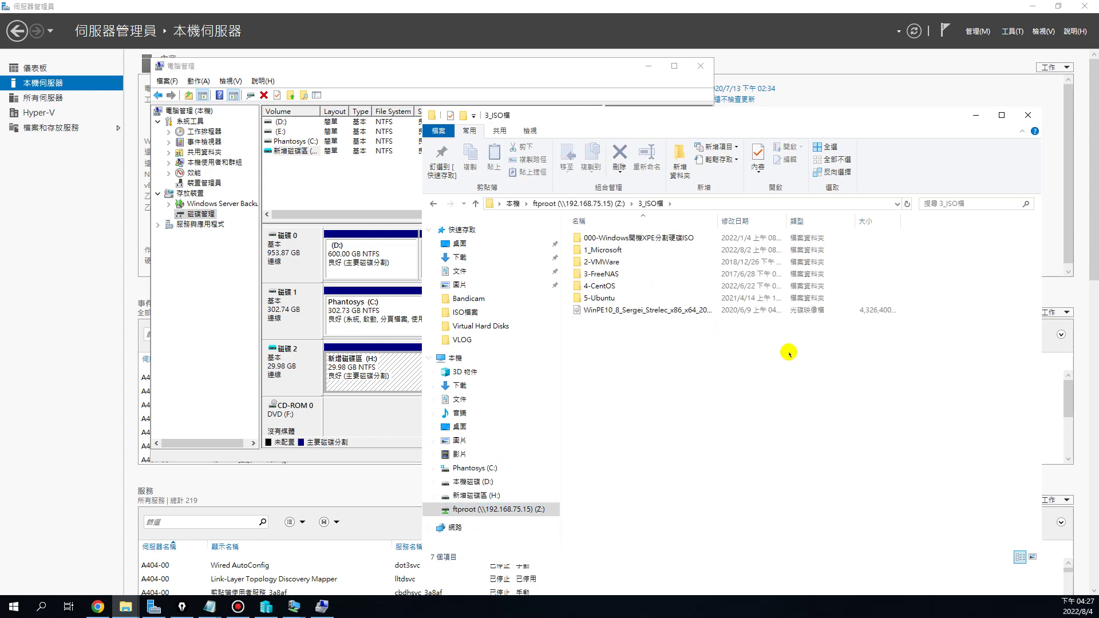
# Cut the SW_DVD9_Win_Server_STD_CORE_2016 ISO from D:\ISO檔案 and paste it onto H:
pyautogui.click(541, 203)
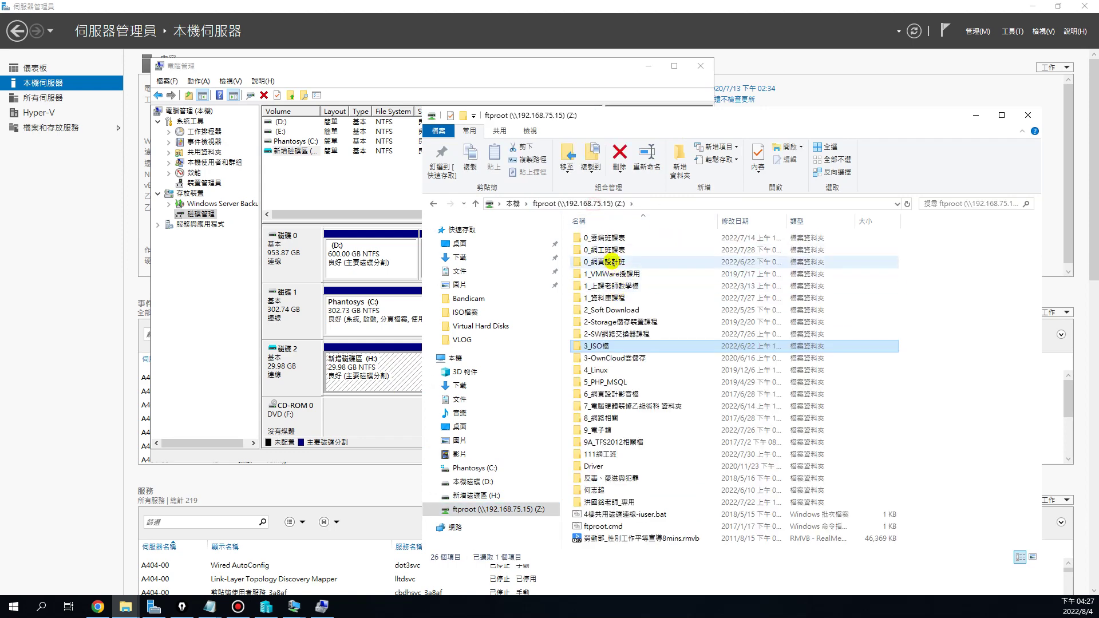
pyautogui.click(462, 482)
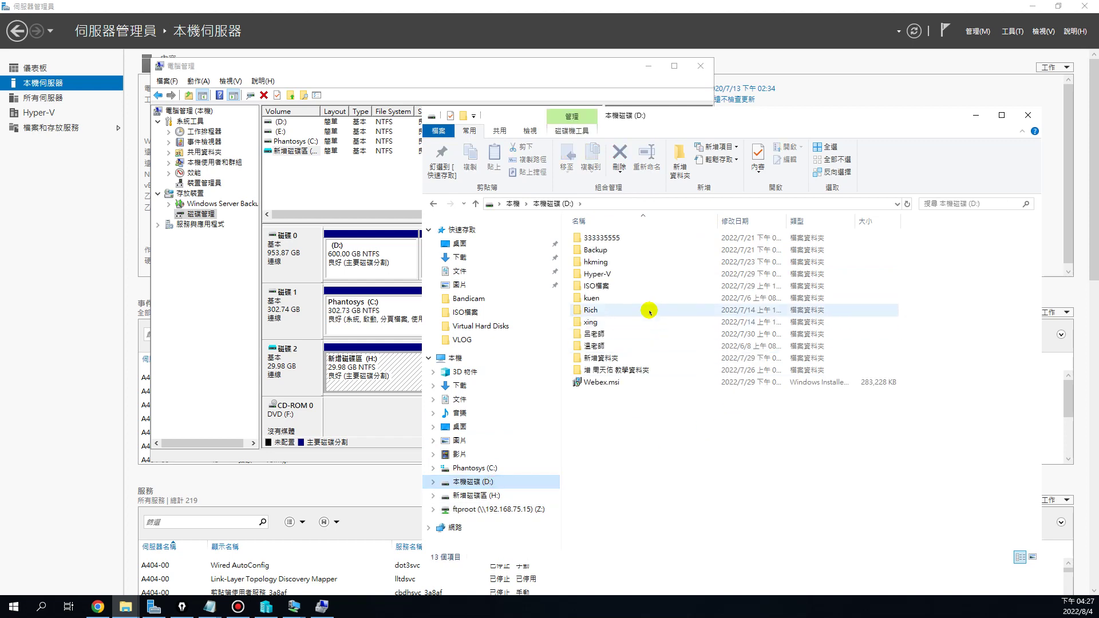
pyautogui.doubleClick(593, 285)
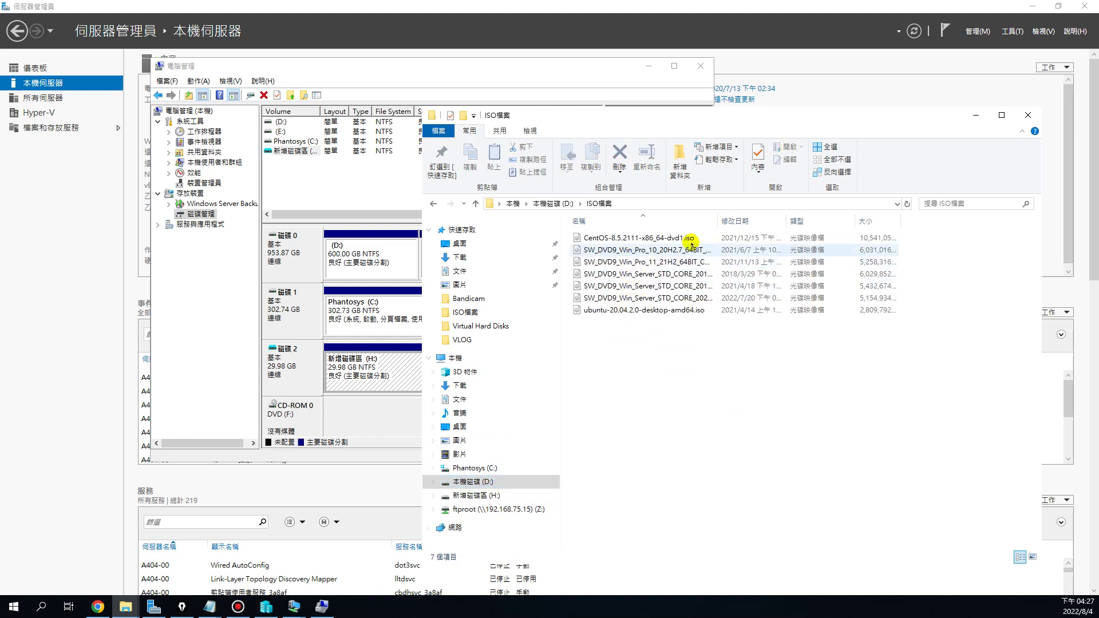
pyautogui.moveTo(717, 220); pyautogui.dragTo(830, 219)
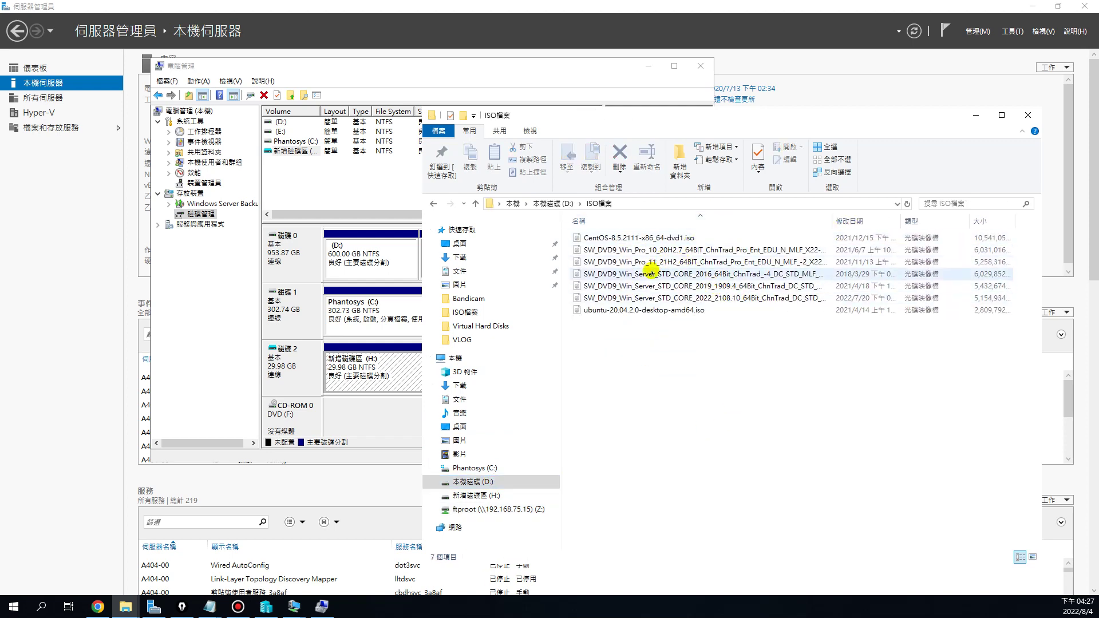
pyautogui.click(710, 275)
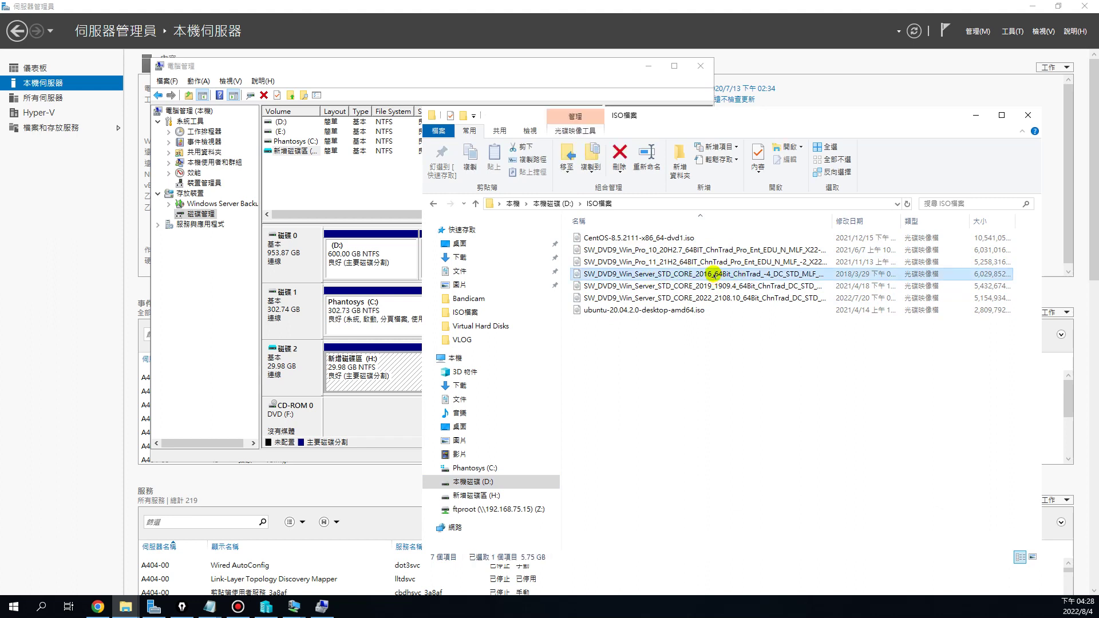
pyautogui.rightClick(713, 274)
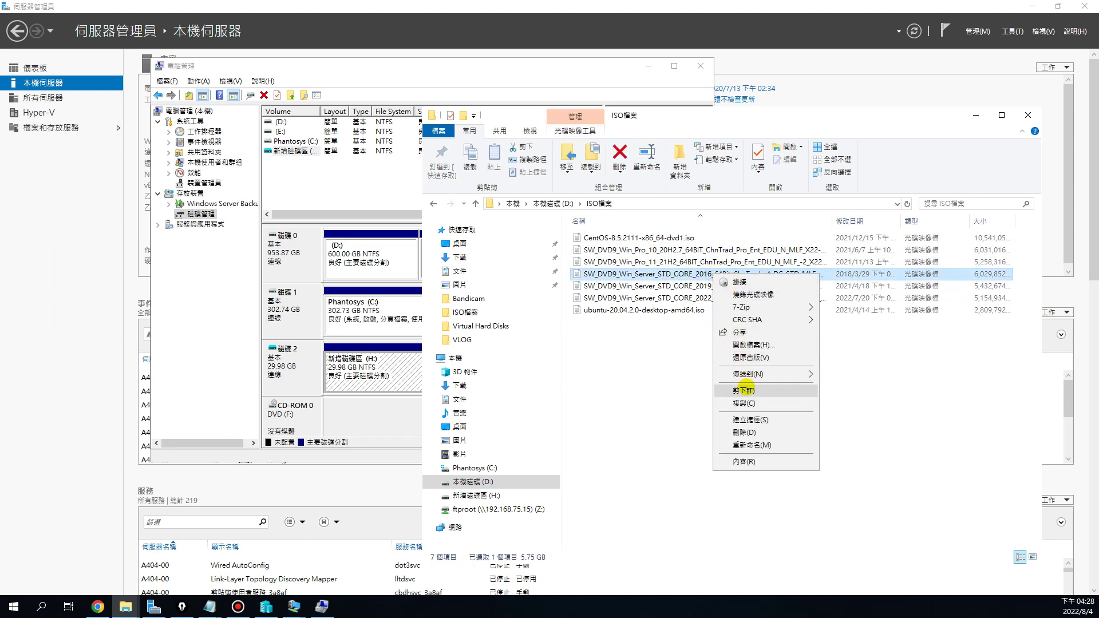
pyautogui.click(745, 389)
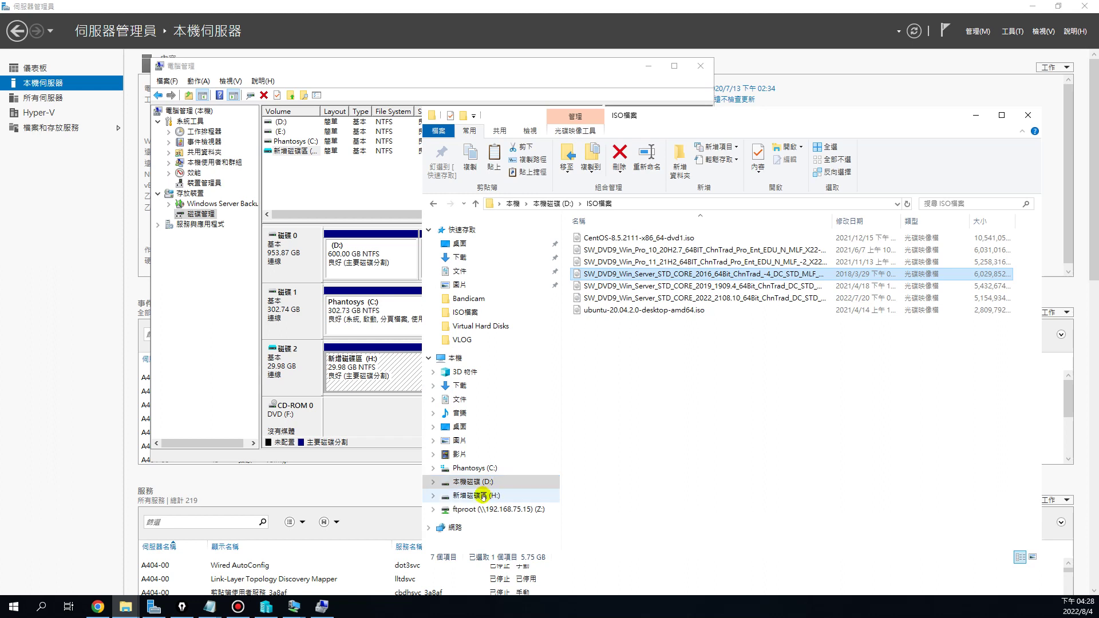
pyautogui.click(487, 496)
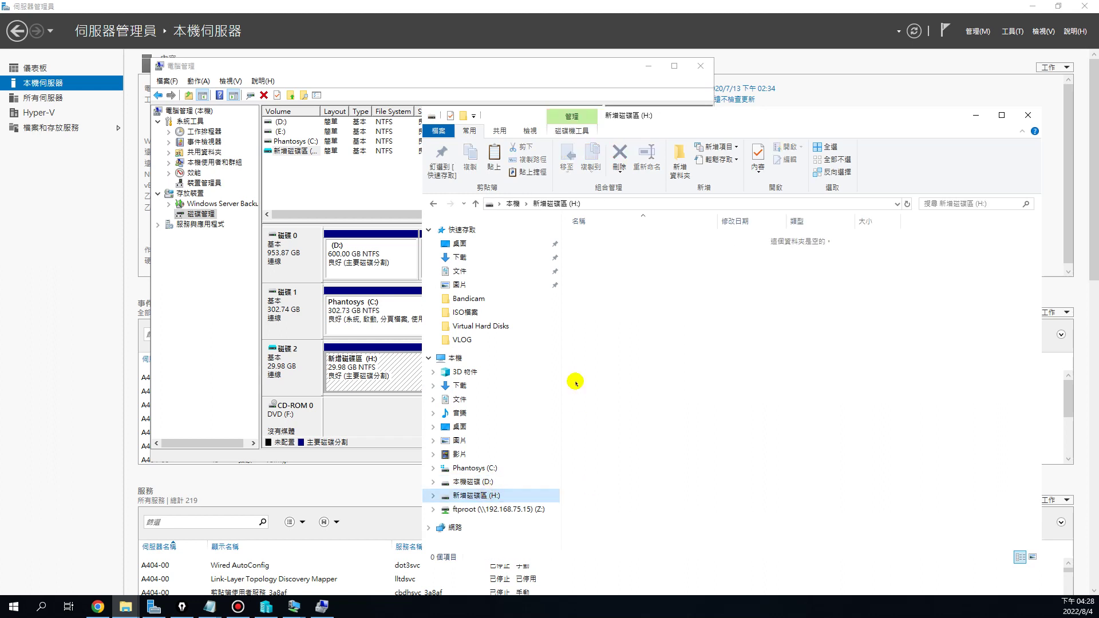
pyautogui.rightClick(632, 274)
pyautogui.click(673, 356)
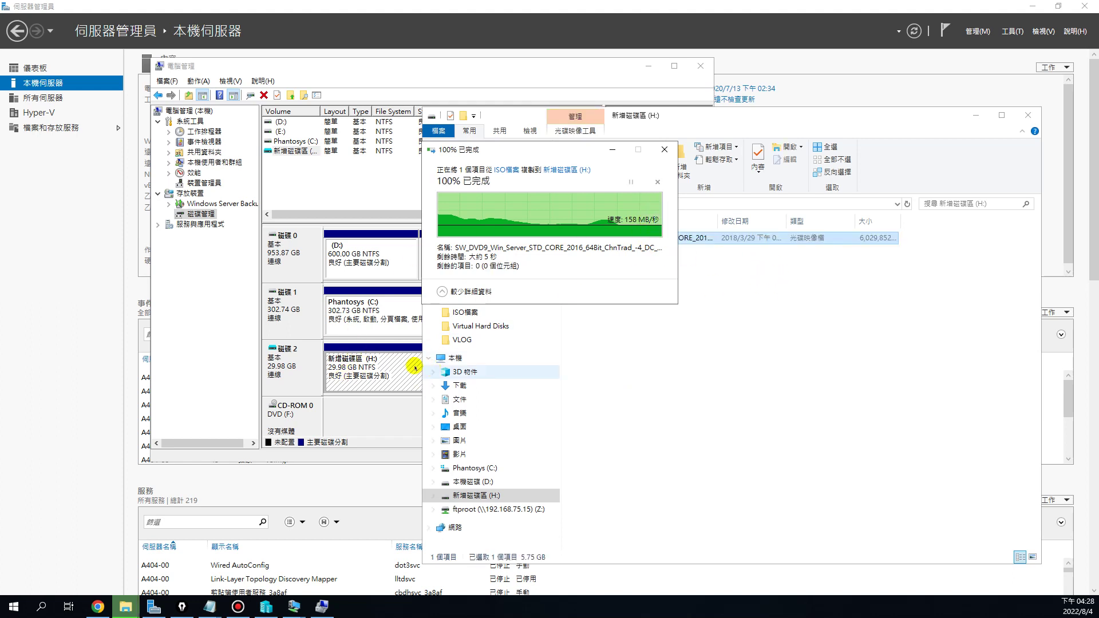
pyautogui.click(593, 441)
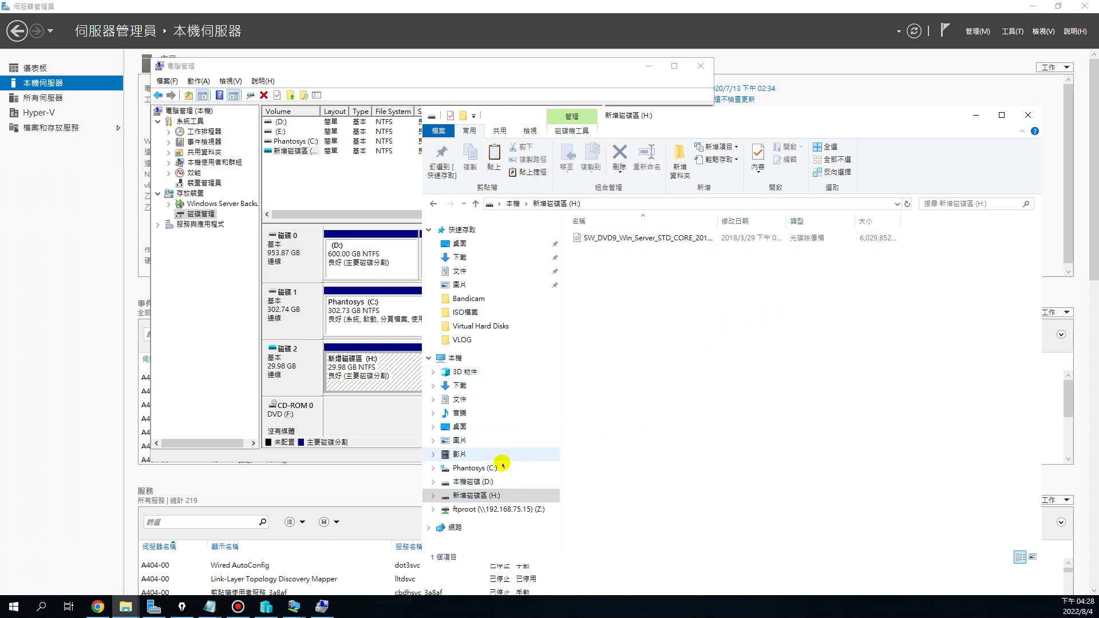
# Detach the Disk 2 virtual hard disk, then minimize Server Manager
pyautogui.click(303, 369)
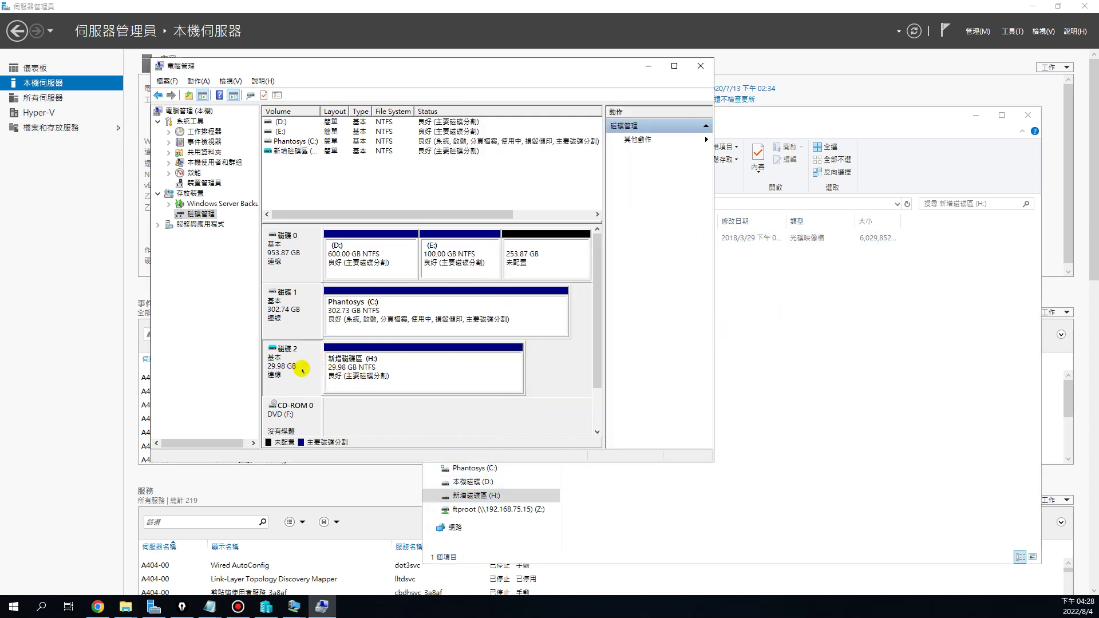
pyautogui.rightClick(299, 370)
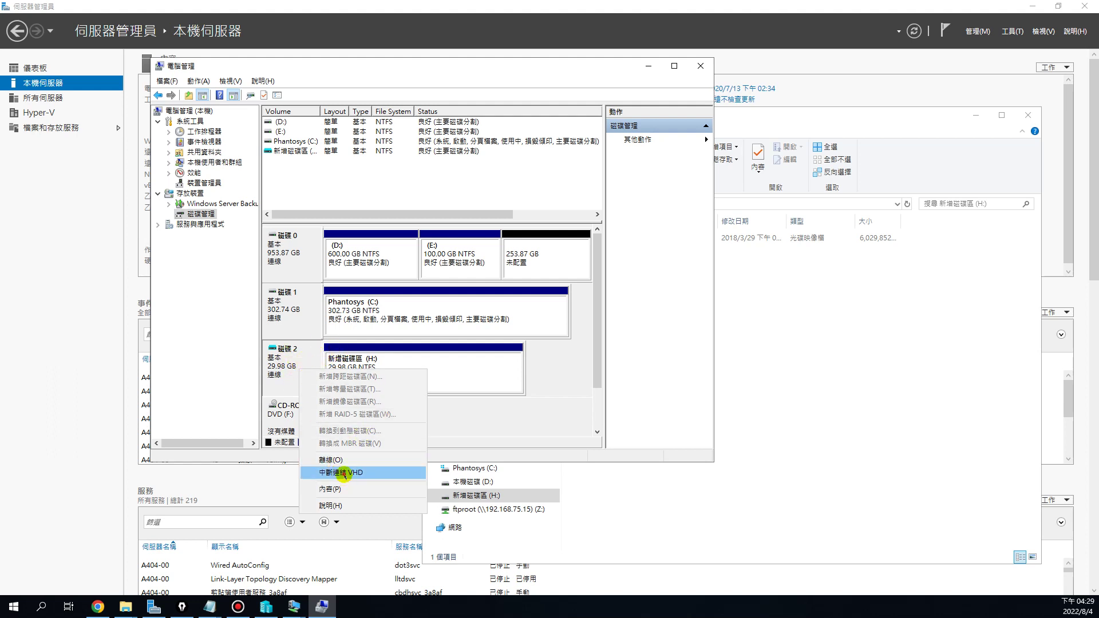
pyautogui.click(341, 473)
pyautogui.click(468, 293)
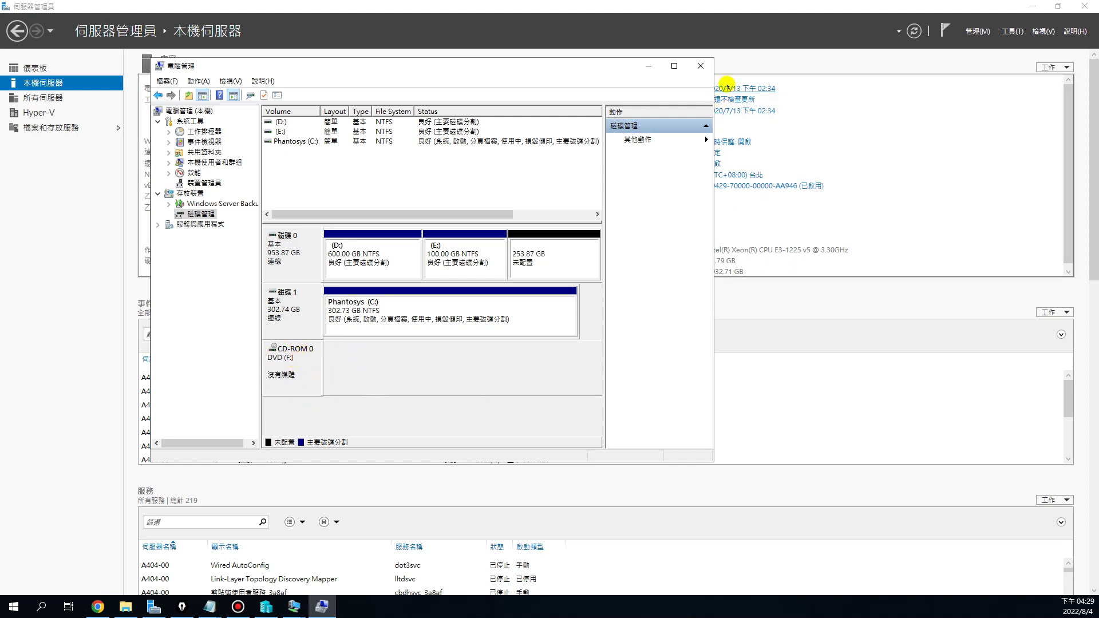
pyautogui.click(1030, 7)
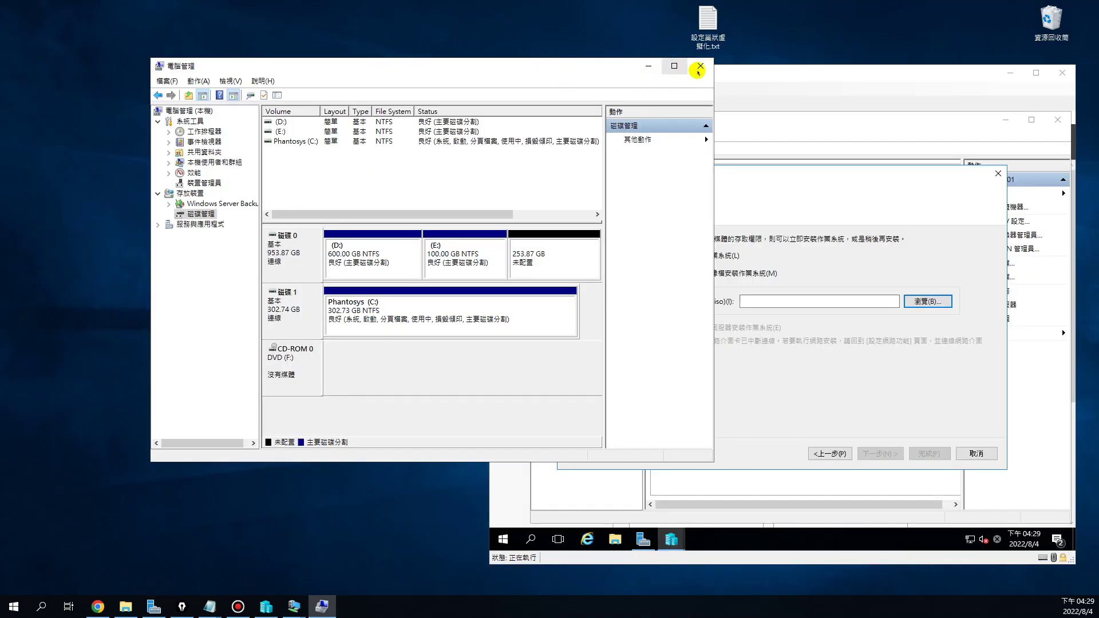
# Close Computer Management and add a hard drive to c00Server01's SCSI controller
pyautogui.click(700, 66)
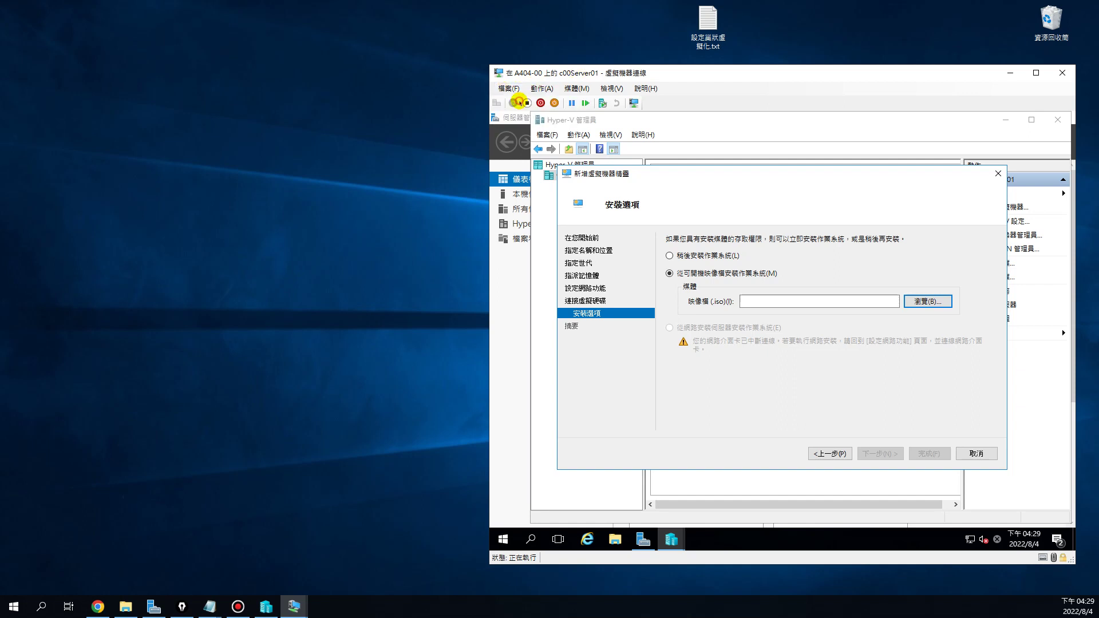
pyautogui.click(518, 103)
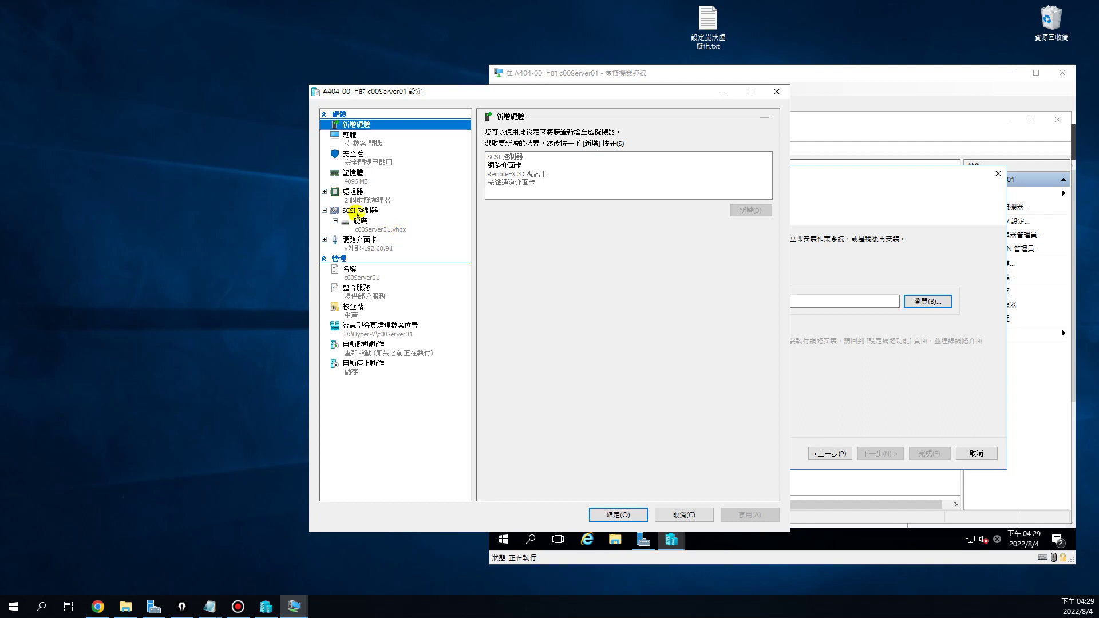
pyautogui.click(352, 211)
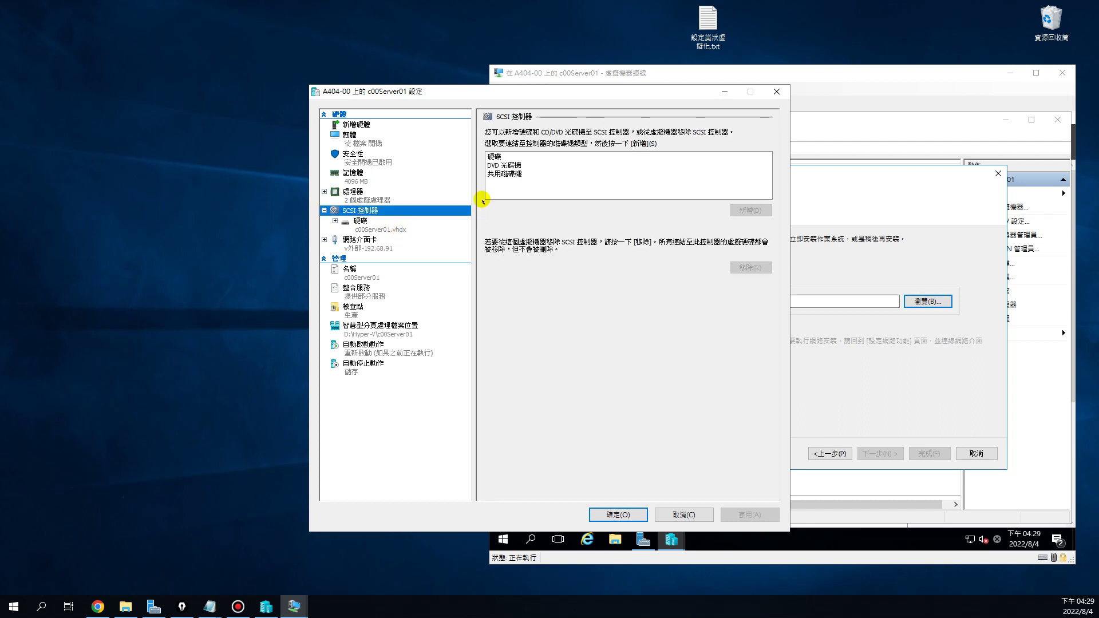
pyautogui.click(493, 156)
pyautogui.click(755, 210)
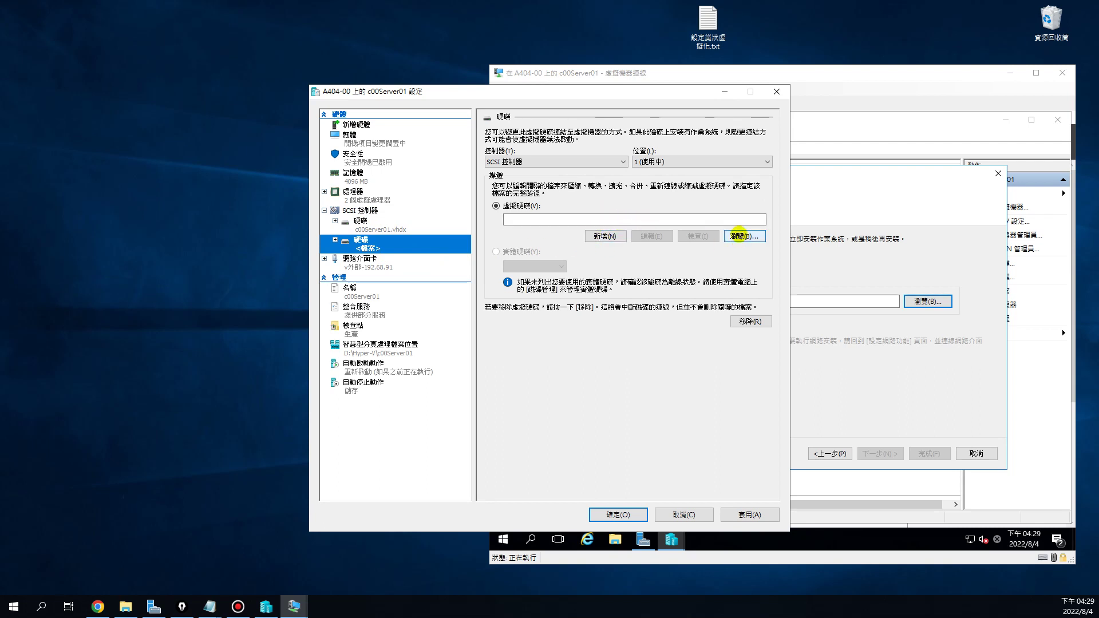
# Point the new drive at D:\Hyper-V\c00Server01\Virtual Hard Disks\1111.vhdx and apply the settings
pyautogui.click(745, 236)
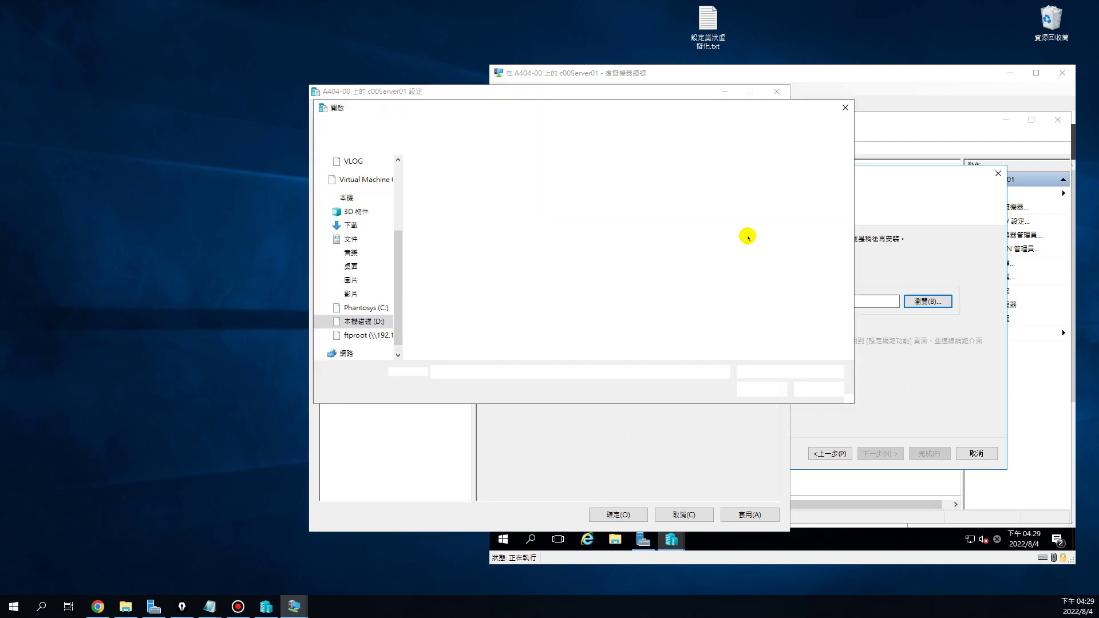
pyautogui.click(355, 321)
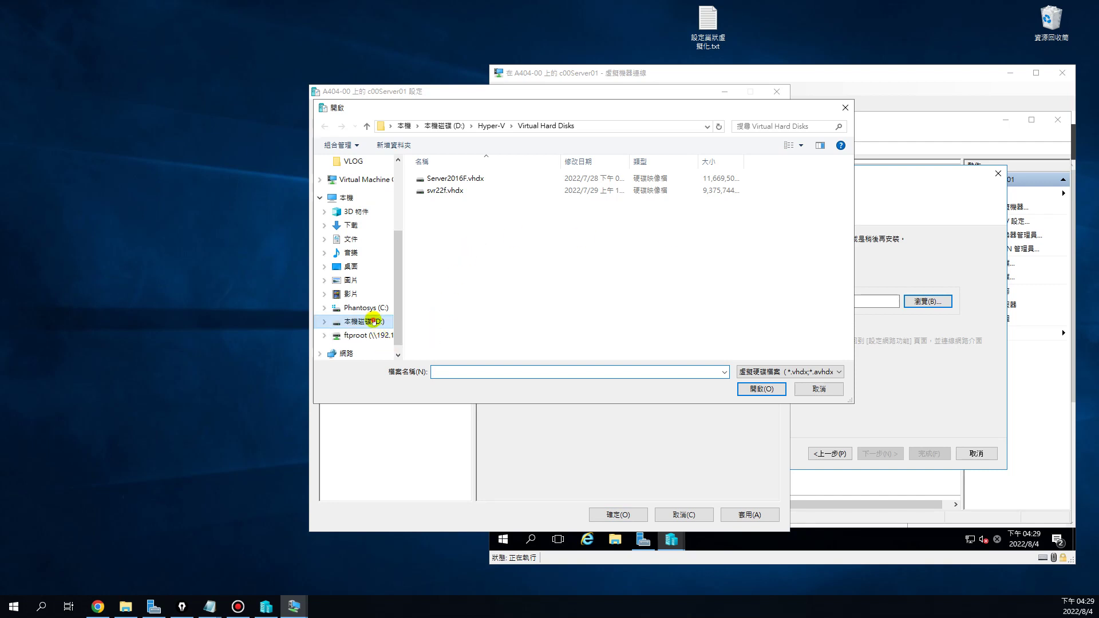
pyautogui.click(456, 214)
pyautogui.doubleClick(456, 214)
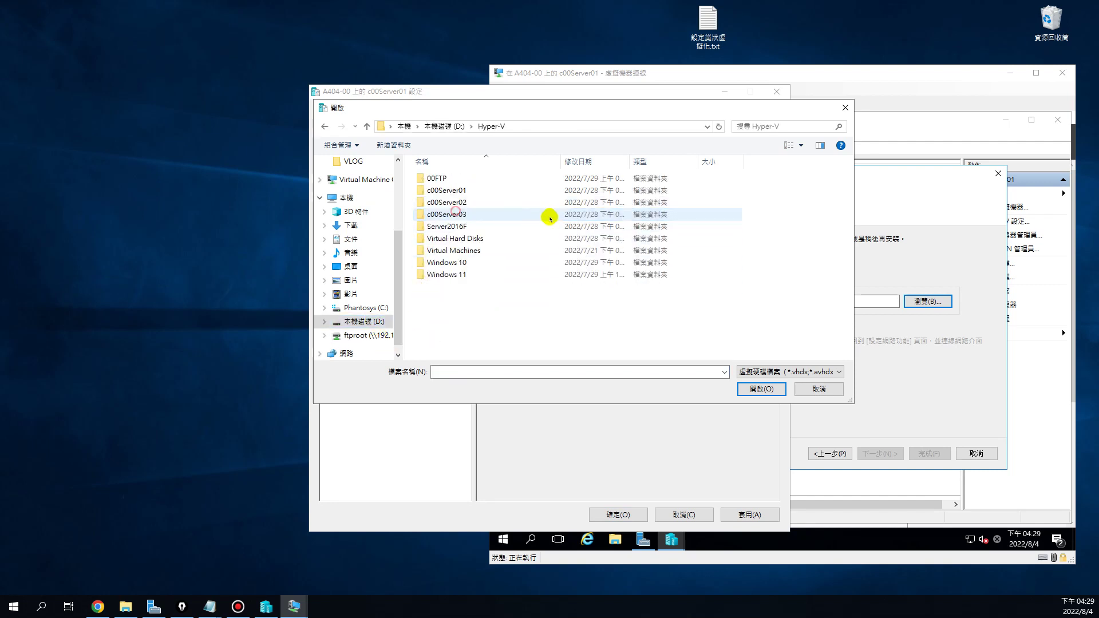
pyautogui.doubleClick(450, 191)
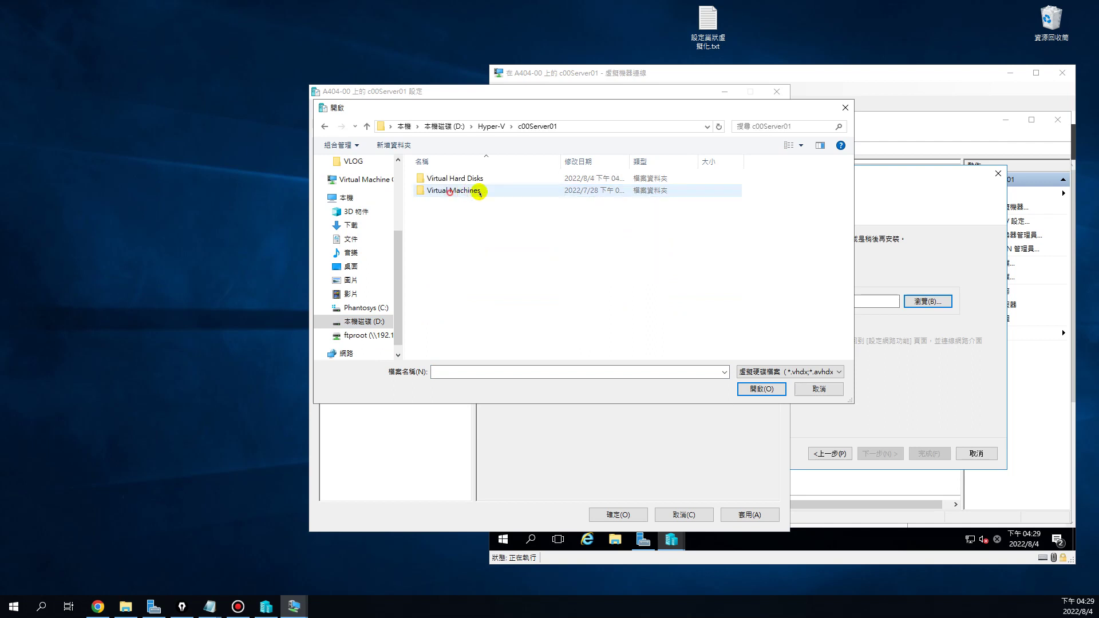
pyautogui.doubleClick(443, 178)
pyautogui.click(452, 178)
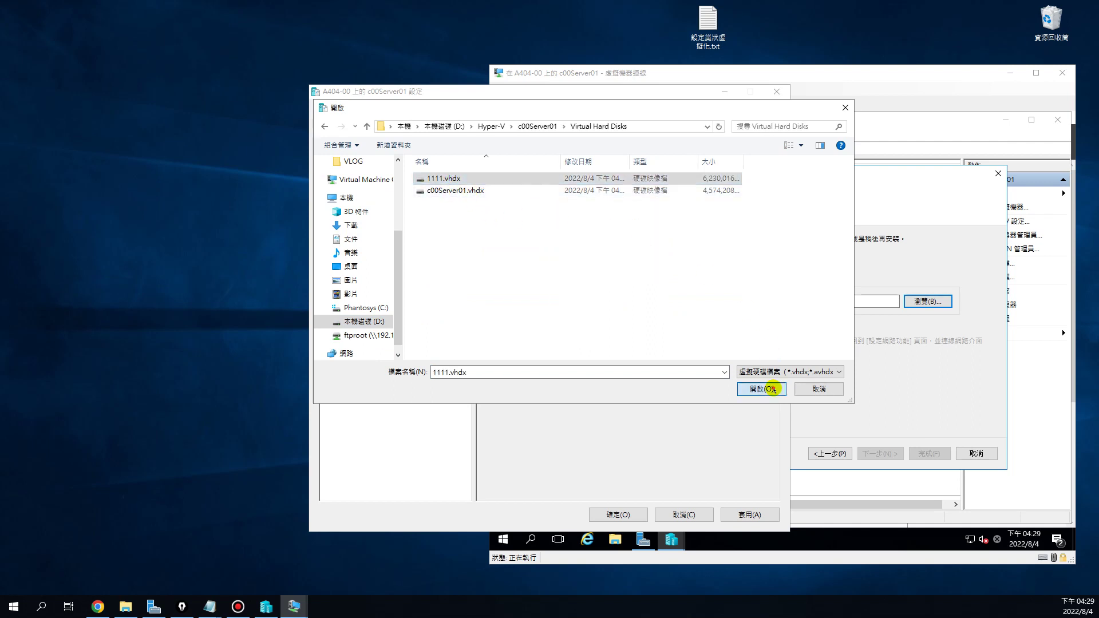
pyautogui.click(761, 388)
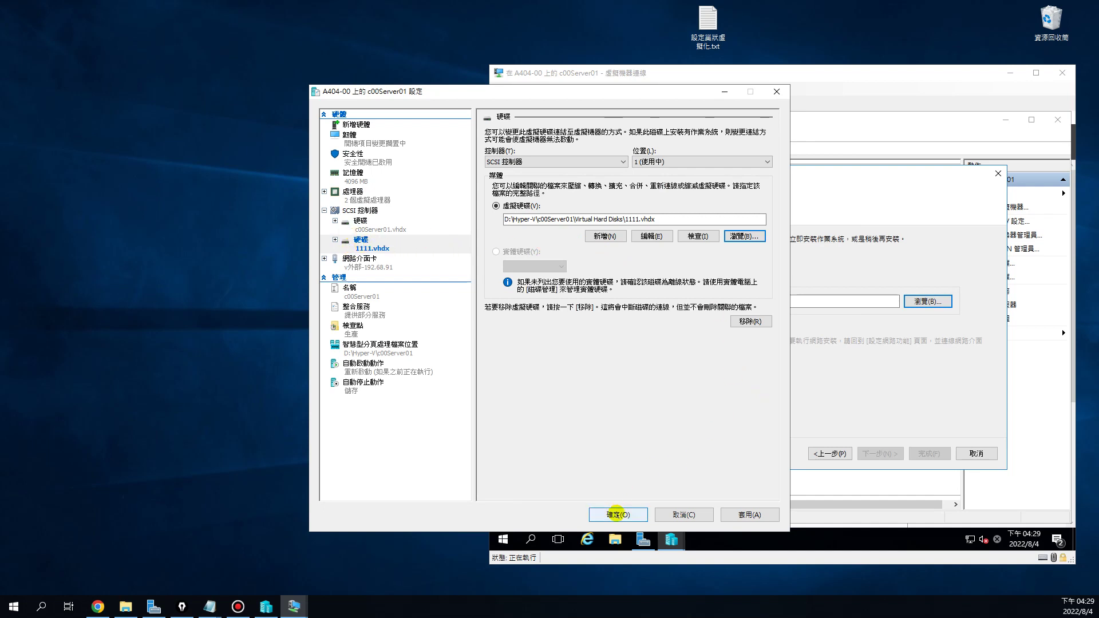
pyautogui.click(615, 513)
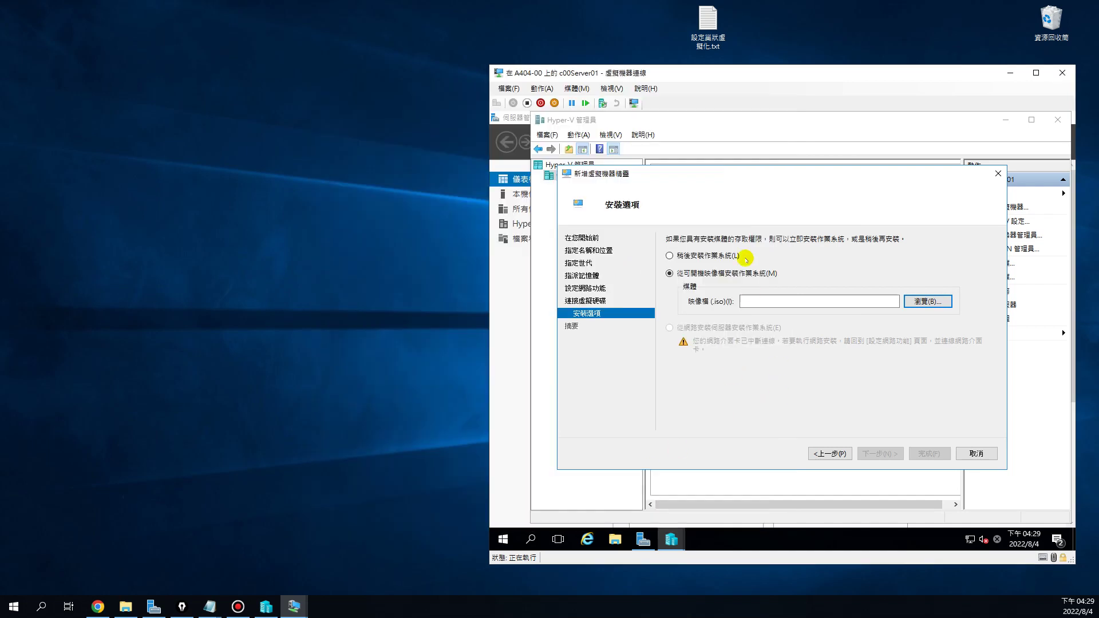
# Inside c00Server01, bring offline Disk 1 online in Disk Management, then close Computer Management
pyautogui.moveTo(715, 73); pyautogui.dragTo(606, 71)
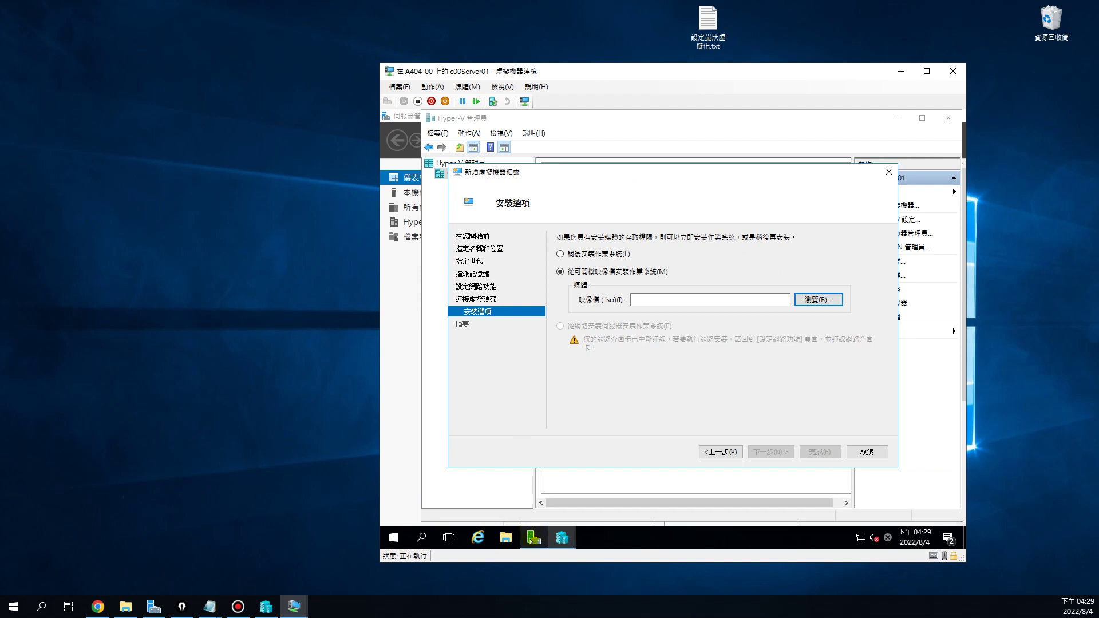
pyautogui.click(532, 539)
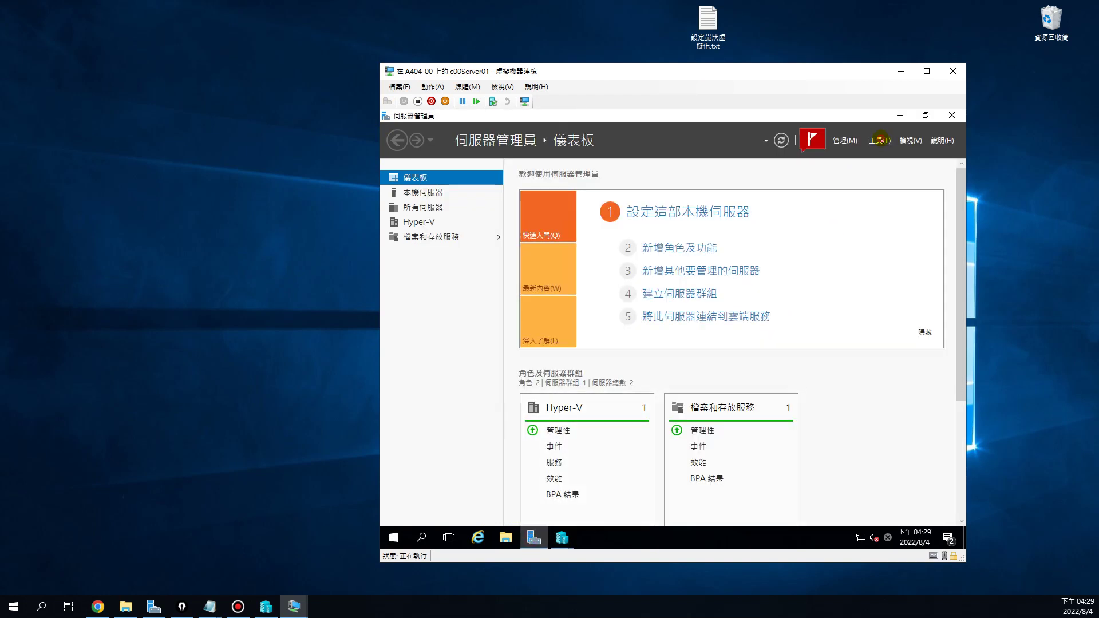
pyautogui.click(880, 140)
pyautogui.click(856, 444)
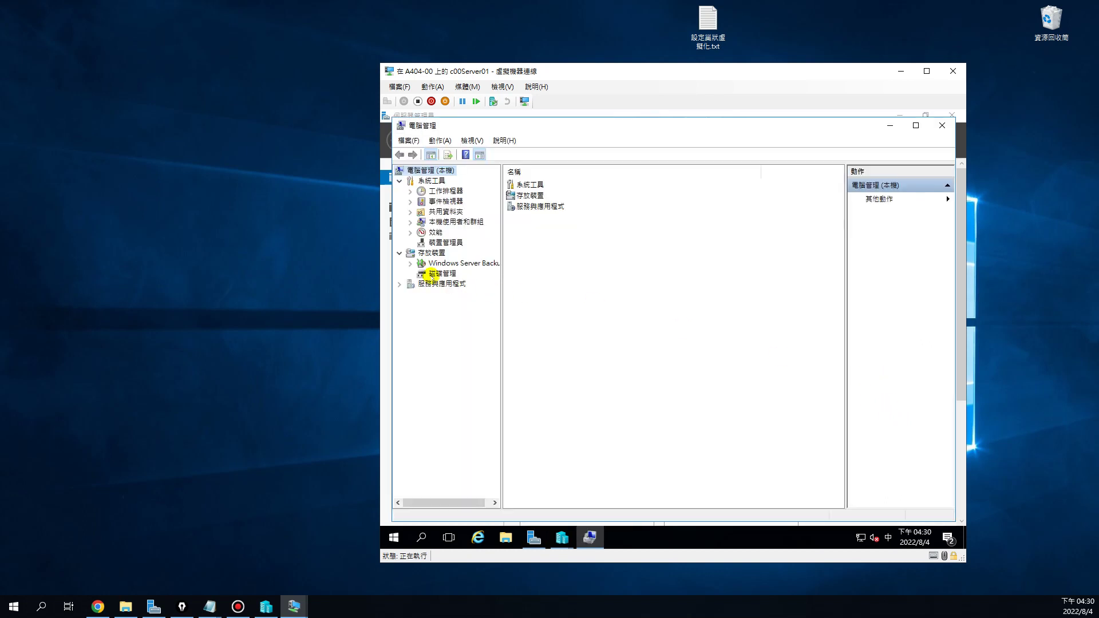
pyautogui.click(435, 274)
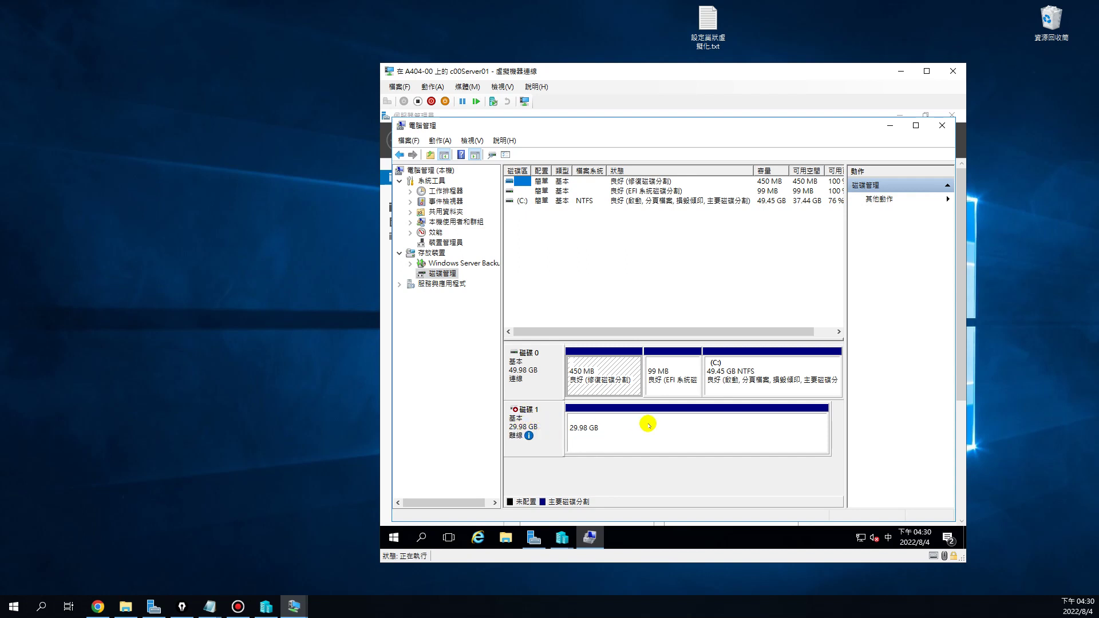
pyautogui.rightClick(517, 428)
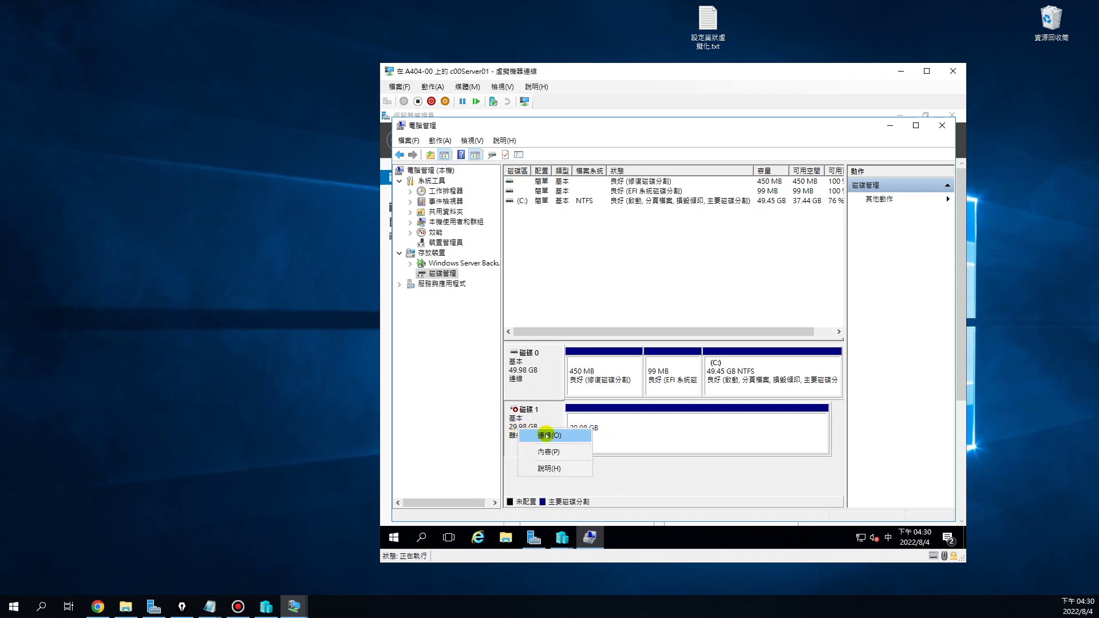
pyautogui.click(546, 435)
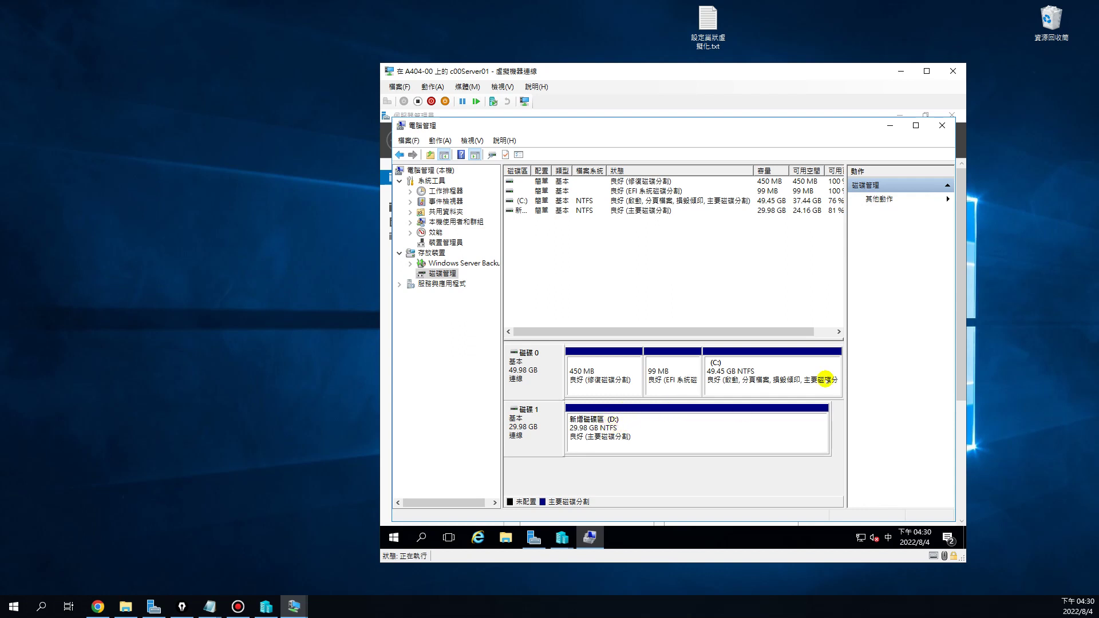
pyautogui.click(941, 125)
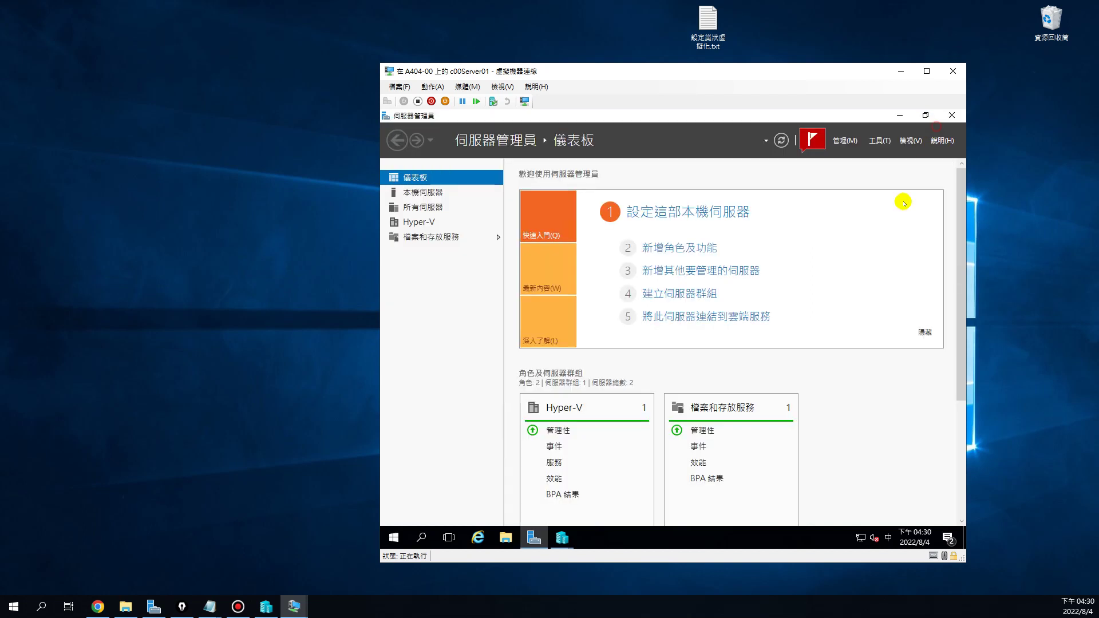
# Choose the Server 2016 ISO on D: as install media and finish the New Virtual Machine wizard
pyautogui.moveTo(562, 538)
pyautogui.click(661, 461)
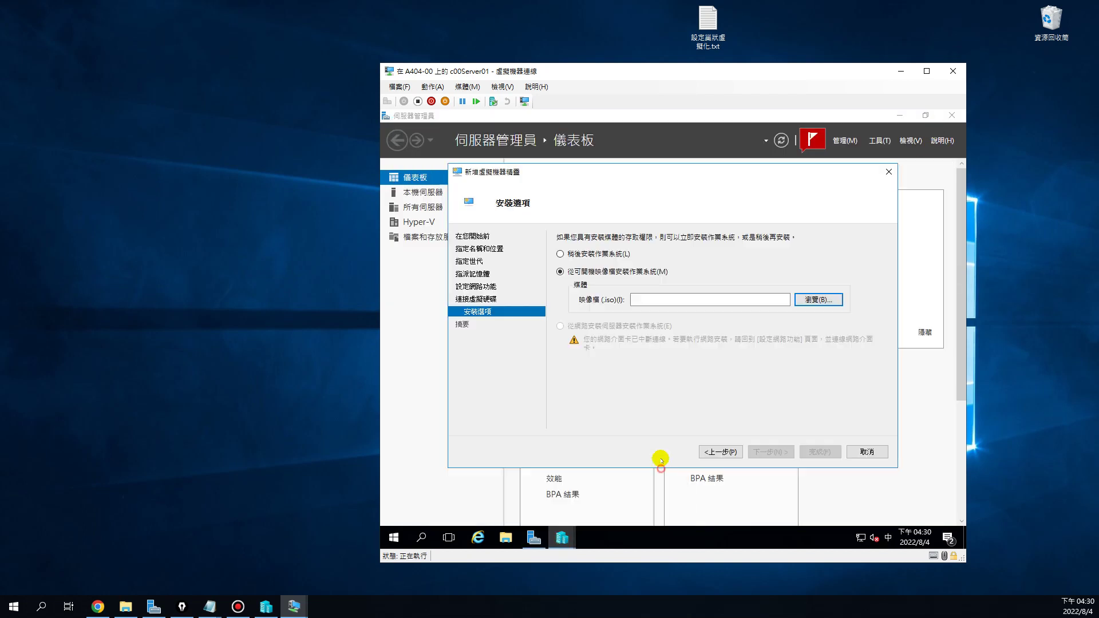
pyautogui.click(830, 299)
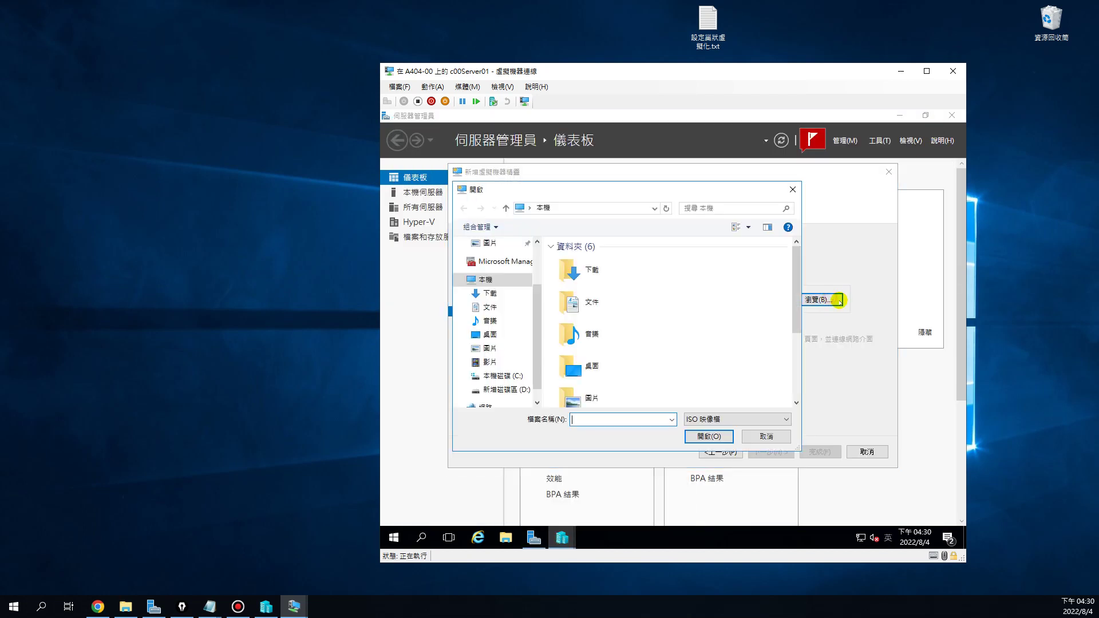
pyautogui.click(503, 389)
pyautogui.click(628, 261)
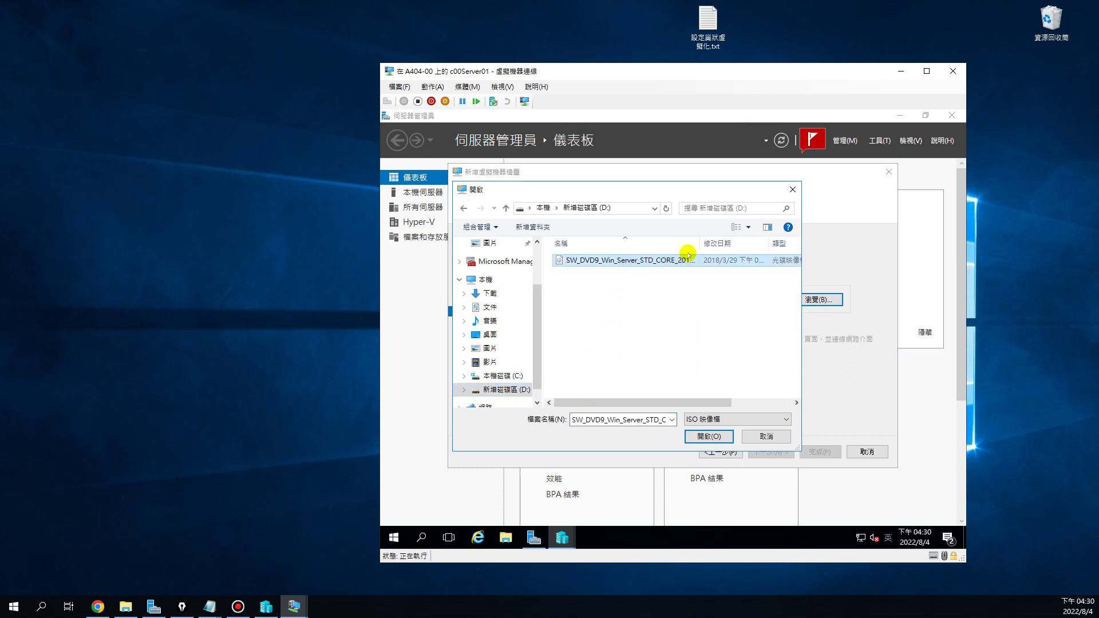
pyautogui.moveTo(699, 243); pyautogui.dragTo(733, 244)
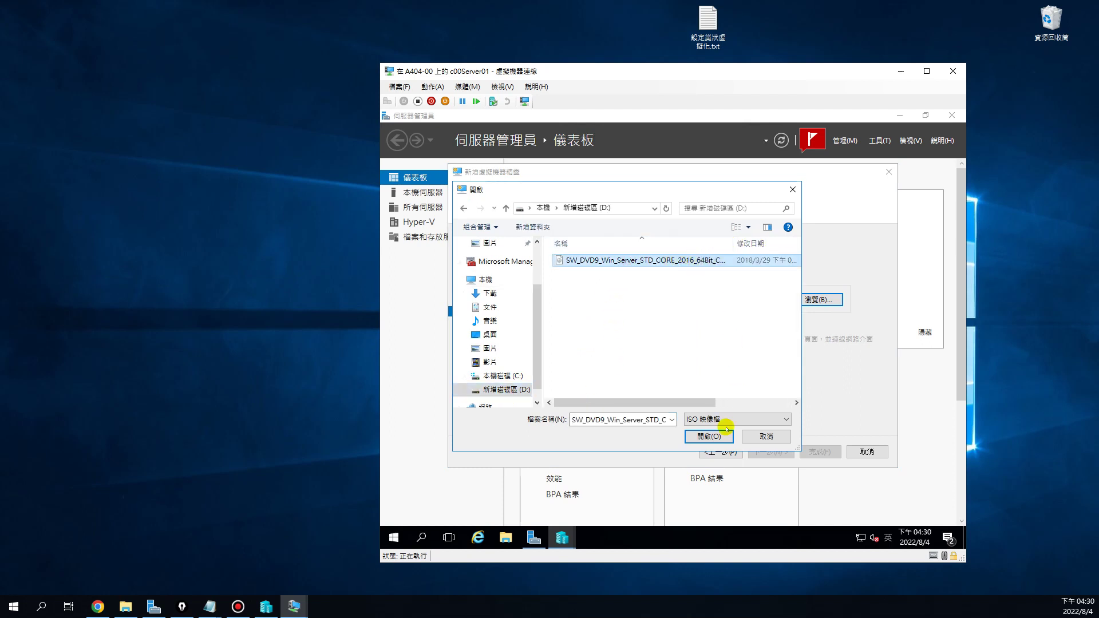
pyautogui.click(709, 436)
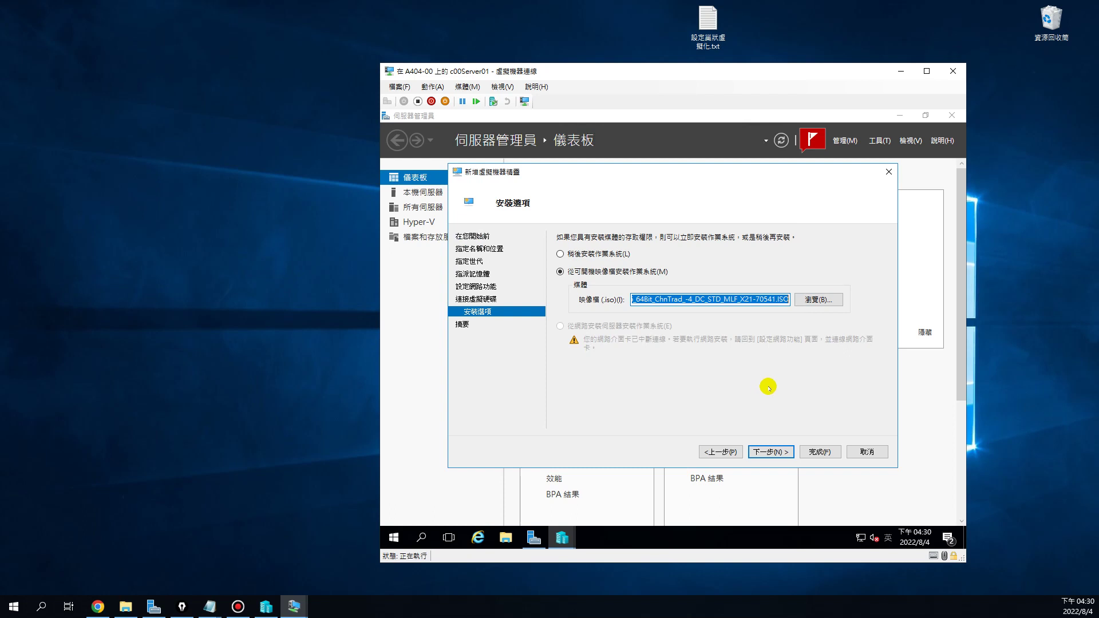
pyautogui.click(770, 451)
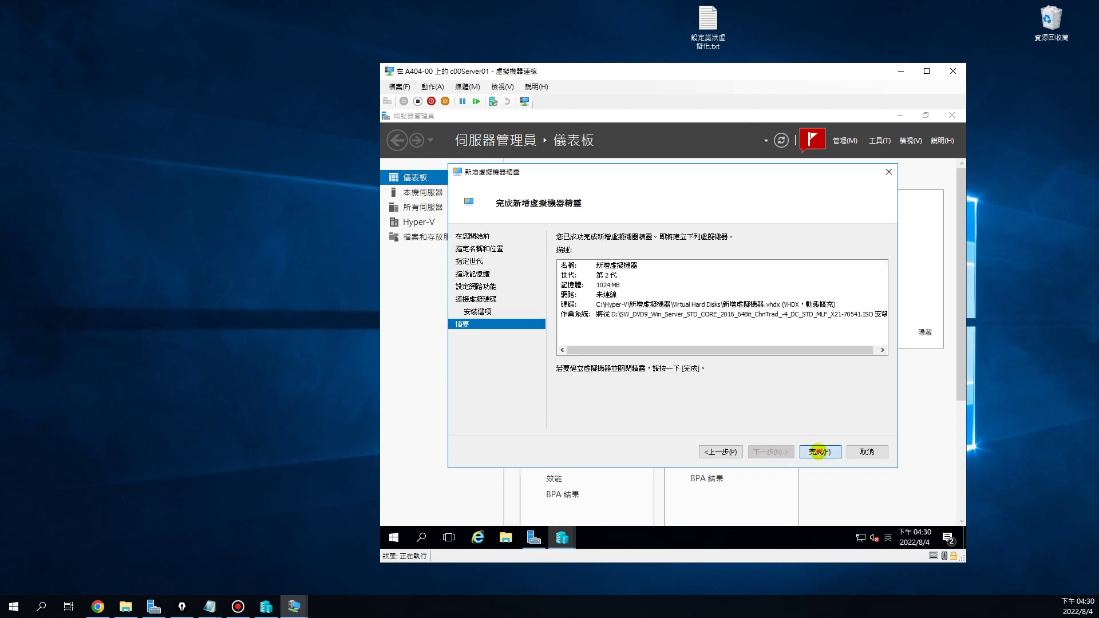
pyautogui.click(818, 452)
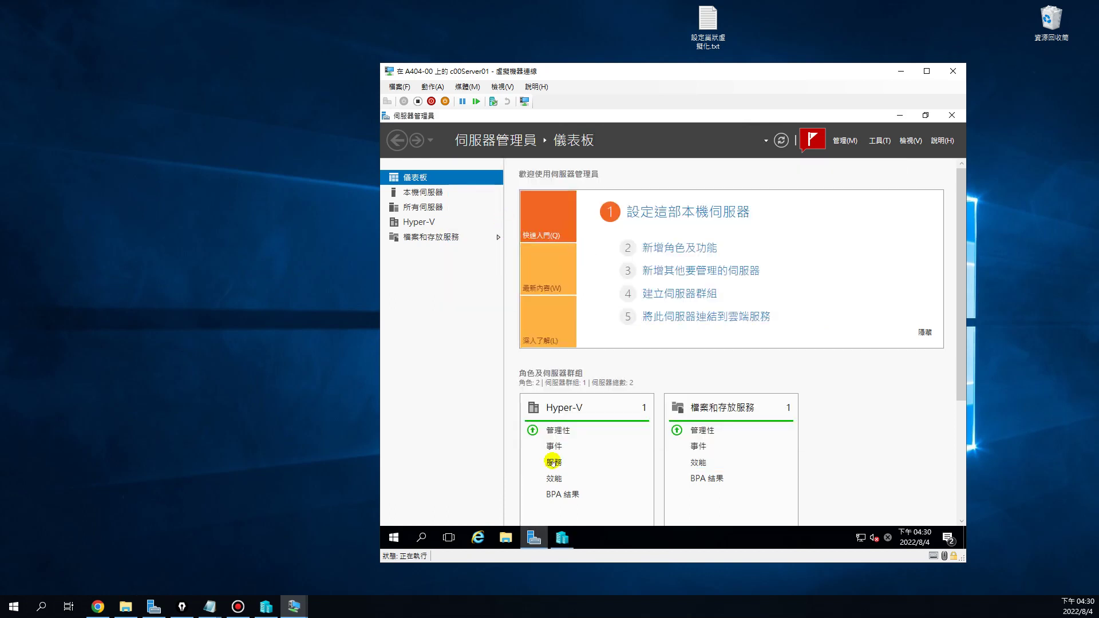
# Connect to the new 新增虛擬機器 virtual machine from Hyper-V Manager
pyautogui.click(561, 537)
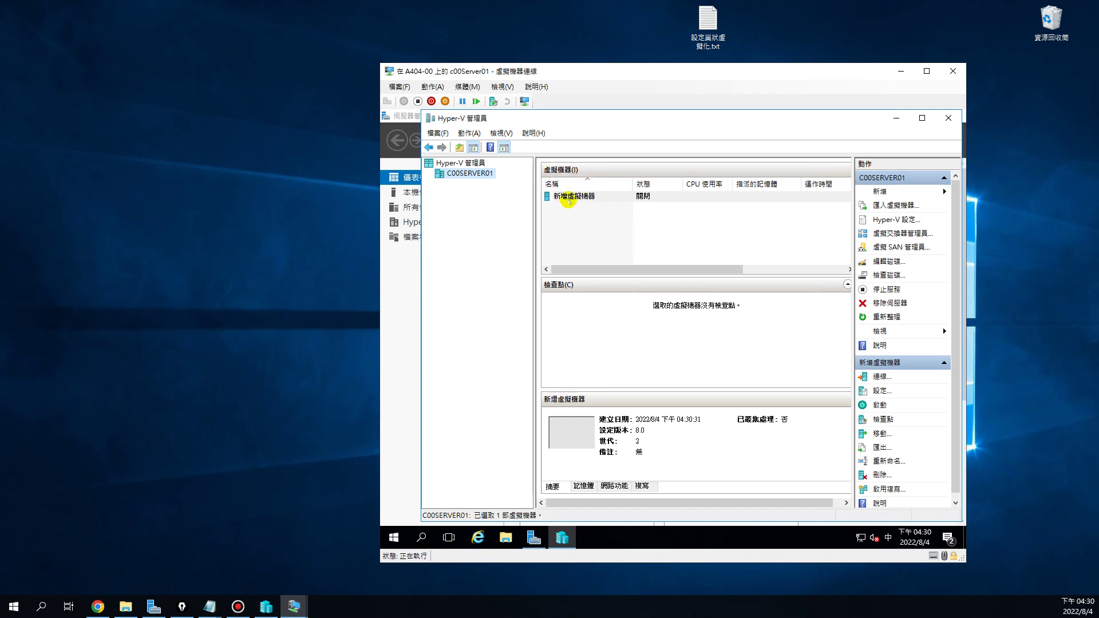
pyautogui.rightClick(571, 196)
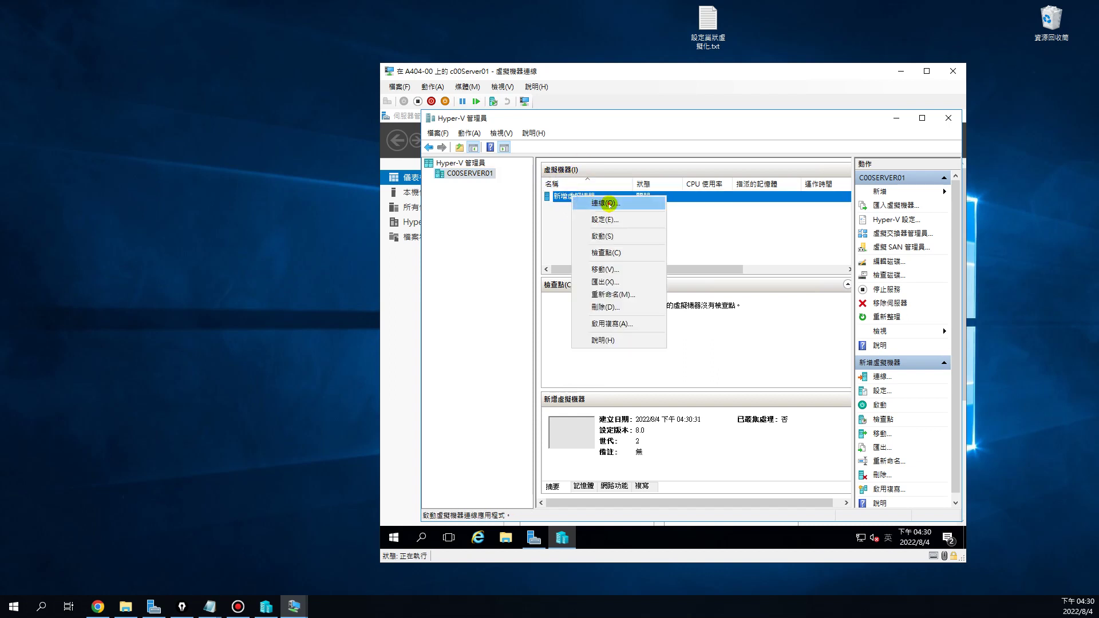
pyautogui.click(608, 203)
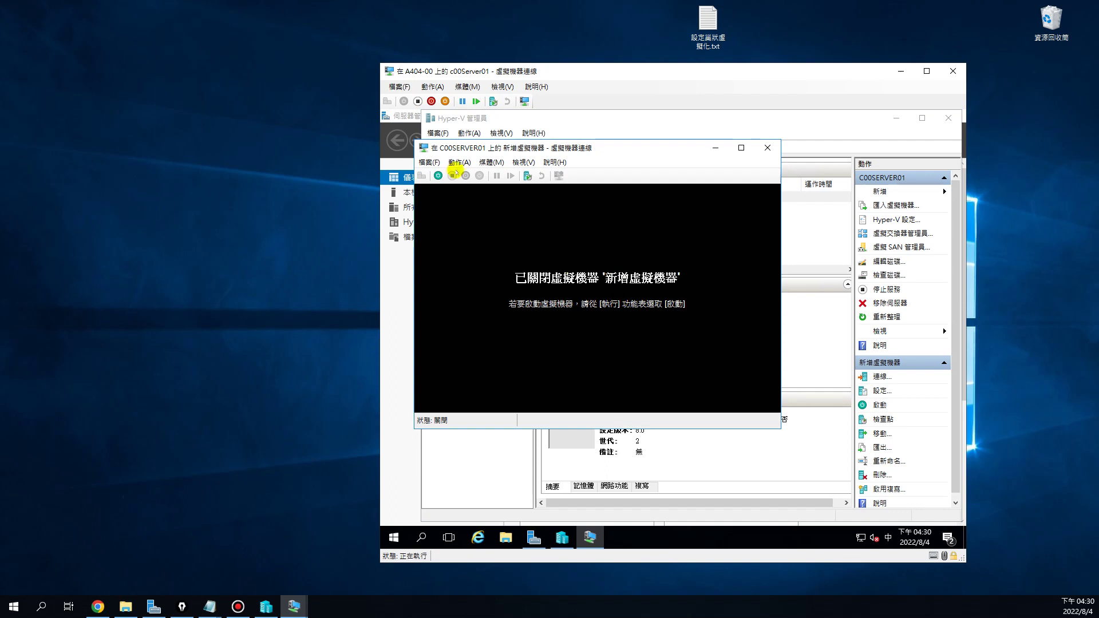